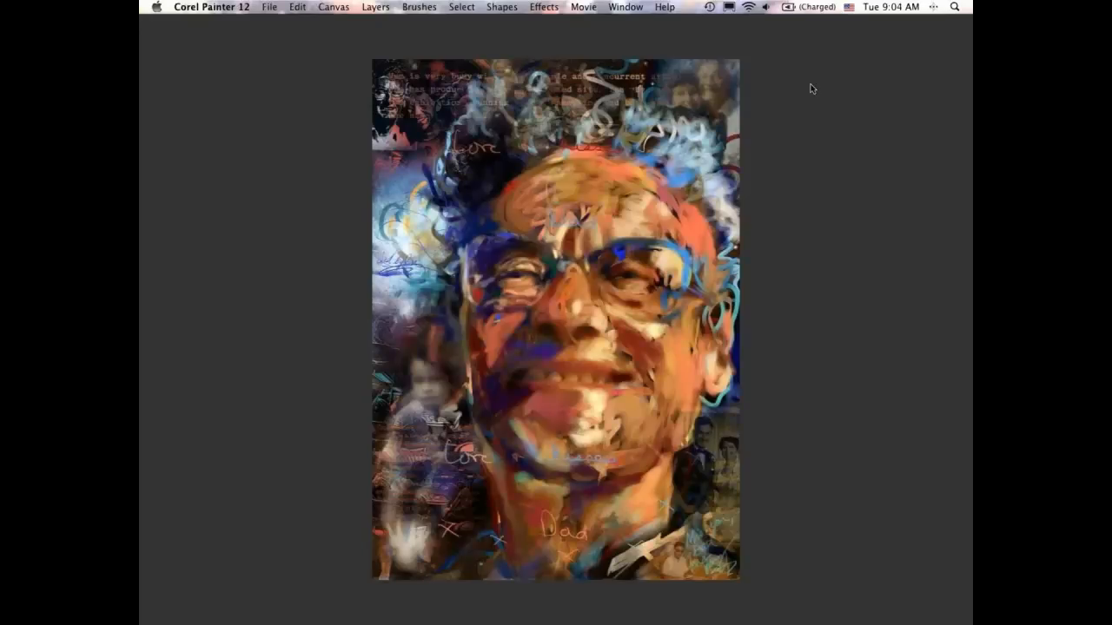
Review the open reference paintings and photos one after another, ending with a closer look at the orange textured background.
{"action": "key", "text": "super+w"}
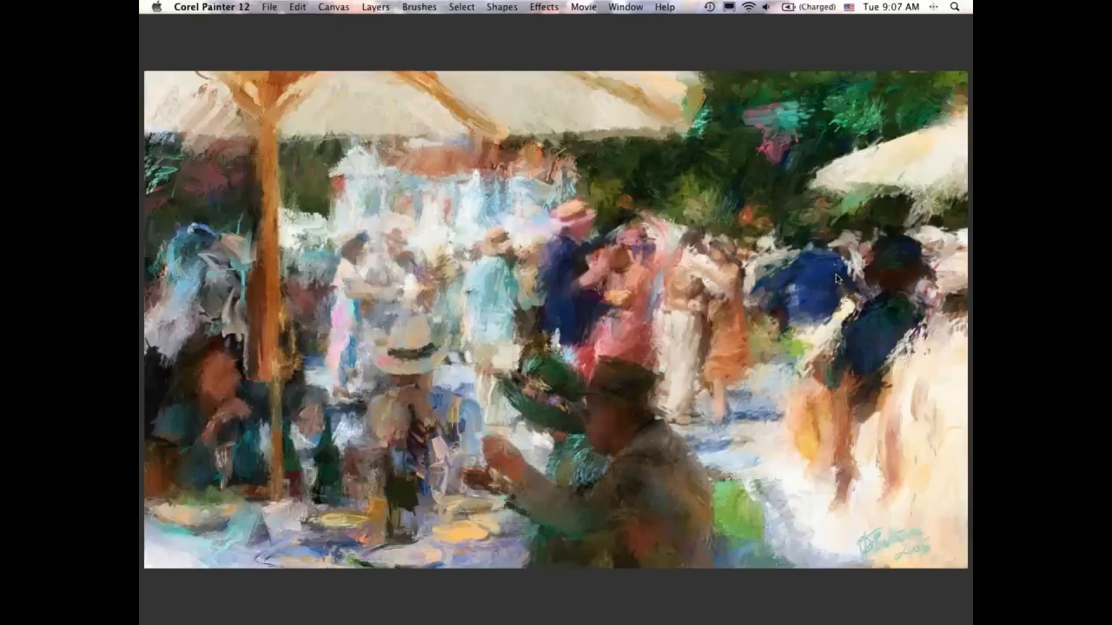
{"action": "key", "text": "super+w"}
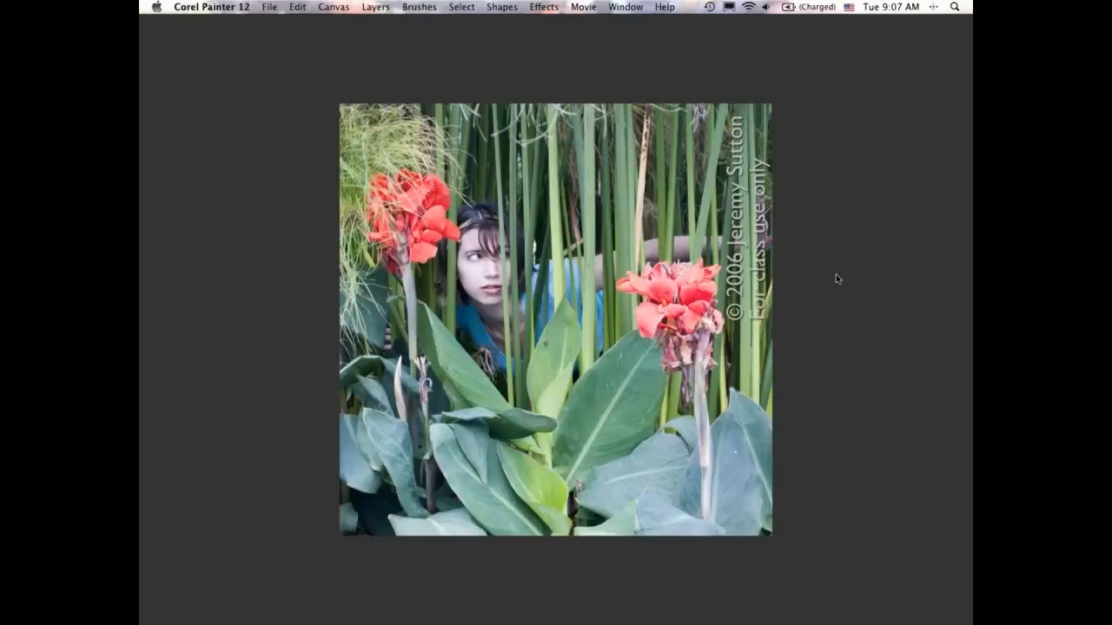
{"action": "key", "text": "super+grave"}
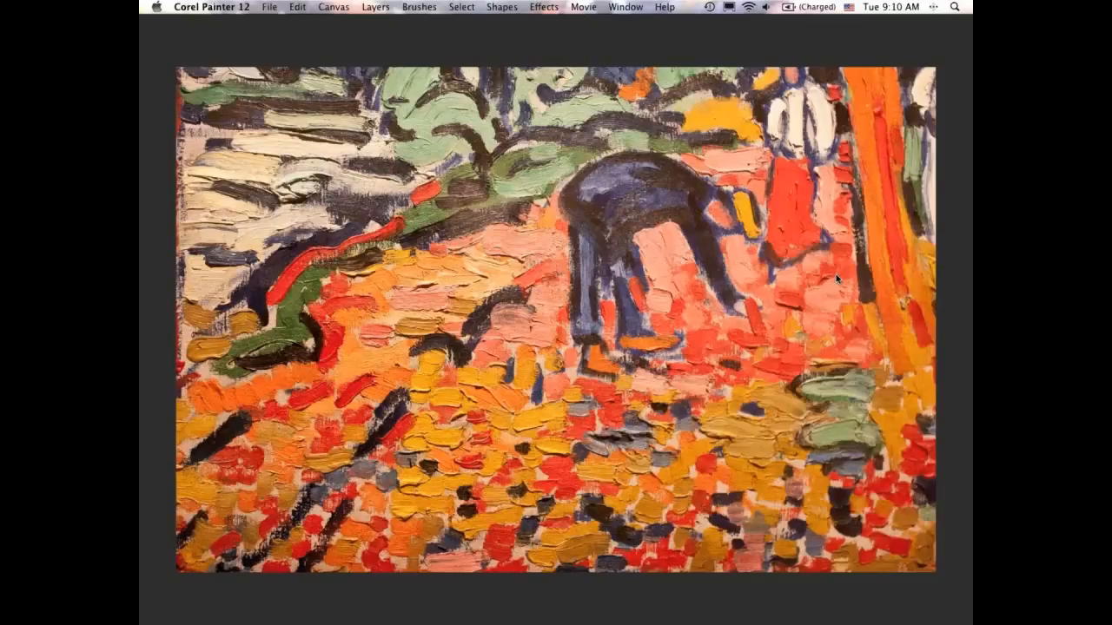
{"action": "key", "text": "super+w"}
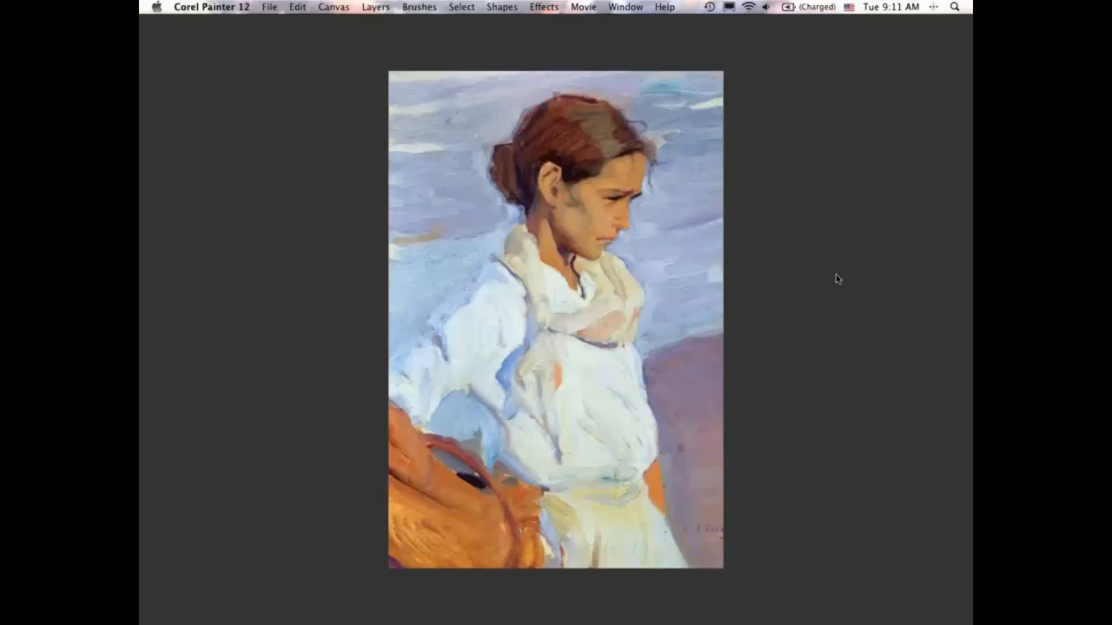
{"action": "key", "text": "super+w"}
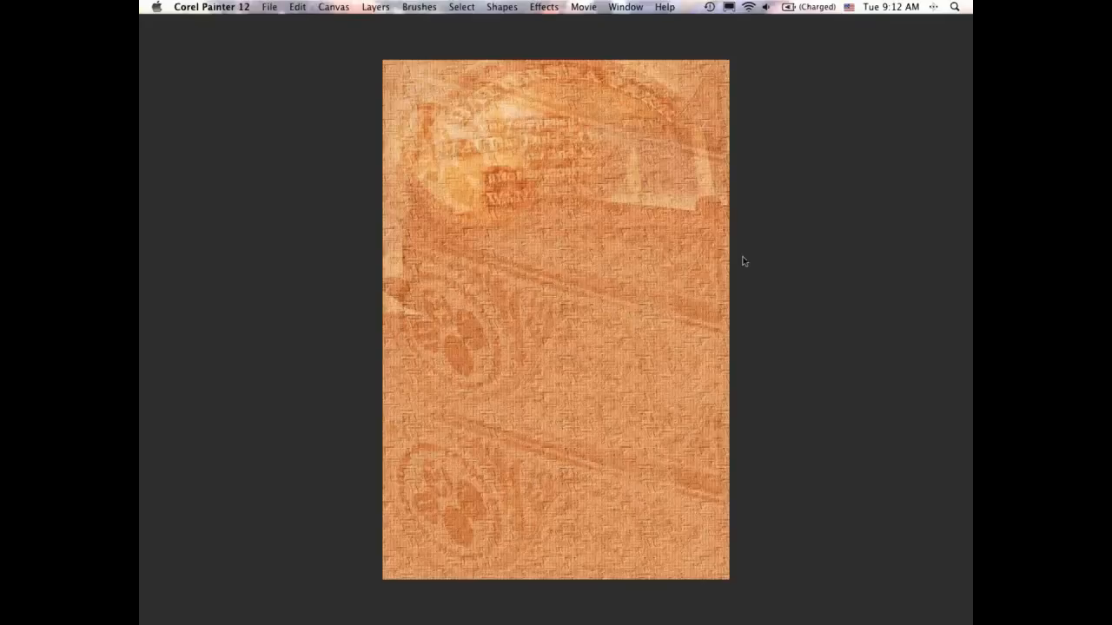
{"action": "key", "text": "super+equal"}
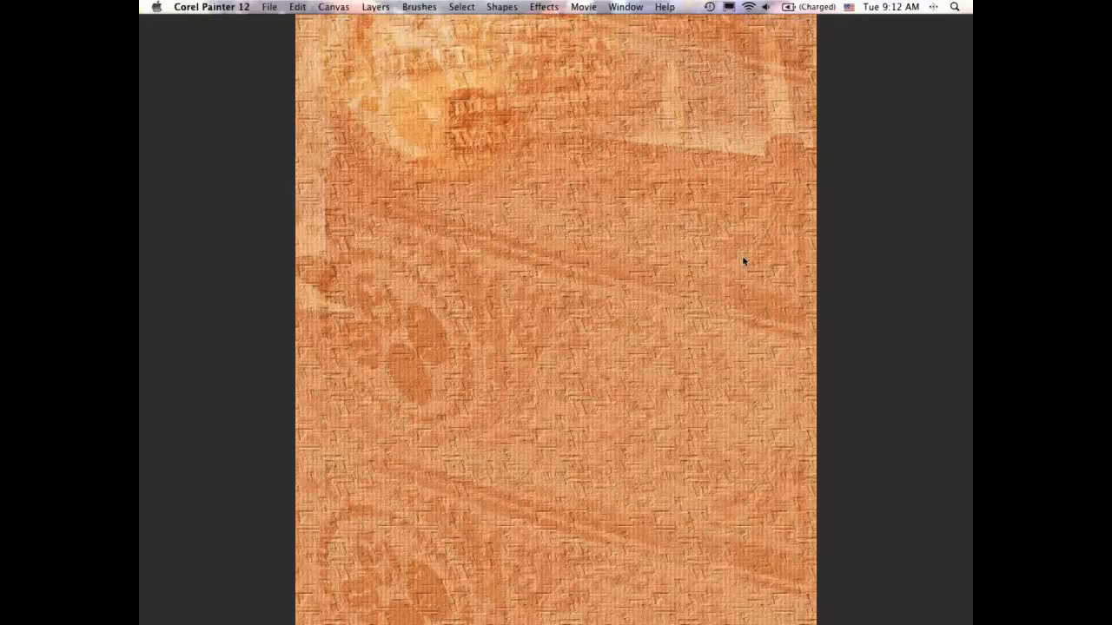
{"action": "key", "text": "super+minus"}
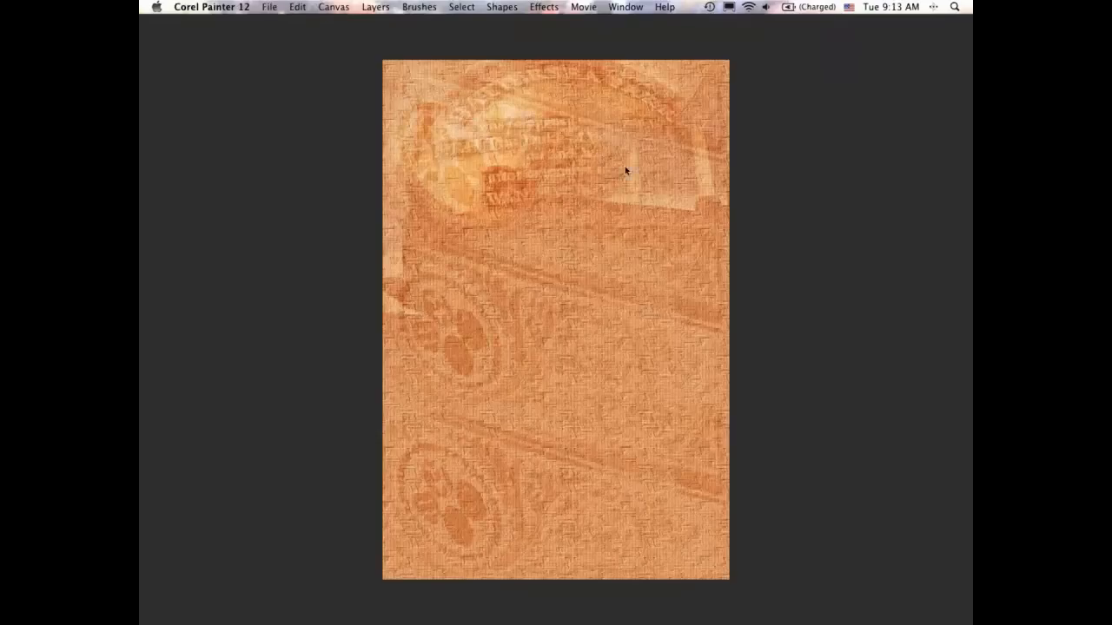
Bring dancin-07-sky layer lightened low opac.rif to the front and make its sky layer, Layer 1, visible.
{"action": "left_click", "coordinate": [627, 8]}
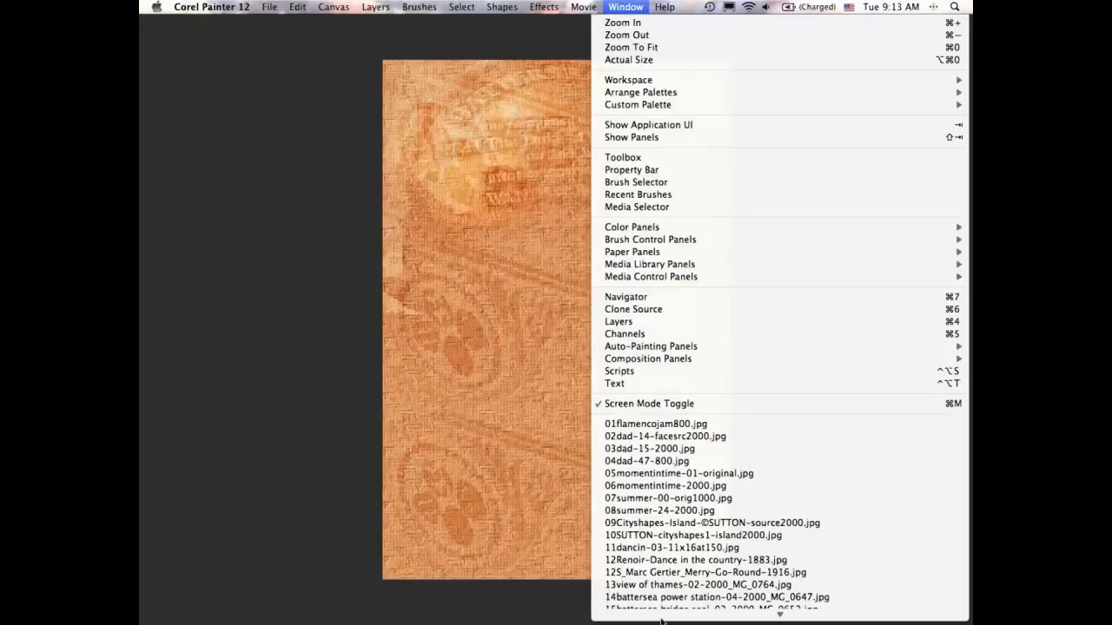
{"action": "scroll", "coordinate": [662, 621], "scroll_direction": "down", "scroll_amount": 1}
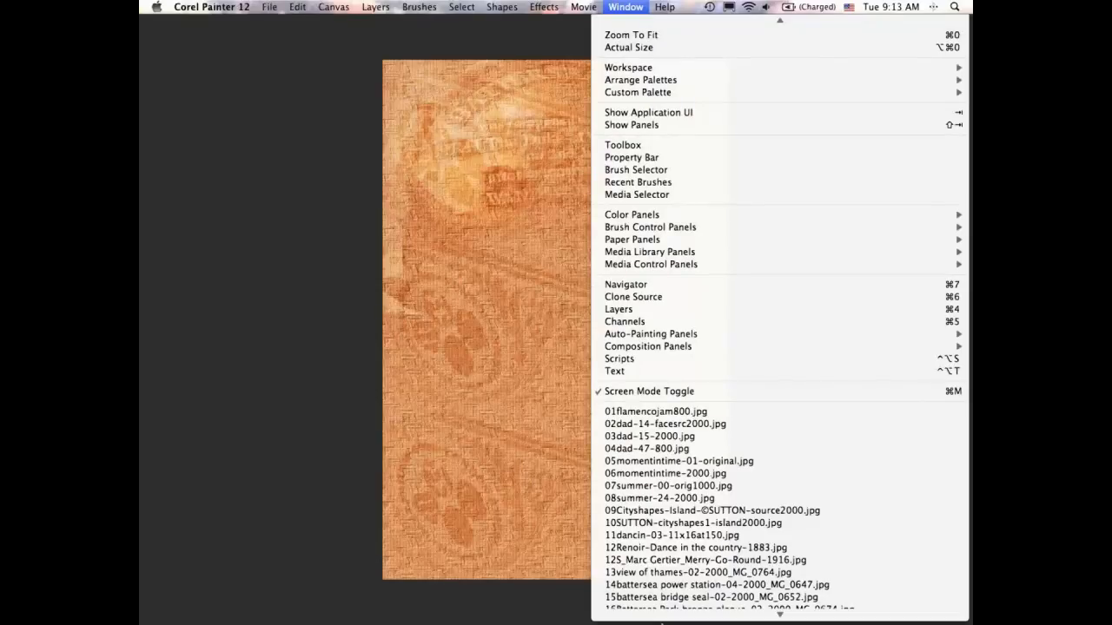
{"action": "scroll", "coordinate": [662, 608], "scroll_direction": "down", "scroll_amount": 6}
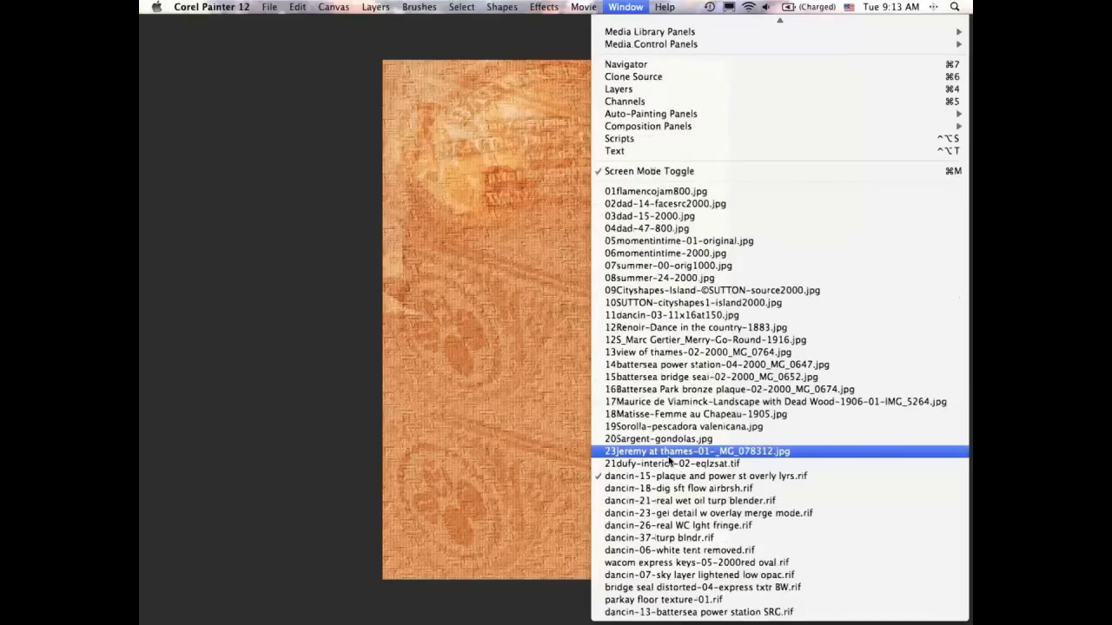
{"action": "left_click", "coordinate": [699, 575]}
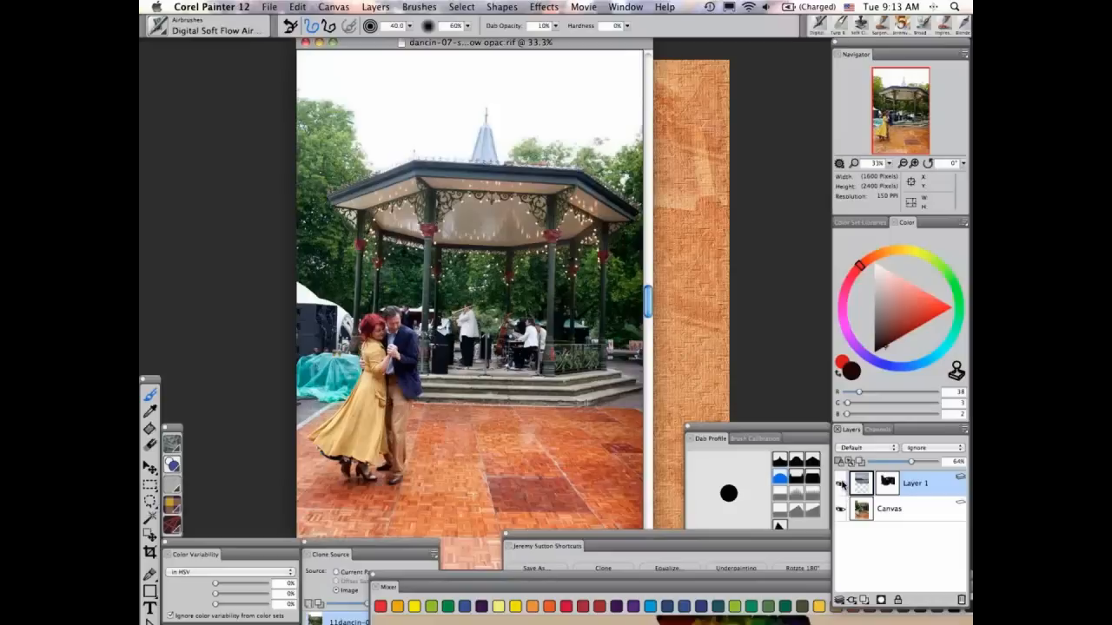
{"action": "left_click", "coordinate": [842, 484]}
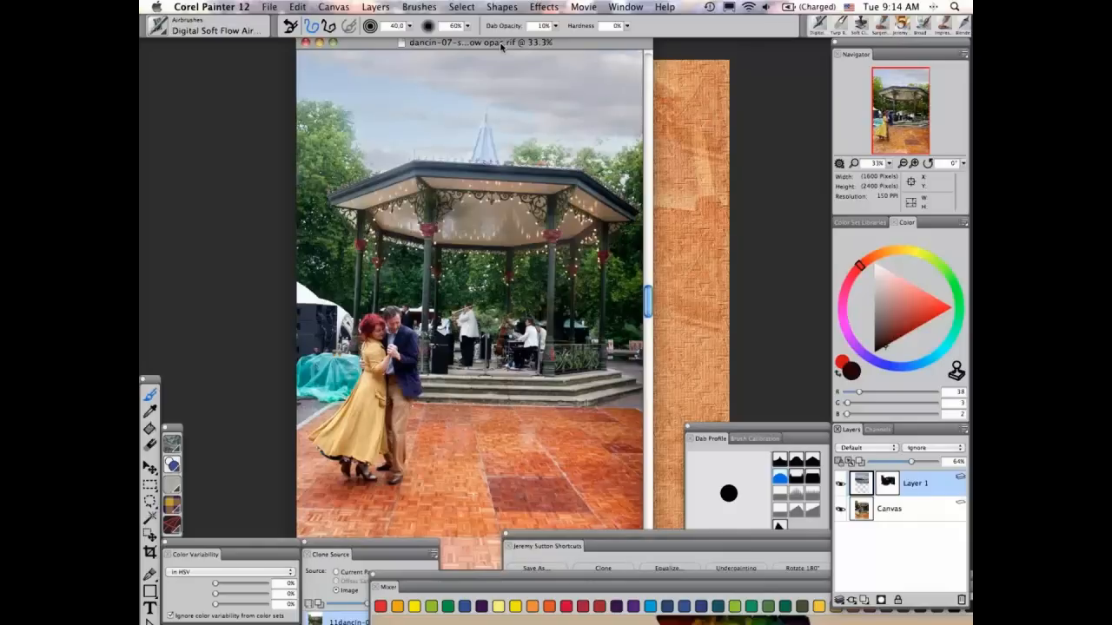
Move the bandstand photo window to the left so the orange textured background shows beside it.
{"action": "left_click_drag", "start_coordinate": [502, 47], "coordinate": [499, 52]}
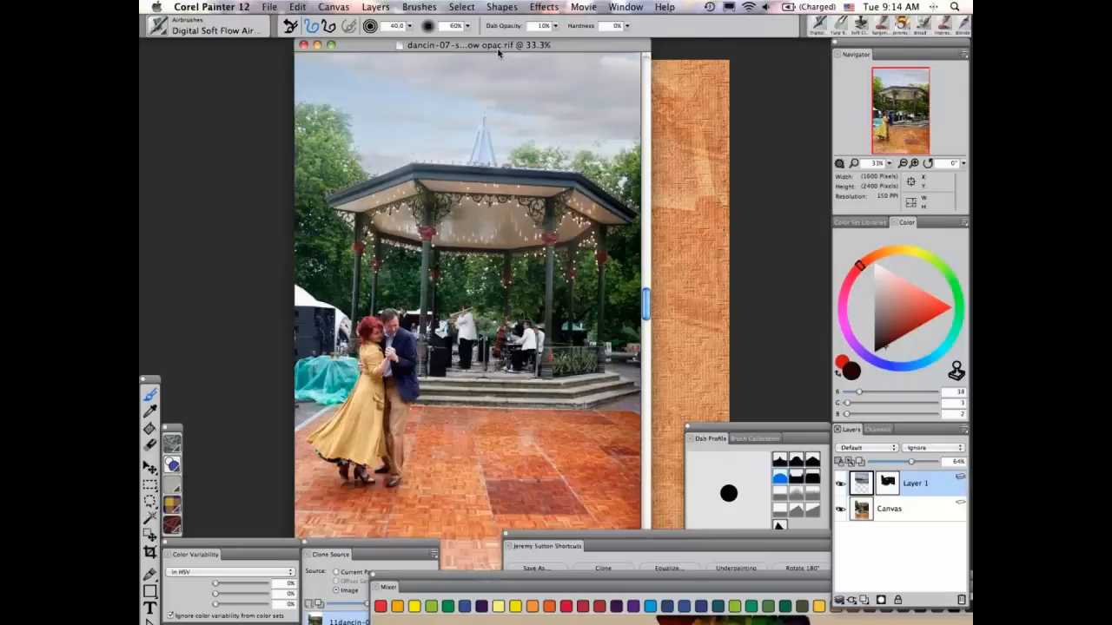
{"action": "left_click_drag", "start_coordinate": [499, 50], "coordinate": [384, 59]}
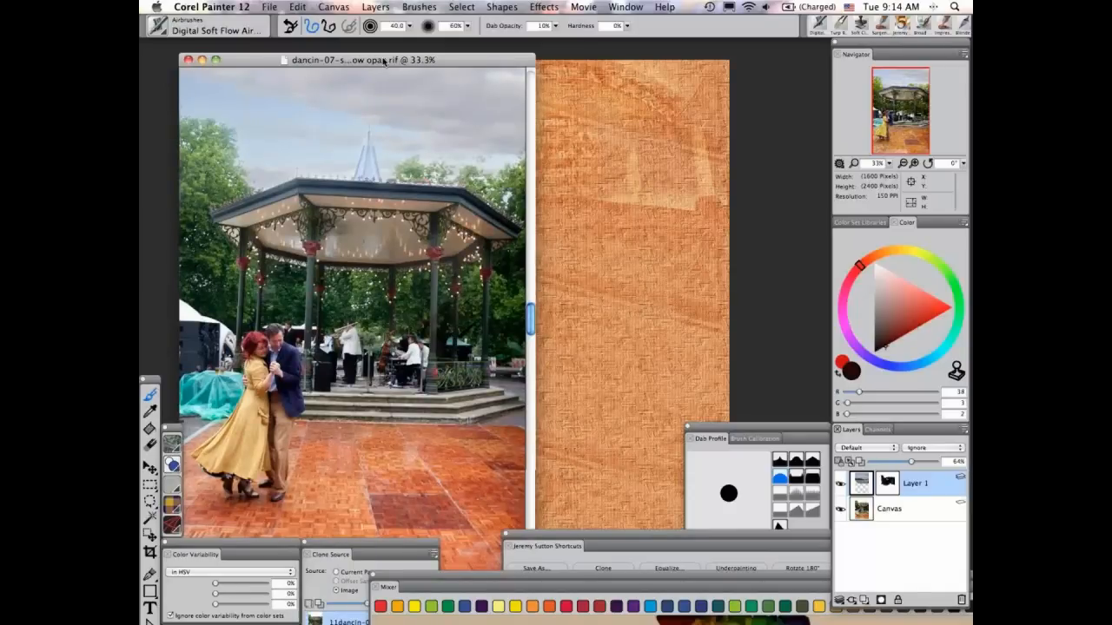
{"action": "left_click_drag", "start_coordinate": [383, 60], "coordinate": [356, 51]}
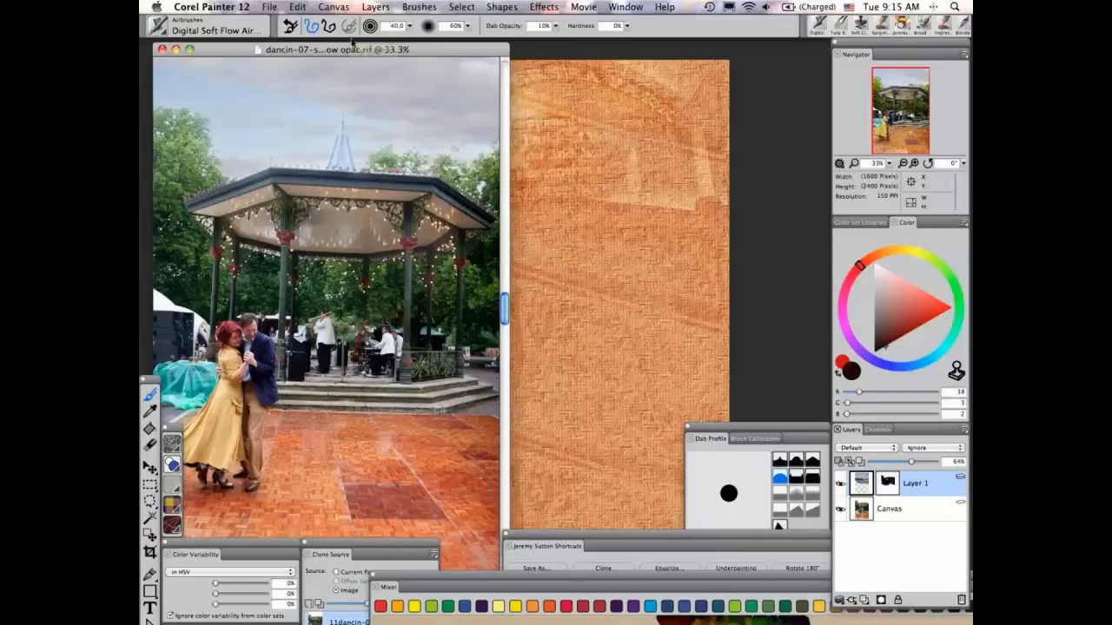
{"action": "left_click_drag", "start_coordinate": [353, 49], "coordinate": [354, 51]}
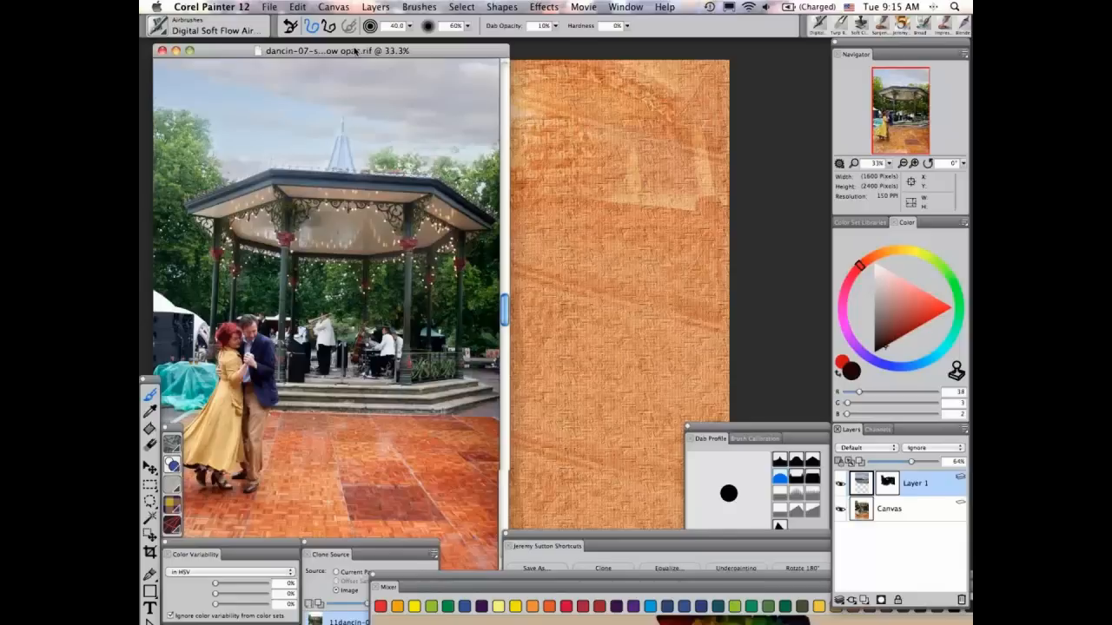
{"action": "left_click_drag", "start_coordinate": [355, 51], "coordinate": [348, 48]}
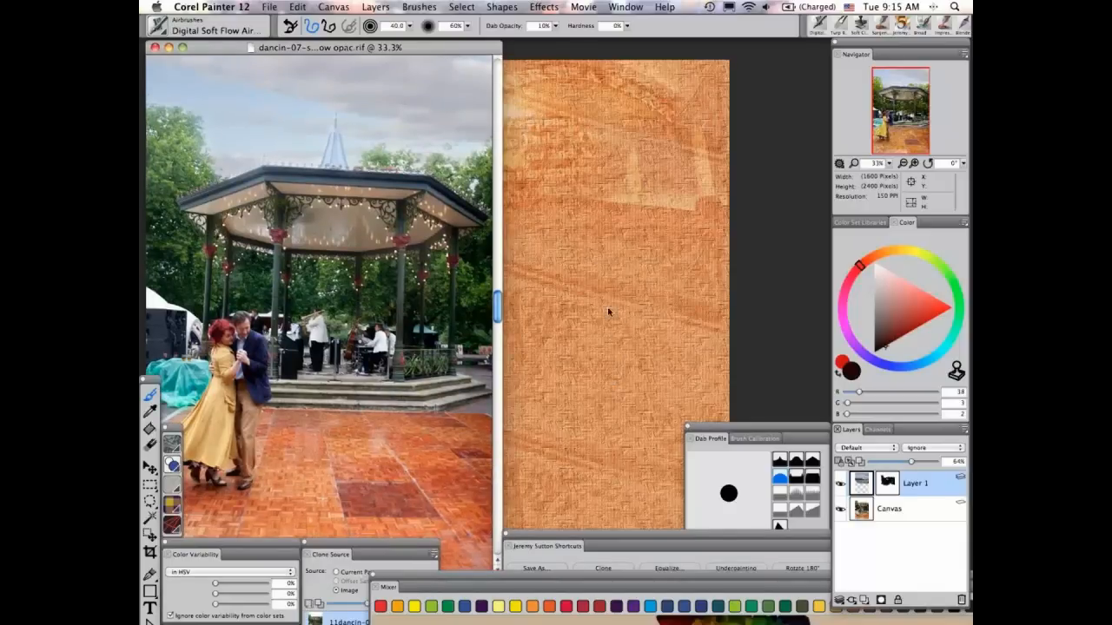
Bring the orange textured background forward and return to dancin-07-sky layer lightened low opac.rif.
{"action": "left_click", "coordinate": [613, 218]}
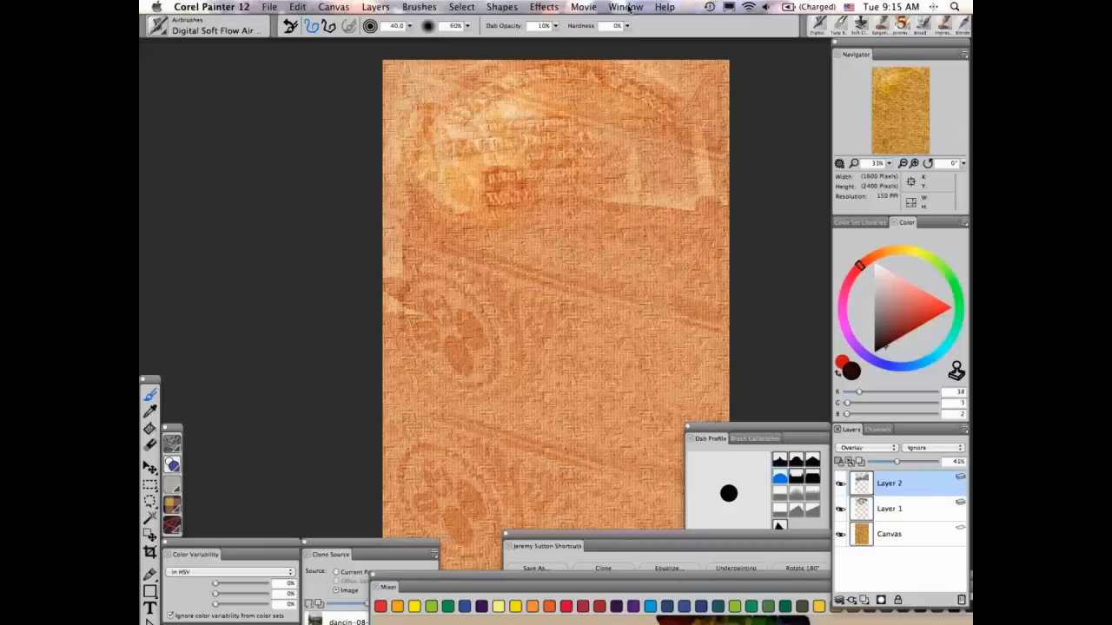
{"action": "left_click", "coordinate": [627, 7]}
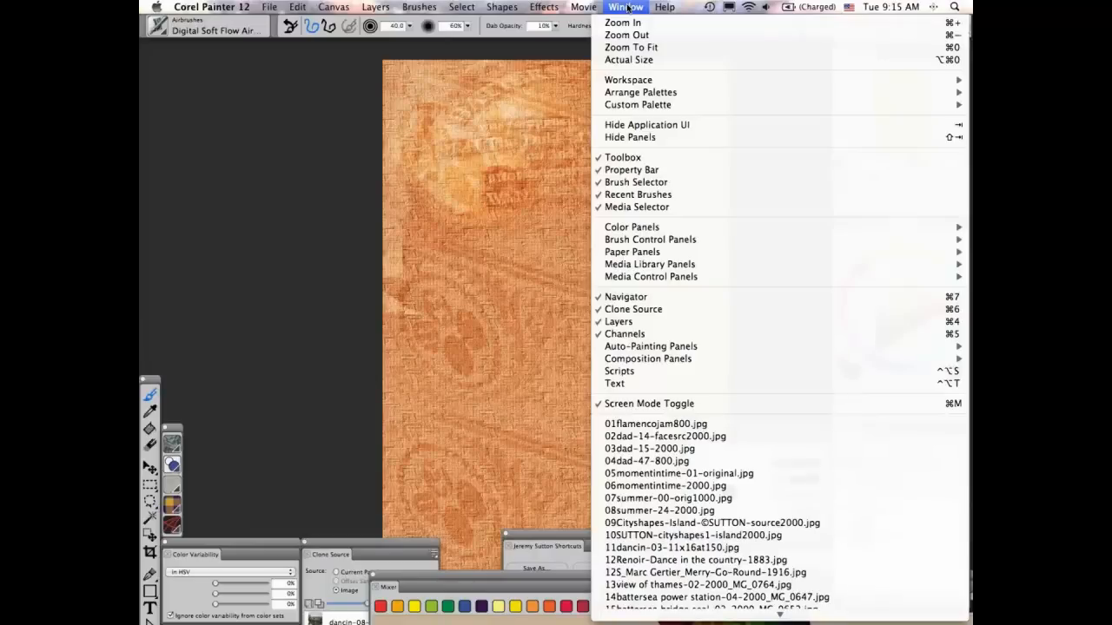
{"action": "mouse_move", "coordinate": [695, 618]}
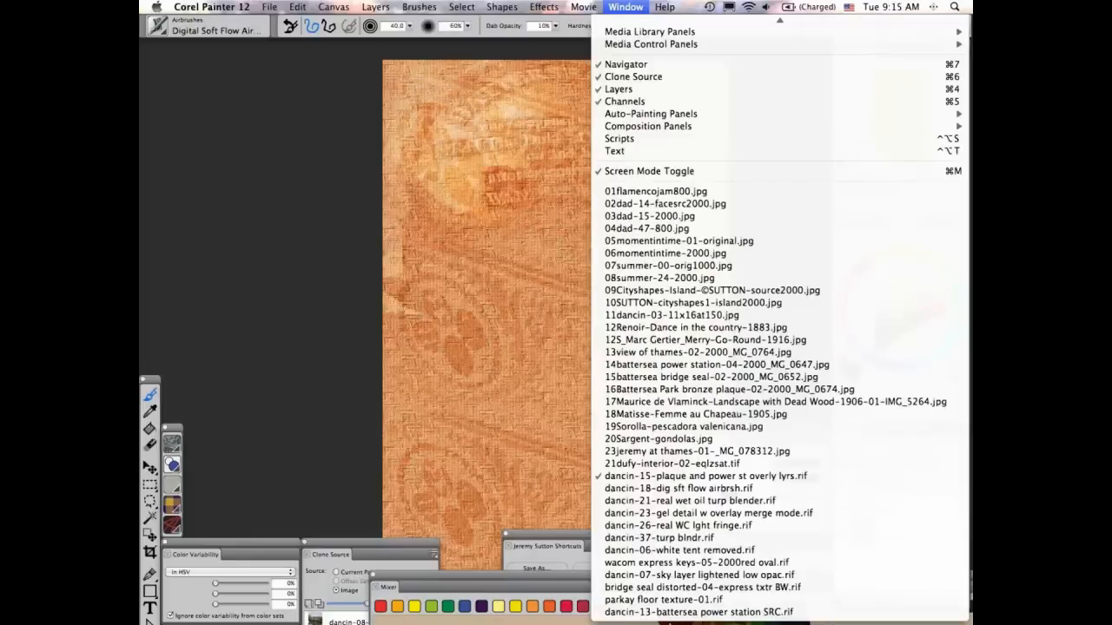
{"action": "left_click", "coordinate": [695, 575]}
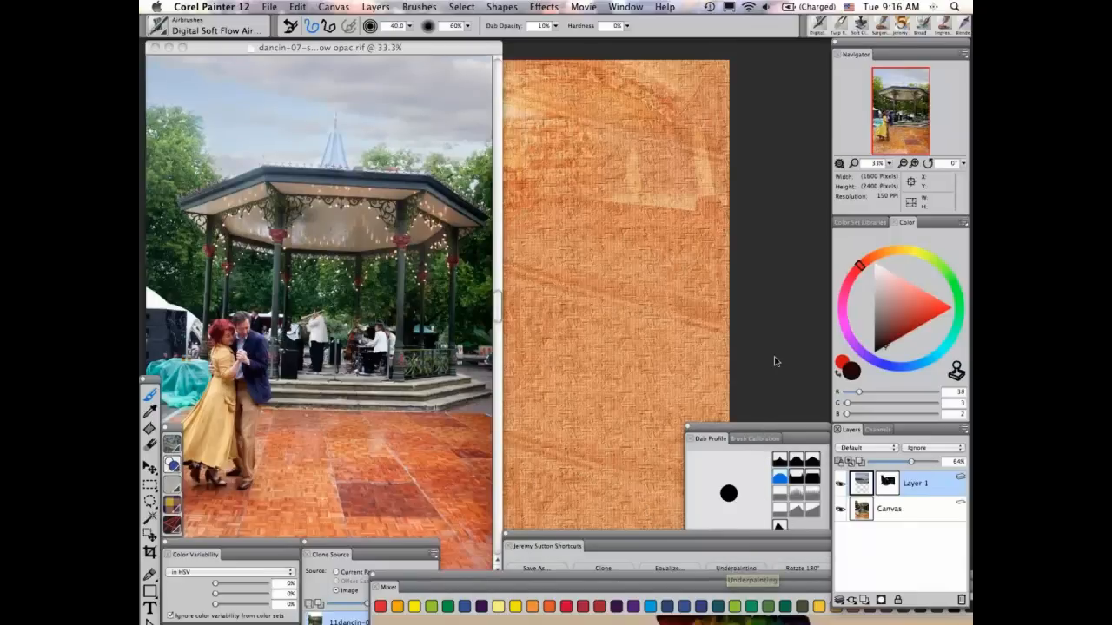
{"action": "left_click", "coordinate": [632, 5]}
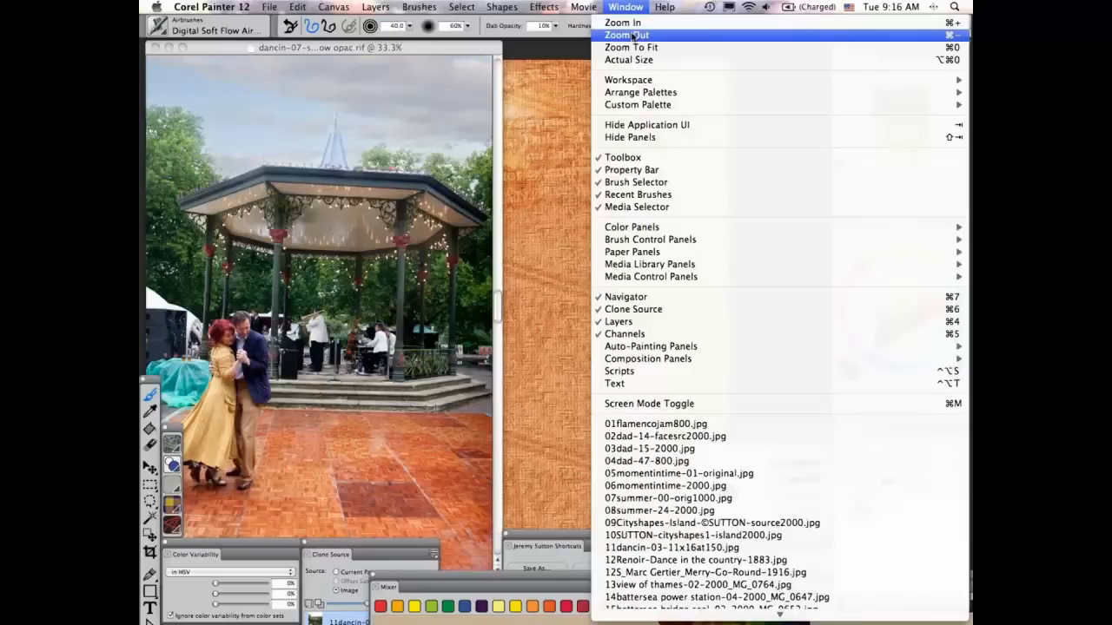
{"action": "mouse_move", "coordinate": [636, 81]}
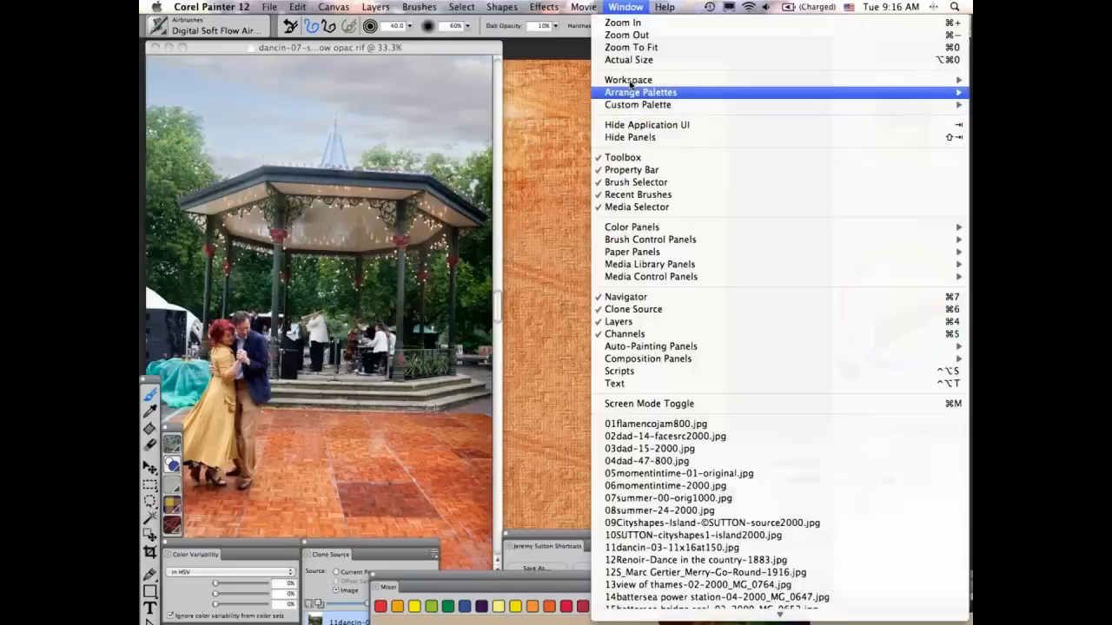
{"action": "left_click", "coordinate": [625, 7]}
Shift the bandstand photo window slightly inward and drop all of its layers onto the canvas.
{"action": "left_click", "coordinate": [450, 53]}
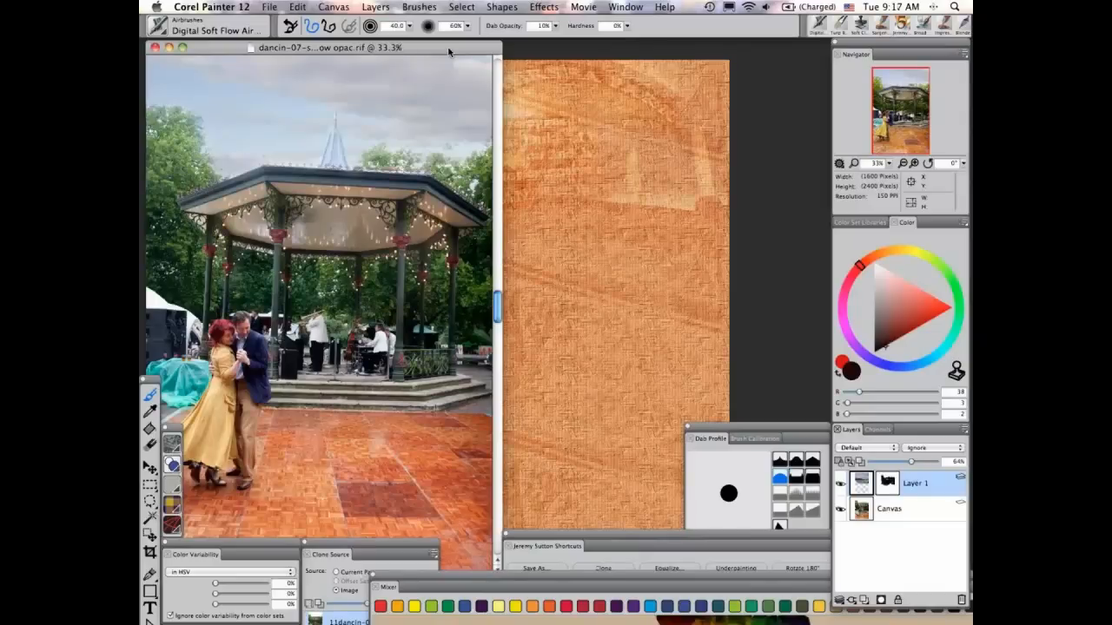
{"action": "left_click_drag", "start_coordinate": [449, 52], "coordinate": [448, 53]}
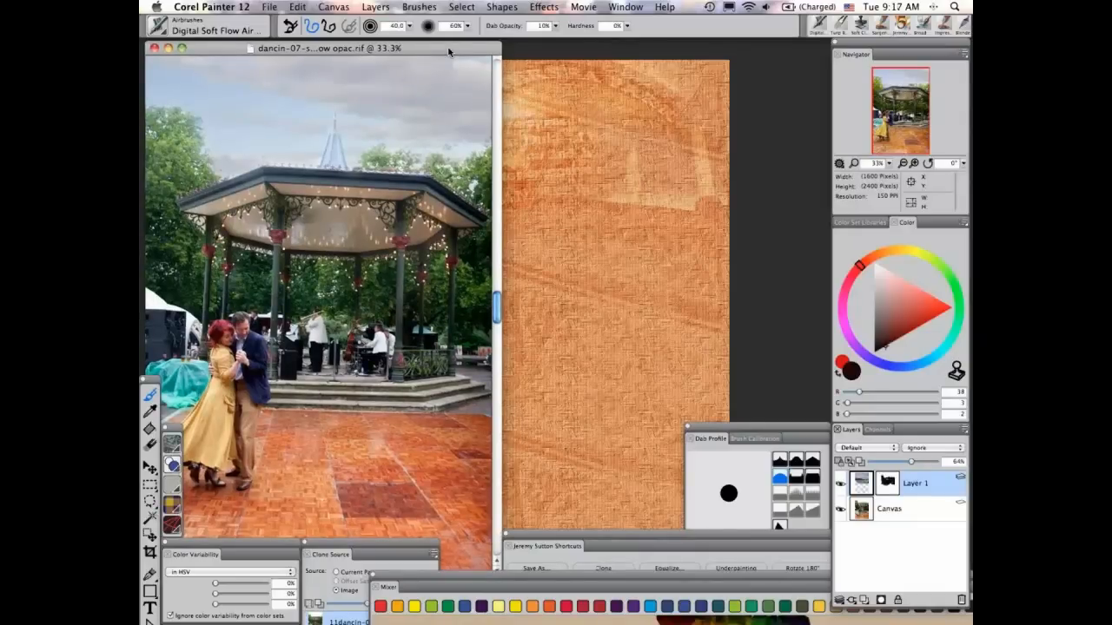
{"action": "left_click_drag", "start_coordinate": [448, 52], "coordinate": [487, 77]}
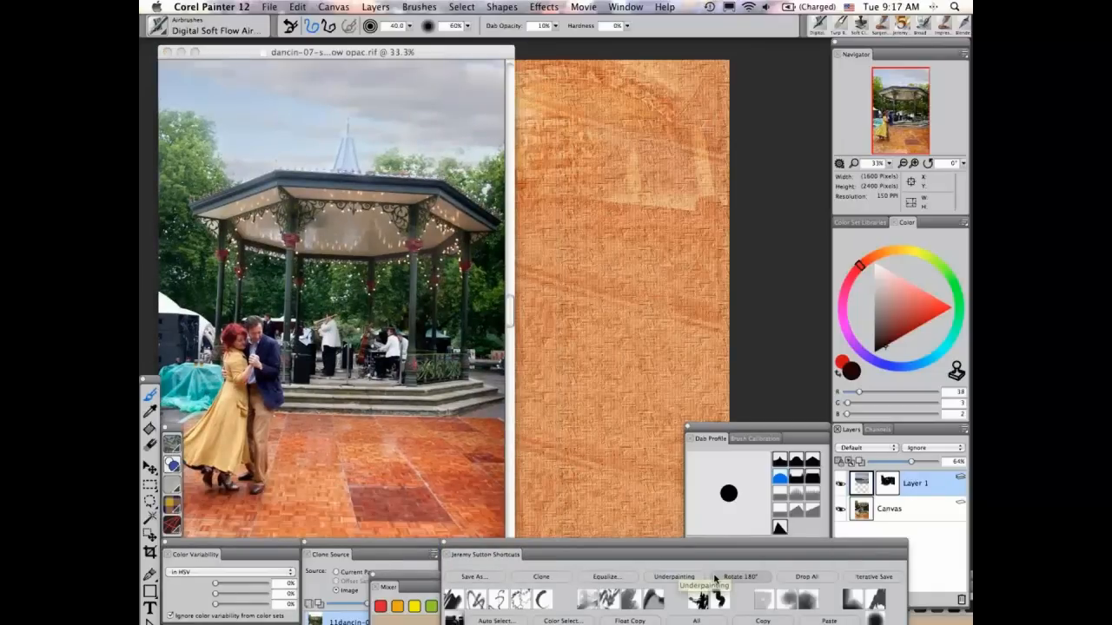
{"action": "left_click", "coordinate": [806, 577]}
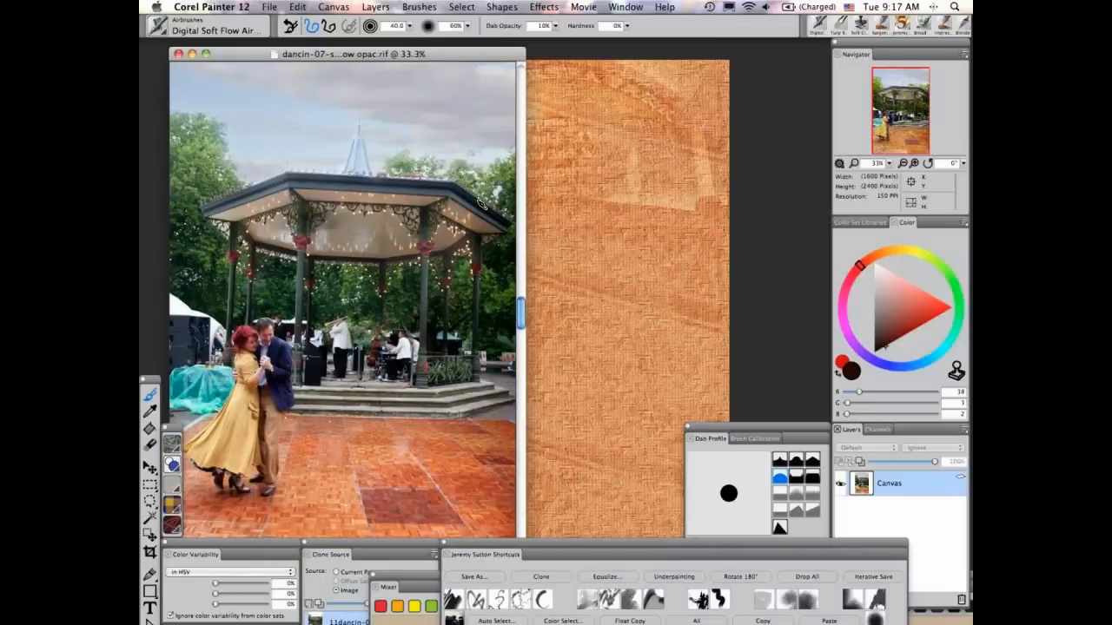
Hide the palettes, bring up wacom express keys-05-2000red oval.rif and move its window aside, clear of the bandstand photo.
{"action": "key", "text": "Tab"}
{"action": "left_click", "coordinate": [626, 7]}
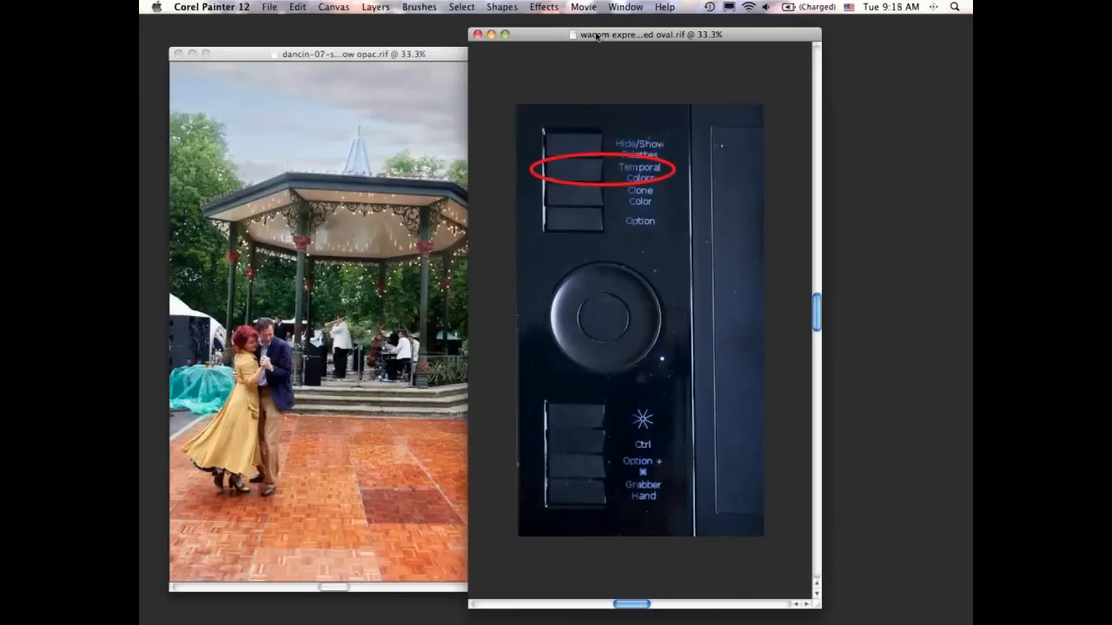
{"action": "left_click_drag", "start_coordinate": [596, 35], "coordinate": [597, 40]}
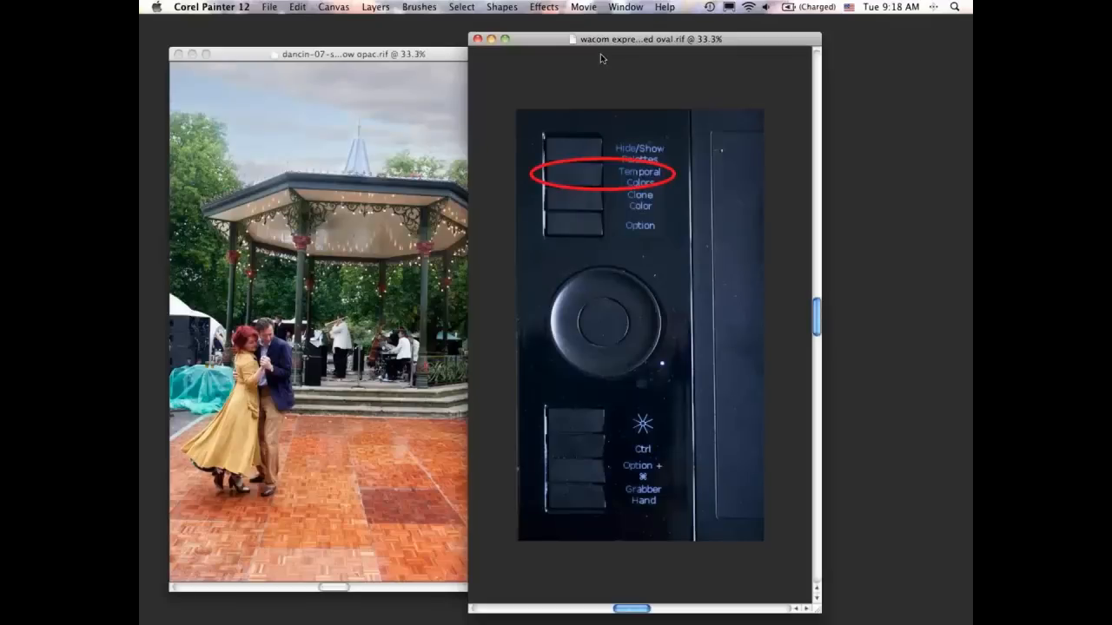
{"action": "left_click_drag", "start_coordinate": [600, 55], "coordinate": [629, 126]}
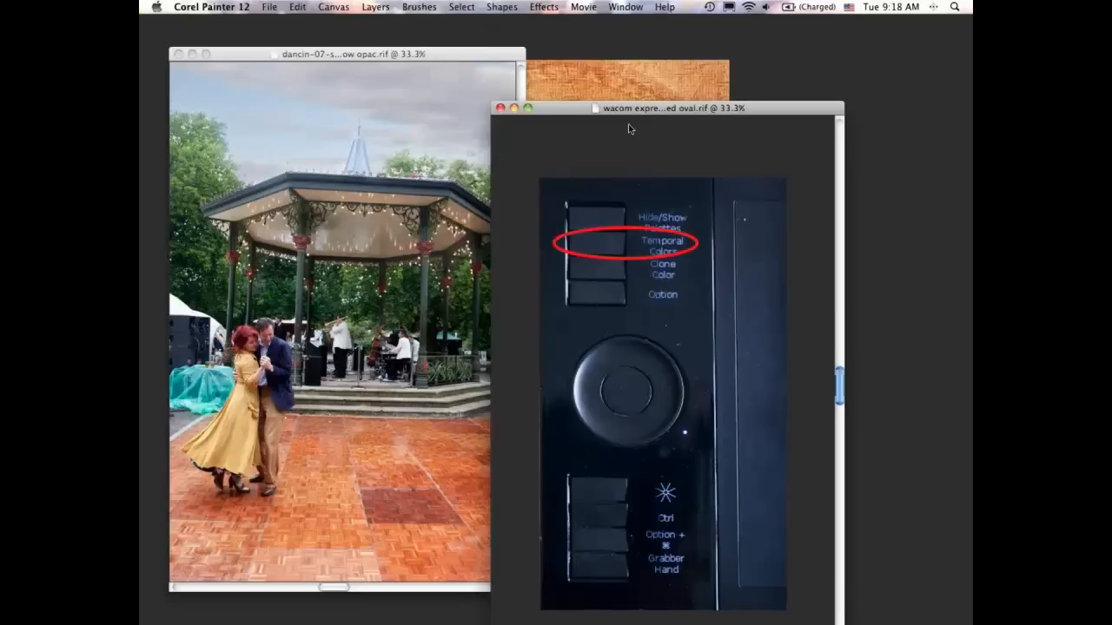
{"action": "left_click_drag", "start_coordinate": [628, 128], "coordinate": [793, 128]}
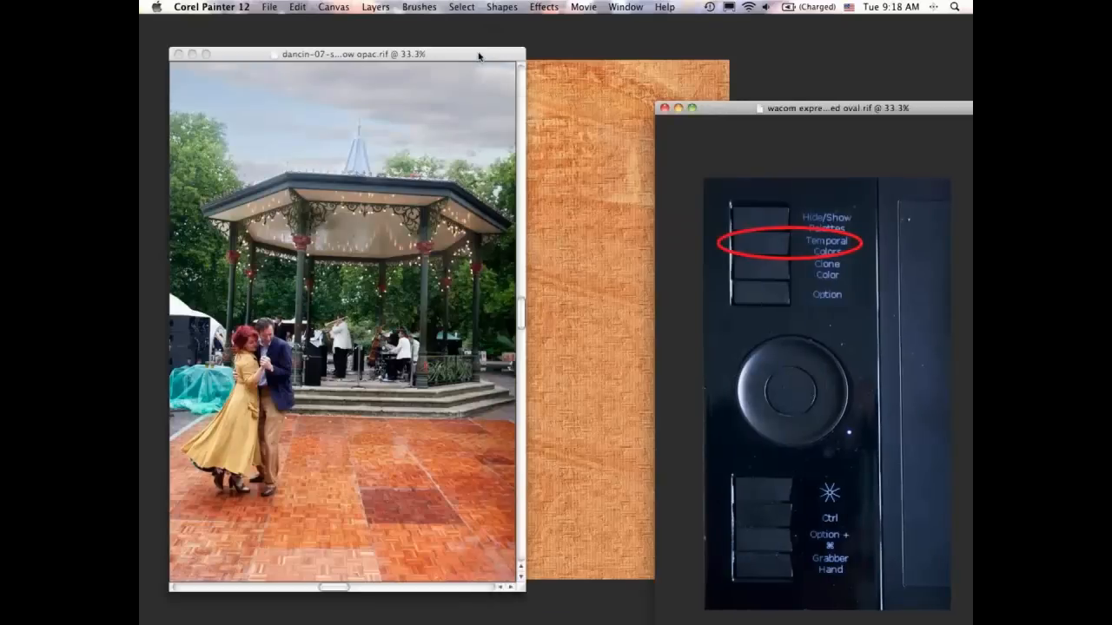
Bring the bandstand photo back to the front and resize its window into a tall, narrow strip beside the textured background.
{"action": "left_click", "coordinate": [478, 56]}
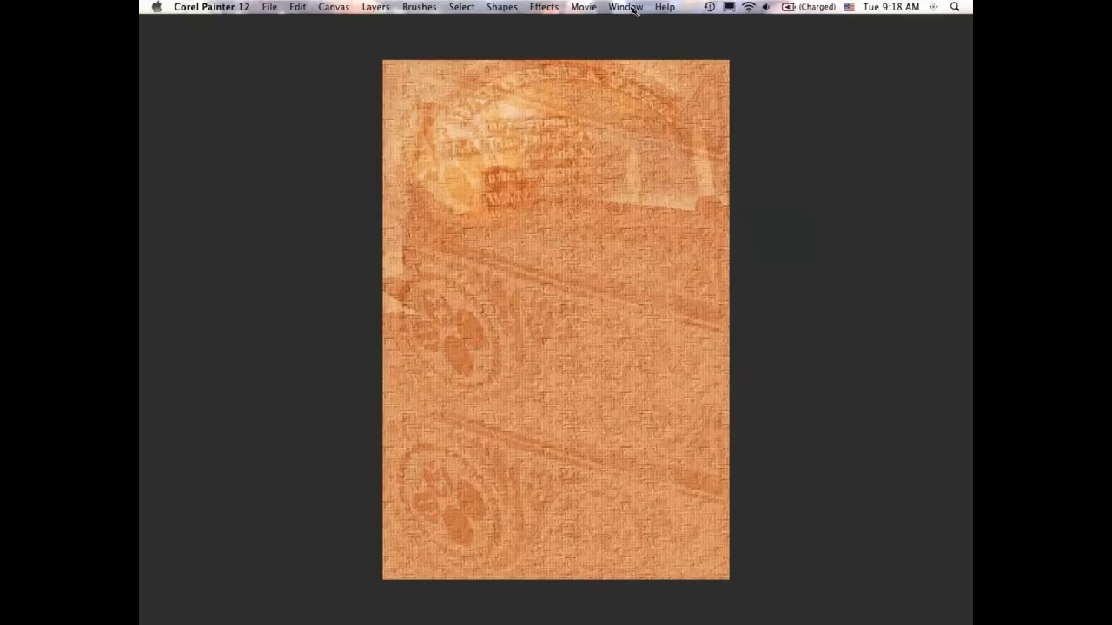
{"action": "left_click", "coordinate": [635, 8]}
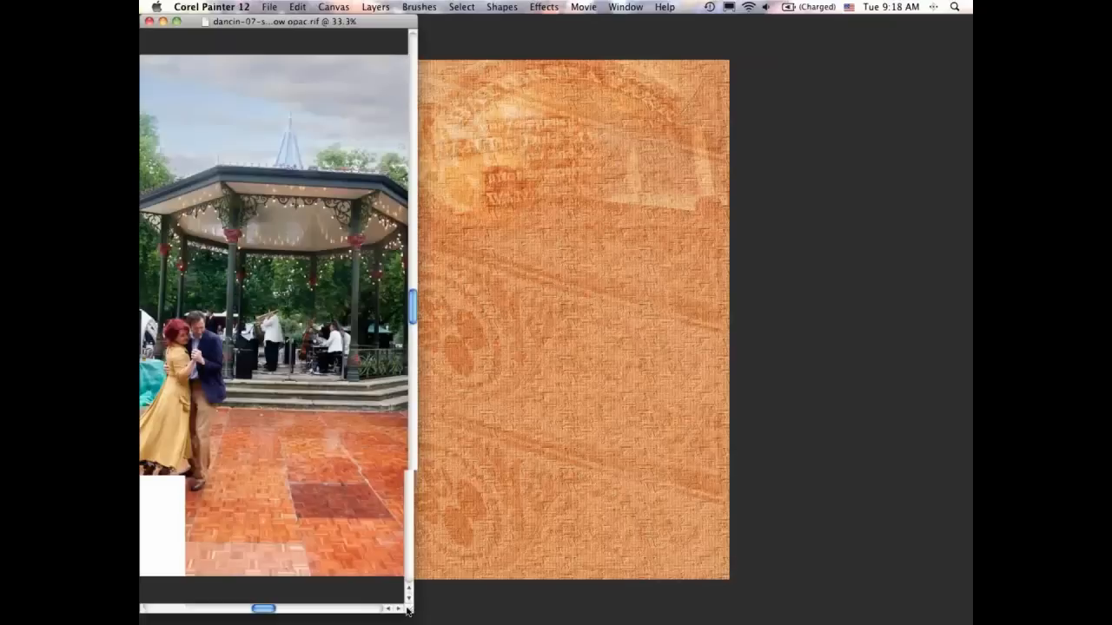
{"action": "left_click_drag", "start_coordinate": [406, 611], "coordinate": [397, 622]}
Reduce the bandstand photo's view to about 18% so it fits its narrow window, and bring the palettes back.
{"action": "key", "text": "super+minus"}
{"action": "key", "text": "super+minus"}
{"action": "key", "text": "super+minus"}
{"action": "key", "text": "super+minus"}
{"action": "key", "text": "super+minus"}
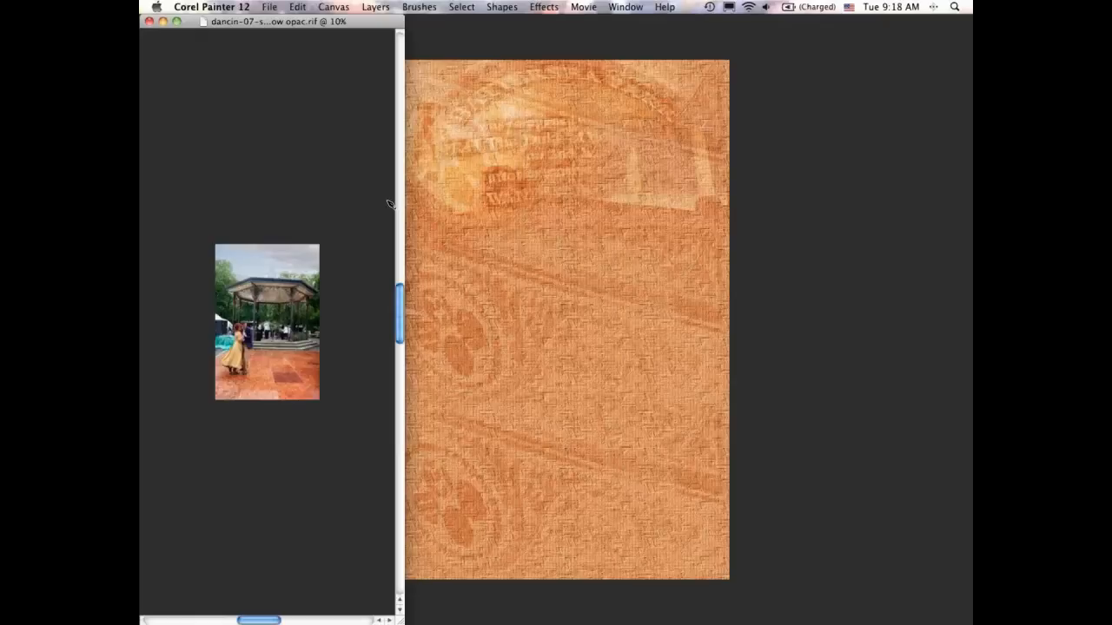
{"action": "key", "text": "Tab"}
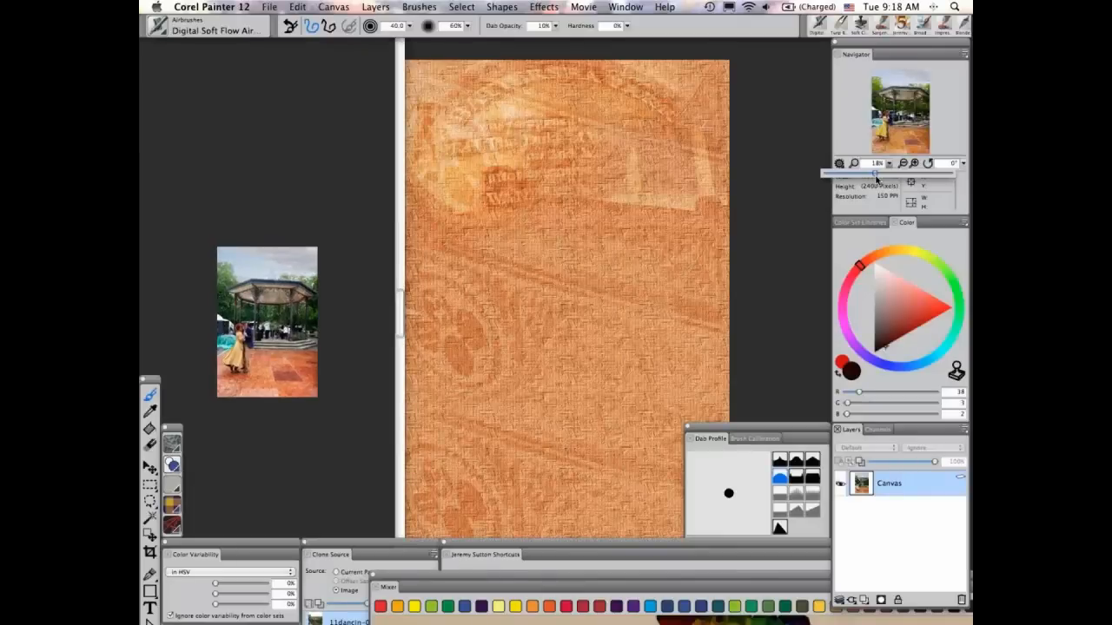
{"action": "left_click_drag", "start_coordinate": [875, 180], "coordinate": [875, 179]}
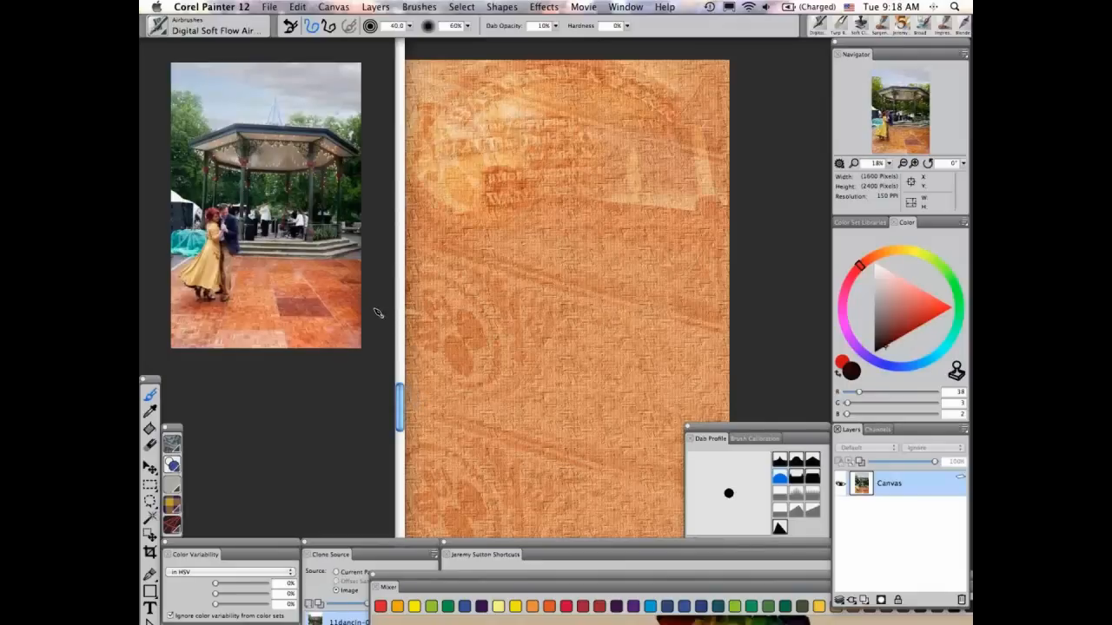
Make a Quick Clone of the bandstand photo, inspect its details at 100%, and display it at 33% beside the original.
{"action": "left_click", "coordinate": [271, 6]}
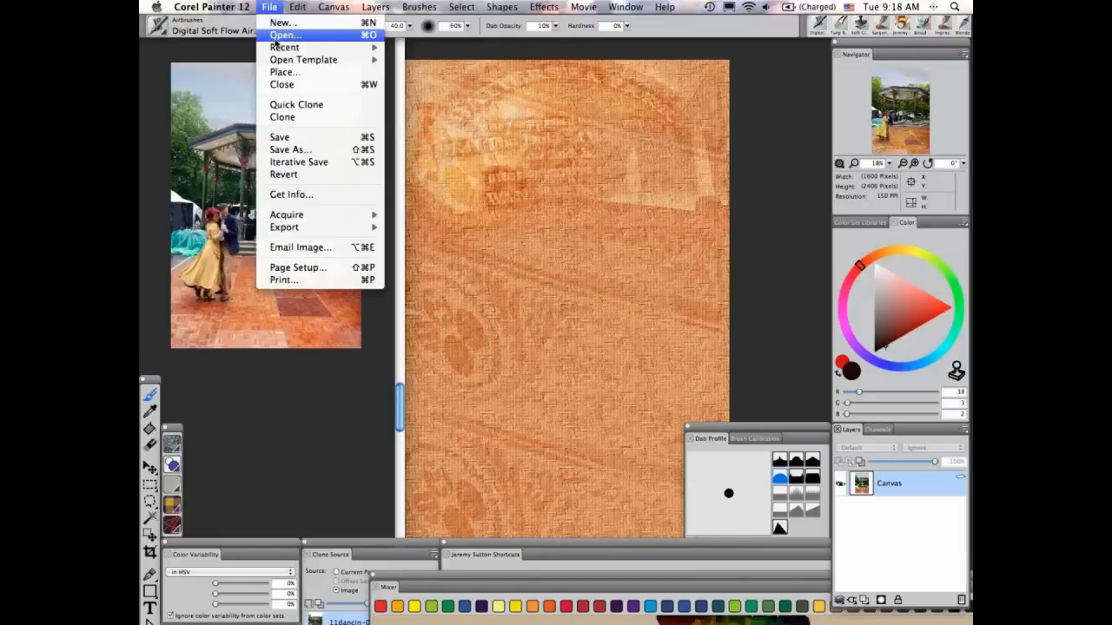
{"action": "left_click", "coordinate": [291, 106]}
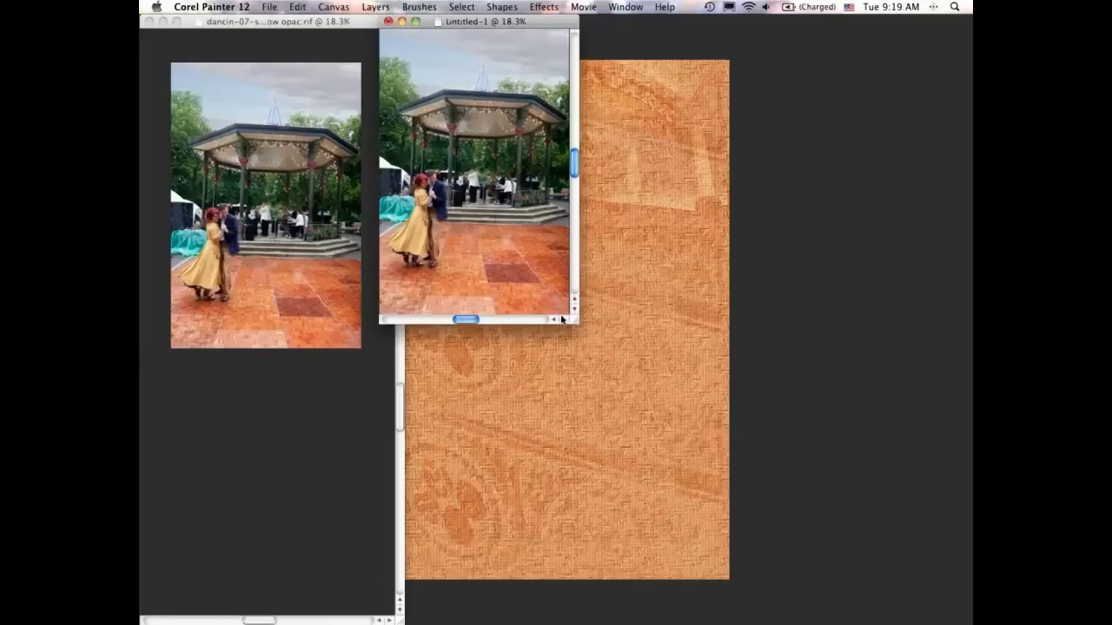
{"action": "key", "text": "super+0"}
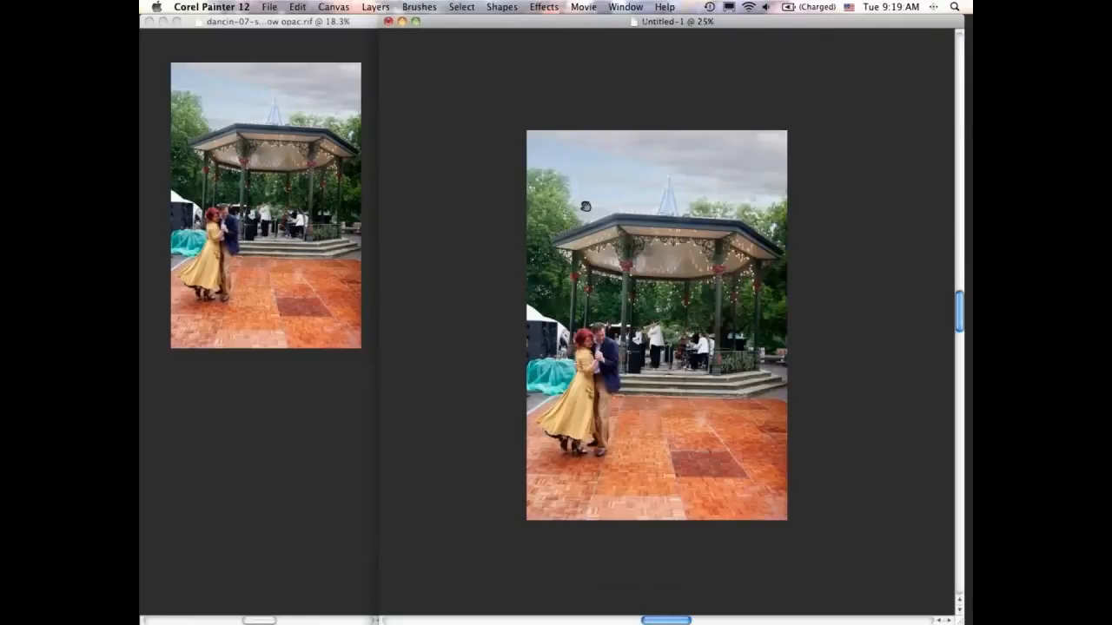
{"action": "key", "text": "Tab"}
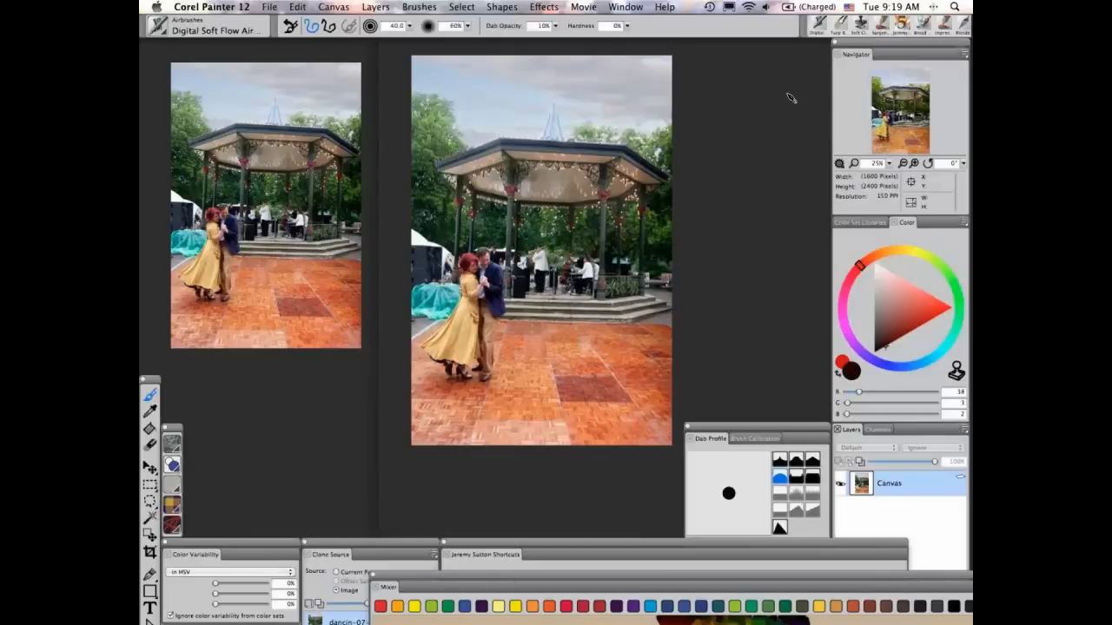
{"action": "left_click", "coordinate": [901, 45]}
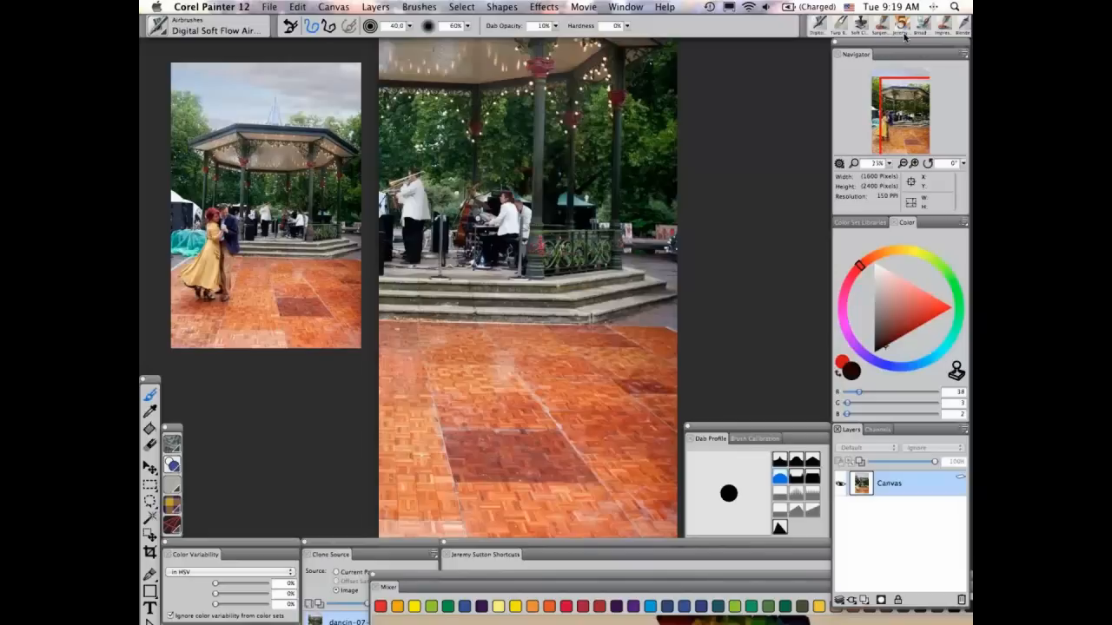
{"action": "key", "text": "super+alt+0"}
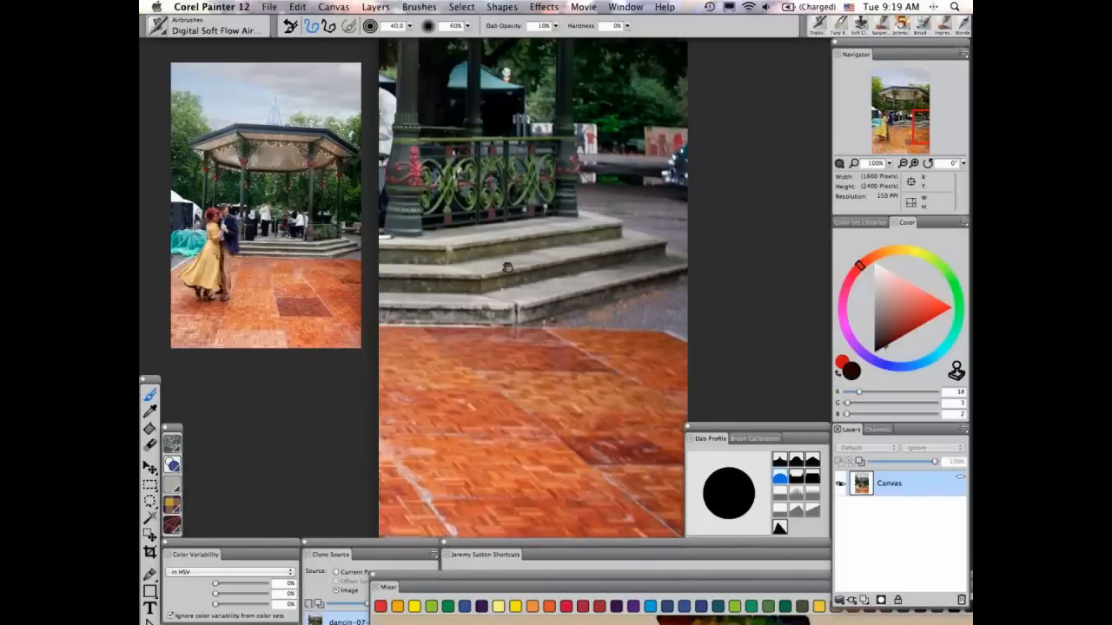
{"action": "left_click", "coordinate": [901, 113]}
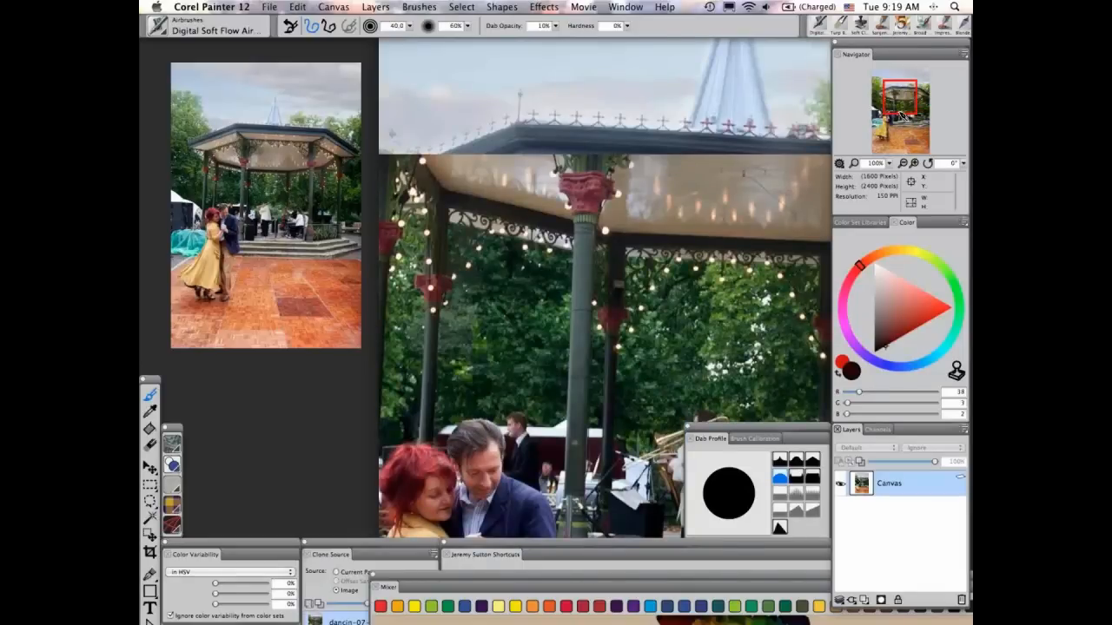
{"action": "key", "text": "super+minus"}
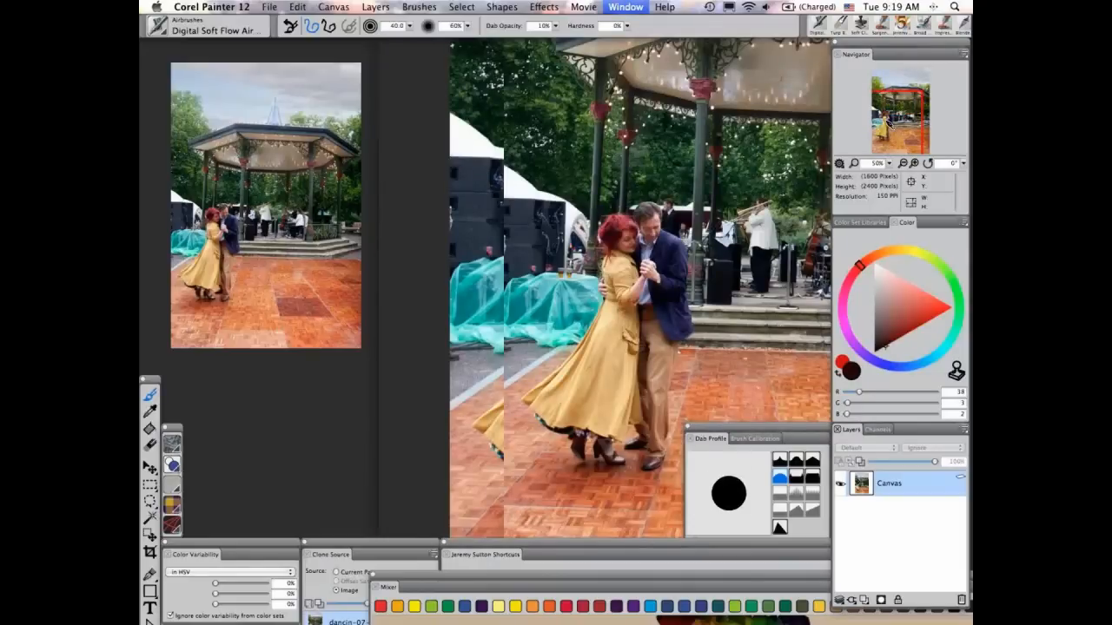
{"action": "key", "text": "super+minus"}
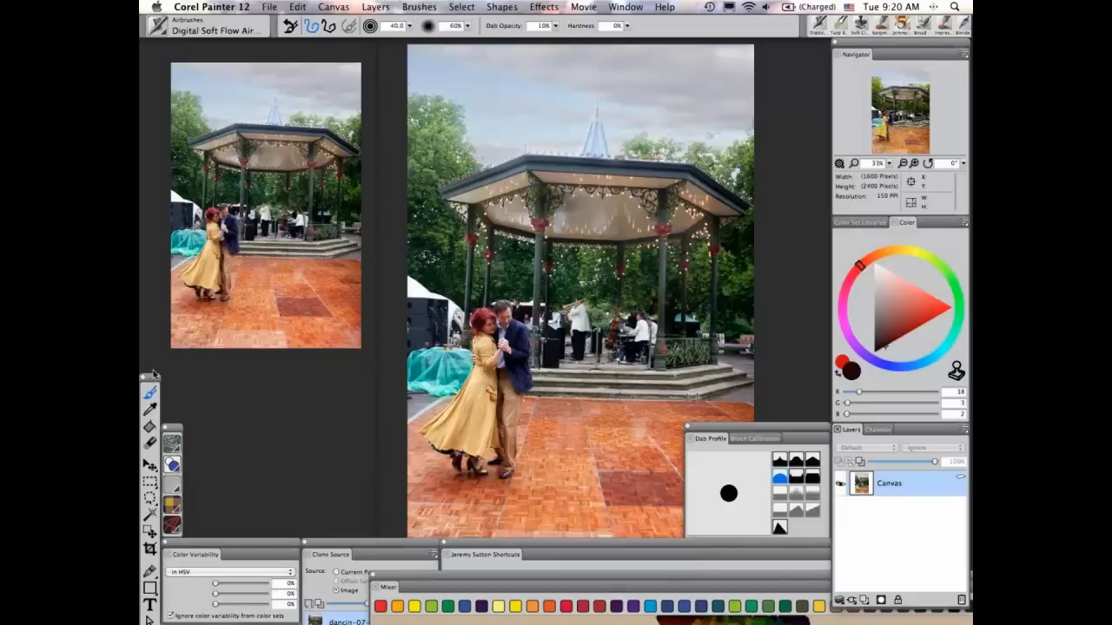
Move the toolbox up so all its tools show, sample an orange-brown from the dance floor and fill the clone canvas with it.
{"action": "left_click_drag", "start_coordinate": [153, 373], "coordinate": [148, 43]}
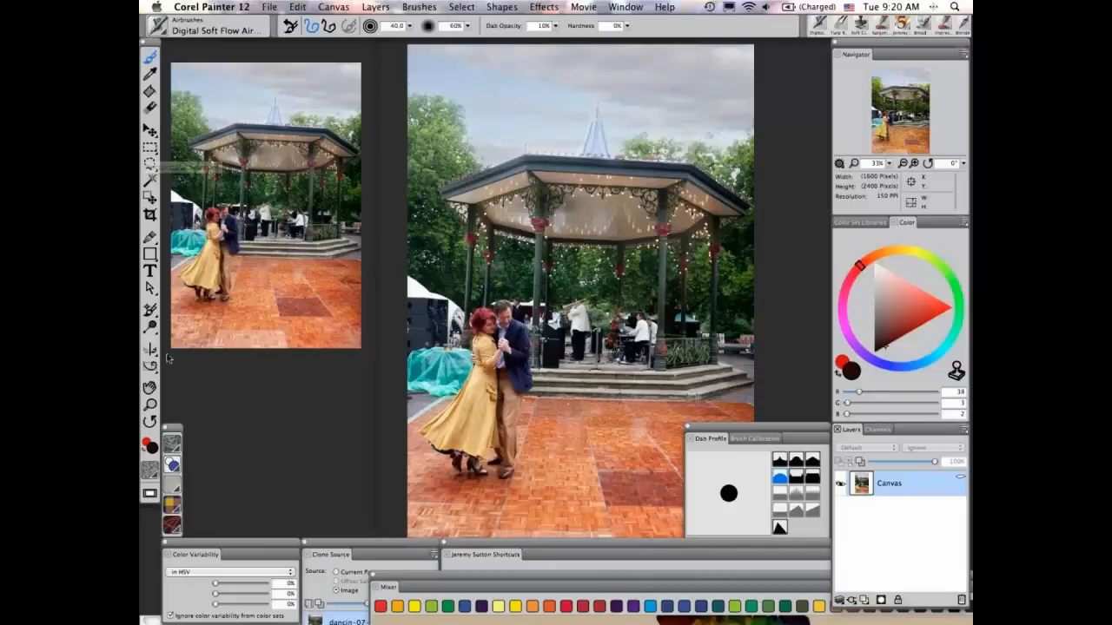
{"action": "left_click", "coordinate": [595, 455], "text": "alt"}
{"action": "left_click", "coordinate": [592, 469], "text": "alt"}
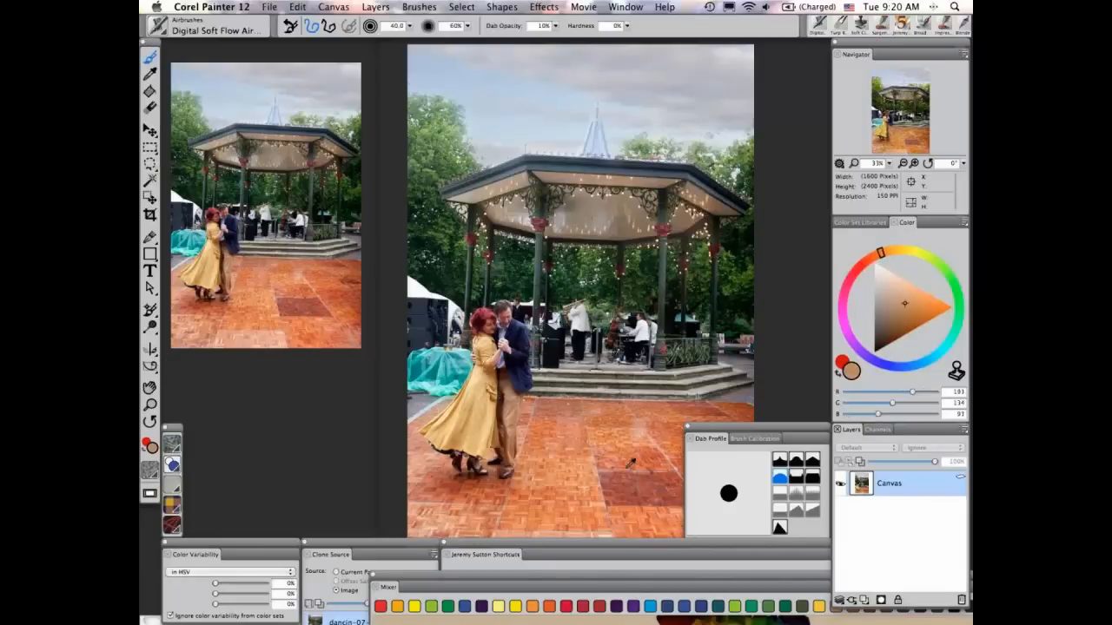
{"action": "left_click", "coordinate": [630, 463], "text": "alt"}
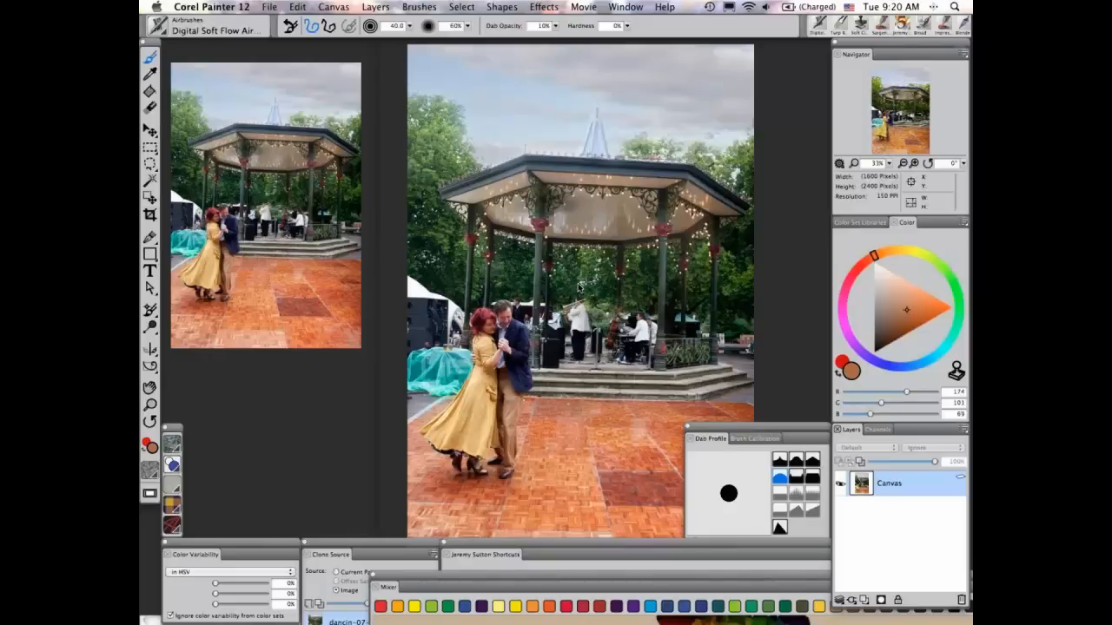
{"action": "key", "text": "super+f"}
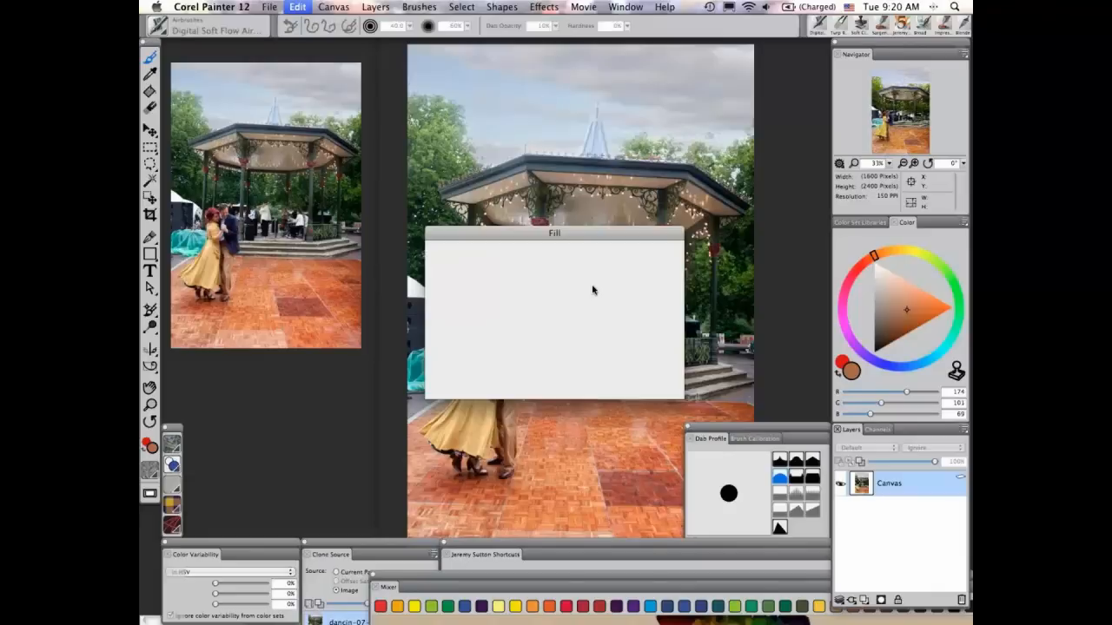
{"action": "key", "text": "Return"}
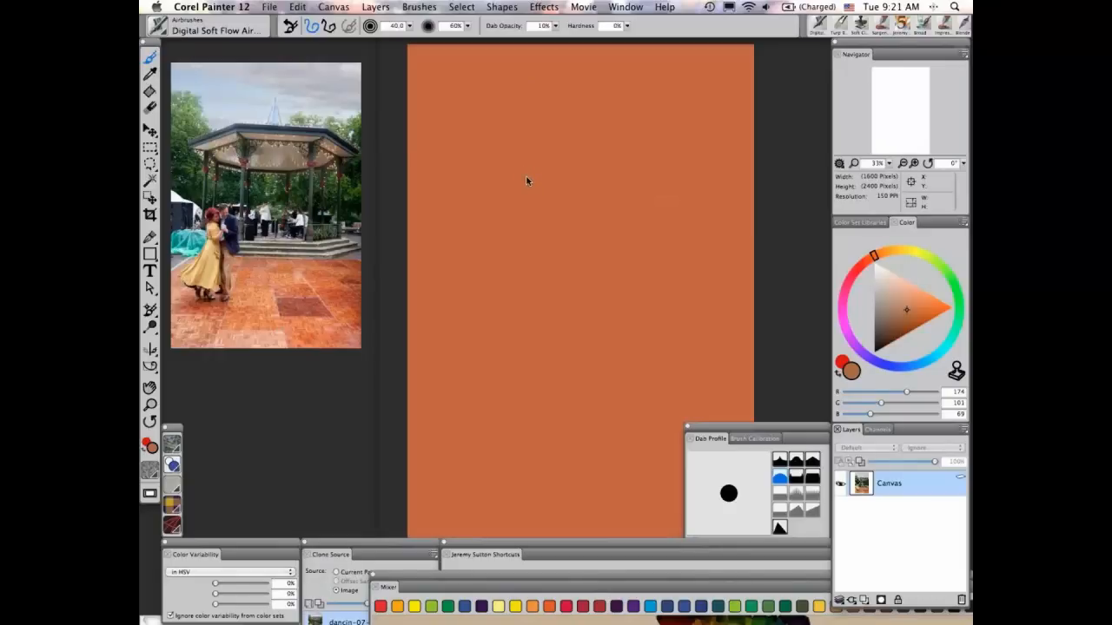
Bring up the black-and-white bridge seal texture and look through the numbered dancin files in the Dancing at the Bandstand folder.
{"action": "left_click", "coordinate": [625, 7]}
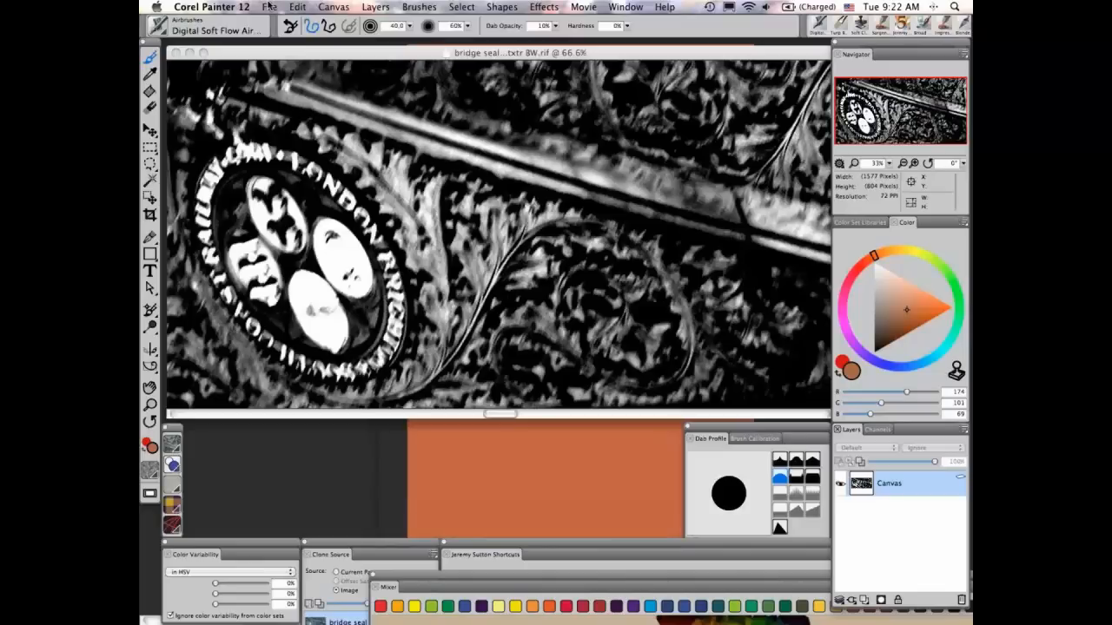
{"action": "key", "text": "super+o"}
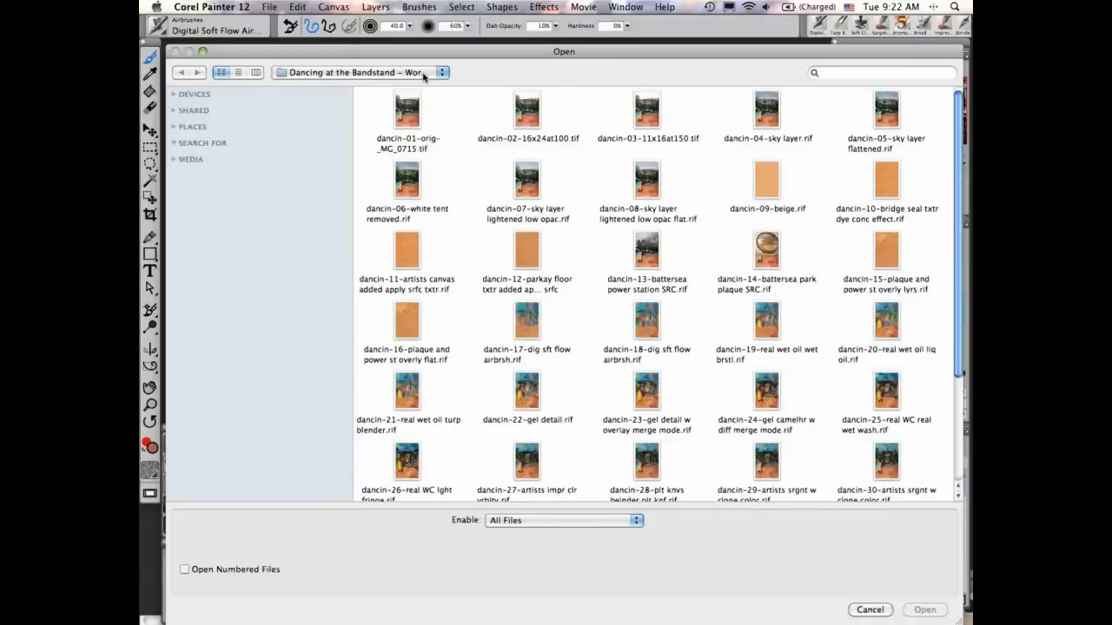
{"action": "left_click", "coordinate": [424, 73]}
{"action": "left_click", "coordinate": [430, 75]}
{"action": "scroll", "coordinate": [956, 220], "scroll_direction": "down", "scroll_amount": 1}
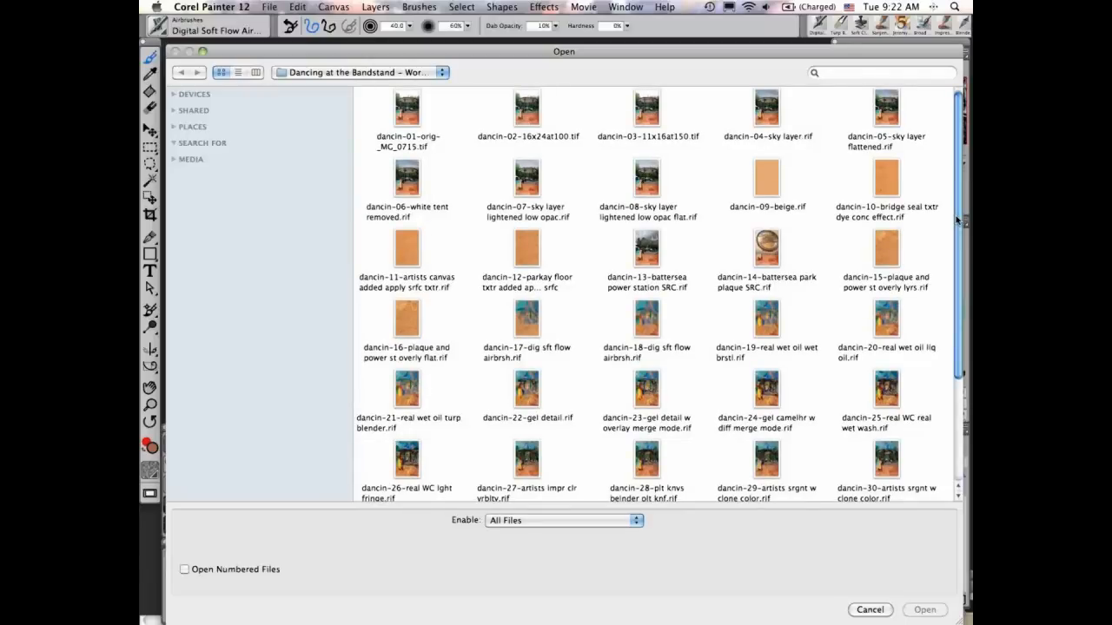
{"action": "left_click_drag", "start_coordinate": [956, 220], "coordinate": [957, 333]}
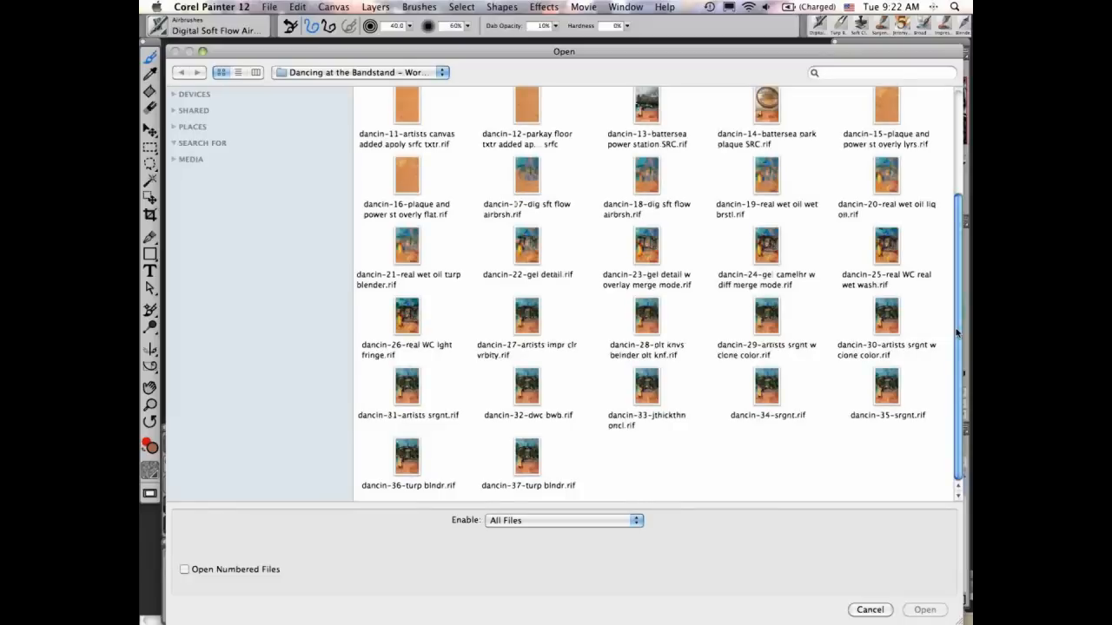
{"action": "left_click_drag", "start_coordinate": [956, 333], "coordinate": [953, 251]}
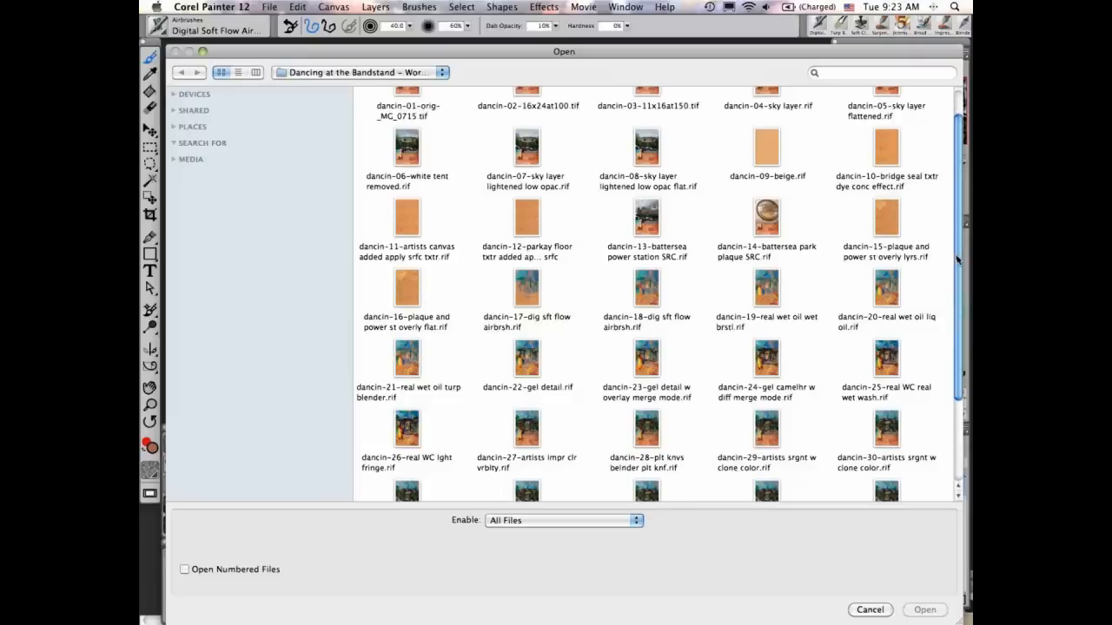
{"action": "left_click_drag", "start_coordinate": [958, 259], "coordinate": [958, 271]}
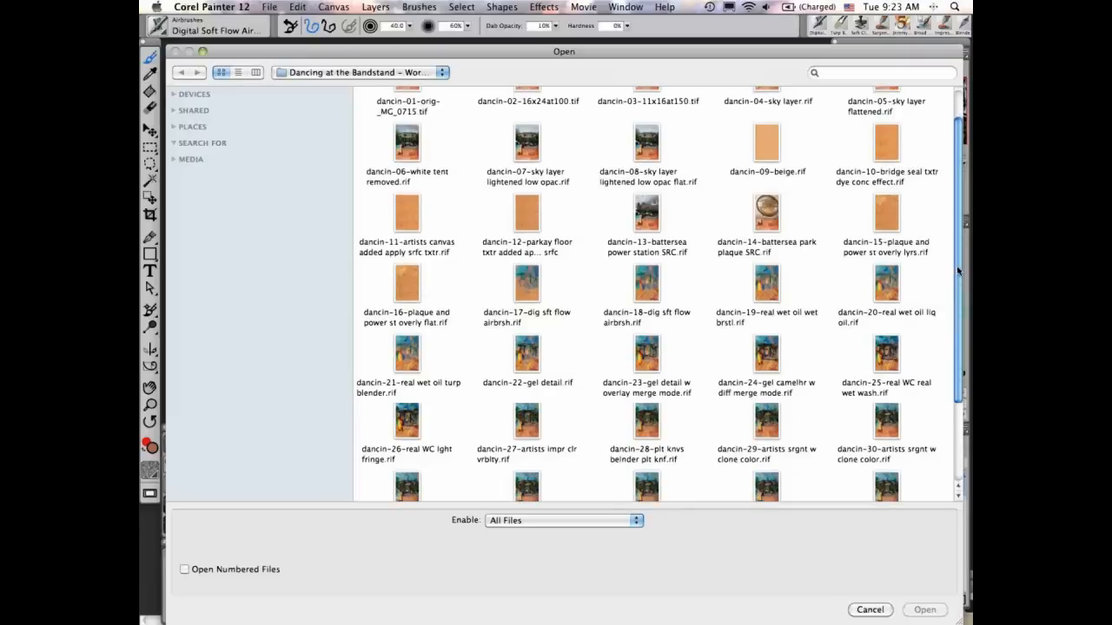
{"action": "left_click_drag", "start_coordinate": [958, 272], "coordinate": [958, 302]}
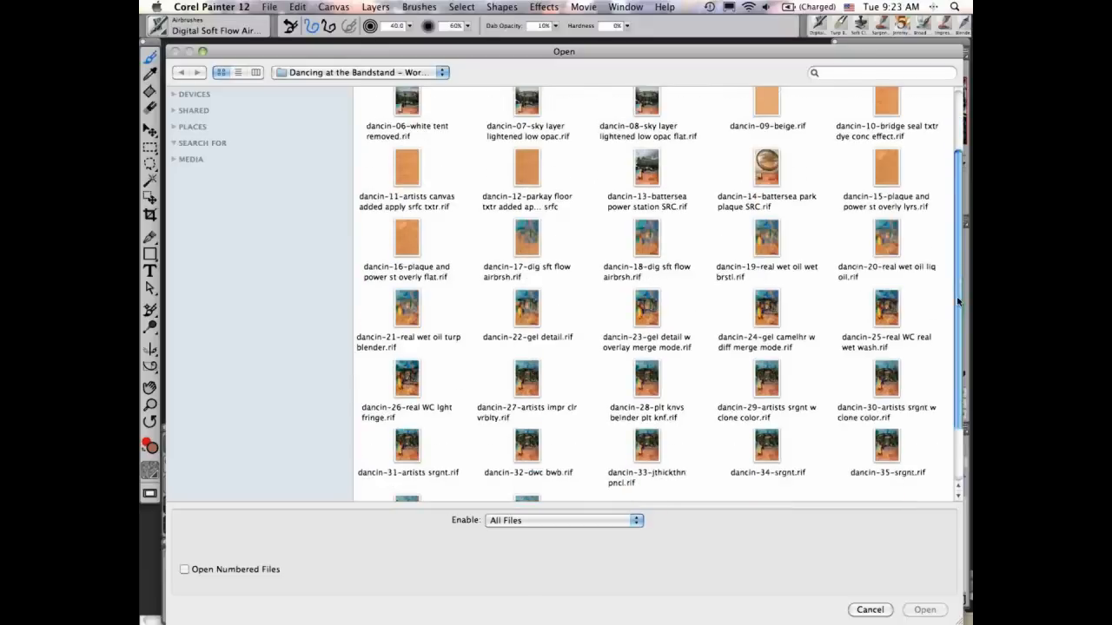
{"action": "scroll", "coordinate": [960, 302], "scroll_direction": "down", "scroll_amount": 2}
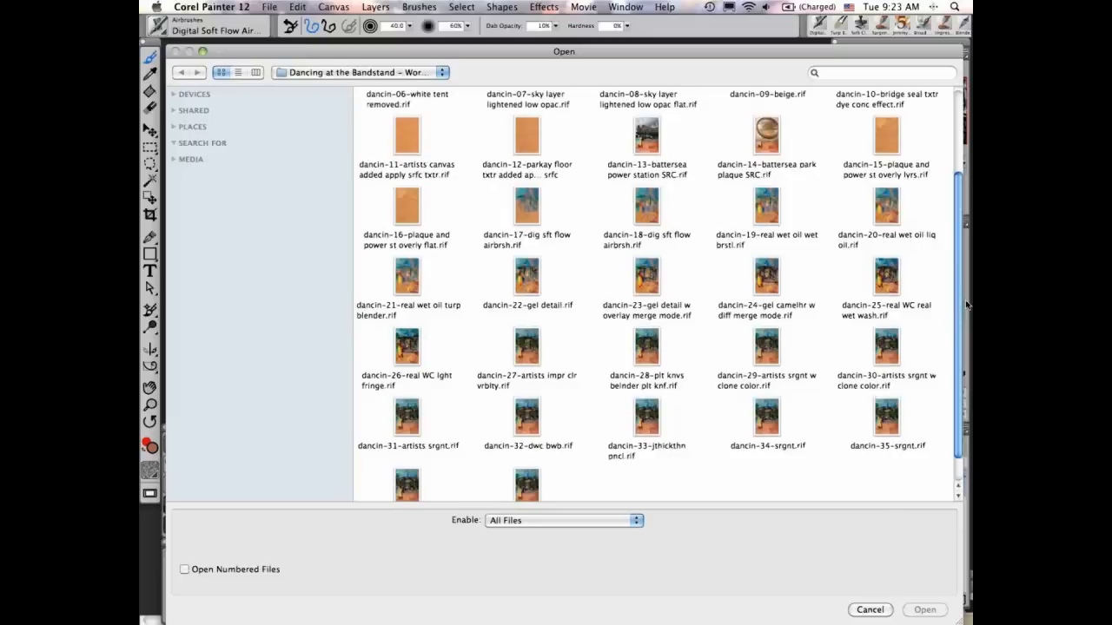
{"action": "scroll", "coordinate": [966, 304], "scroll_direction": "up", "scroll_amount": 5}
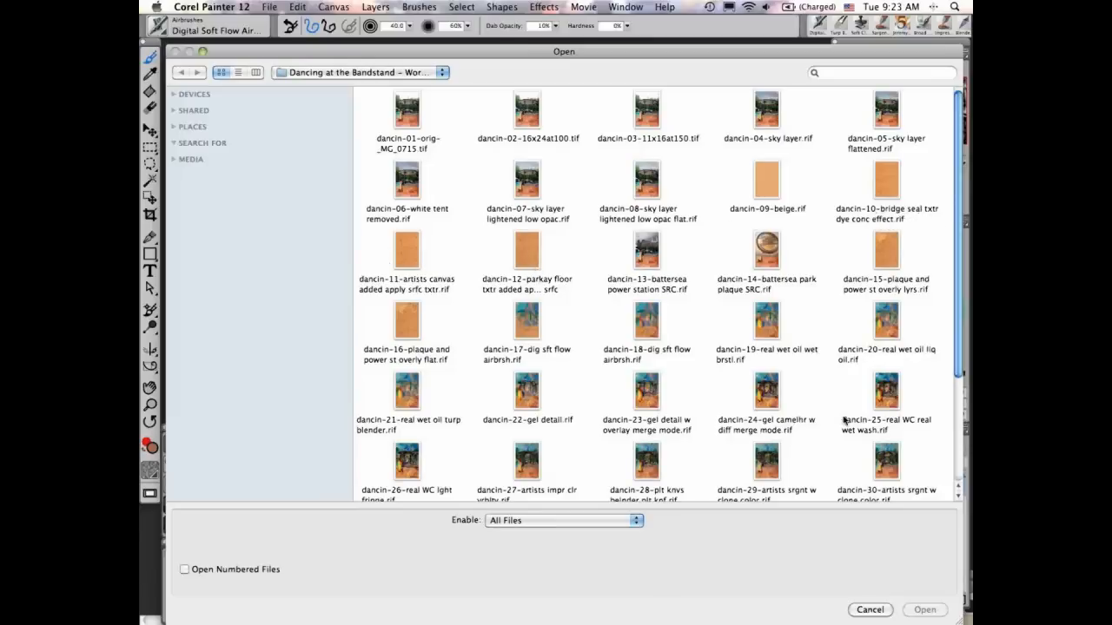
{"action": "left_click", "coordinate": [871, 611]}
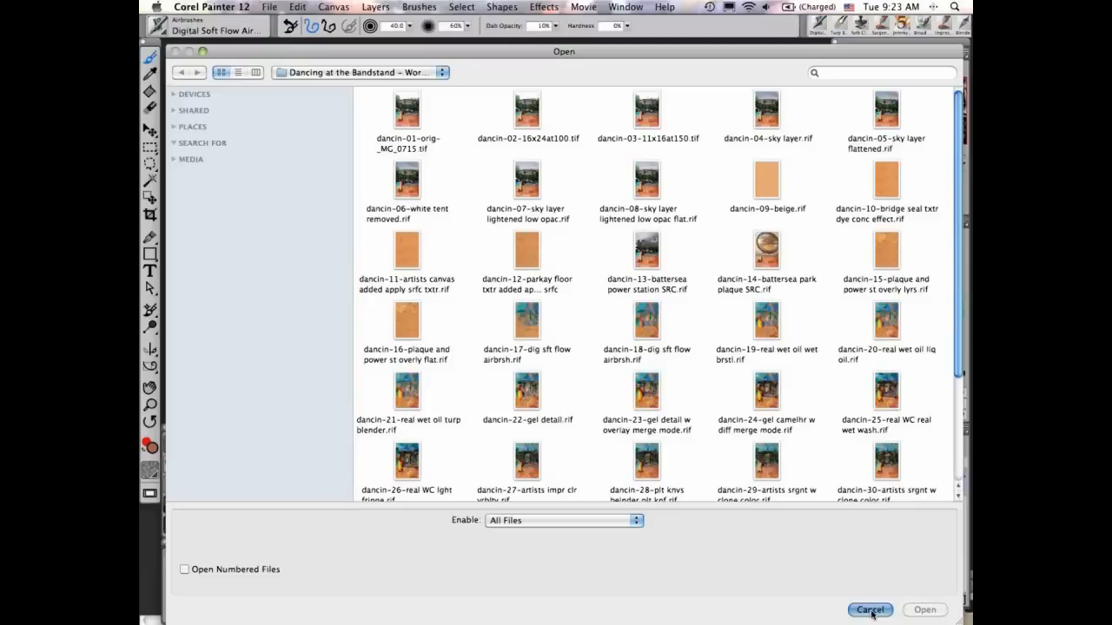
{"action": "left_click", "coordinate": [870, 610]}
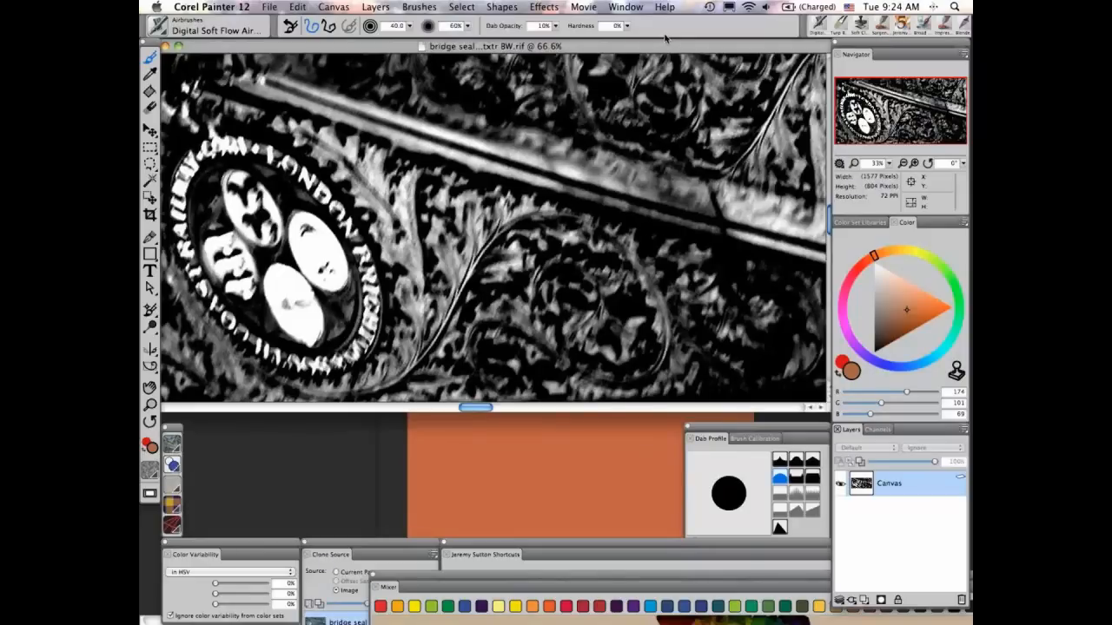
Bring up the wacom express keys image and move its red oval onto the express key with the star-shaped symbol.
{"action": "left_click", "coordinate": [629, 7]}
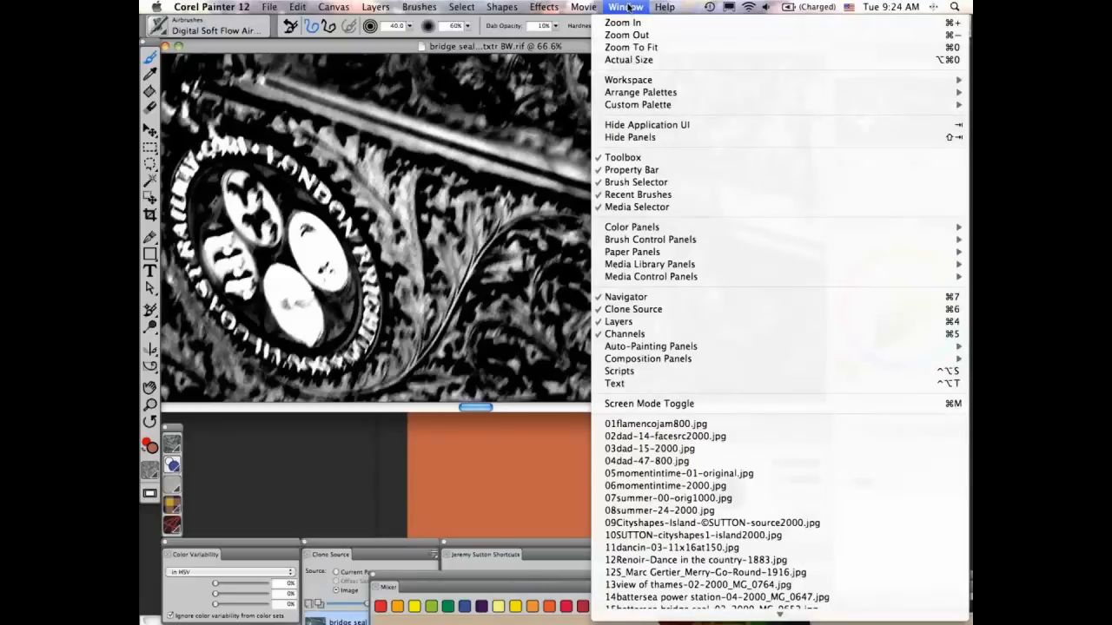
{"action": "scroll", "coordinate": [695, 348], "scroll_direction": "down", "scroll_amount": 2}
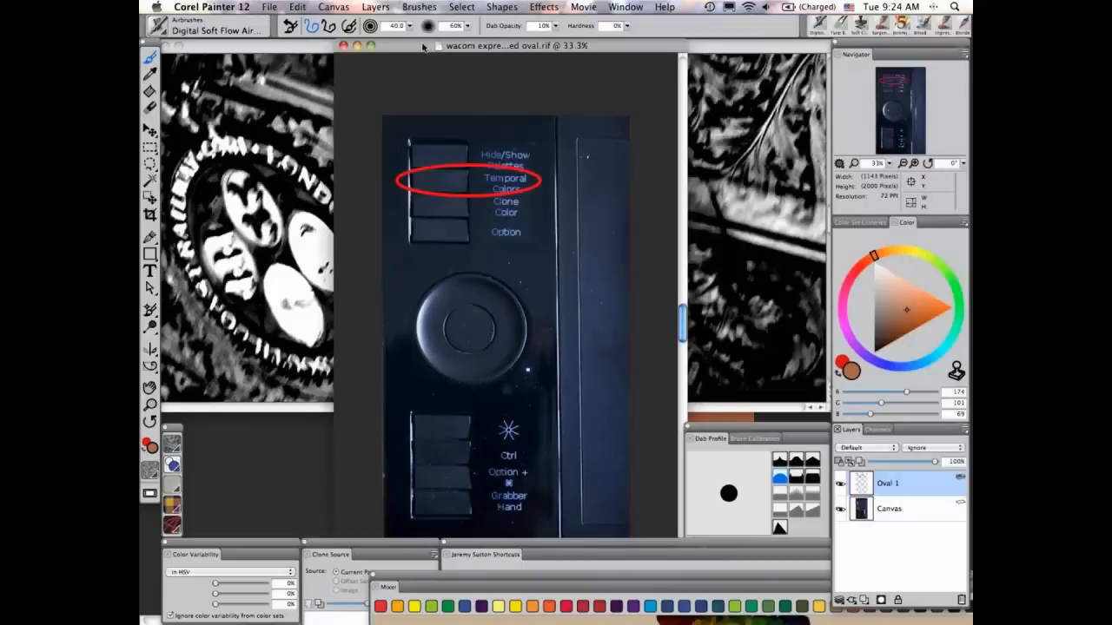
{"action": "key", "text": "f"}
{"action": "scroll", "coordinate": [503, 304], "scroll_direction": "down", "scroll_amount": 1}
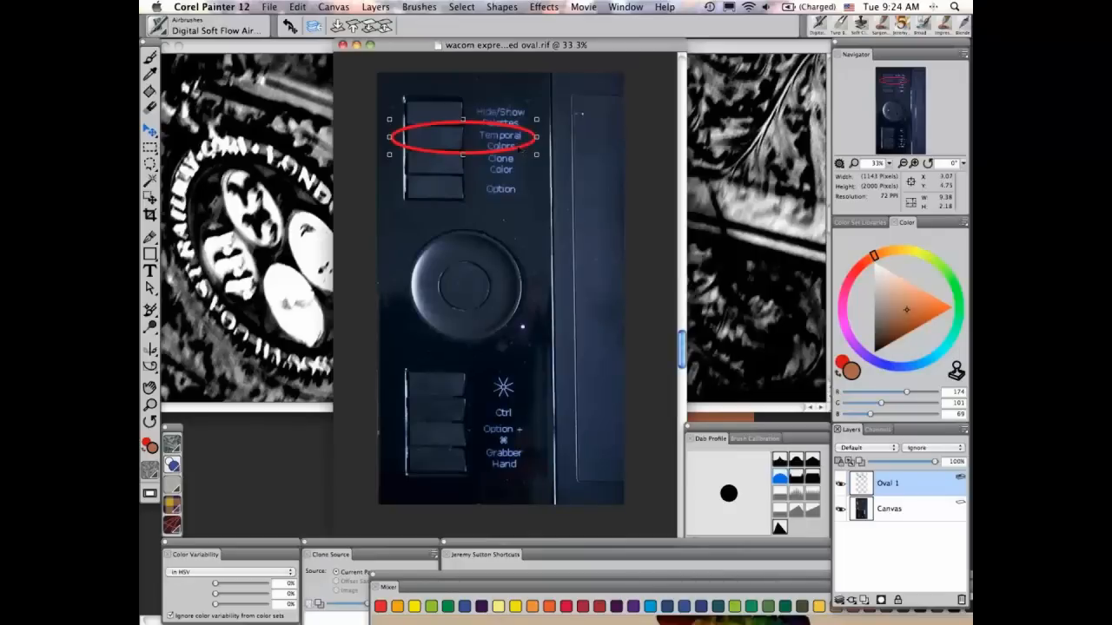
{"action": "left_click_drag", "start_coordinate": [519, 149], "coordinate": [511, 395]}
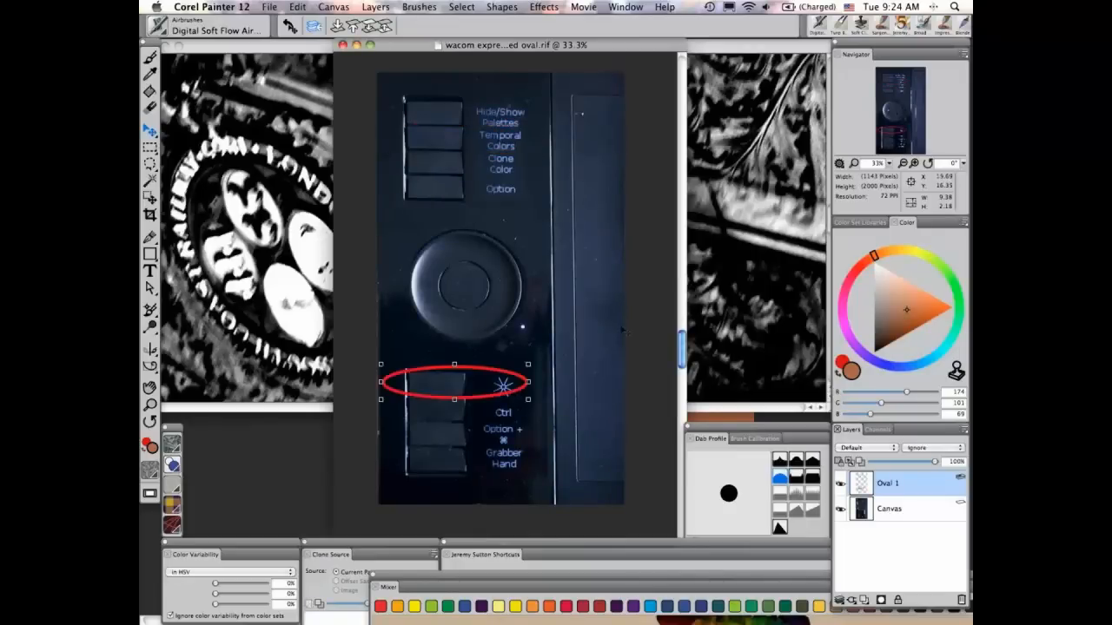
Bring up the Papers panel and the Paper Libraries panel for working with custom textures.
{"action": "middle_click", "coordinate": [623, 331]}
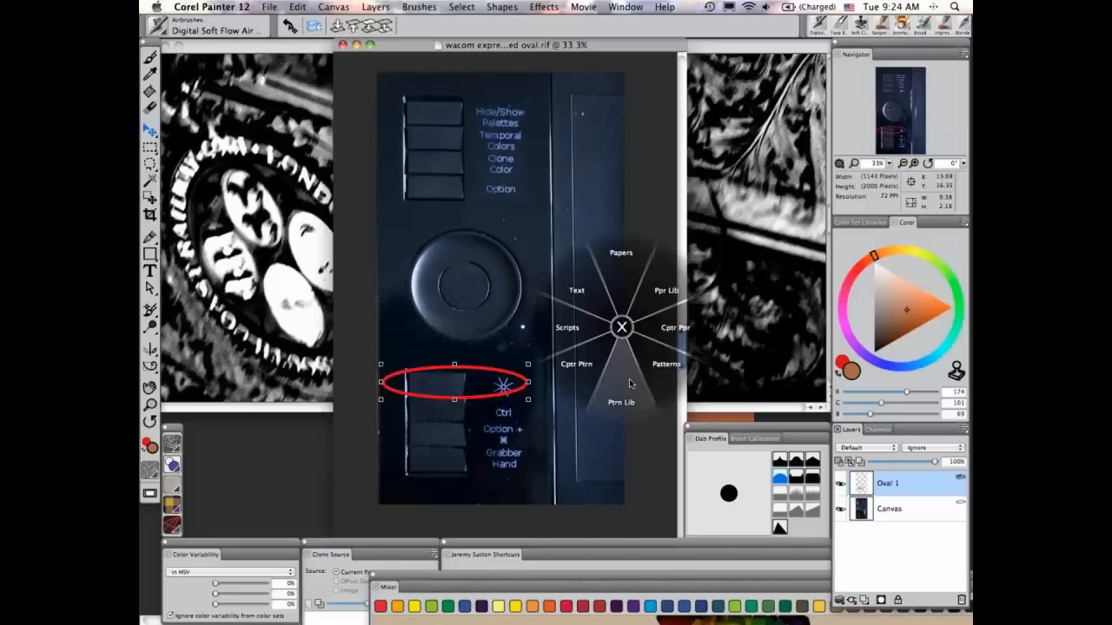
{"action": "left_click", "coordinate": [629, 6]}
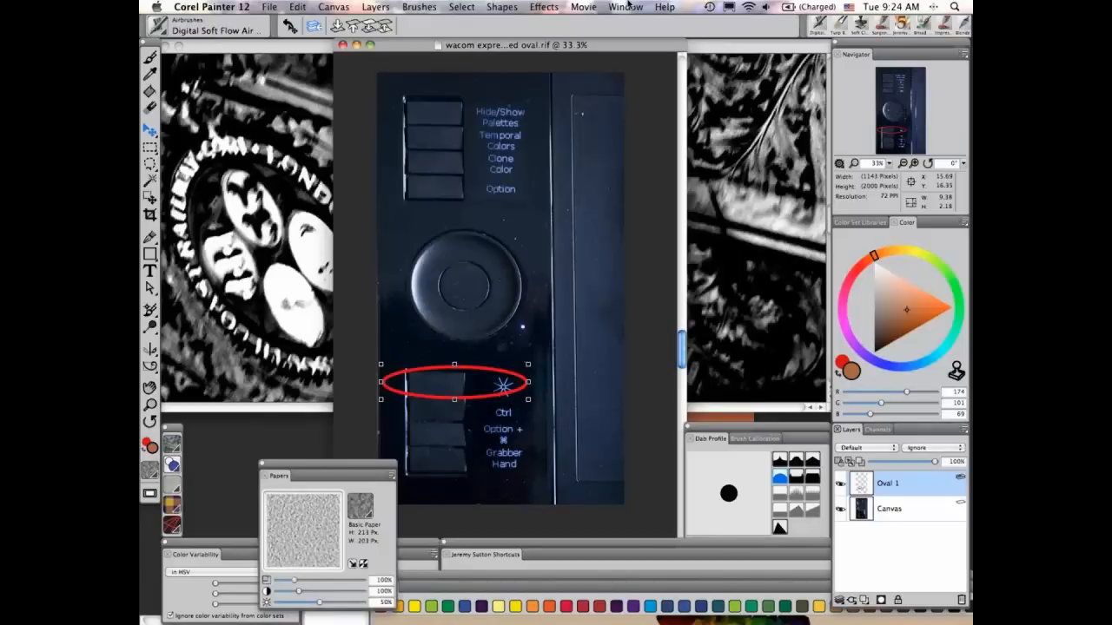
{"action": "left_click", "coordinate": [627, 6]}
{"action": "left_click", "coordinate": [563, 336]}
{"action": "right_click", "coordinate": [560, 337]}
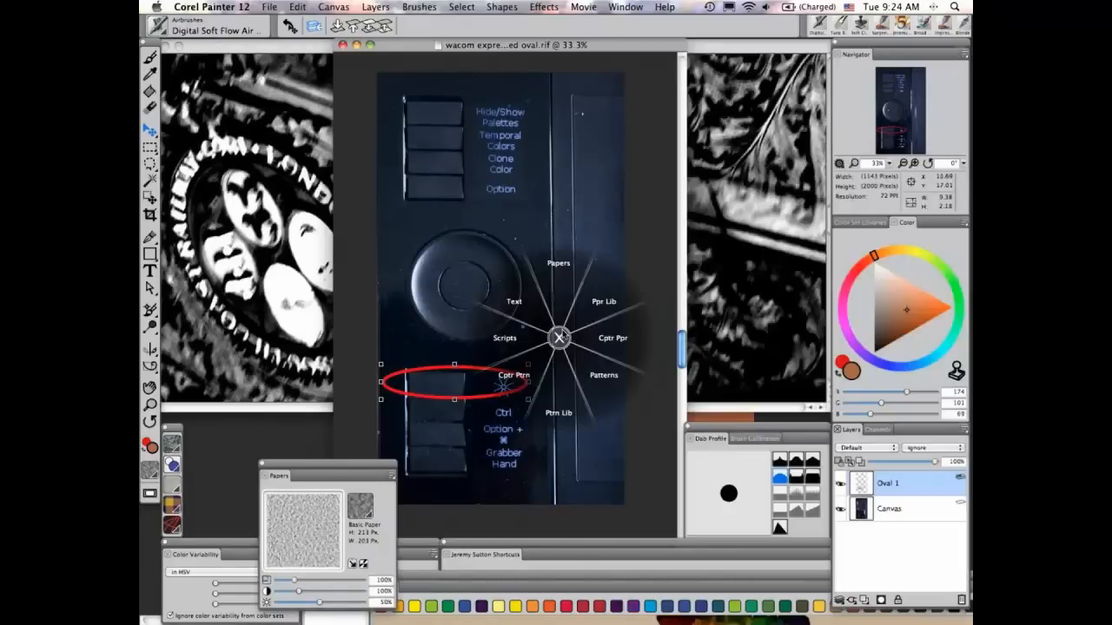
{"action": "left_click", "coordinate": [561, 270]}
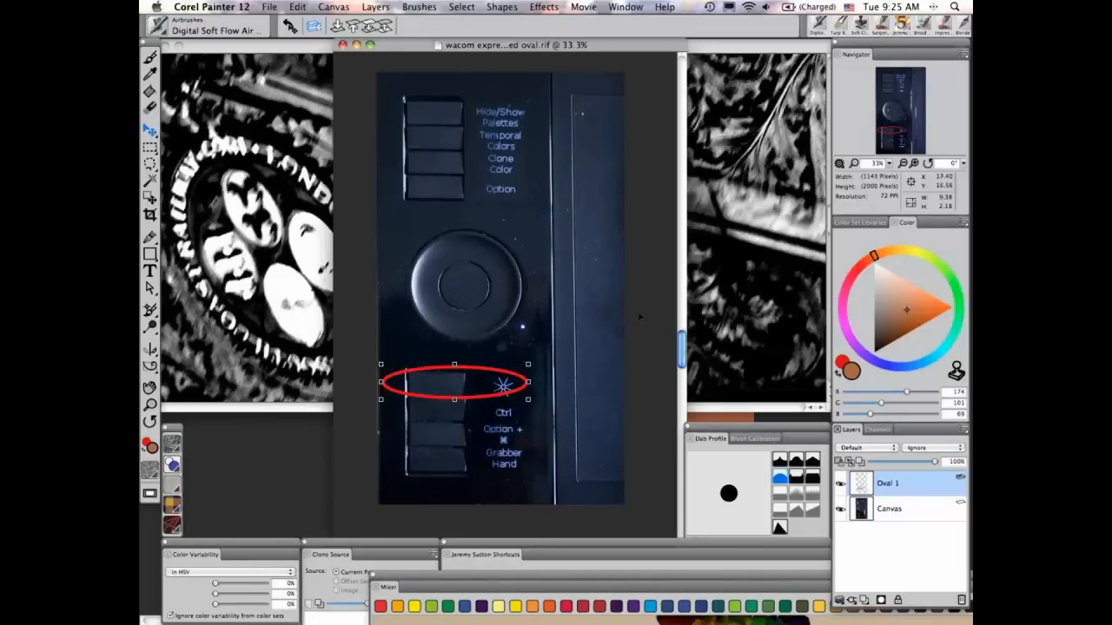
{"action": "right_click", "coordinate": [637, 306]}
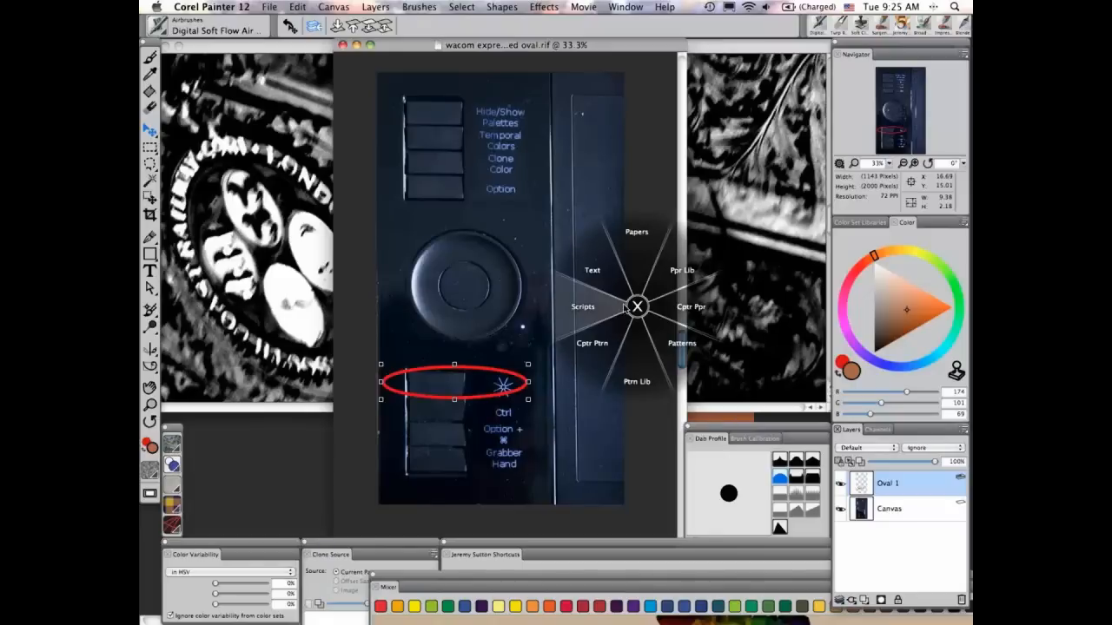
{"action": "left_click", "coordinate": [678, 271]}
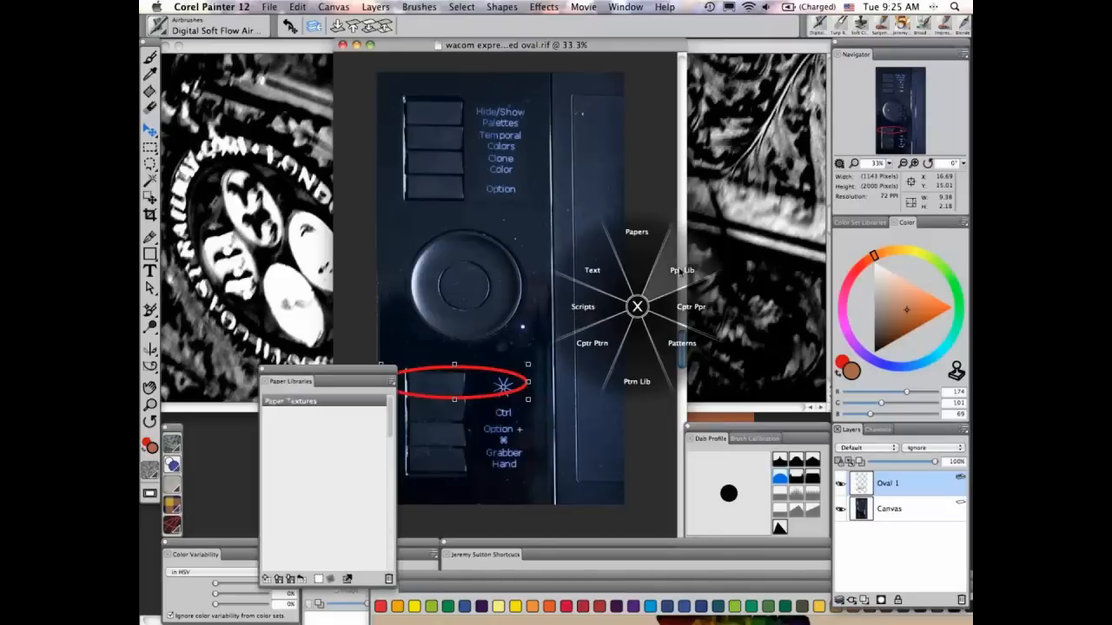
{"action": "left_click", "coordinate": [679, 272]}
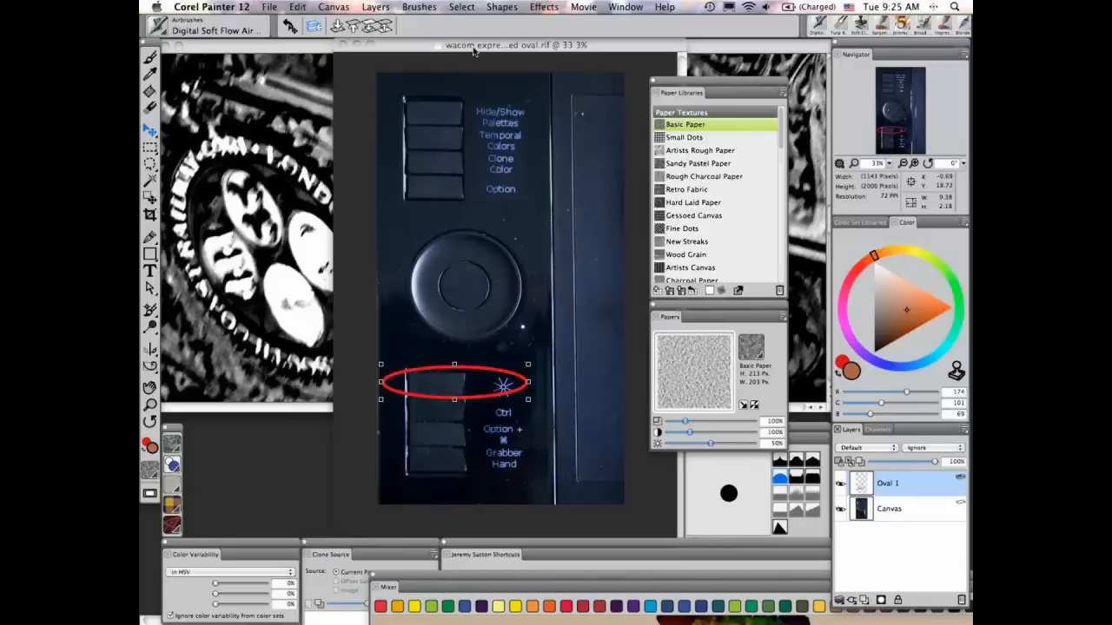
Uncover the bridge seal texture and capture the whole image as a paper named battersea seal with a crossfade of 9.
{"action": "left_click_drag", "start_coordinate": [474, 51], "coordinate": [479, 445]}
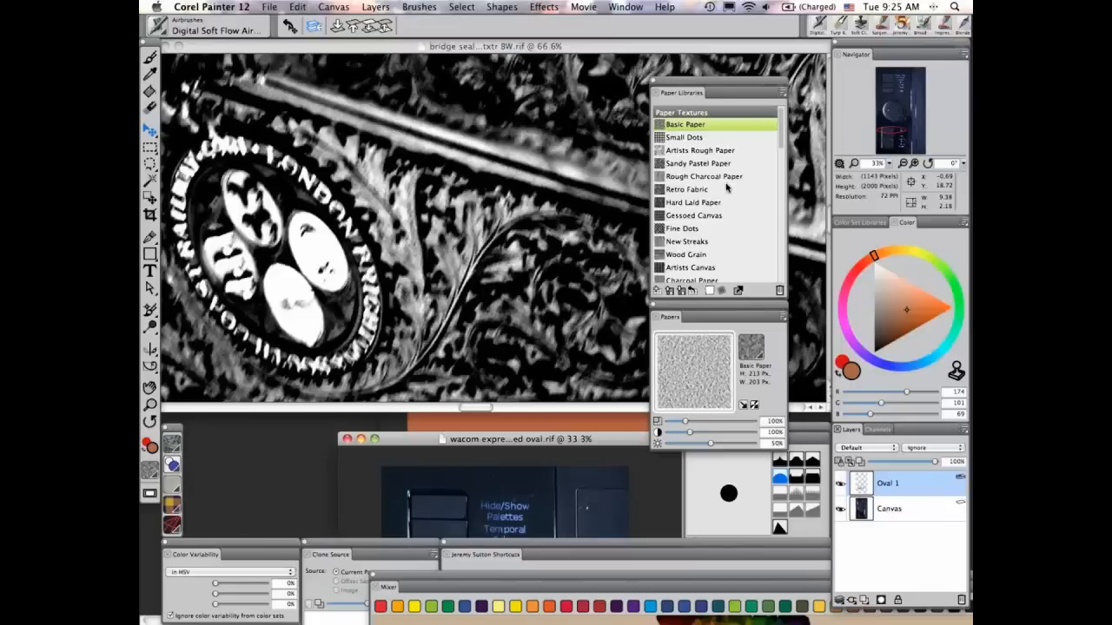
{"action": "left_click", "coordinate": [783, 318]}
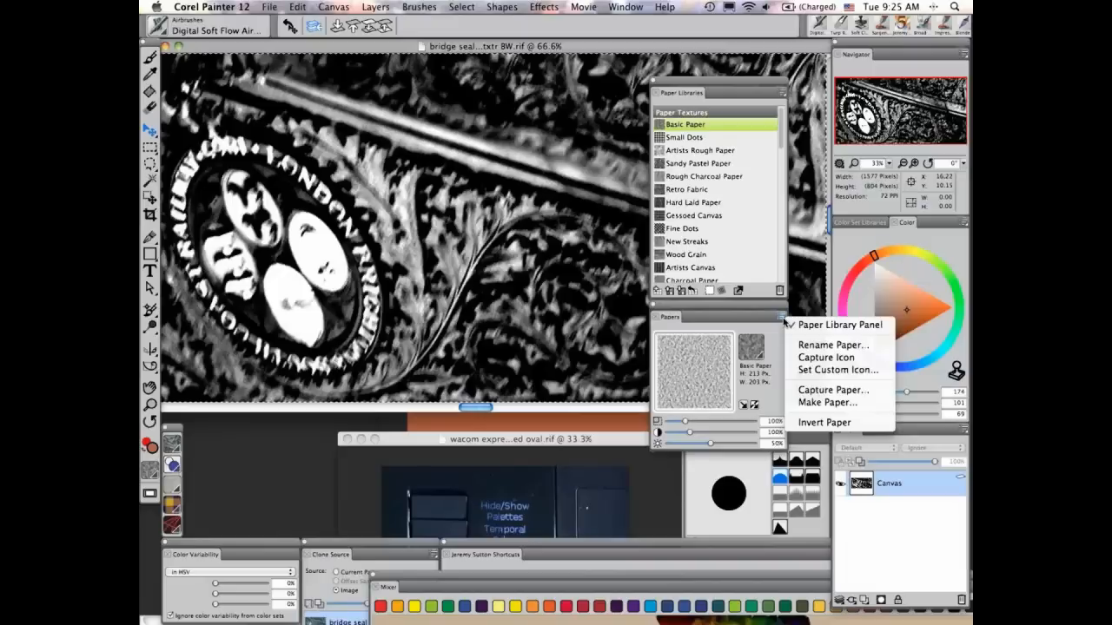
{"action": "left_click", "coordinate": [833, 390]}
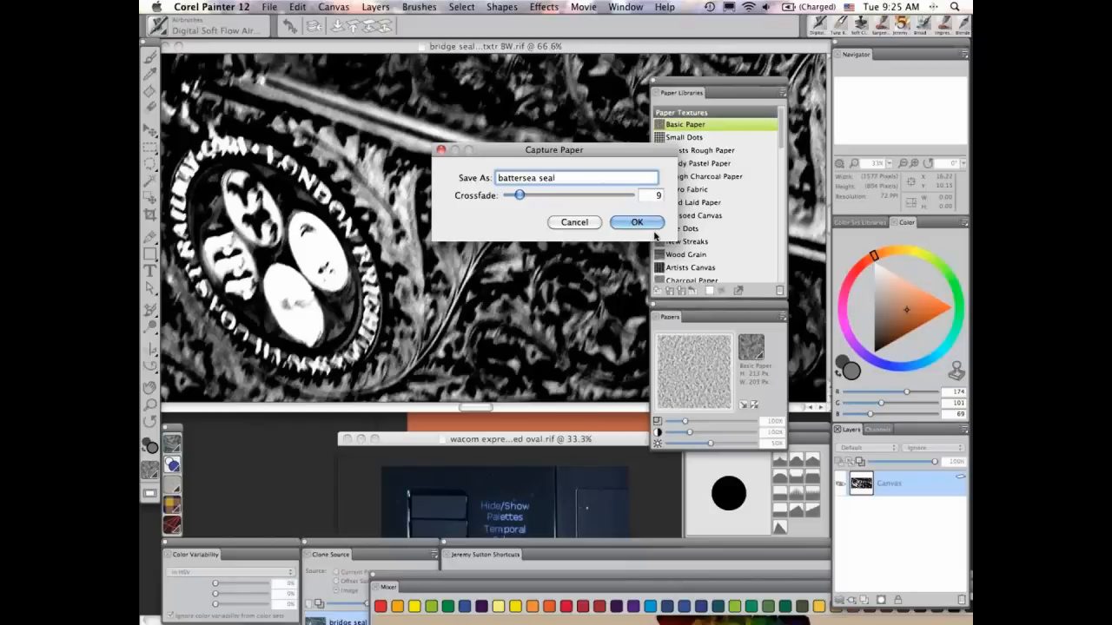
{"action": "left_click", "coordinate": [653, 229]}
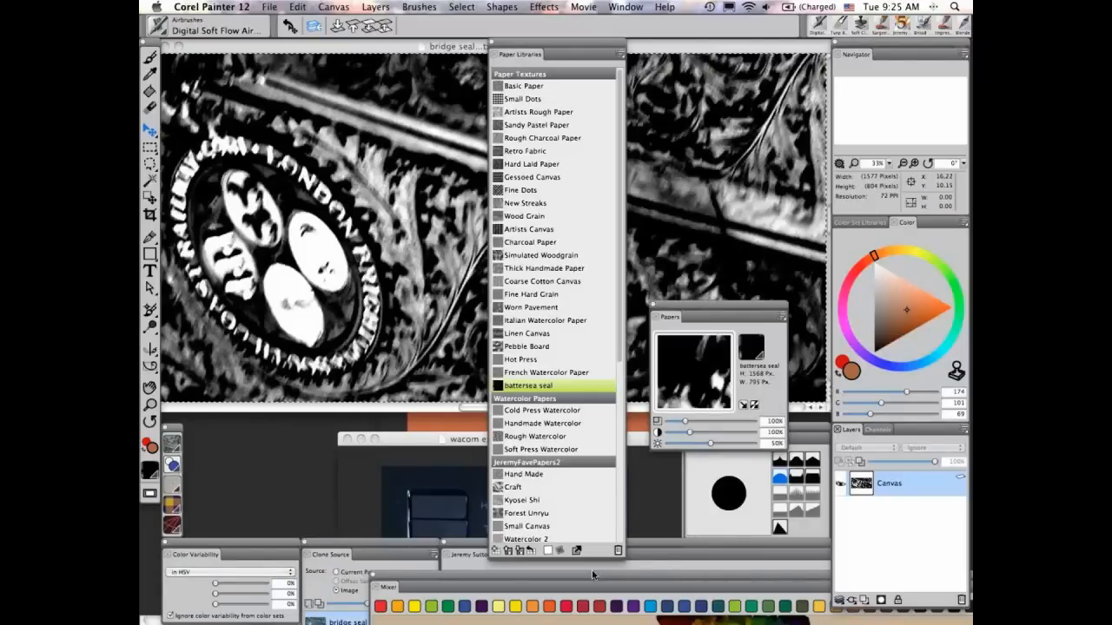
Lengthen the Paper Libraries panel and look through its papers down to the Dancing at Bandstand library.
{"action": "left_click_drag", "start_coordinate": [593, 575], "coordinate": [593, 589]}
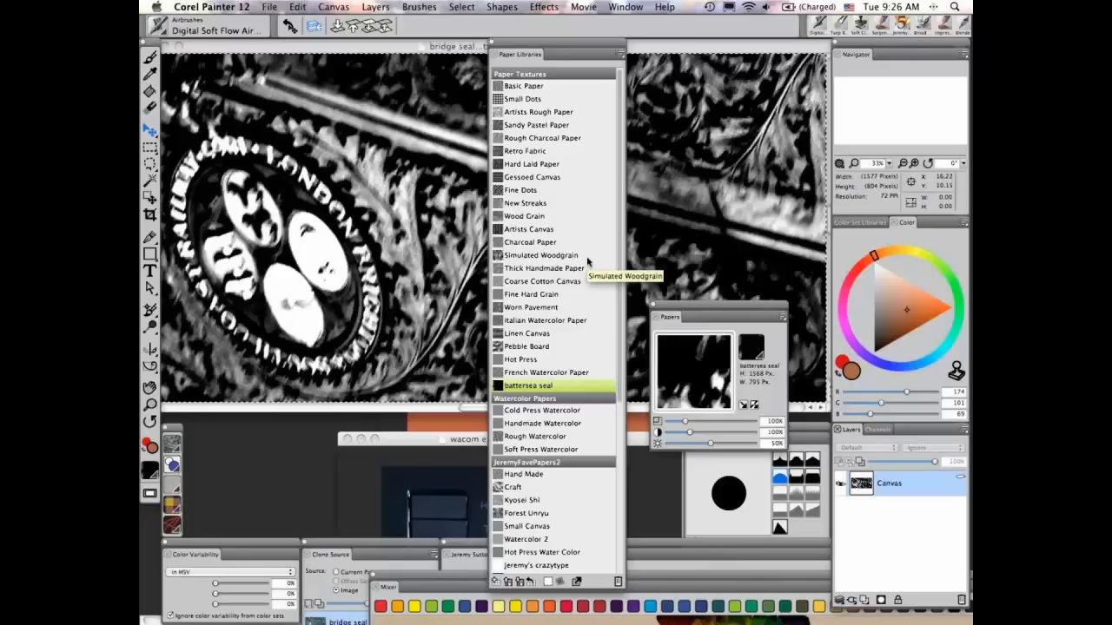
{"action": "scroll", "coordinate": [622, 254], "scroll_direction": "down", "scroll_amount": 3}
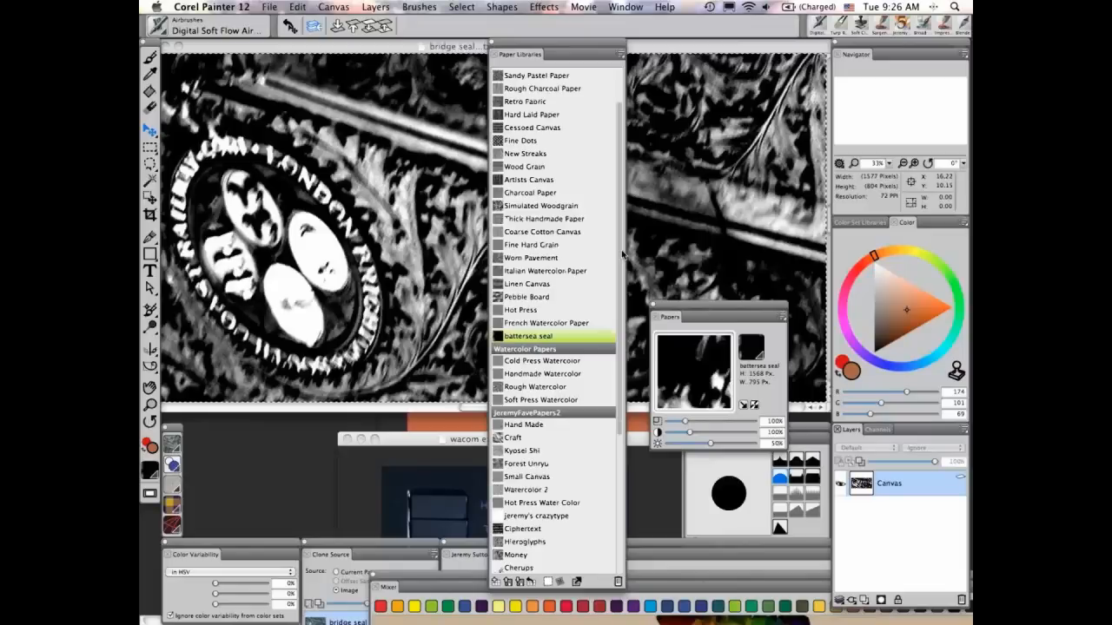
{"action": "scroll", "coordinate": [622, 254], "scroll_direction": "down", "scroll_amount": 10}
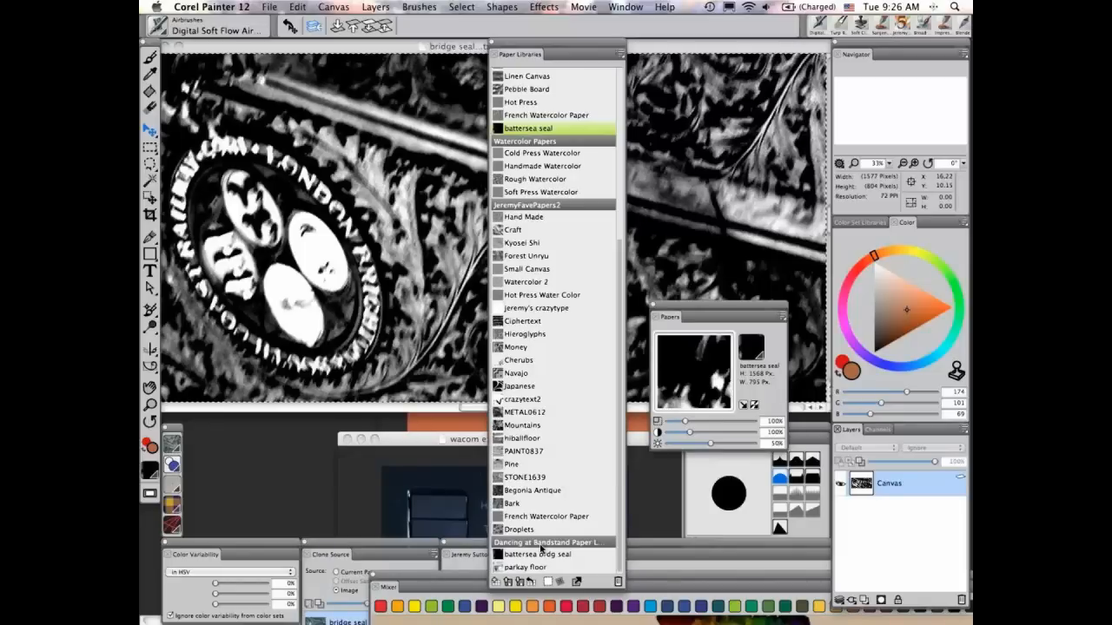
{"action": "left_click", "coordinate": [620, 54]}
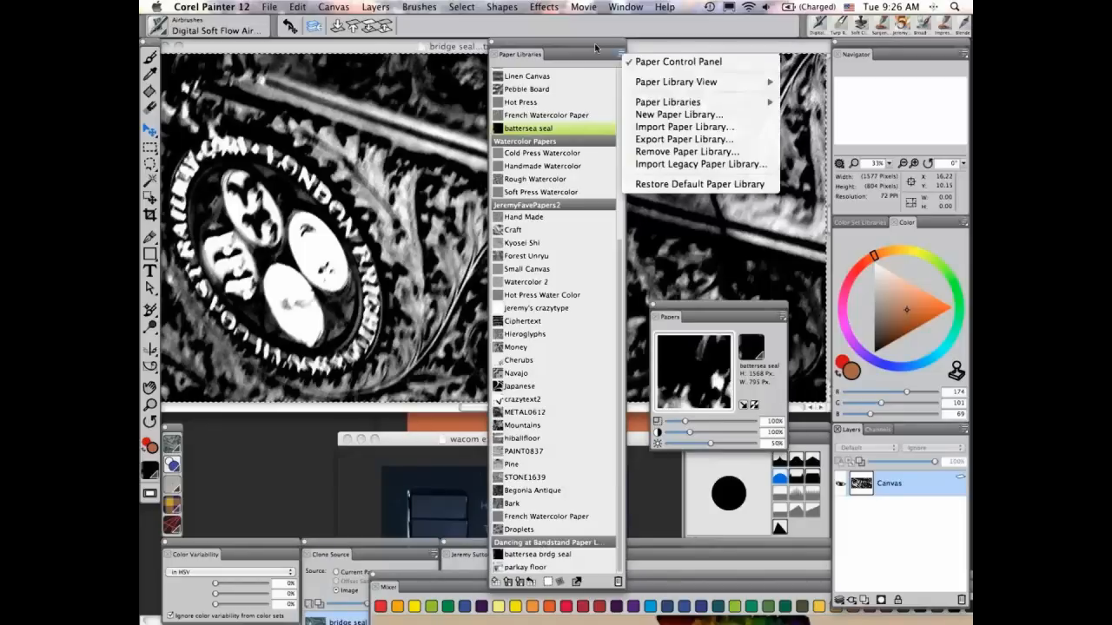
{"action": "left_click", "coordinate": [595, 48]}
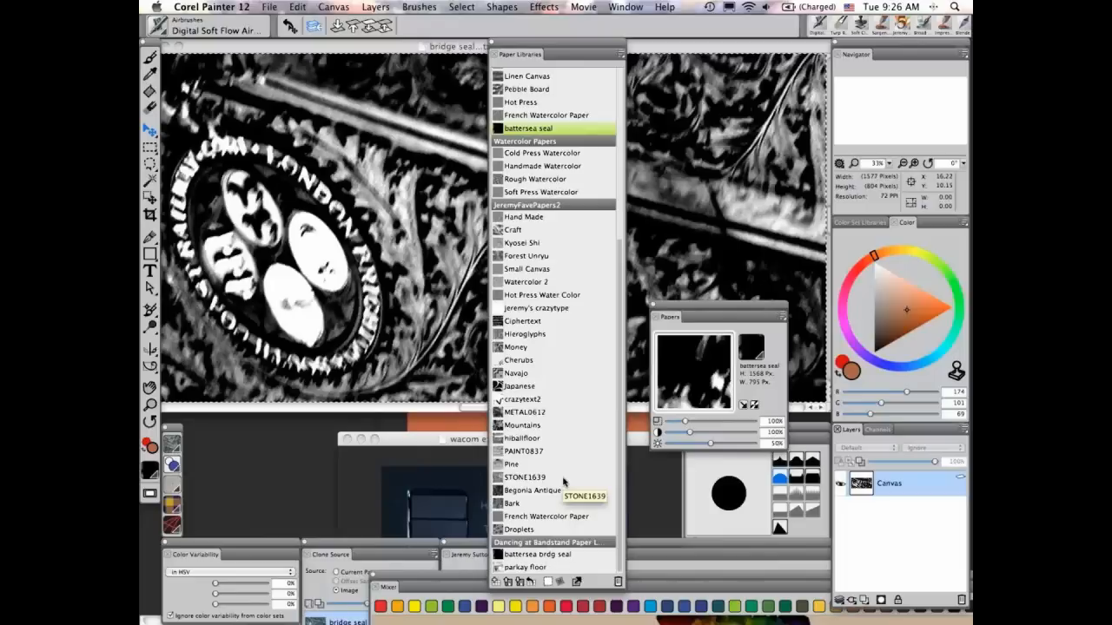
Arrange the paper panels around the orange clone canvas and choose the battersea brdg seal paper from the Dancing at Bandstand library.
{"action": "left_click", "coordinate": [545, 556]}
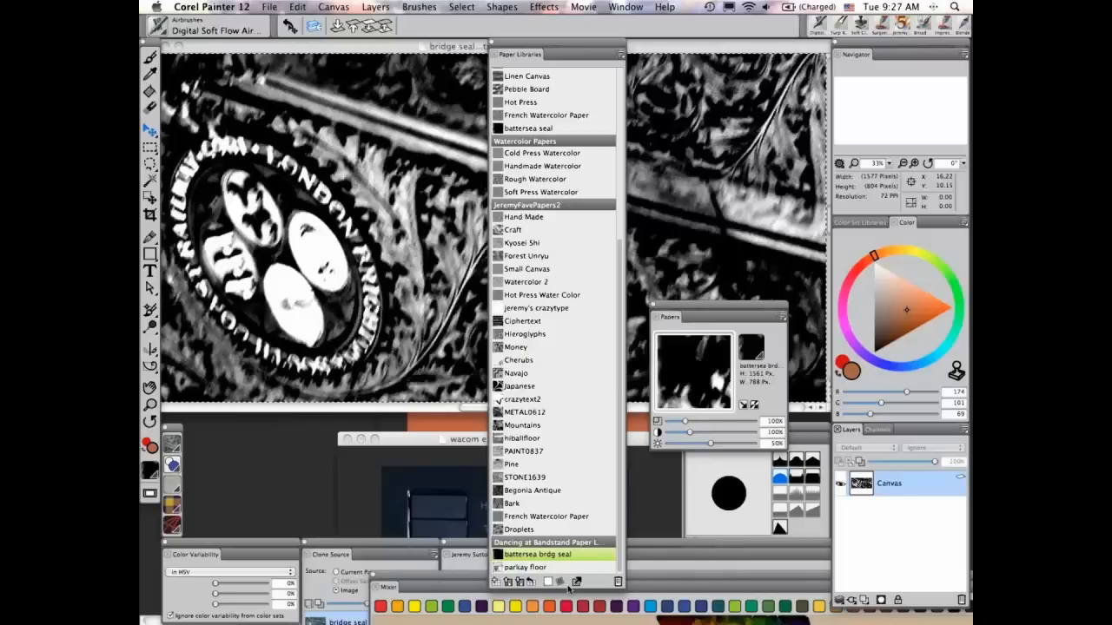
{"action": "left_click_drag", "start_coordinate": [569, 590], "coordinate": [560, 564]}
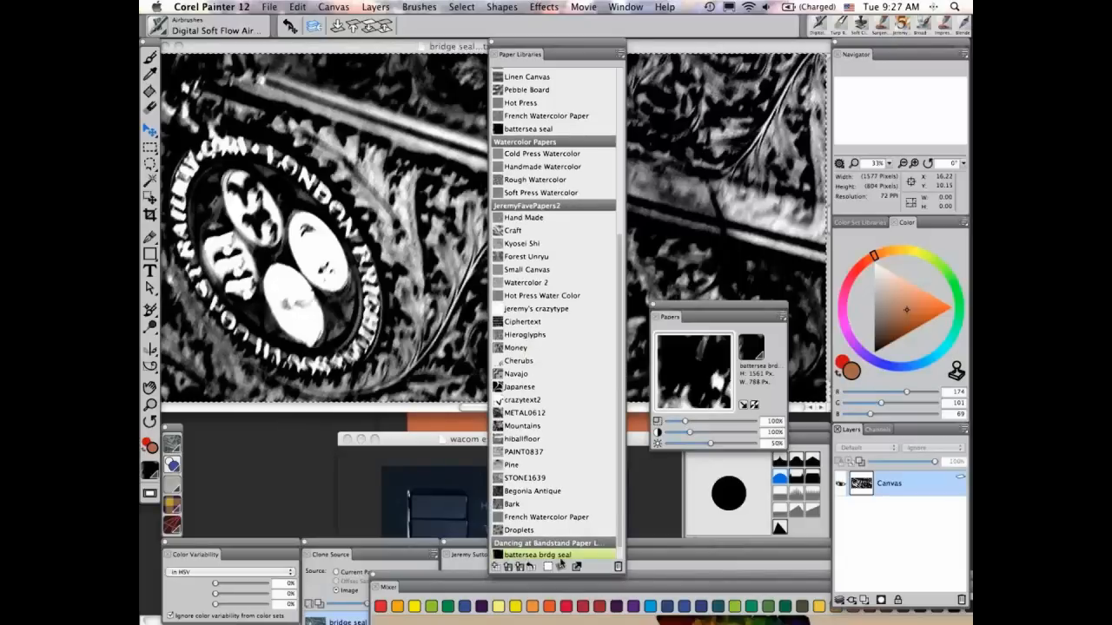
{"action": "left_click_drag", "start_coordinate": [556, 42], "coordinate": [823, 138]}
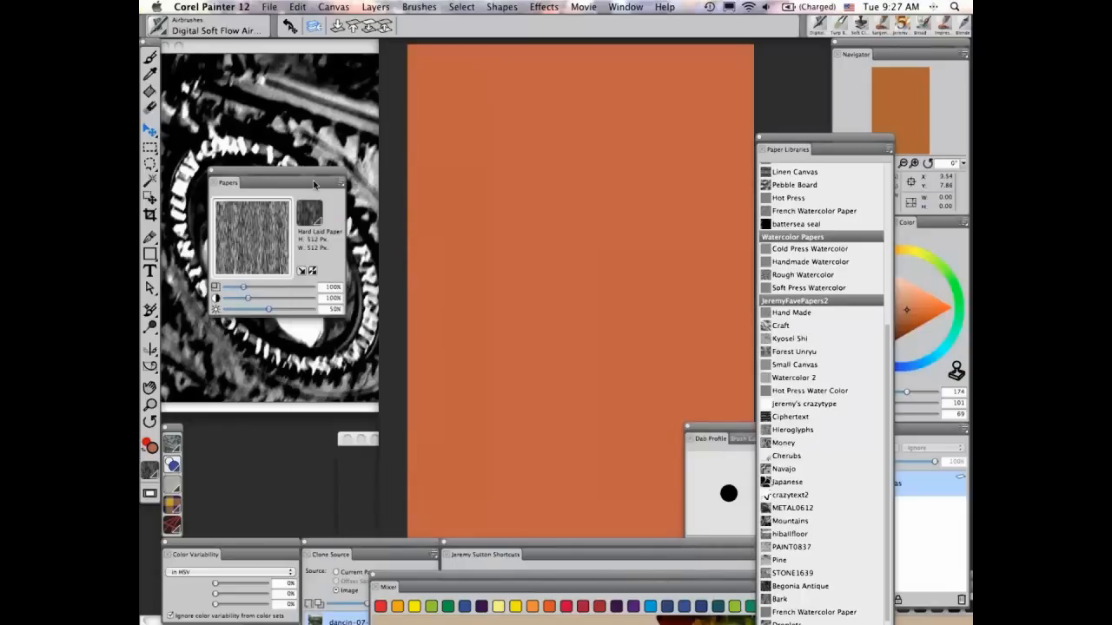
{"action": "left_click_drag", "start_coordinate": [315, 184], "coordinate": [398, 181]}
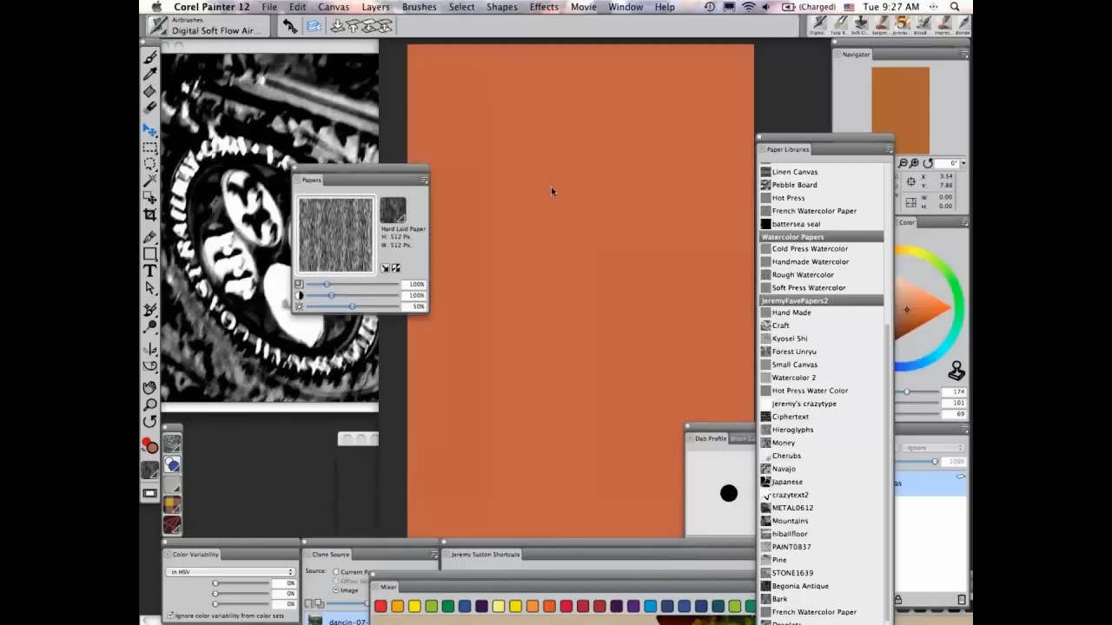
{"action": "scroll", "coordinate": [887, 345], "scroll_direction": "up", "scroll_amount": 1}
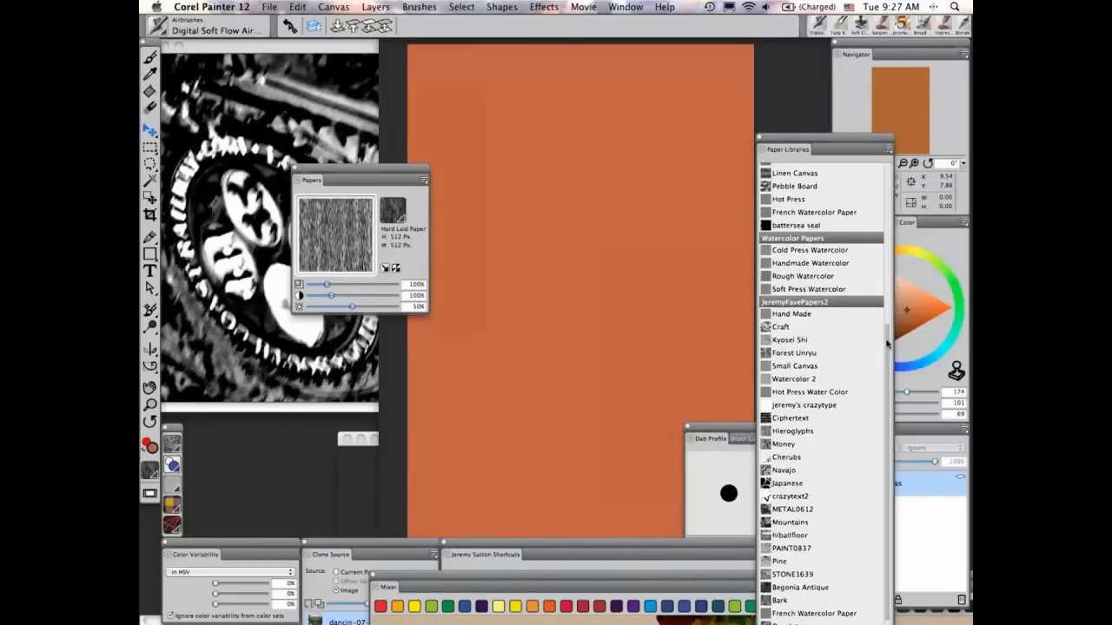
{"action": "scroll", "coordinate": [828, 594], "scroll_direction": "down", "scroll_amount": 2}
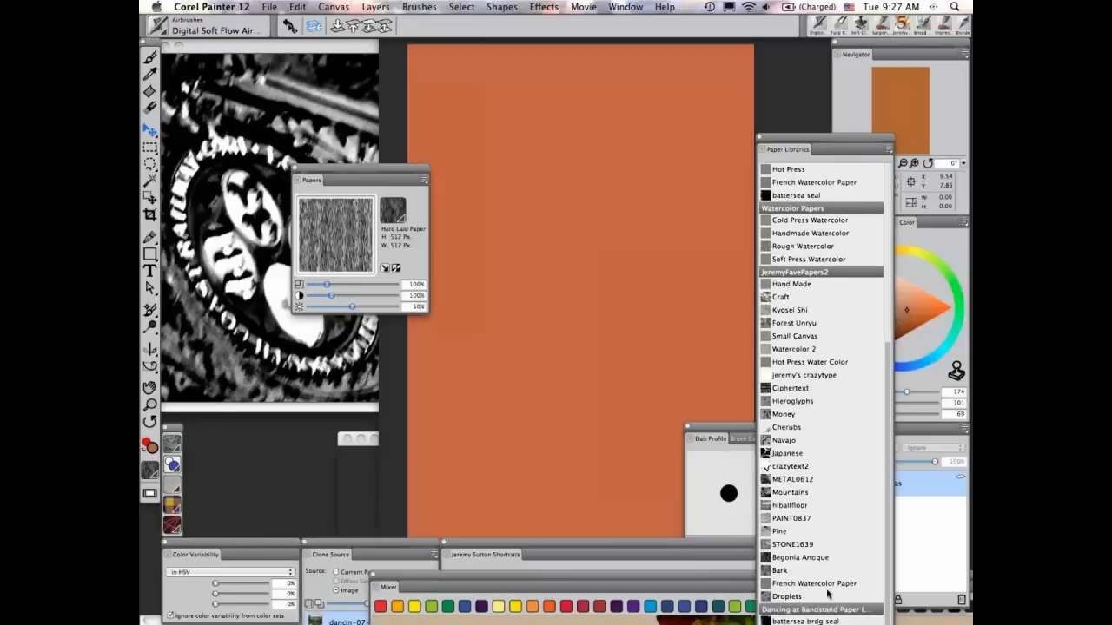
{"action": "left_click", "coordinate": [821, 620]}
Try a Color Overlay on the canvas using Paper at 100% opacity with the Dye Concentration model, and undo it.
{"action": "left_click", "coordinate": [544, 7]}
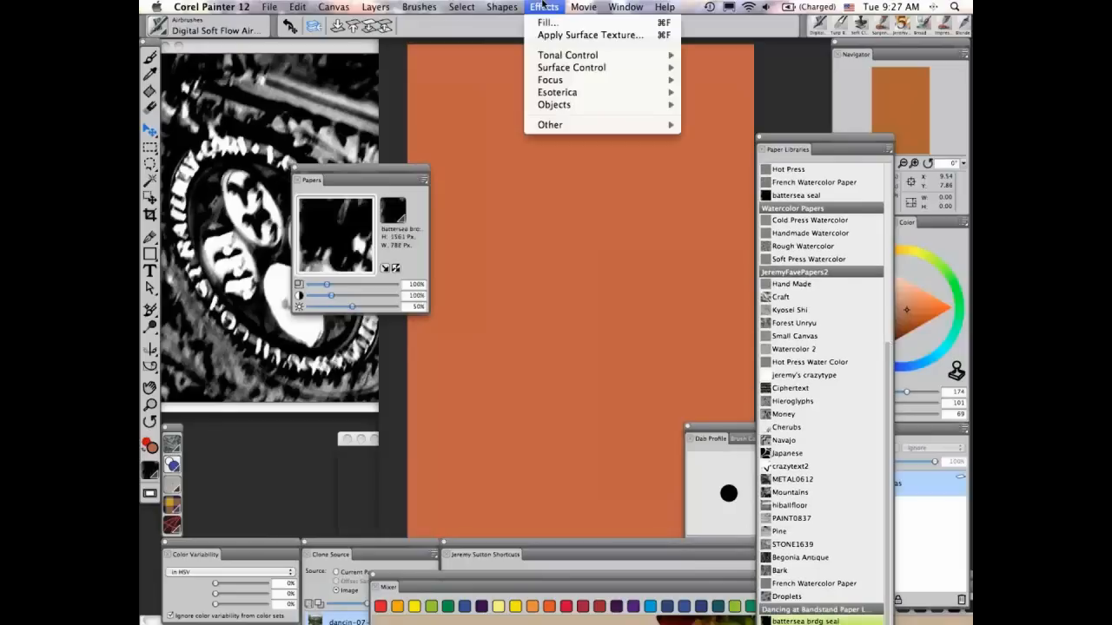
{"action": "mouse_move", "coordinate": [608, 66]}
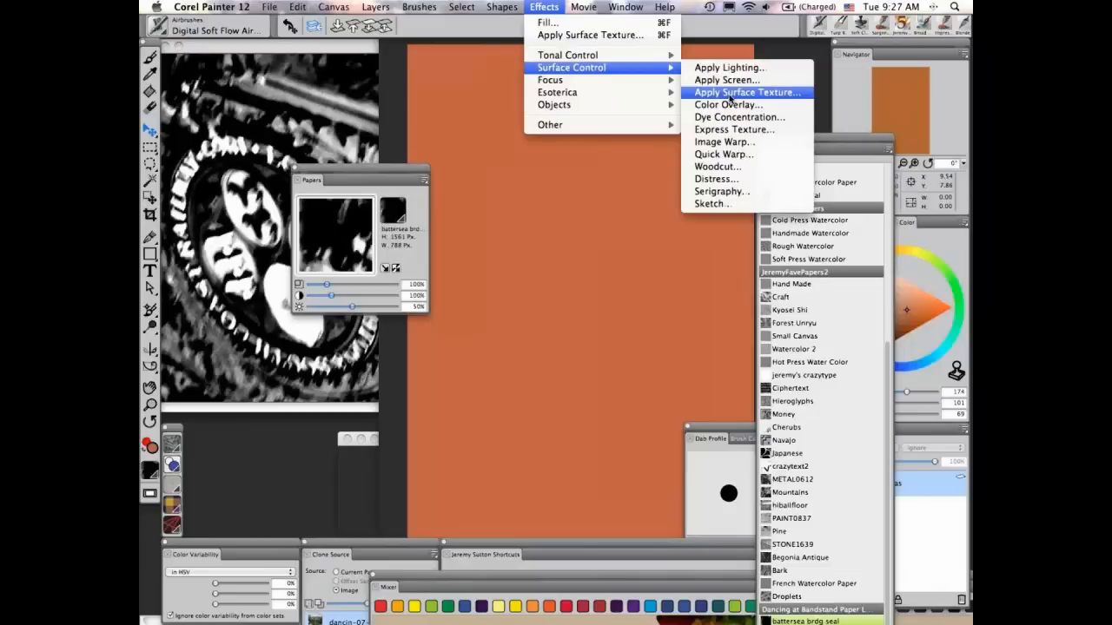
{"action": "left_click", "coordinate": [726, 105]}
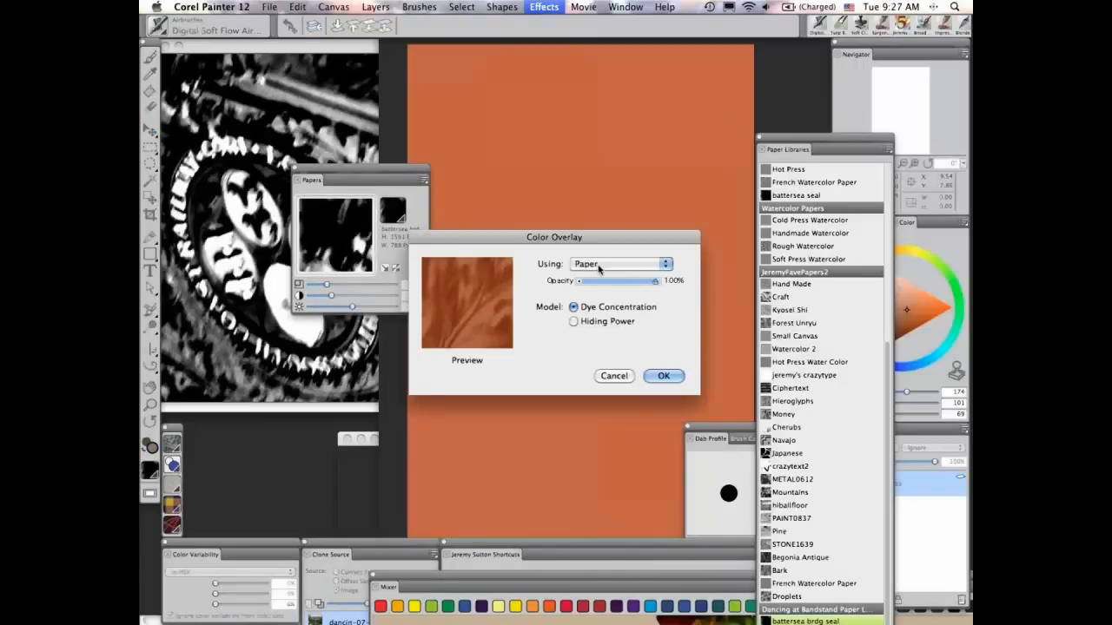
{"action": "key", "text": "Return"}
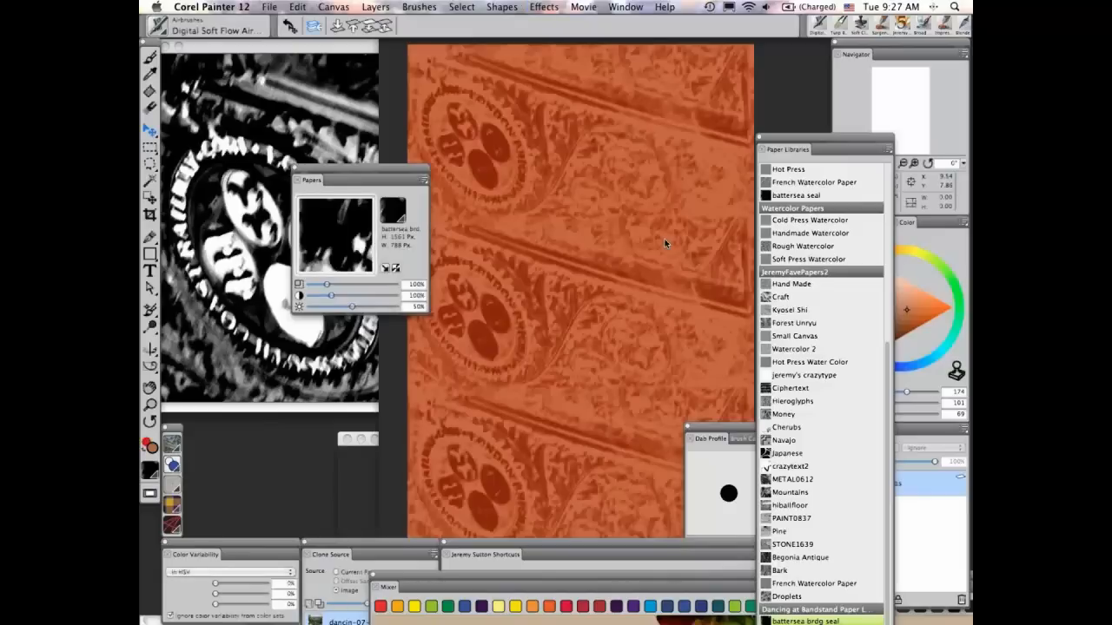
{"action": "key", "text": "super+z"}
Apply Dye Concentration to the orange canvas using Paper, with maximum 100% and minimum 50%.
{"action": "left_click", "coordinate": [544, 7]}
{"action": "mouse_move", "coordinate": [552, 57]}
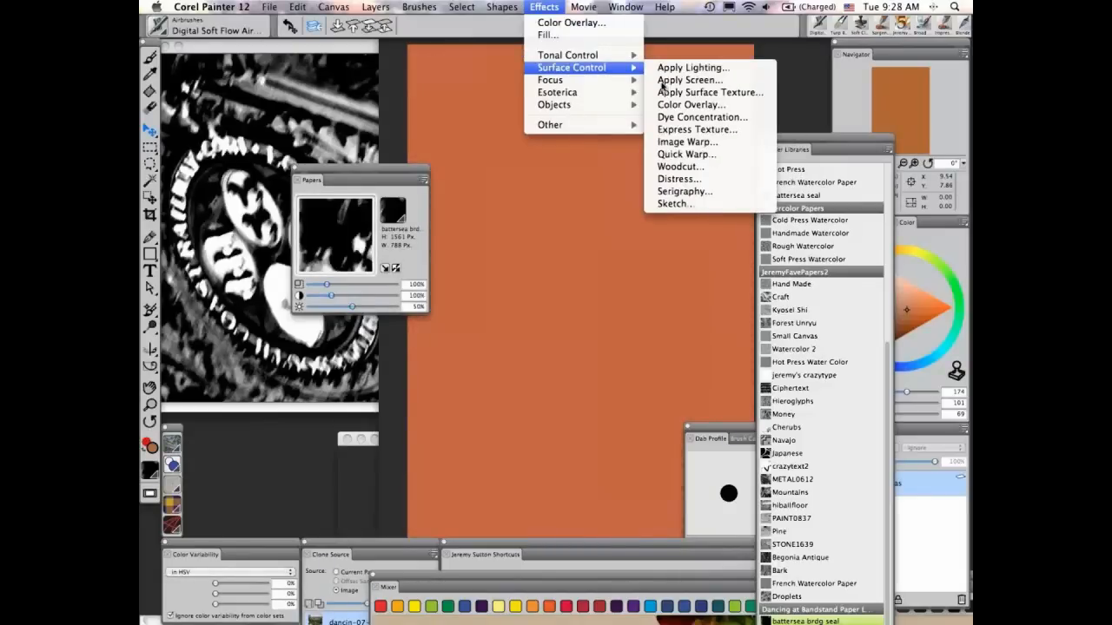
{"action": "left_click", "coordinate": [665, 117]}
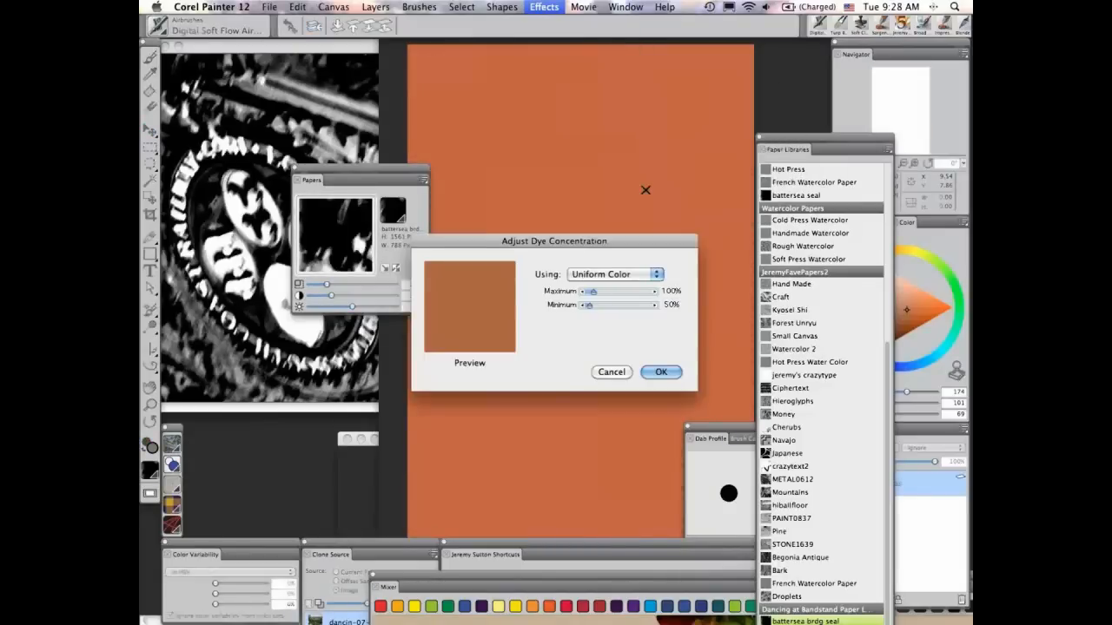
{"action": "left_click", "coordinate": [656, 274]}
{"action": "left_click", "coordinate": [652, 287]}
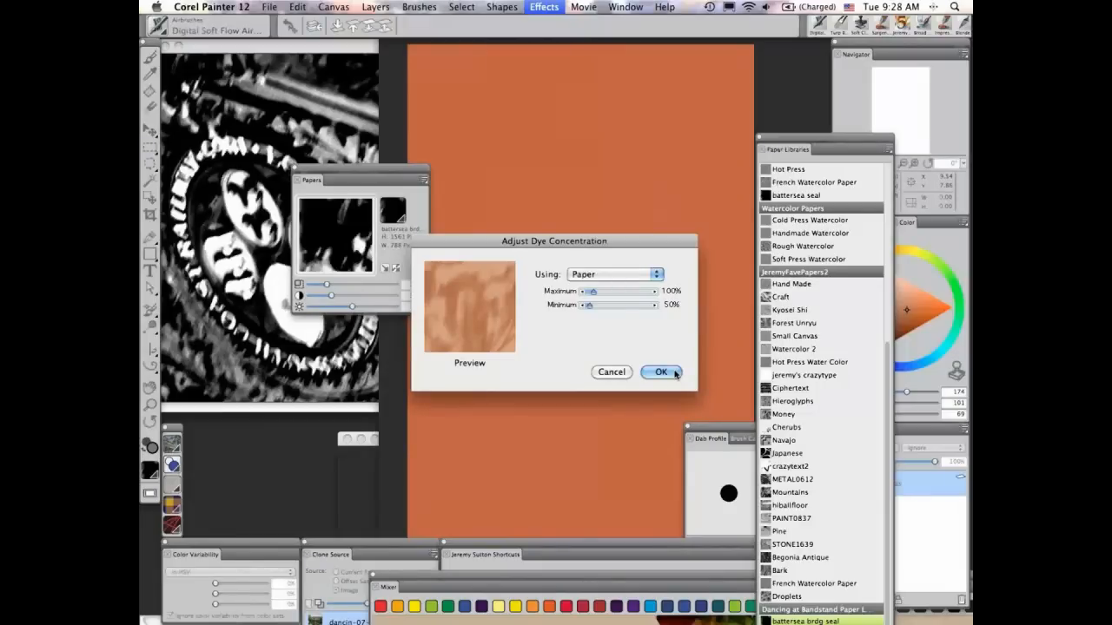
{"action": "left_click", "coordinate": [662, 372]}
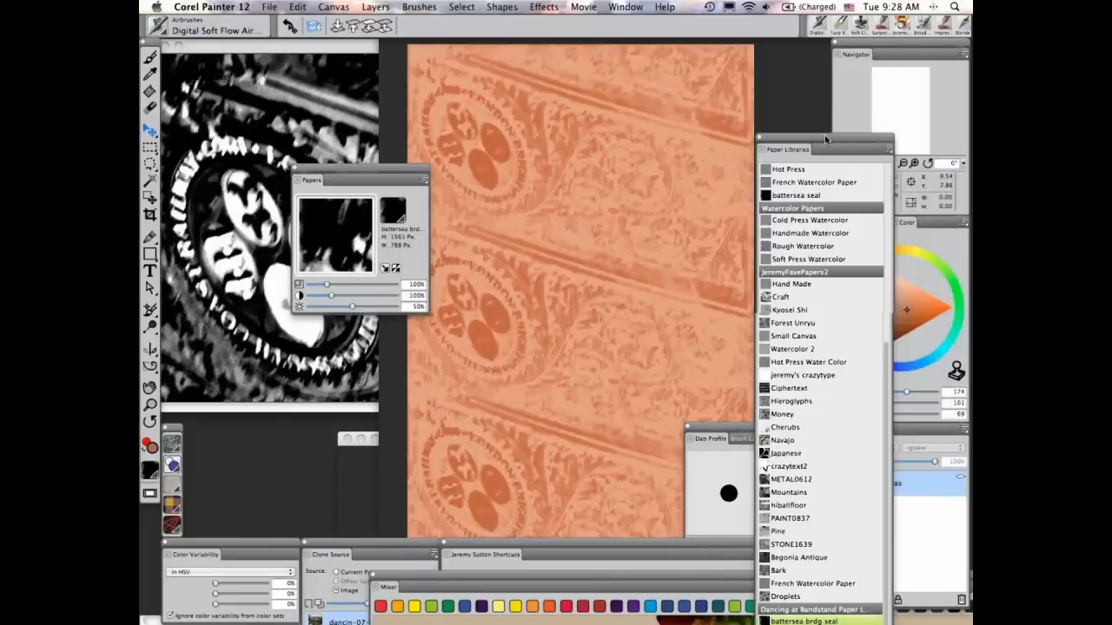
Choose the parkay floor paper from the Dancing at Bandstand library and look through the list of open images.
{"action": "left_click_drag", "start_coordinate": [824, 135], "coordinate": [819, 59]}
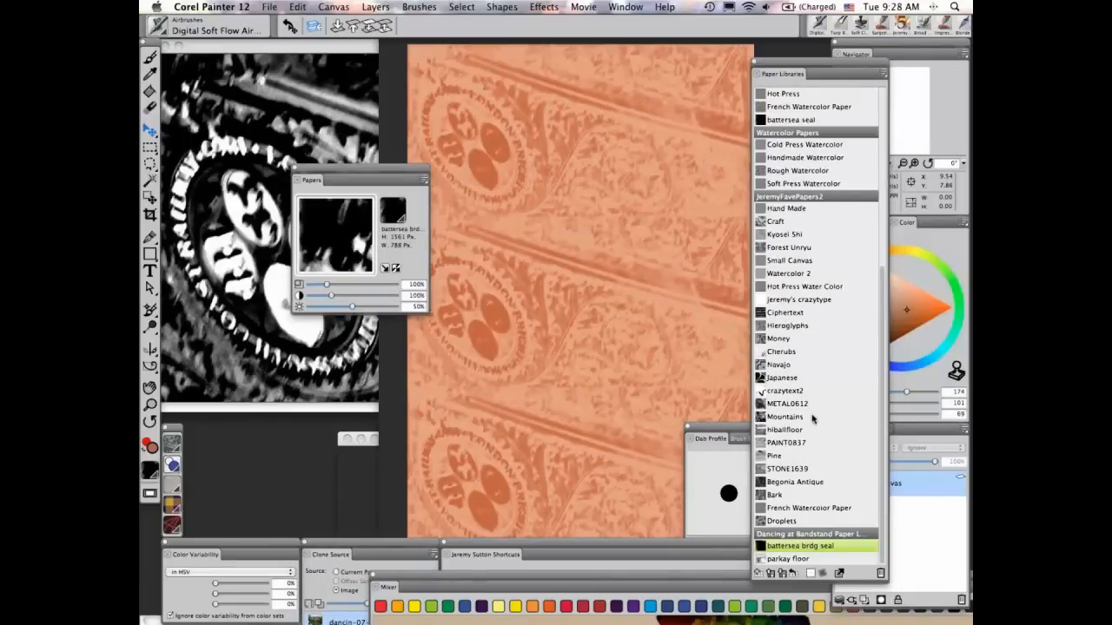
{"action": "left_click", "coordinate": [787, 559]}
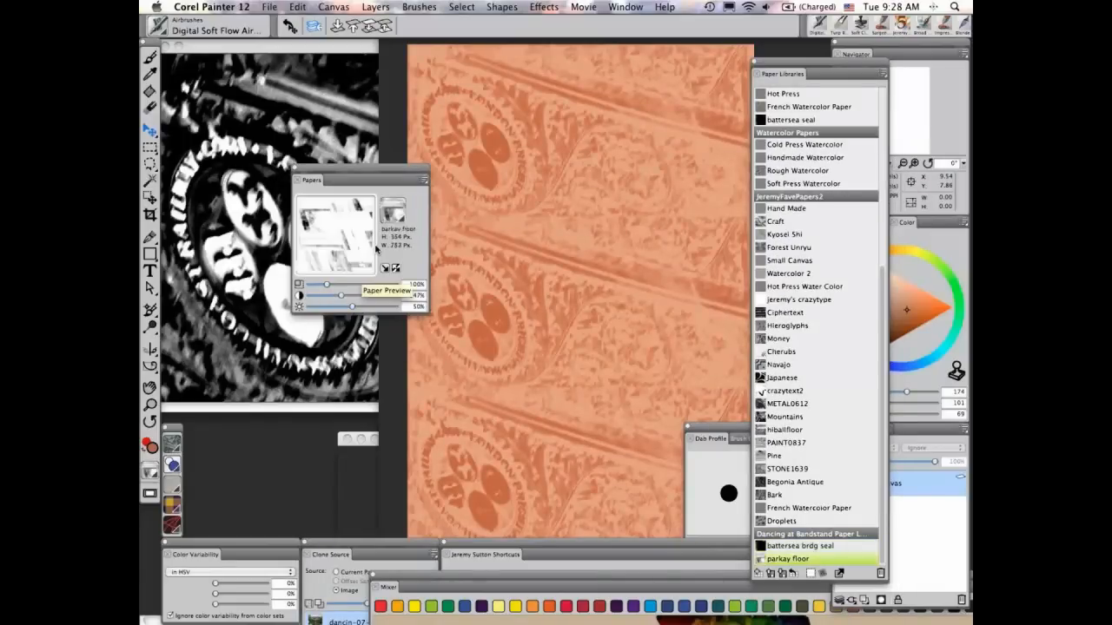
{"action": "left_click", "coordinate": [626, 7]}
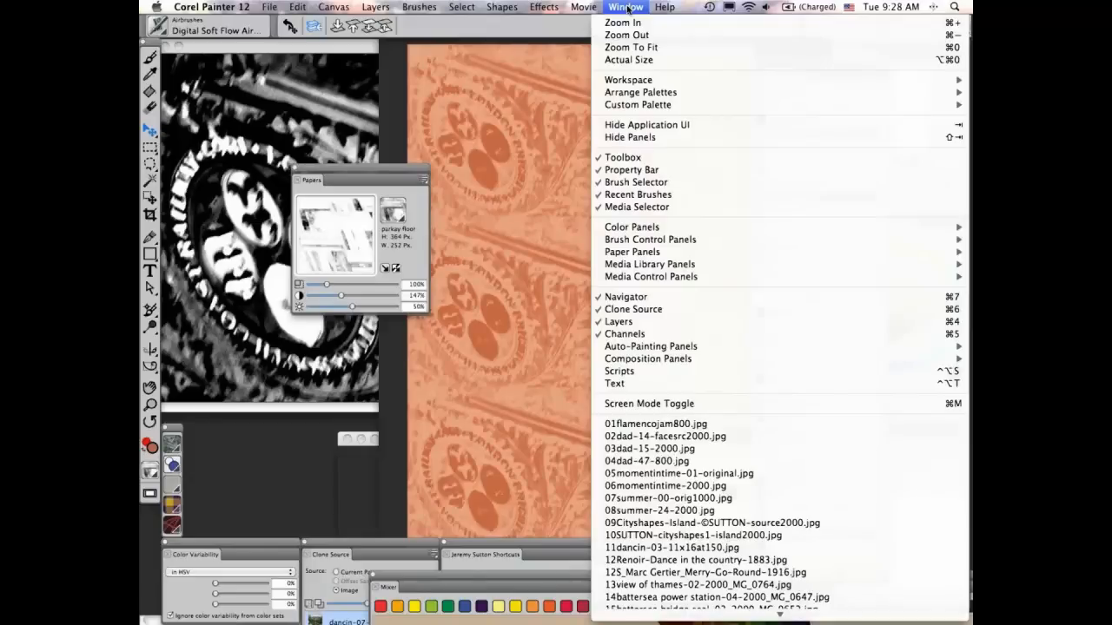
{"action": "scroll", "coordinate": [670, 492], "scroll_direction": "down", "scroll_amount": 5}
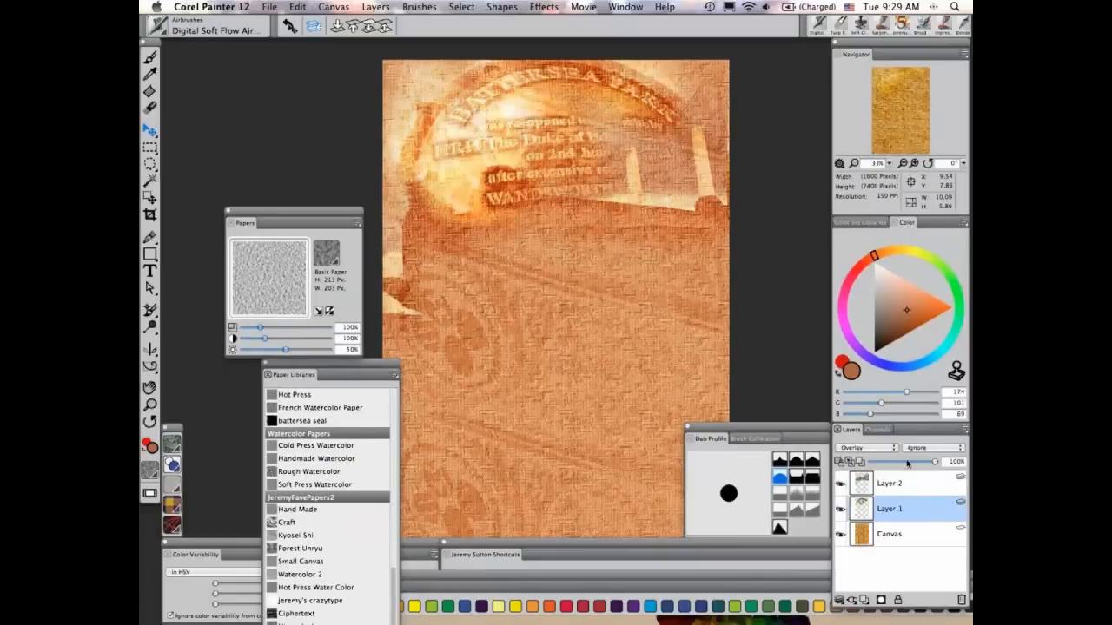
Select Layer 2 of the textured canvas and lower its opacity to 43%.
{"action": "left_click_drag", "start_coordinate": [928, 464], "coordinate": [898, 465]}
{"action": "left_click", "coordinate": [906, 475]}
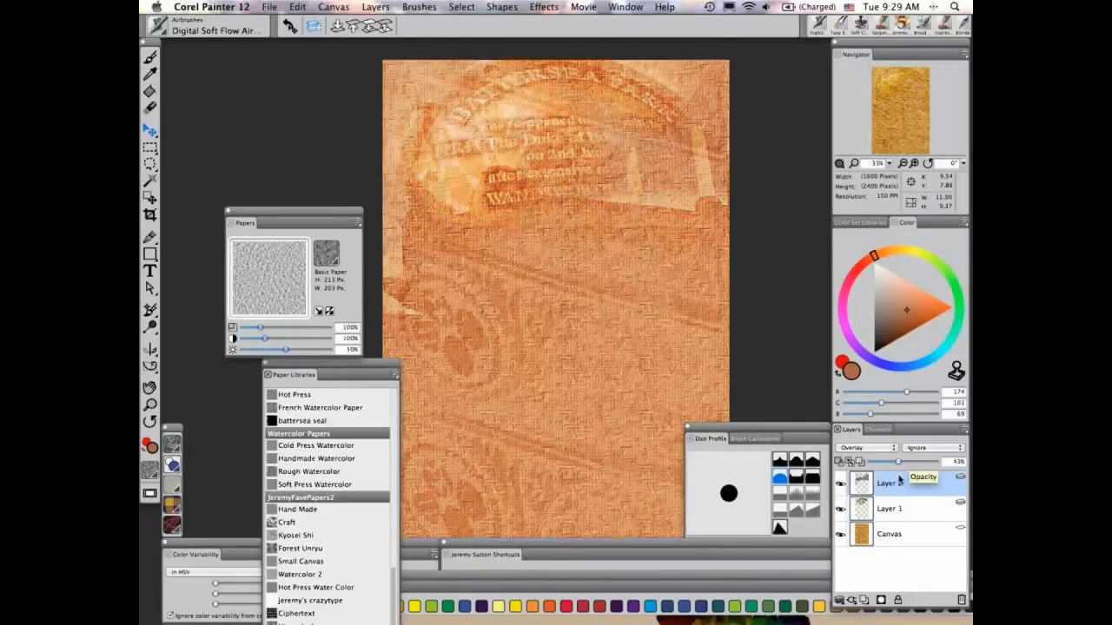
Drop all layers into the canvas and put away the paper library and paper settings.
{"action": "left_click", "coordinate": [692, 545]}
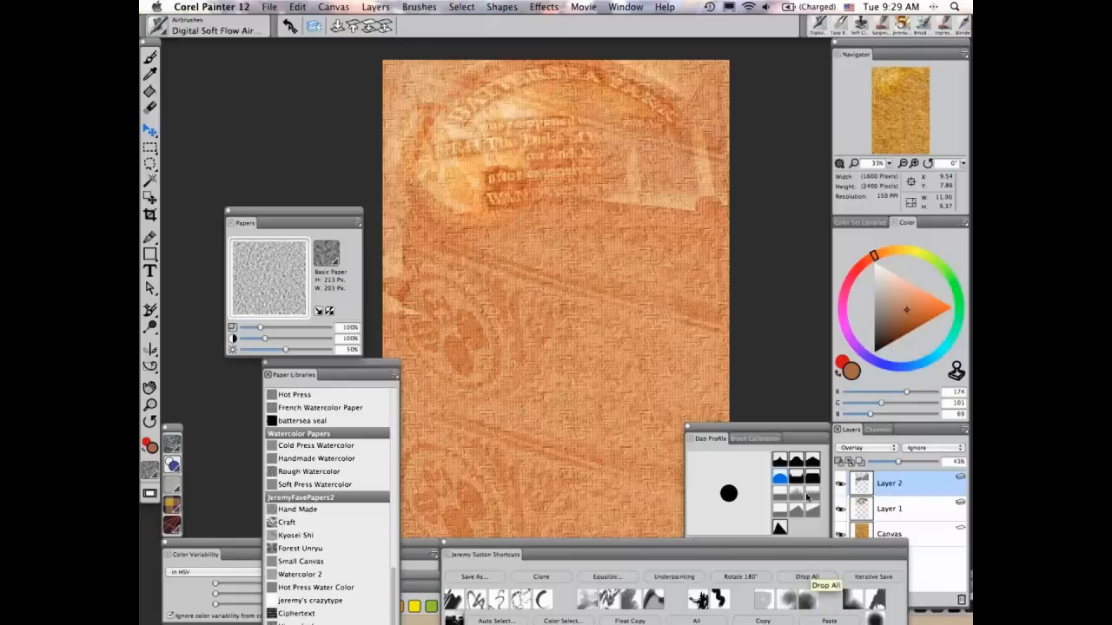
{"action": "left_click", "coordinate": [807, 577]}
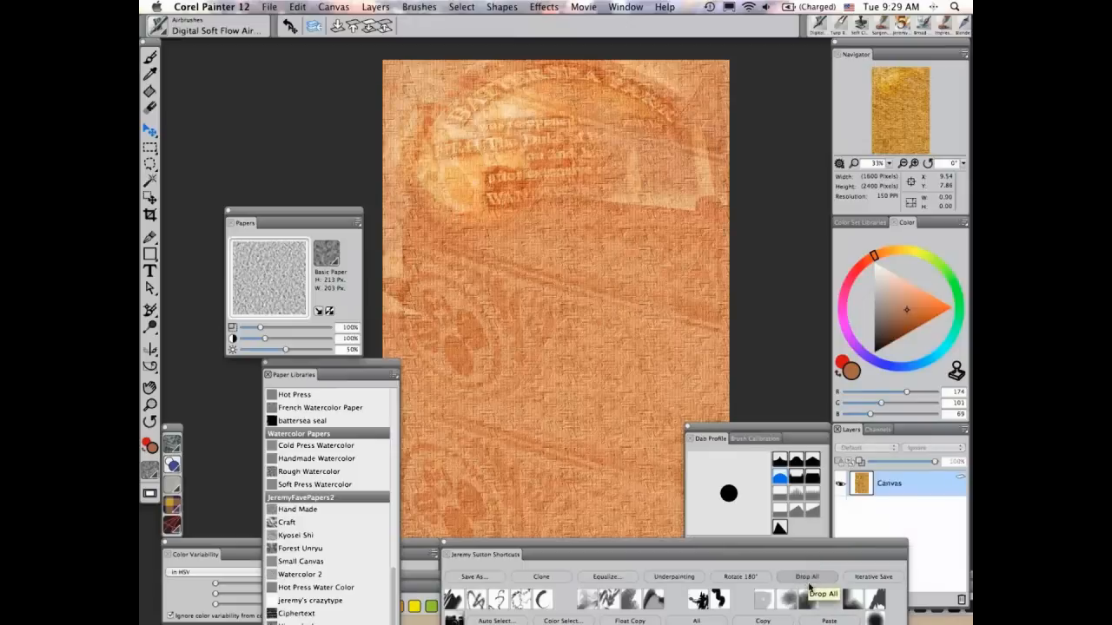
{"action": "left_click", "coordinate": [269, 374]}
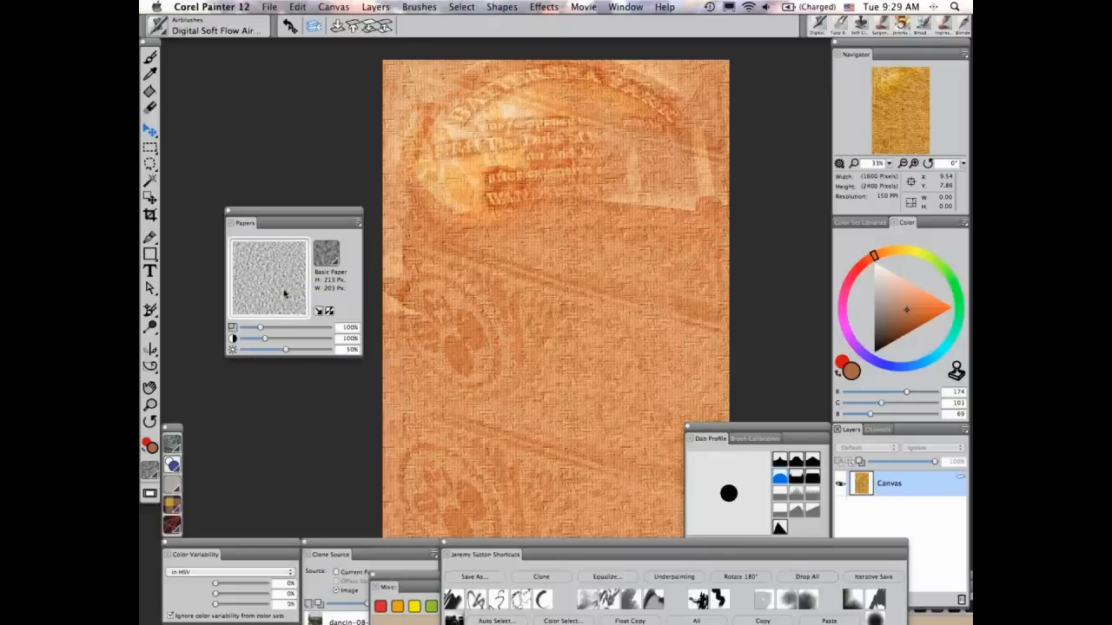
{"action": "left_click", "coordinate": [228, 212]}
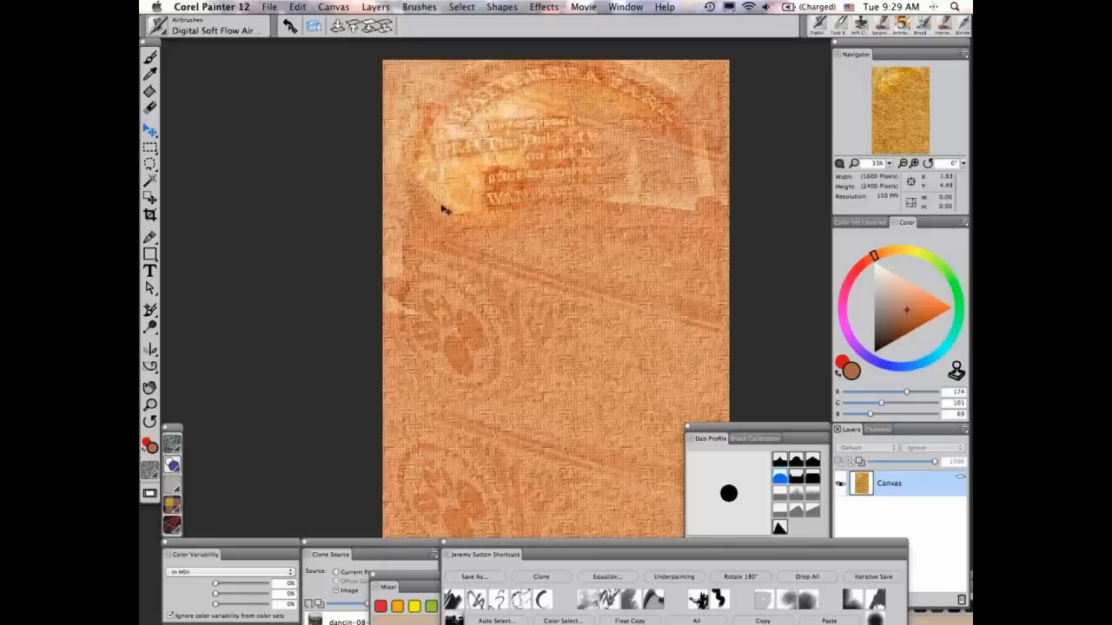
Show the bandstand dancers reference image beside the textured canvas and place the clone source list beneath the reference.
{"action": "key", "text": "Tab"}
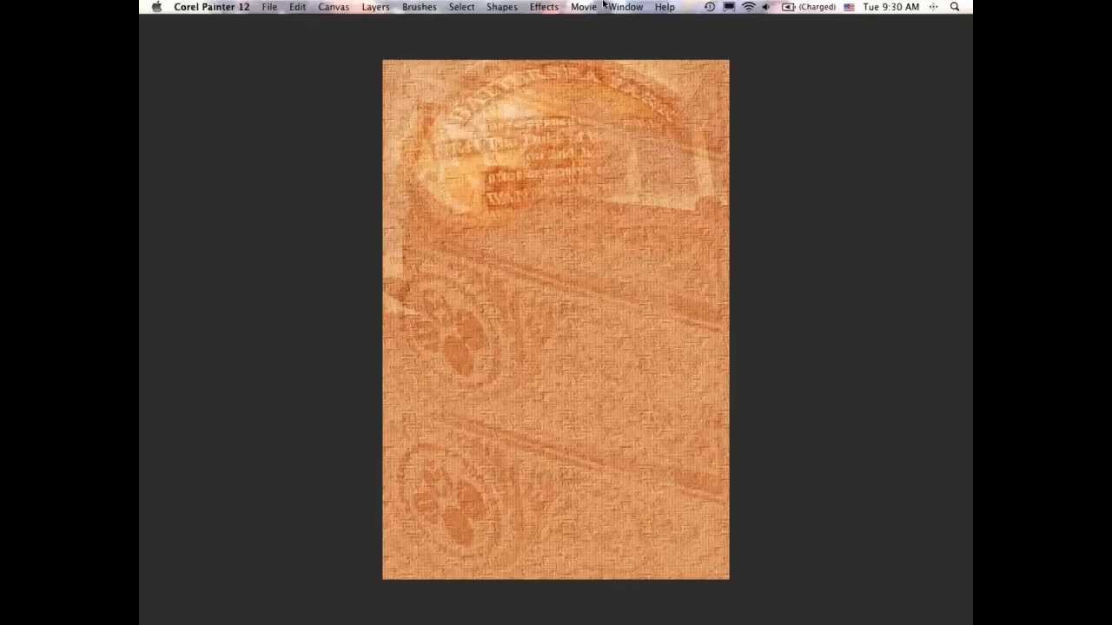
{"action": "key", "text": "super+m"}
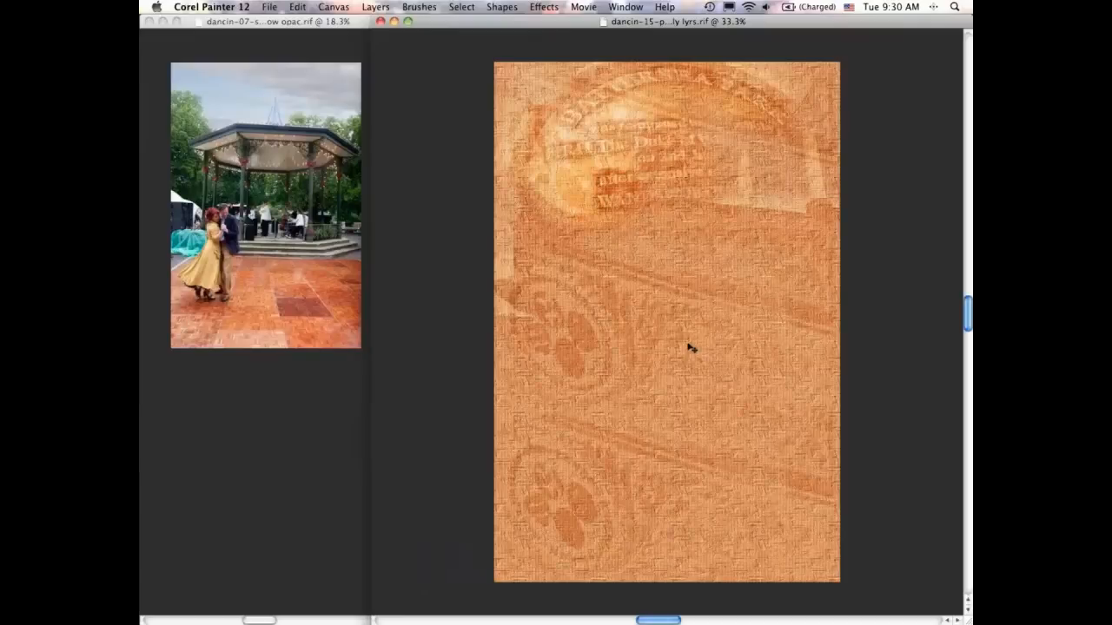
{"action": "key", "text": "Tab"}
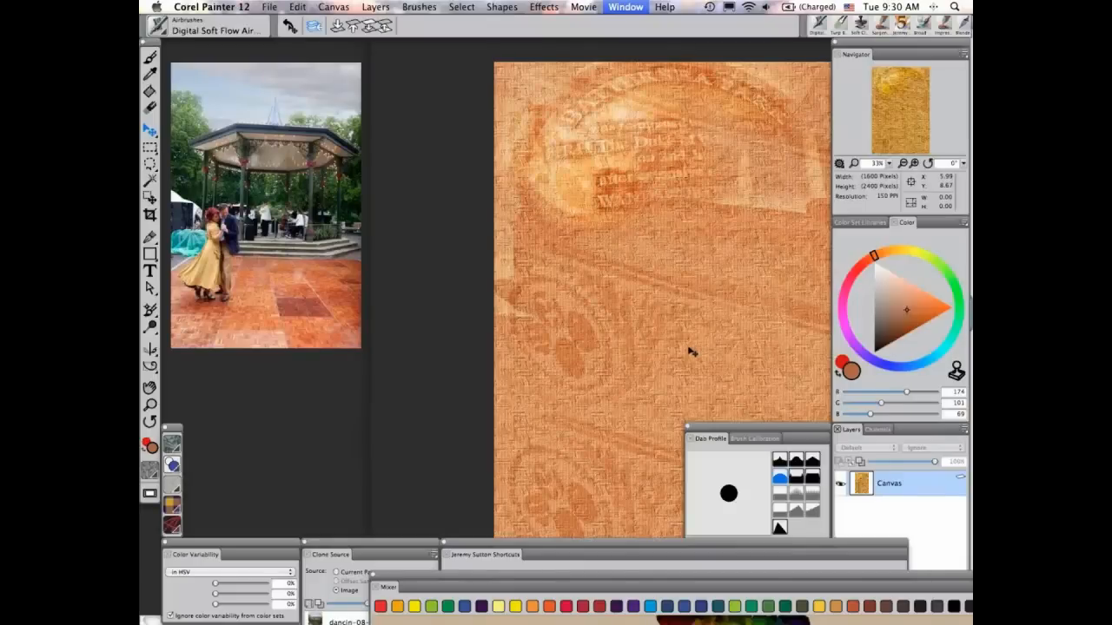
{"action": "left_click_drag", "start_coordinate": [355, 554], "coordinate": [238, 368]}
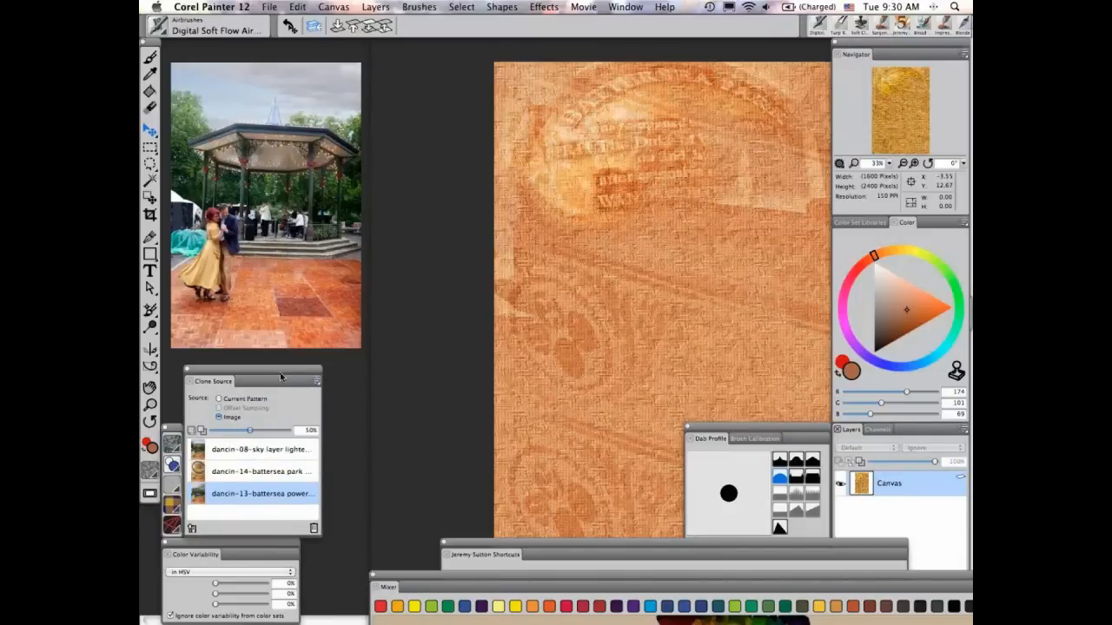
{"action": "mouse_move", "coordinate": [281, 377]}
{"action": "left_mouse_down"}
{"action": "mouse_move", "coordinate": [348, 373]}
{"action": "mouse_move", "coordinate": [271, 374]}
{"action": "left_mouse_up"}
Choose a dark brown with the pop-up colour wheel and airbrush a stroke across the upper middle of the canvas.
{"action": "key", "text": "super+alt+1"}
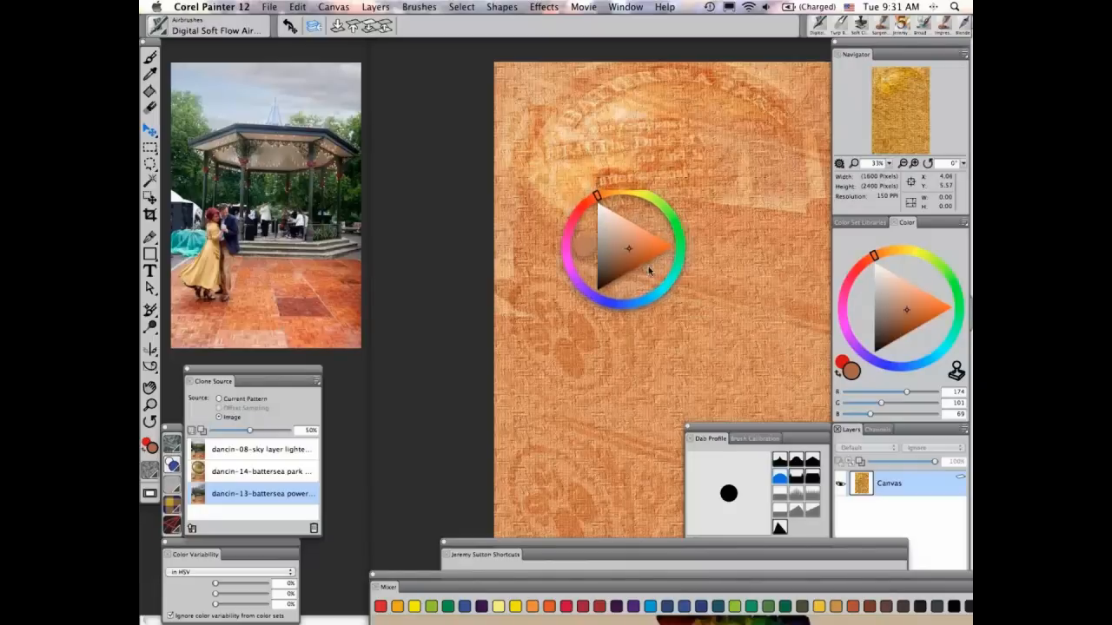
{"action": "left_click_drag", "start_coordinate": [670, 295], "coordinate": [625, 235]}
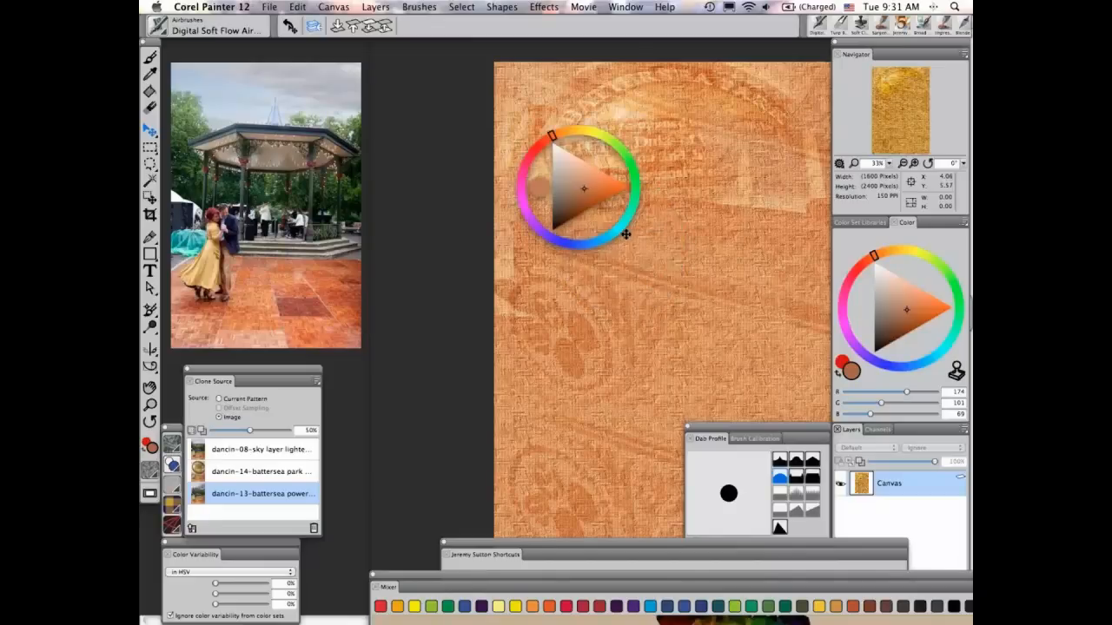
{"action": "left_click_drag", "start_coordinate": [625, 235], "coordinate": [673, 282]}
{"action": "left_click_drag", "start_coordinate": [595, 204], "coordinate": [593, 234]}
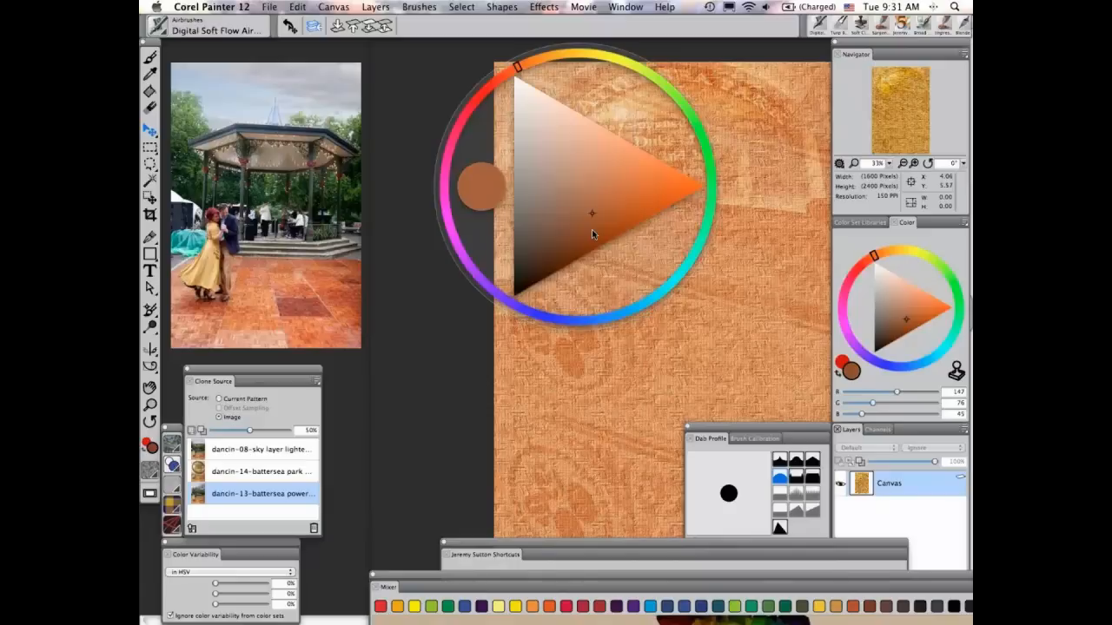
{"action": "left_click_drag", "start_coordinate": [594, 234], "coordinate": [601, 223]}
{"action": "left_click", "coordinate": [597, 192]}
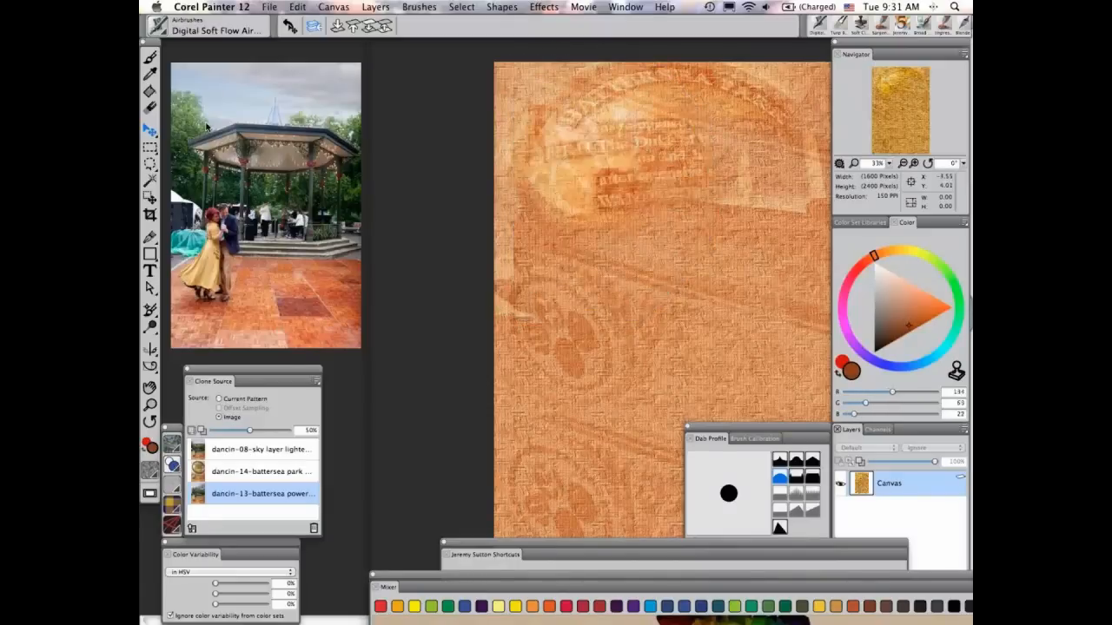
{"action": "left_click", "coordinate": [150, 57]}
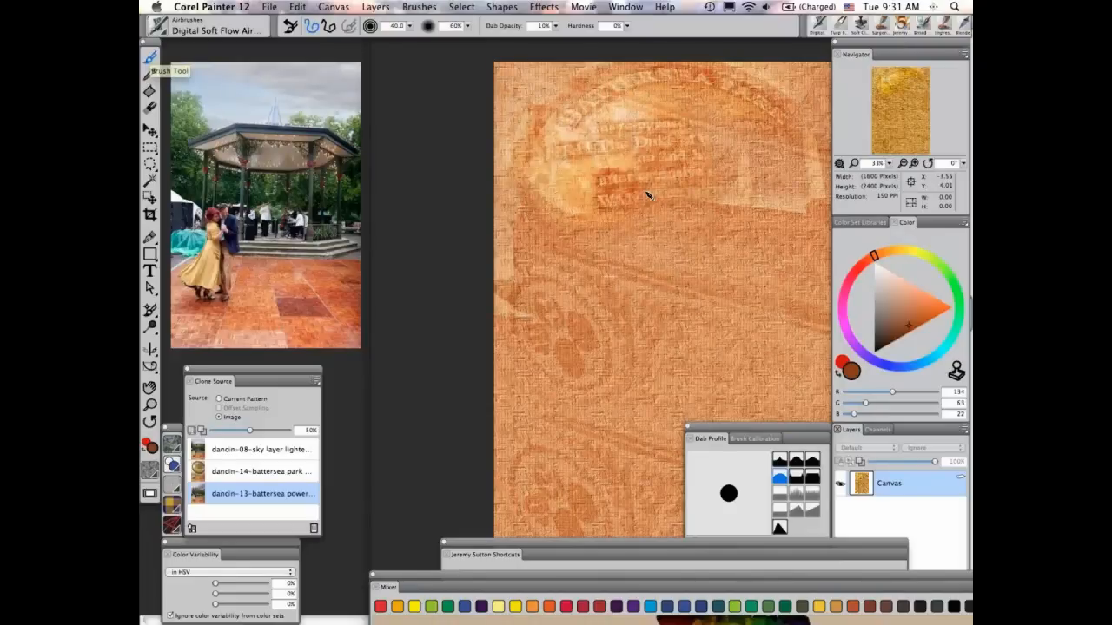
{"action": "left_click_drag", "start_coordinate": [573, 230], "coordinate": [708, 286]}
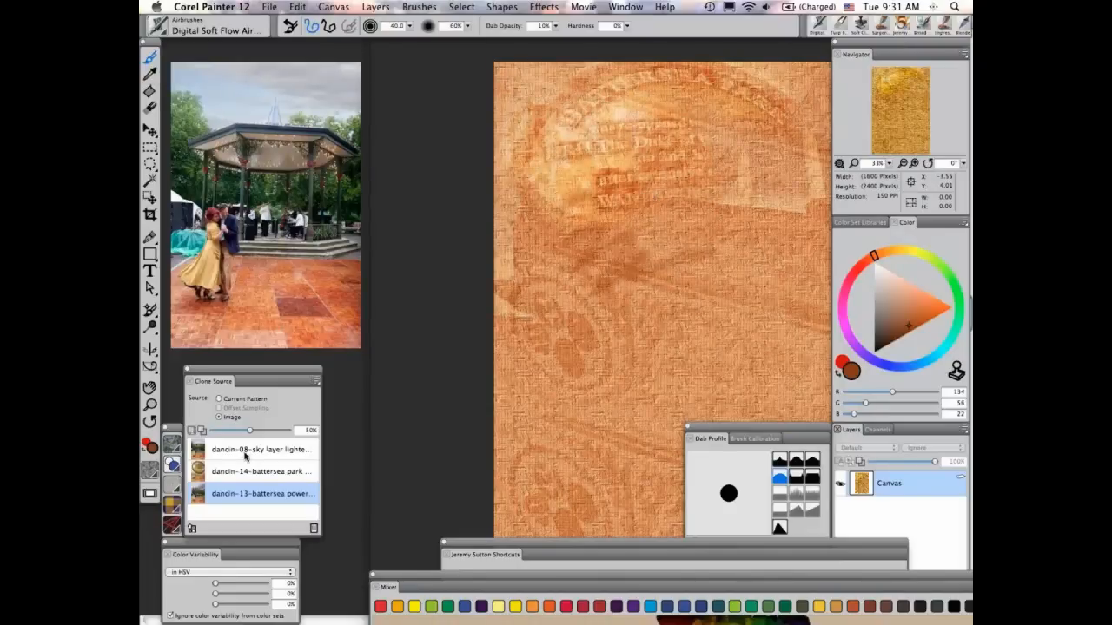
Make the dancin-08 sky layer image the clone source and move the source list away from beneath the reference.
{"action": "left_click", "coordinate": [246, 452]}
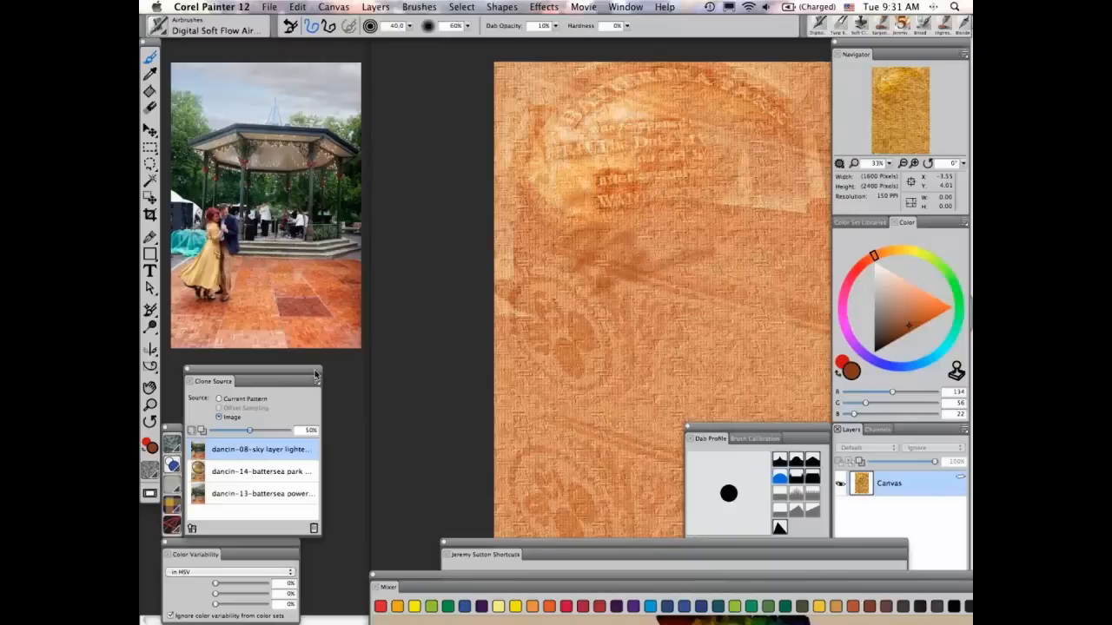
{"action": "left_click_drag", "start_coordinate": [315, 373], "coordinate": [355, 373]}
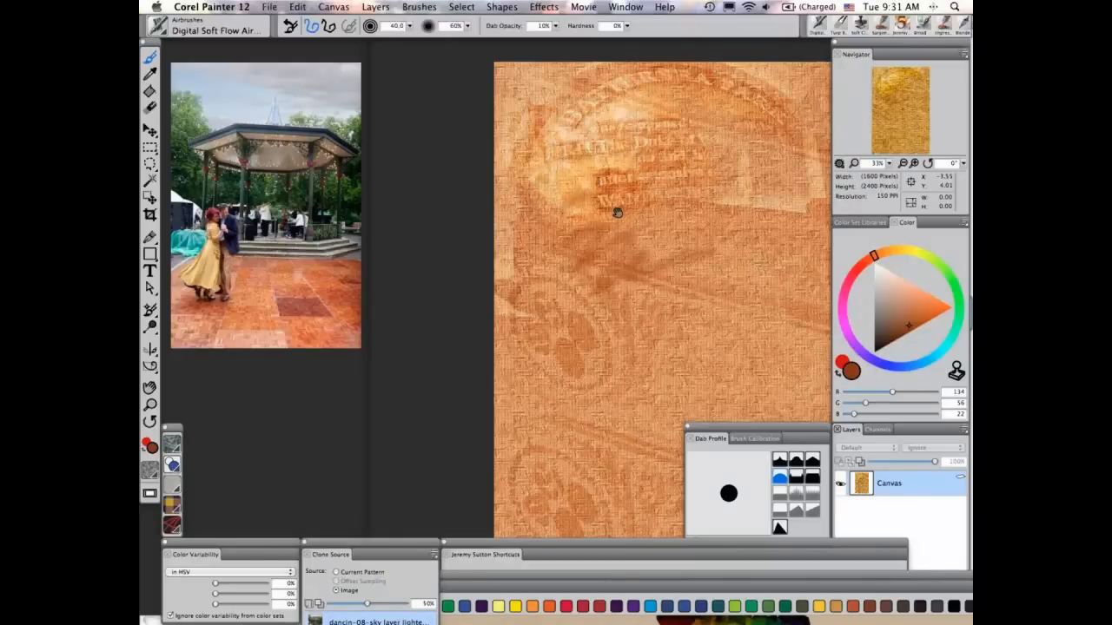
{"action": "left_click_drag", "start_coordinate": [617, 212], "coordinate": [612, 213]}
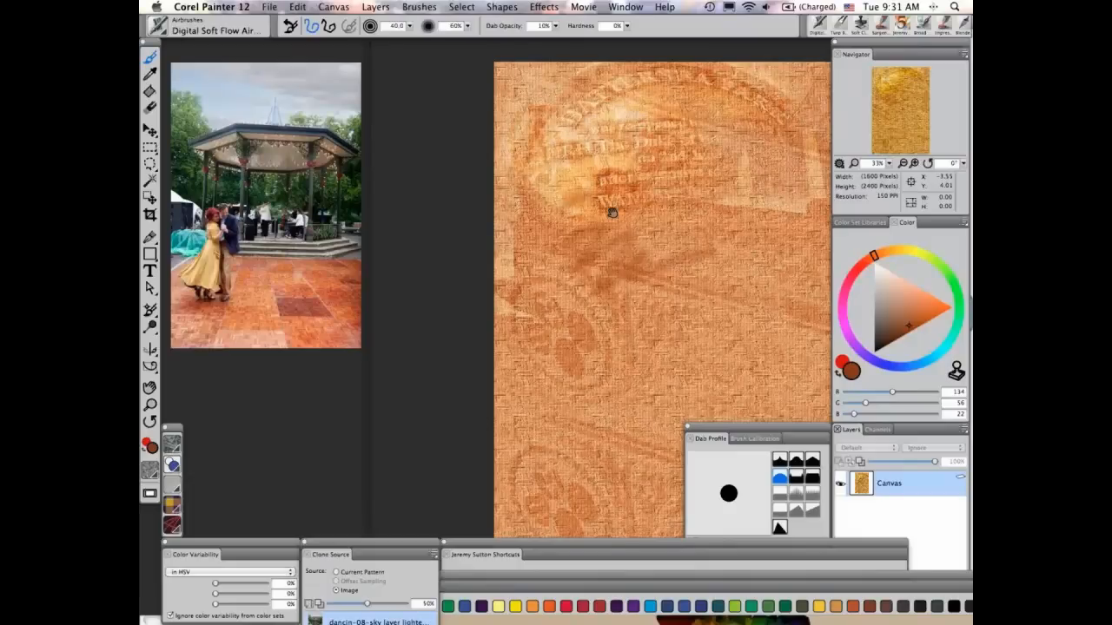
{"action": "left_click_drag", "start_coordinate": [612, 213], "coordinate": [505, 197]}
Airbrush a bright cyan sky patch in the canvas's upper left with the Digital Soft Flow Airbrush, enlarging the brush to about 200.
{"action": "left_click", "coordinate": [165, 24]}
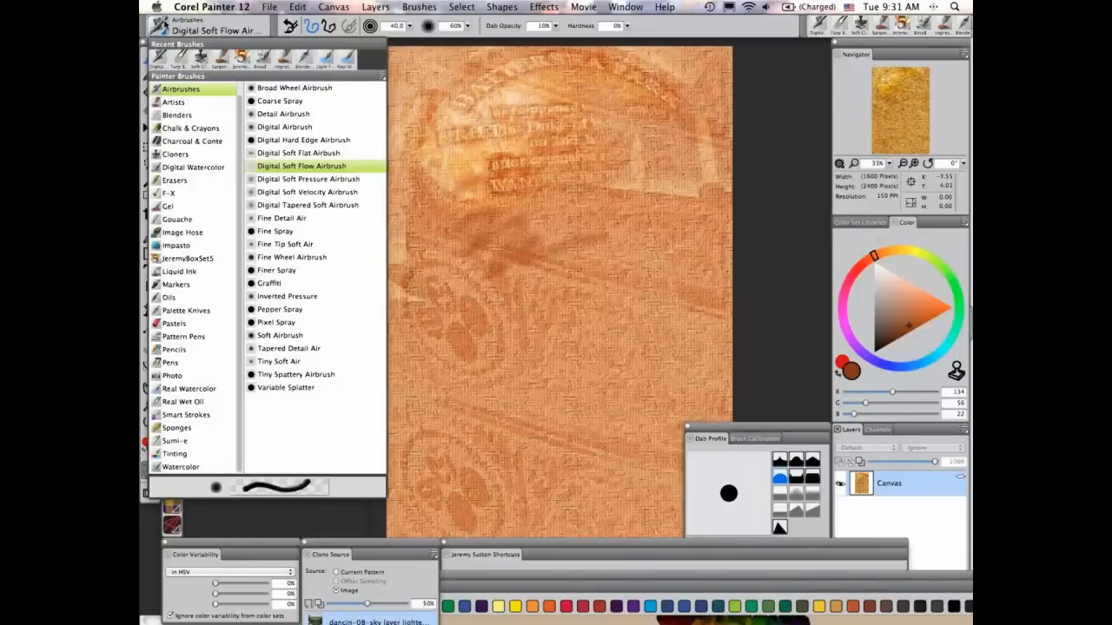
{"action": "left_click", "coordinate": [934, 356]}
{"action": "left_click_drag", "start_coordinate": [921, 327], "coordinate": [931, 301]}
{"action": "left_click_drag", "start_coordinate": [441, 126], "coordinate": [476, 87]}
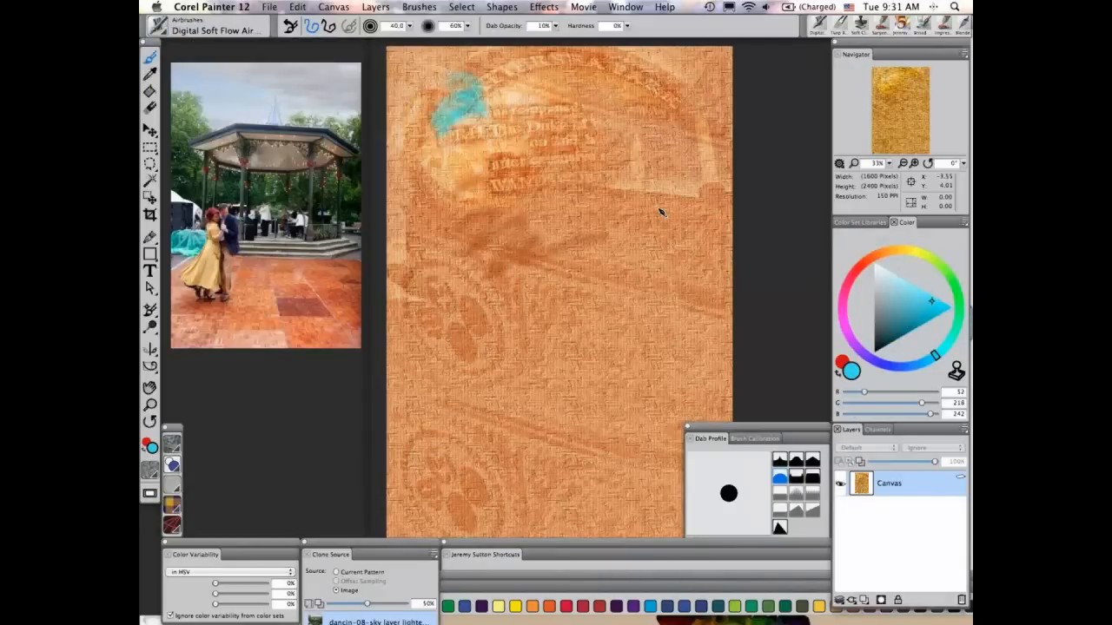
{"action": "left_click_drag", "start_coordinate": [580, 222], "coordinate": [624, 222]}
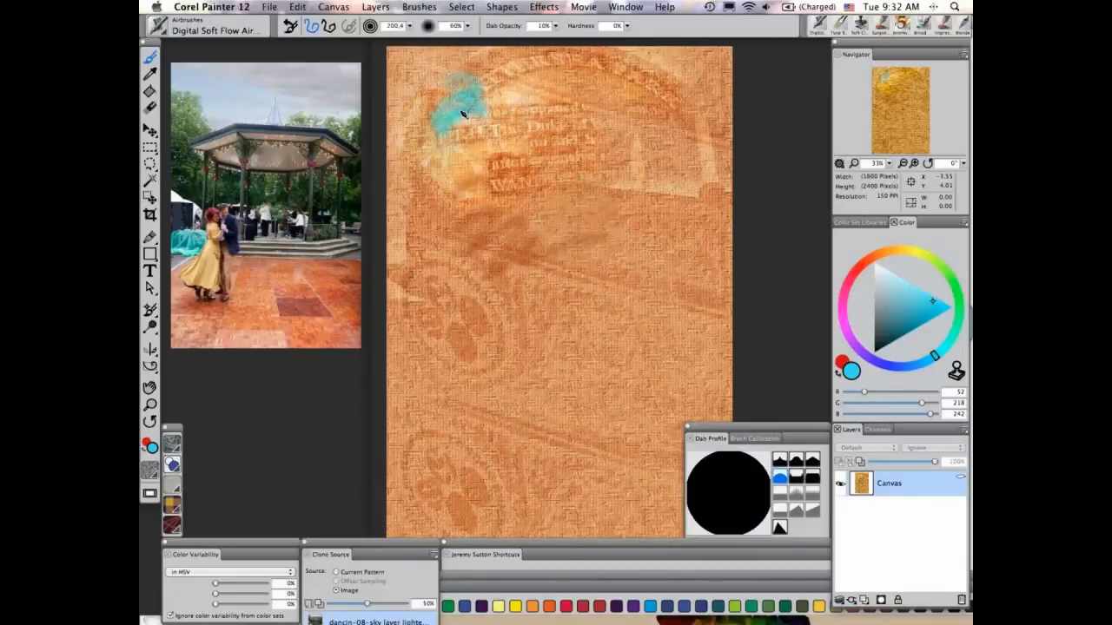
{"action": "left_click_drag", "start_coordinate": [463, 114], "coordinate": [422, 166]}
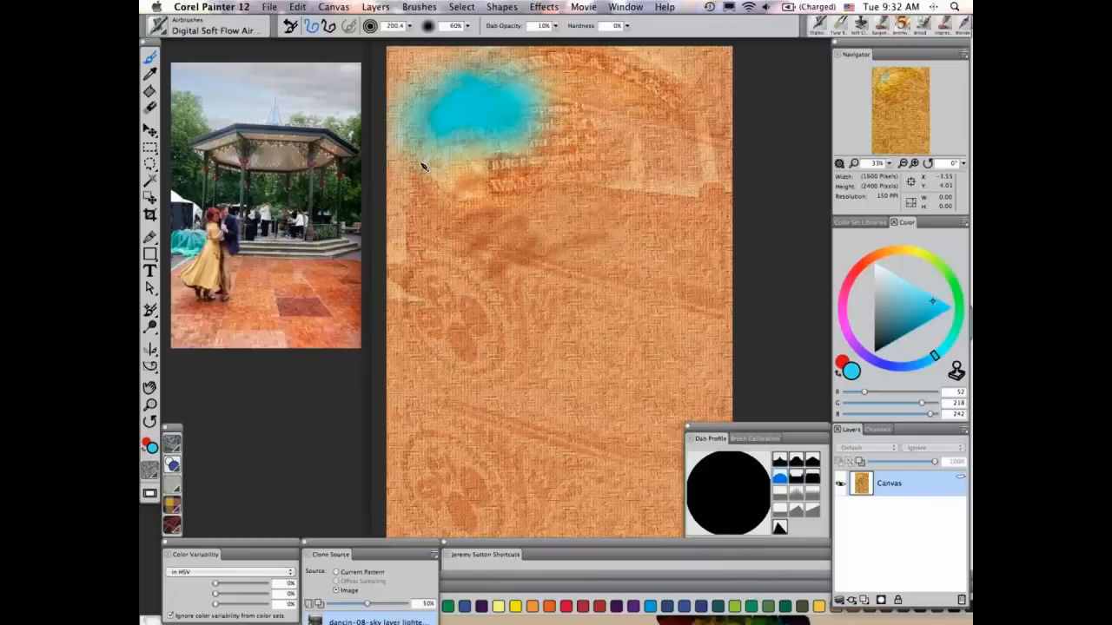
Airbrush pale cyan sky across the top of the canvas and down its upper right side.
{"action": "left_click", "coordinate": [900, 296]}
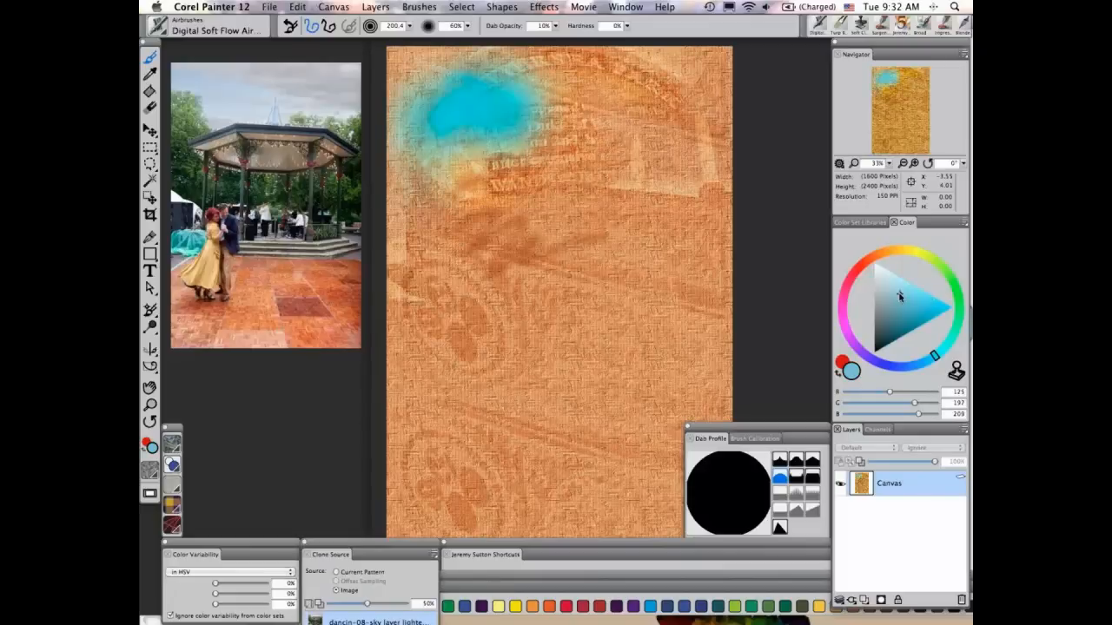
{"action": "left_click_drag", "start_coordinate": [899, 297], "coordinate": [899, 280]}
{"action": "left_click_drag", "start_coordinate": [556, 100], "coordinate": [619, 90]}
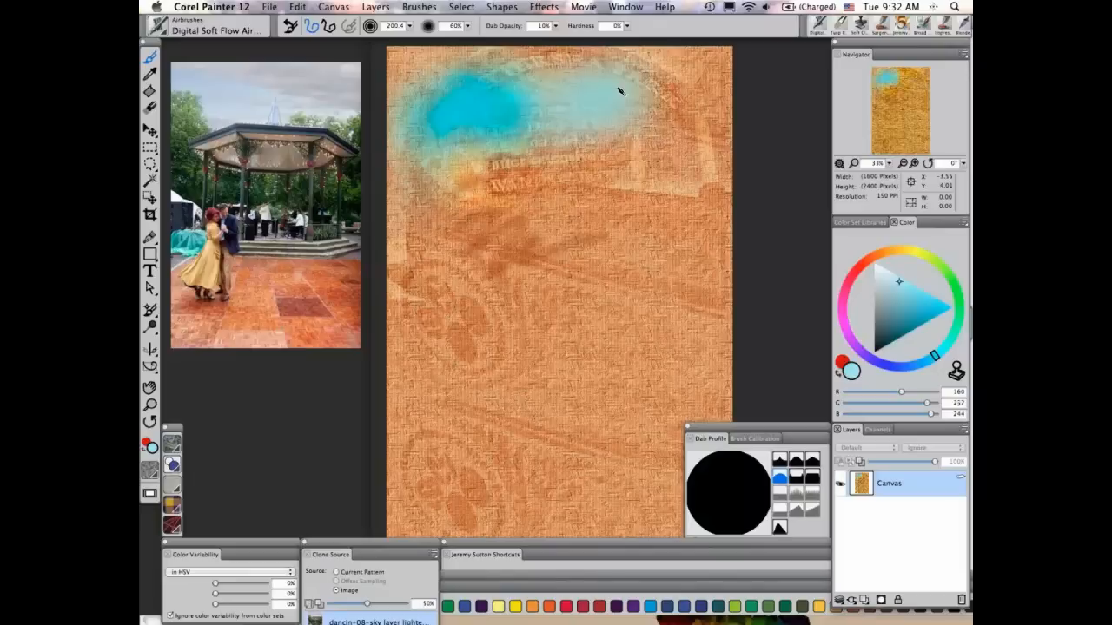
{"action": "left_click_drag", "start_coordinate": [696, 74], "coordinate": [686, 180]}
Reduce the brush size to about 24 and rough in the bandstand roof and spire with pale cyan and dark teal strokes.
{"action": "left_click_drag", "start_coordinate": [534, 227], "coordinate": [537, 249]}
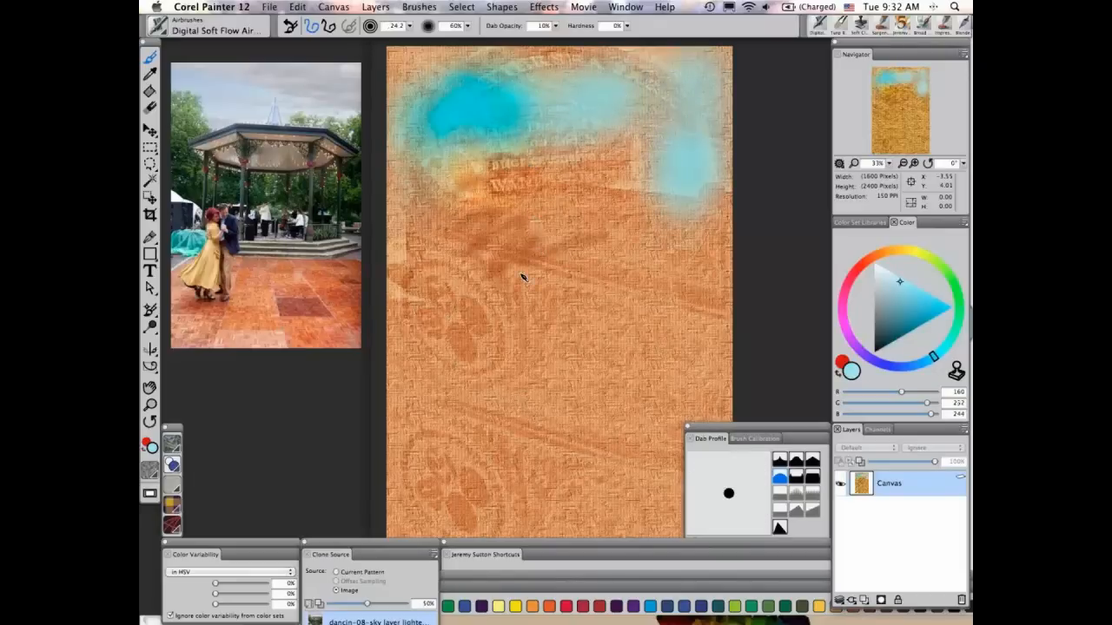
{"action": "left_click_drag", "start_coordinate": [458, 252], "coordinate": [498, 213]}
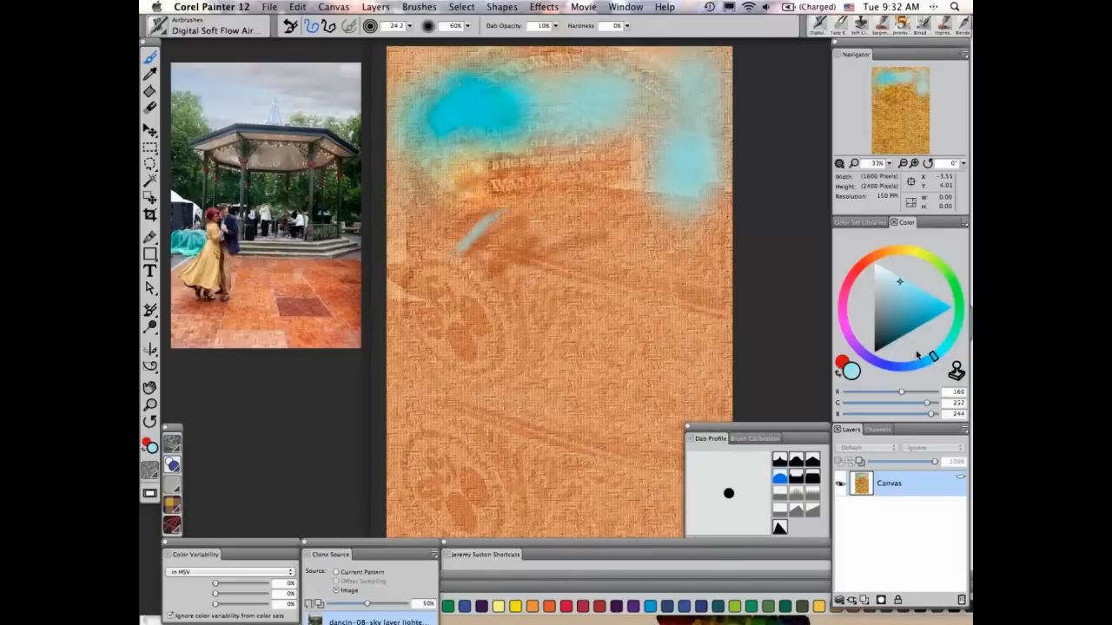
{"action": "left_click", "coordinate": [889, 328]}
{"action": "mouse_move", "coordinate": [439, 255]}
{"action": "left_mouse_down"}
{"action": "mouse_move", "coordinate": [507, 206]}
{"action": "mouse_move", "coordinate": [586, 190]}
{"action": "mouse_move", "coordinate": [650, 194]}
{"action": "left_mouse_up"}
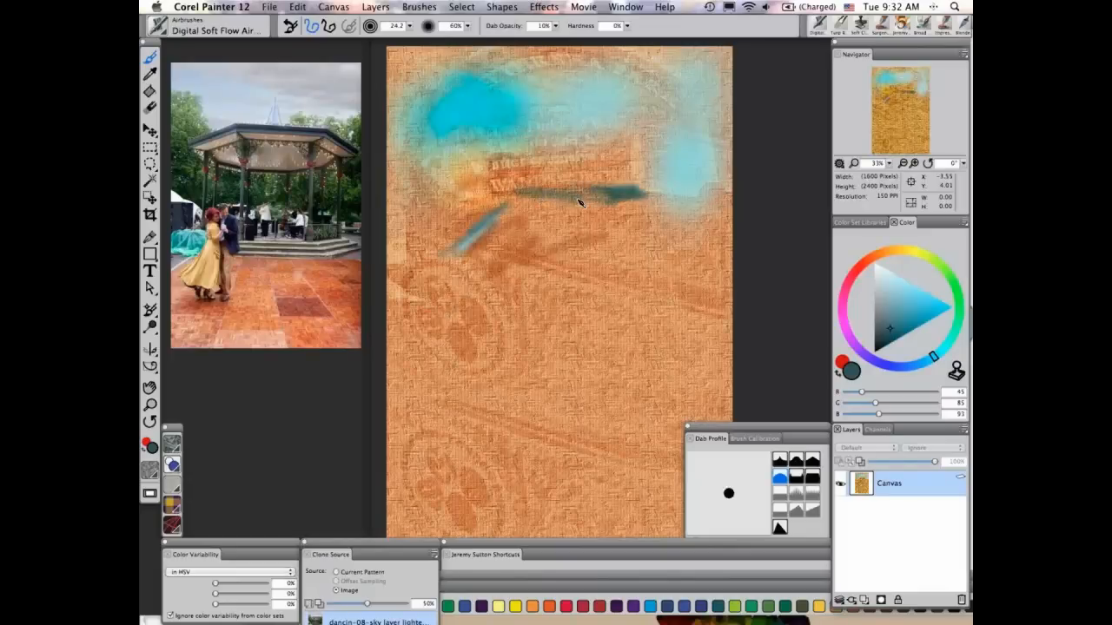
{"action": "mouse_move", "coordinate": [580, 202]}
{"action": "left_mouse_down"}
{"action": "mouse_move", "coordinate": [653, 198]}
{"action": "mouse_move", "coordinate": [702, 244]}
{"action": "left_mouse_up"}
{"action": "mouse_move", "coordinate": [558, 171]}
{"action": "left_mouse_down"}
{"action": "mouse_move", "coordinate": [556, 139]}
{"action": "mouse_move", "coordinate": [565, 187]}
{"action": "mouse_move", "coordinate": [578, 156]}
{"action": "mouse_move", "coordinate": [563, 187]}
{"action": "mouse_move", "coordinate": [590, 226]}
{"action": "mouse_move", "coordinate": [626, 232]}
{"action": "mouse_move", "coordinate": [635, 265]}
{"action": "left_mouse_up"}
{"action": "left_click", "coordinate": [909, 329]}
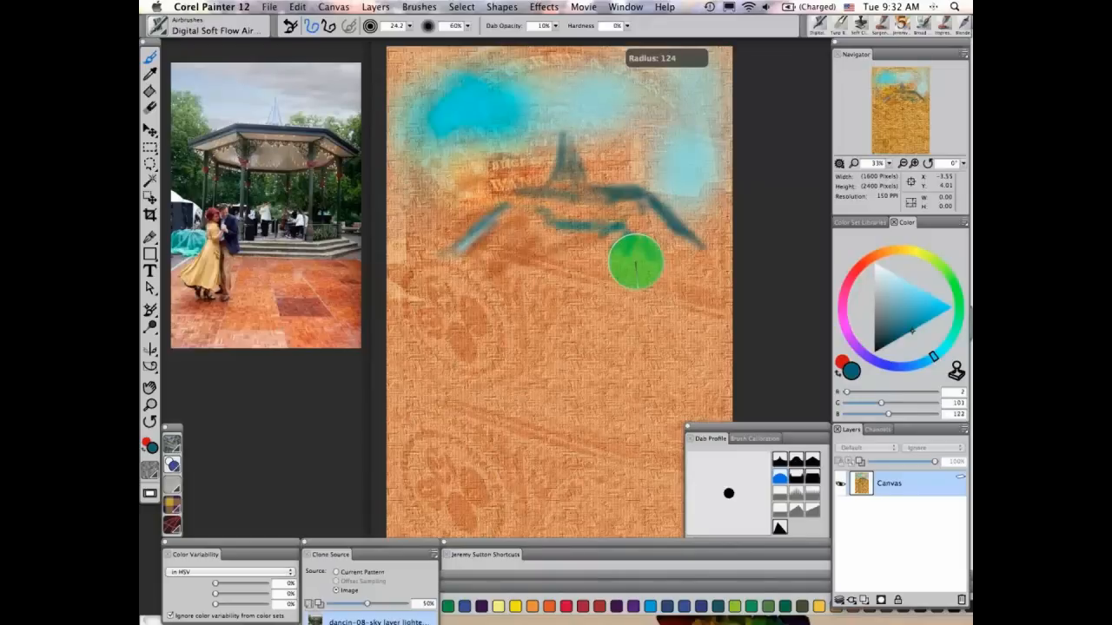
Enlarge the brush to 237 and airbrush dark green foliage patches on both sides of the bandstand.
{"action": "left_click_drag", "start_coordinate": [635, 265], "coordinate": [635, 265]}
{"action": "left_click", "coordinate": [958, 301]}
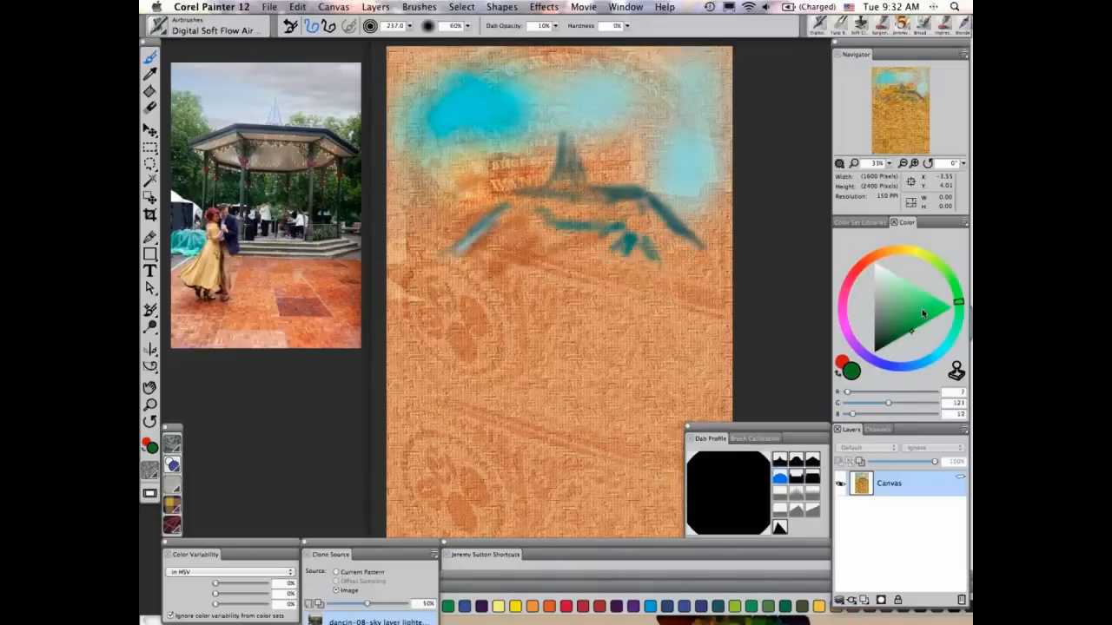
{"action": "left_click", "coordinate": [895, 338]}
{"action": "left_click_drag", "start_coordinate": [424, 235], "coordinate": [414, 192]}
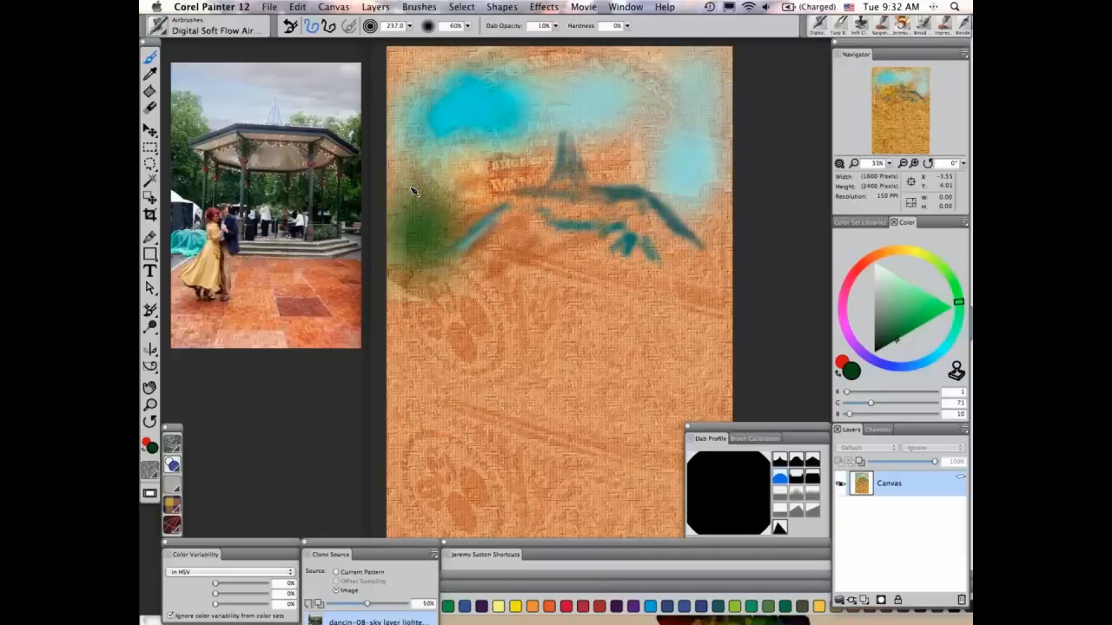
{"action": "left_click_drag", "start_coordinate": [414, 192], "coordinate": [421, 228]}
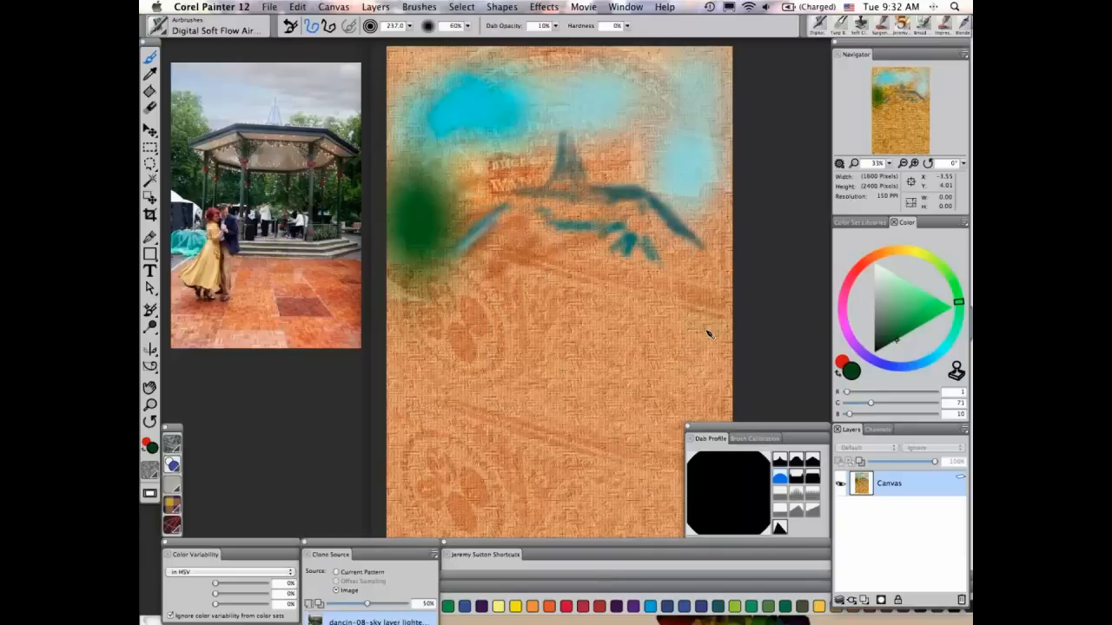
{"action": "left_click_drag", "start_coordinate": [708, 334], "coordinate": [705, 297]}
Airbrush a dark red patch and lighter pinkish red patches over the lower part of the canvas for the floor.
{"action": "left_click", "coordinate": [859, 267]}
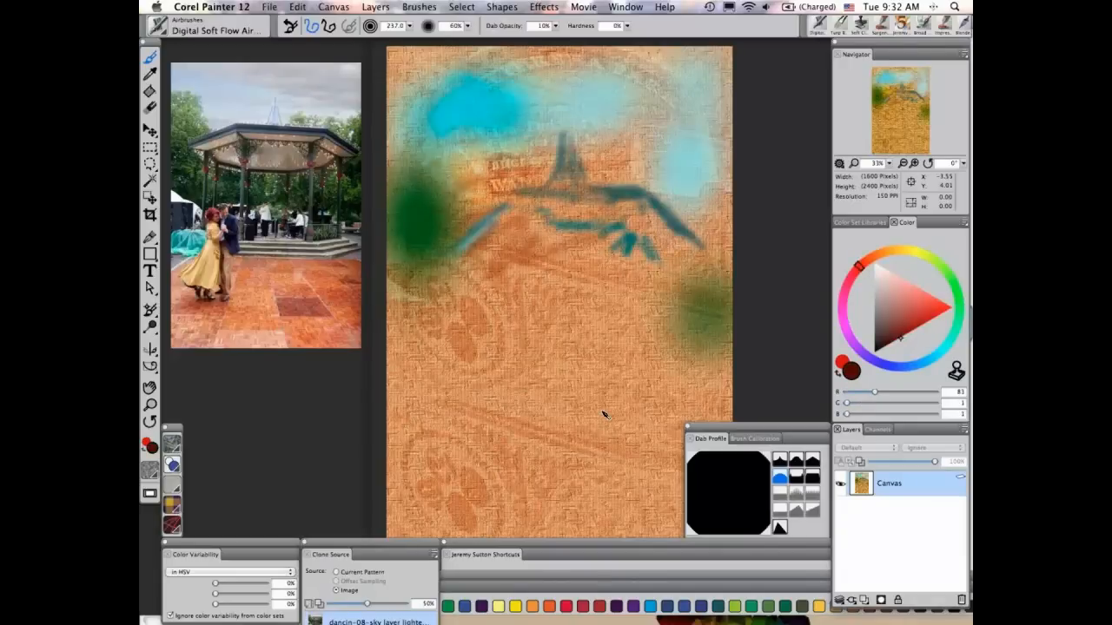
{"action": "left_click_drag", "start_coordinate": [603, 415], "coordinate": [621, 456]}
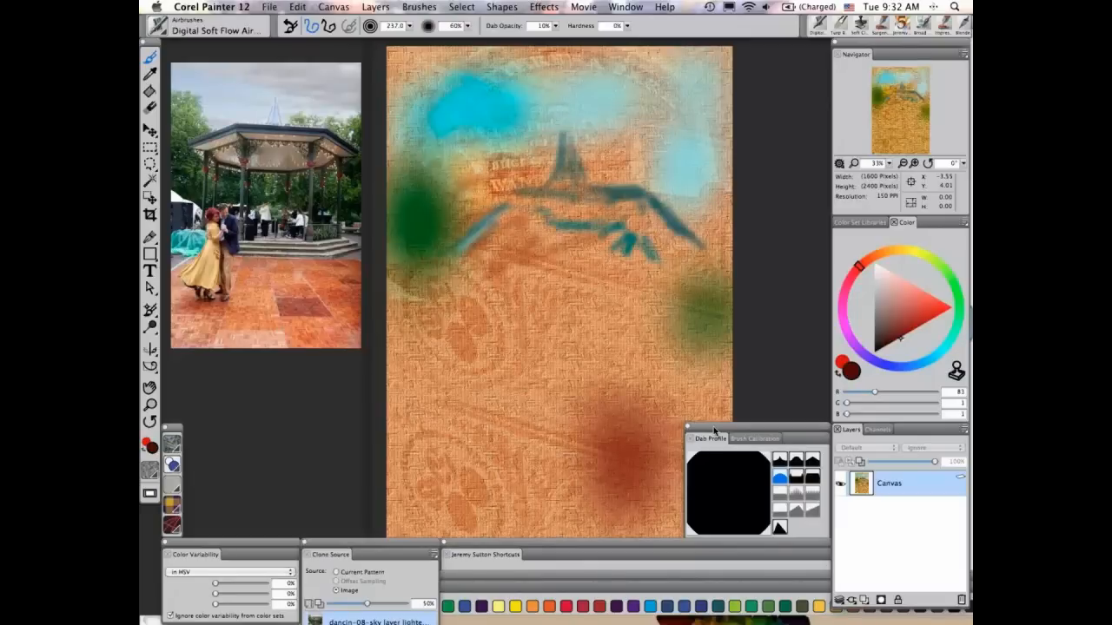
{"action": "left_click_drag", "start_coordinate": [714, 430], "coordinate": [763, 430]}
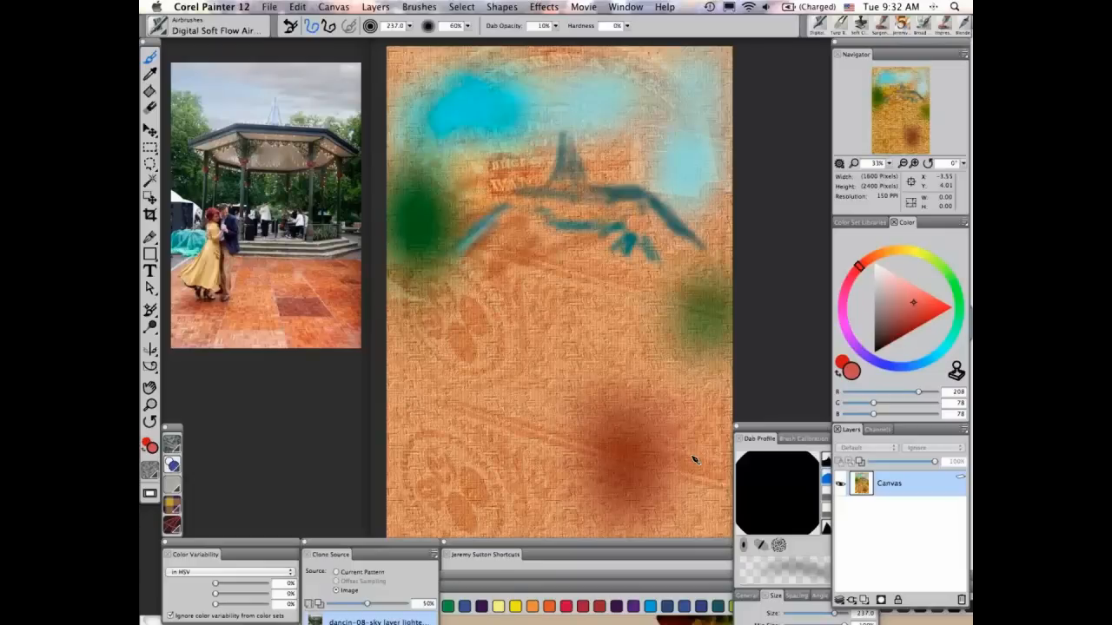
{"action": "left_click_drag", "start_coordinate": [694, 459], "coordinate": [699, 430]}
Choose a dark blue-green and airbrush a soft patch beneath the bandstand roof.
{"action": "left_click", "coordinate": [953, 334]}
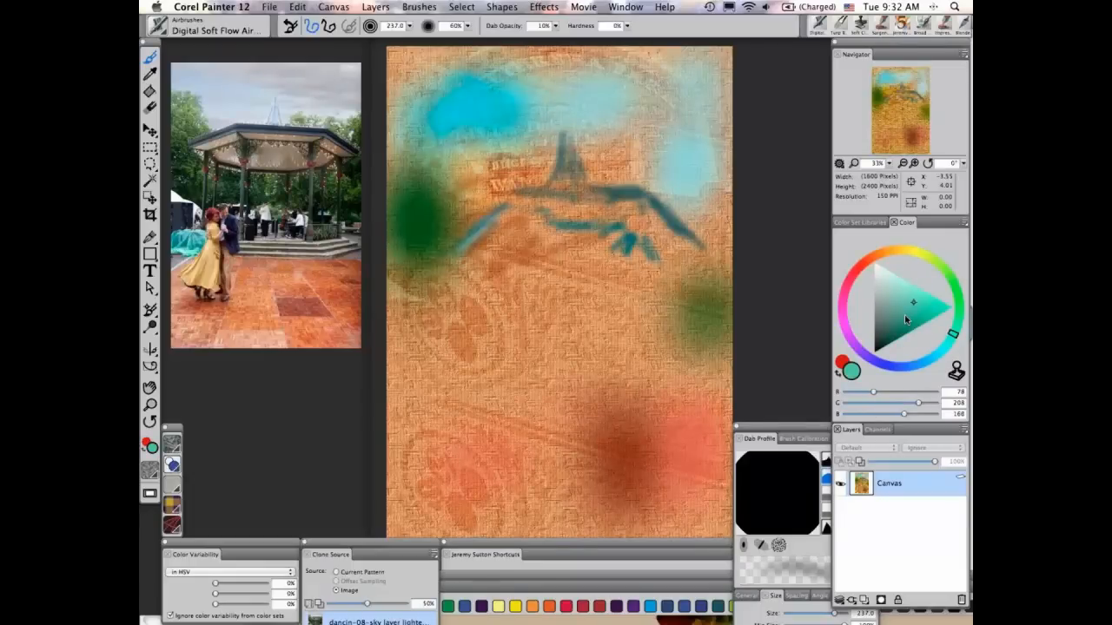
{"action": "left_click", "coordinate": [905, 324]}
{"action": "left_click_drag", "start_coordinate": [595, 300], "coordinate": [608, 282]}
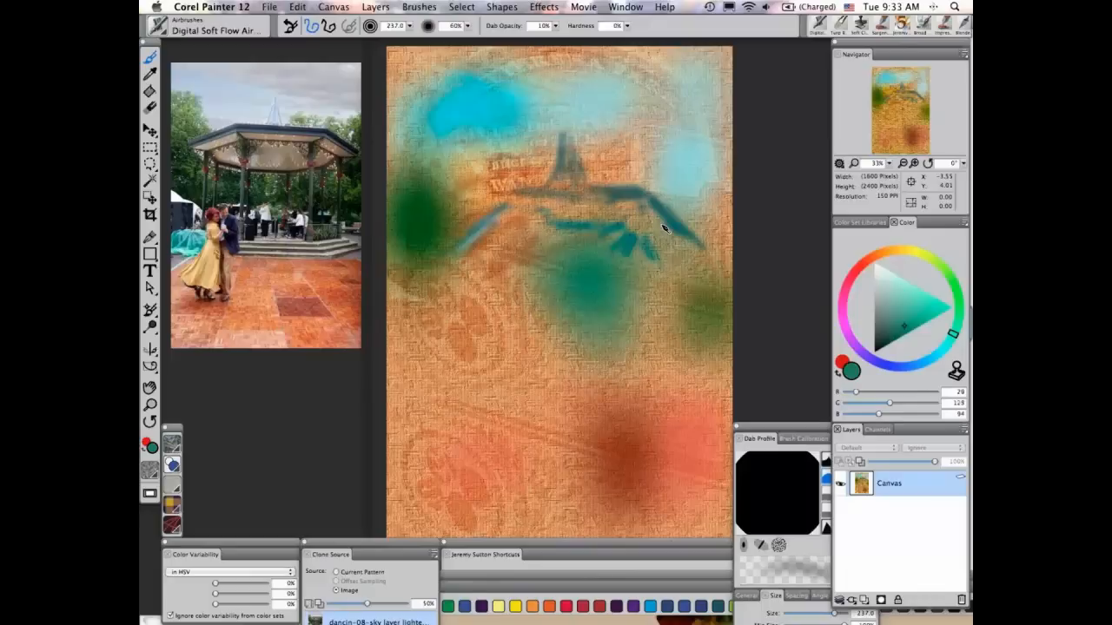
Airbrush teal-green patches down the canvas's right side and a very dark green patch below the foliage on the left.
{"action": "left_click_drag", "start_coordinate": [662, 228], "coordinate": [695, 213]}
{"action": "left_click_drag", "start_coordinate": [691, 382], "coordinate": [635, 346]}
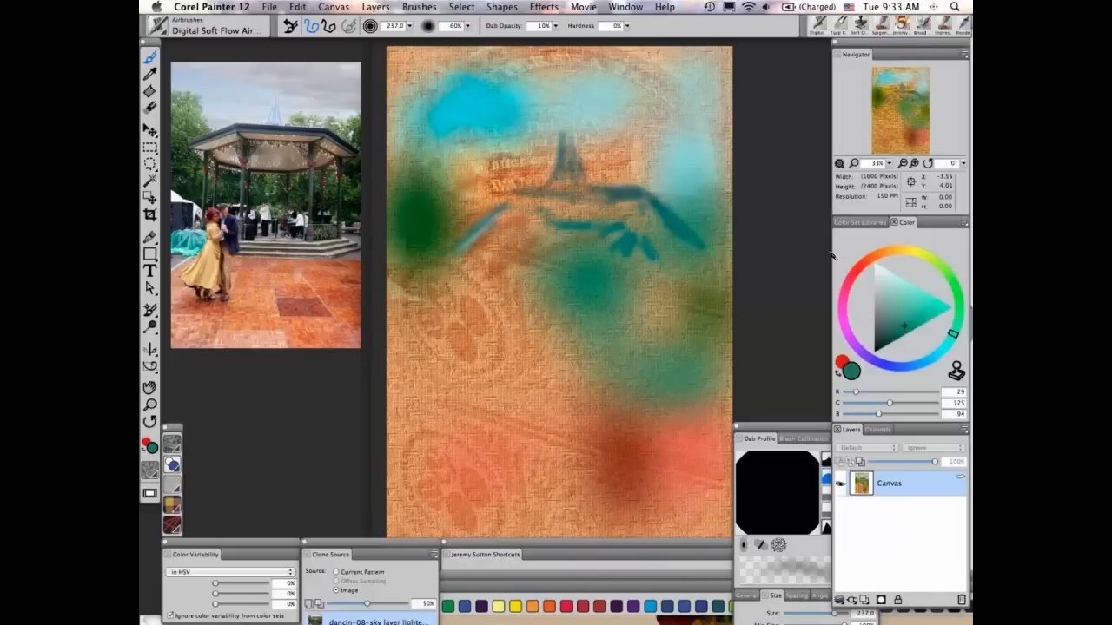
{"action": "left_click", "coordinate": [888, 344]}
{"action": "mouse_move", "coordinate": [421, 192]}
{"action": "left_mouse_down"}
{"action": "mouse_move", "coordinate": [458, 282]}
{"action": "mouse_move", "coordinate": [460, 353]}
{"action": "left_mouse_up"}
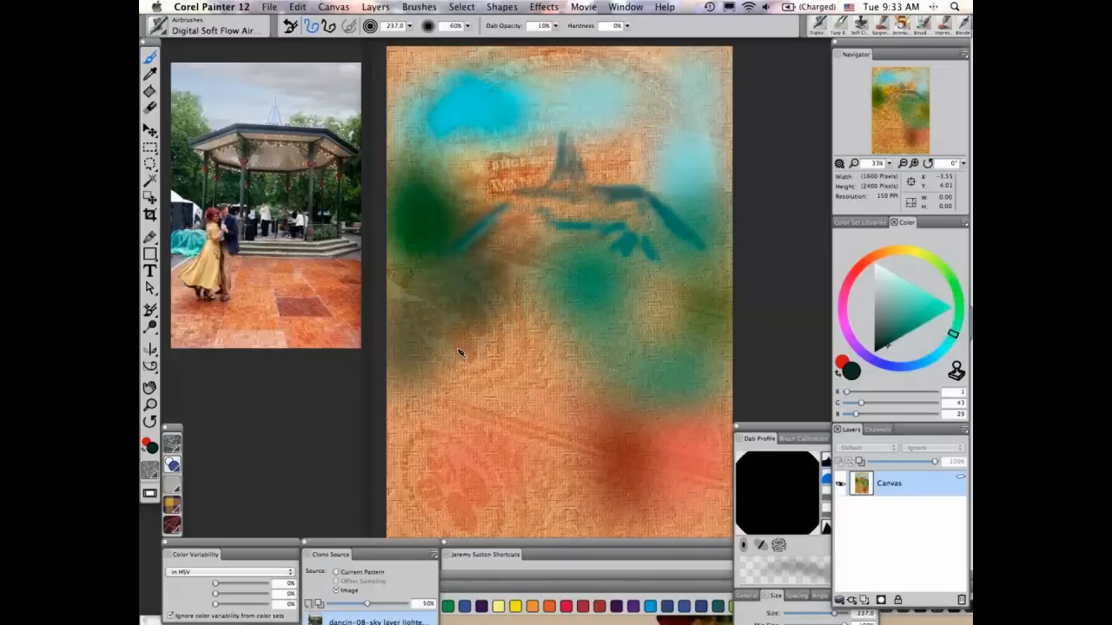
Choose a dark blue and airbrush soft patches on the lower left foliage and beneath the bandstand roof.
{"action": "left_click", "coordinate": [919, 364]}
{"action": "left_click", "coordinate": [913, 335]}
{"action": "left_click", "coordinate": [428, 356]}
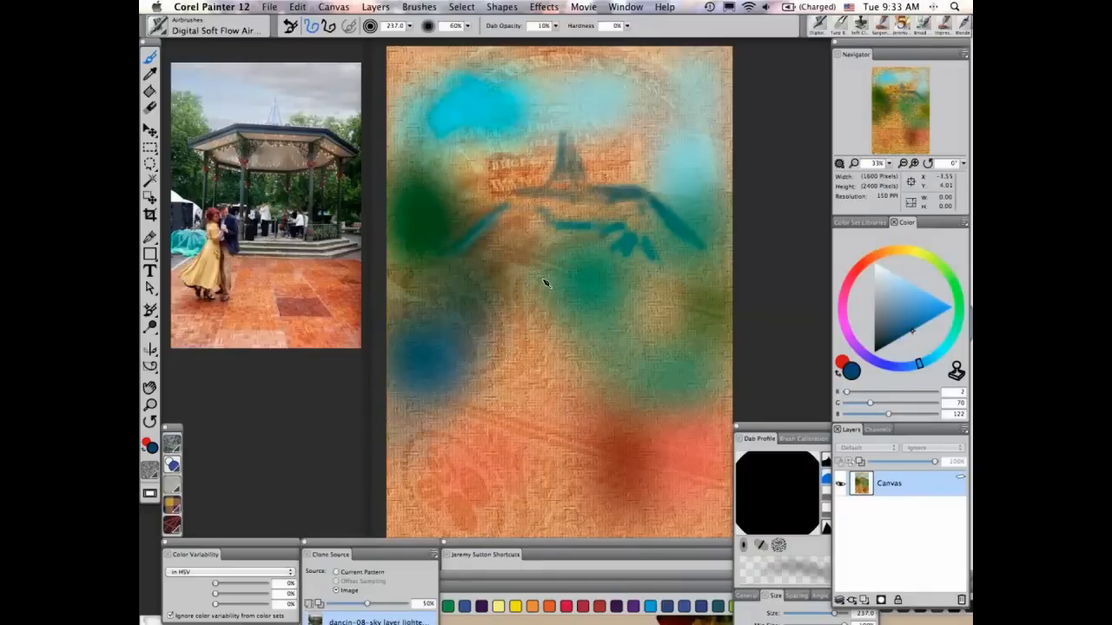
{"action": "left_click", "coordinate": [582, 296]}
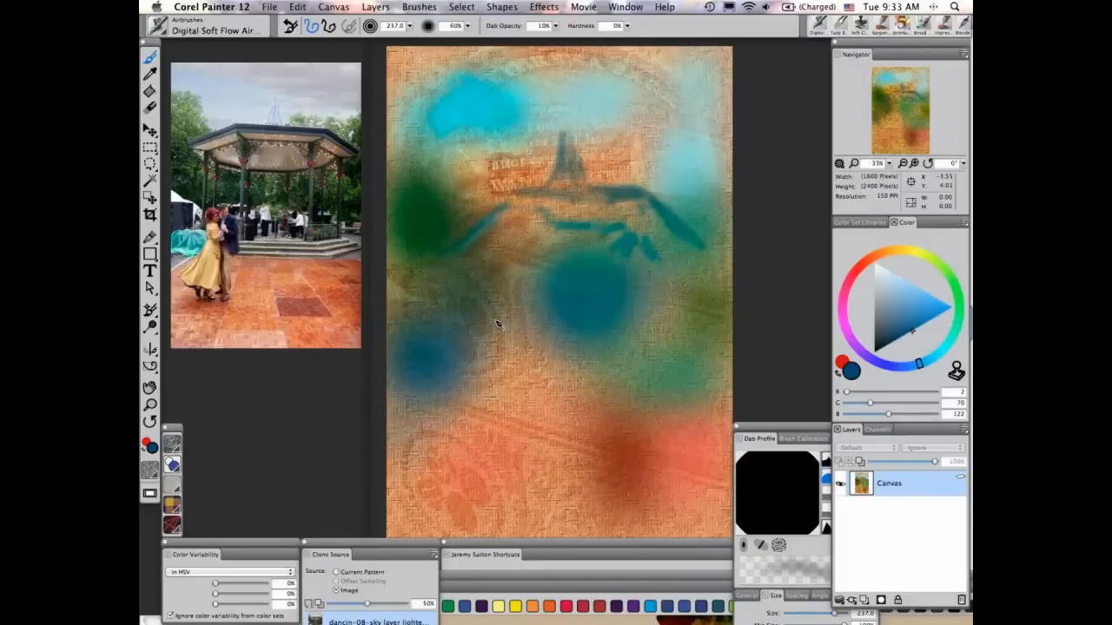
{"action": "left_click_drag", "start_coordinate": [498, 324], "coordinate": [599, 260]}
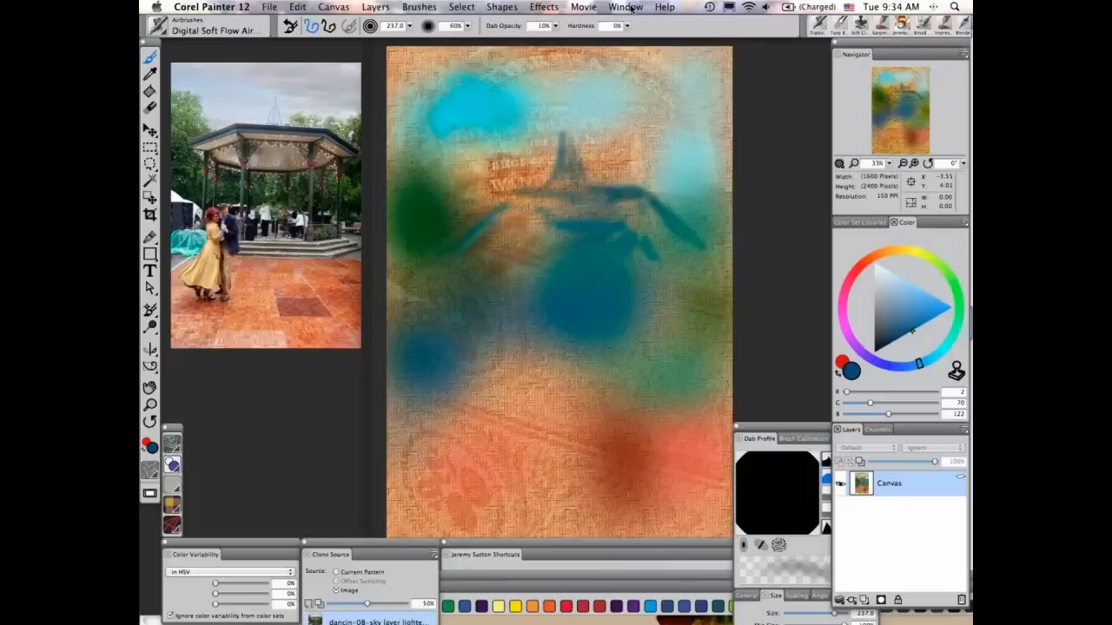
Switch to the more developed stage of the painting, dancin-21-real wet oil turp blender.rif, in full-screen display.
{"action": "left_click", "coordinate": [631, 8]}
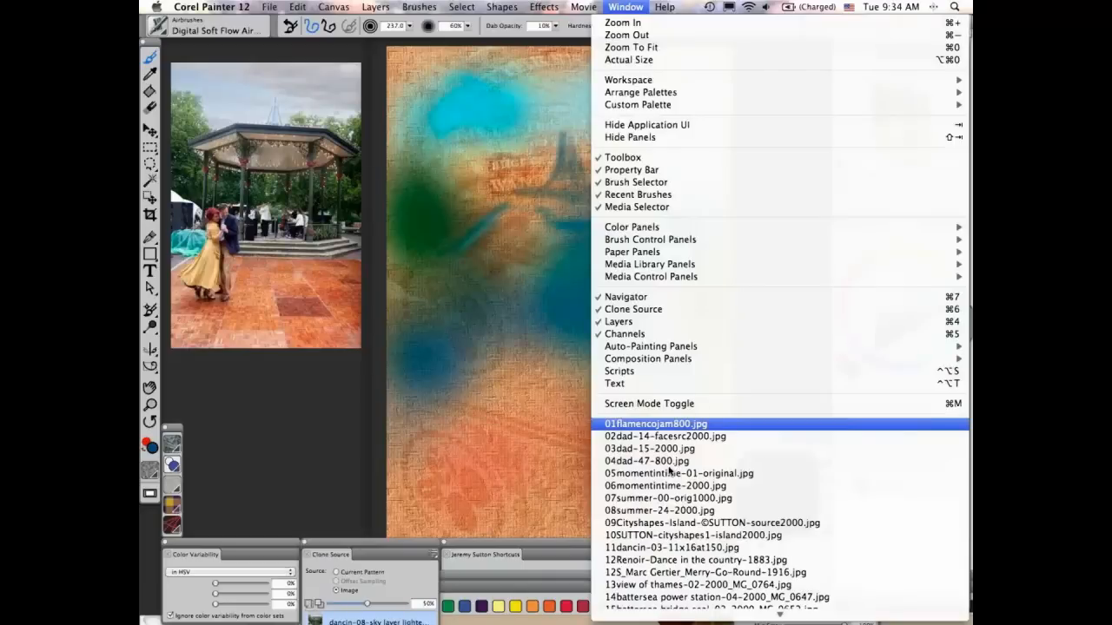
{"action": "mouse_move", "coordinate": [675, 610]}
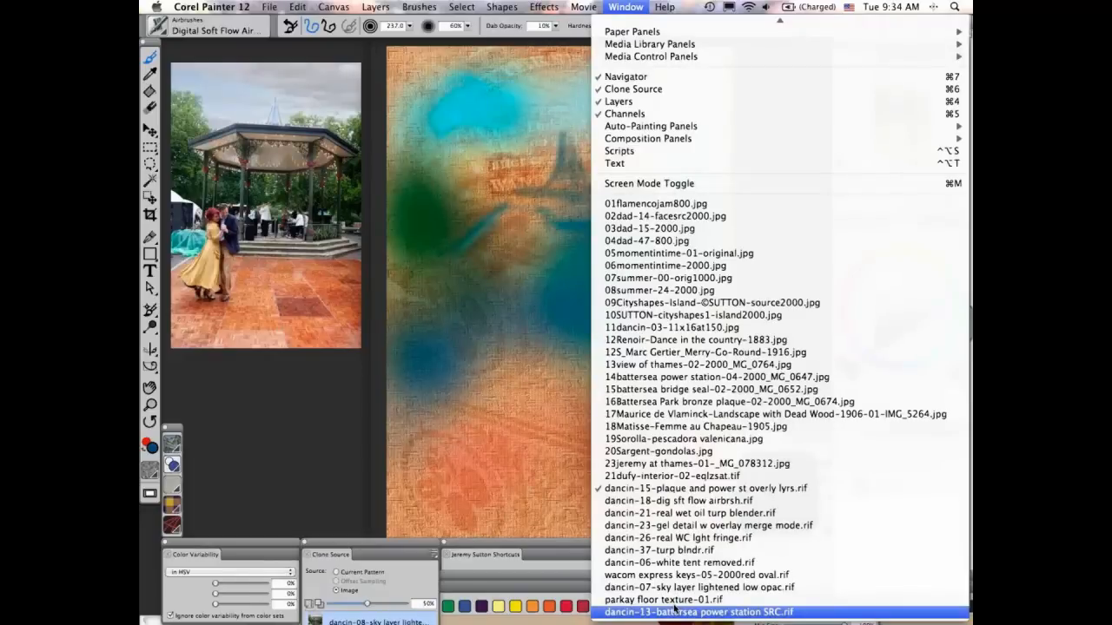
{"action": "left_click", "coordinate": [675, 612]}
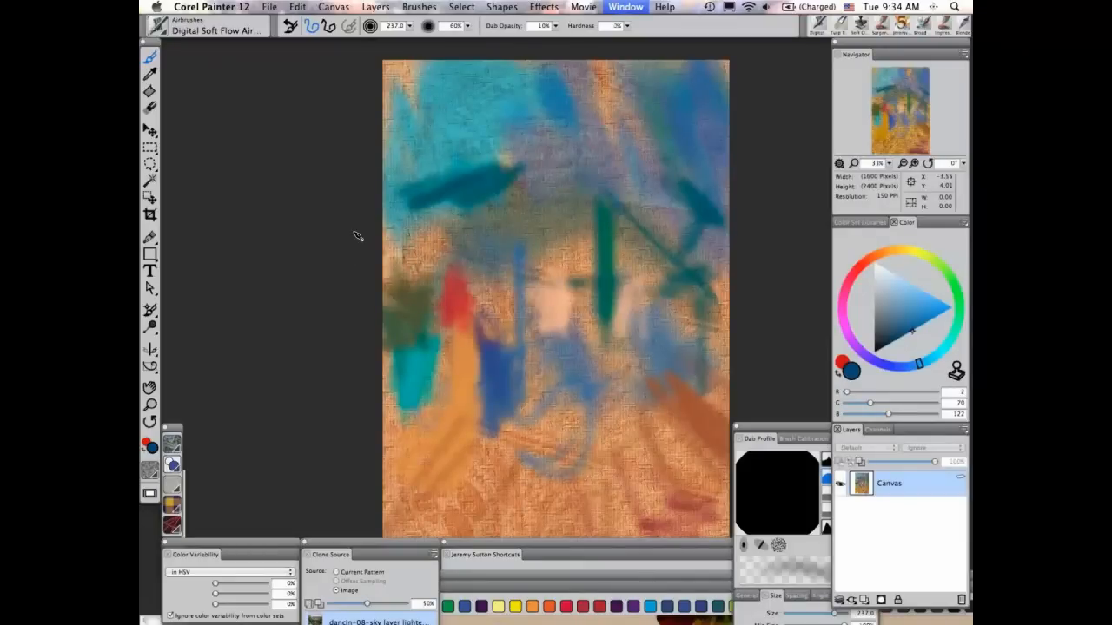
{"action": "key", "text": "super+m"}
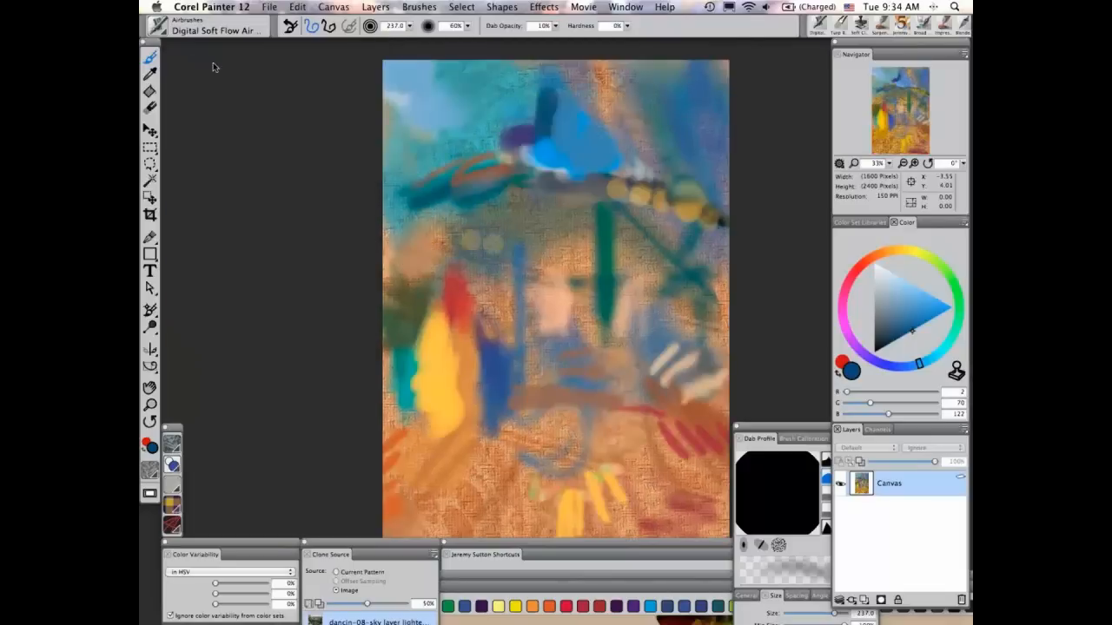
Choose the Wet Bristle variant of Real Wet Oil for painting on dancin-21-real wet oil turp blender.rif.
{"action": "left_click", "coordinate": [208, 28]}
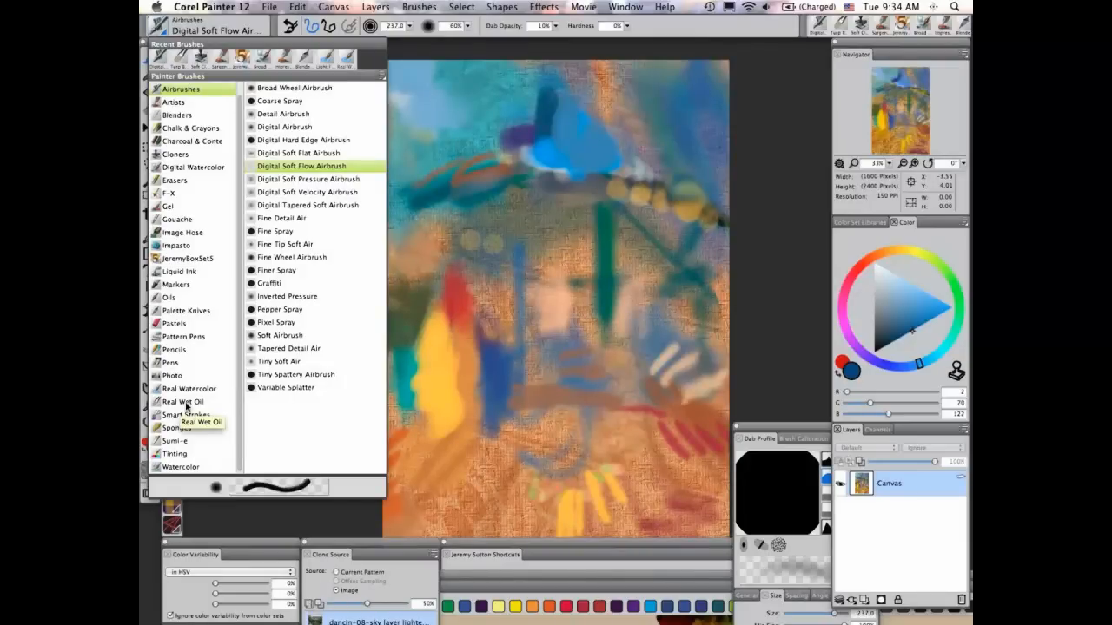
{"action": "left_click", "coordinate": [187, 402]}
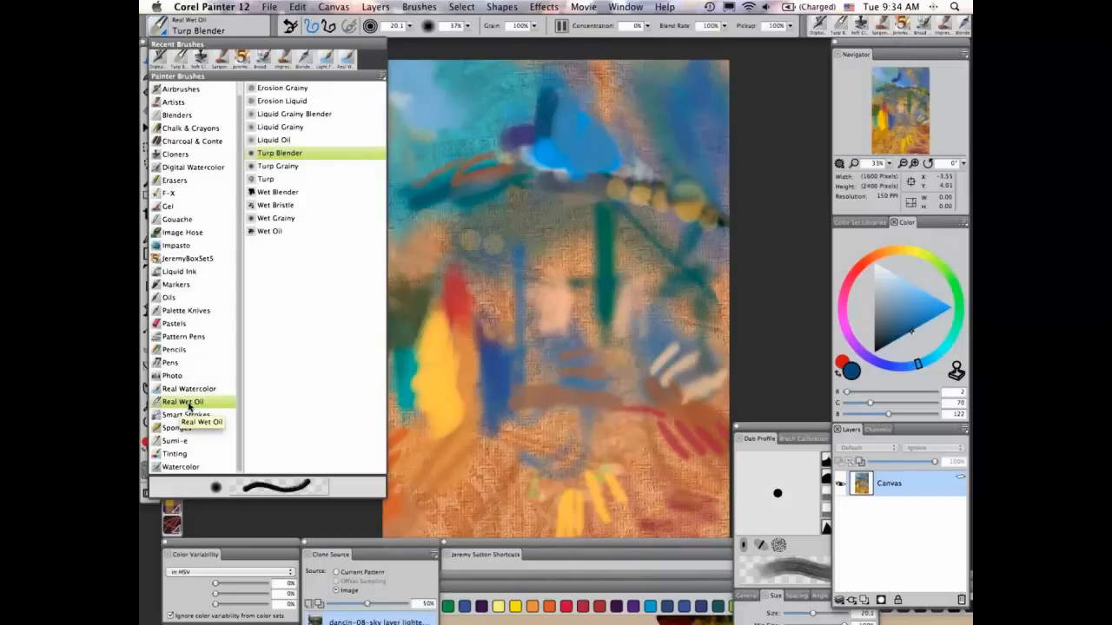
{"action": "left_click", "coordinate": [626, 7]}
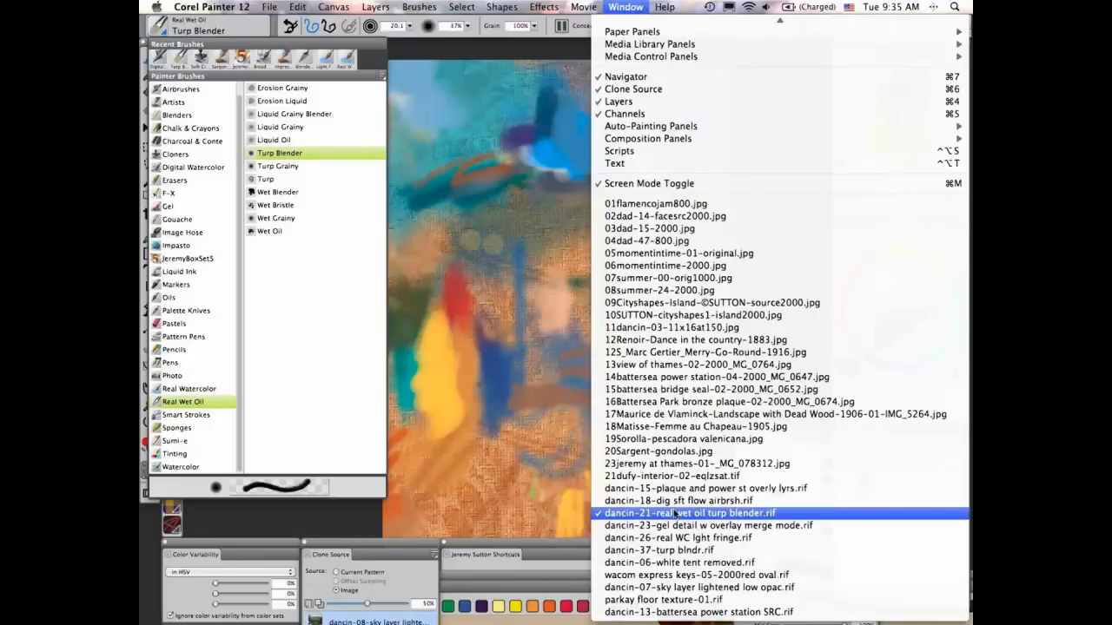
{"action": "left_click", "coordinate": [675, 513]}
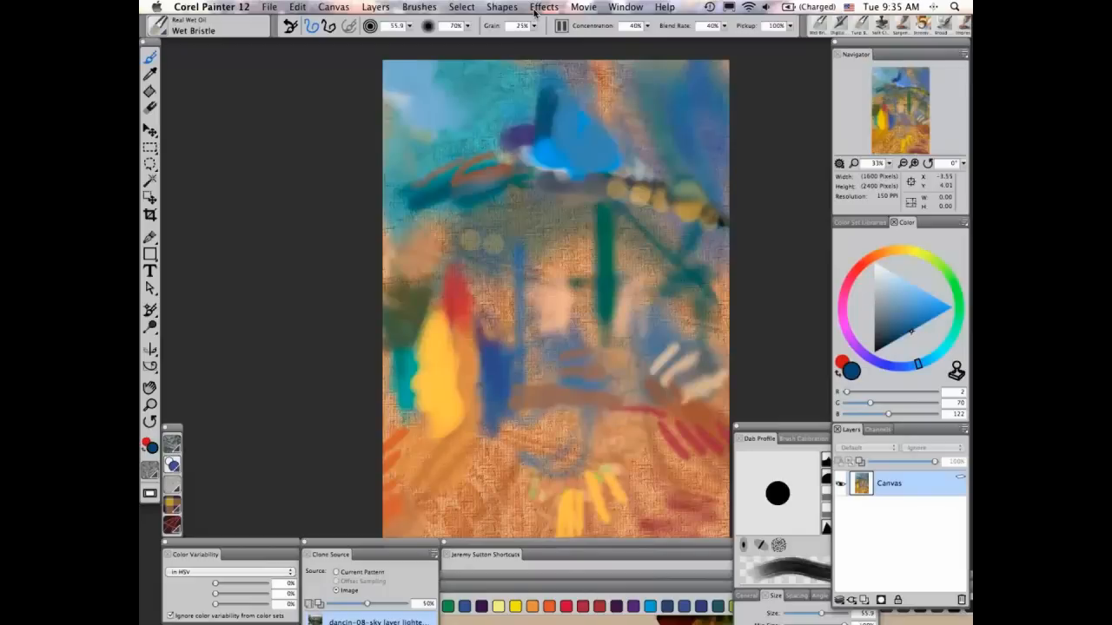
Place the painting beside the reference photo and brush a dark blue stroke along the left part of the bandstand roof.
{"action": "key", "text": "super+m"}
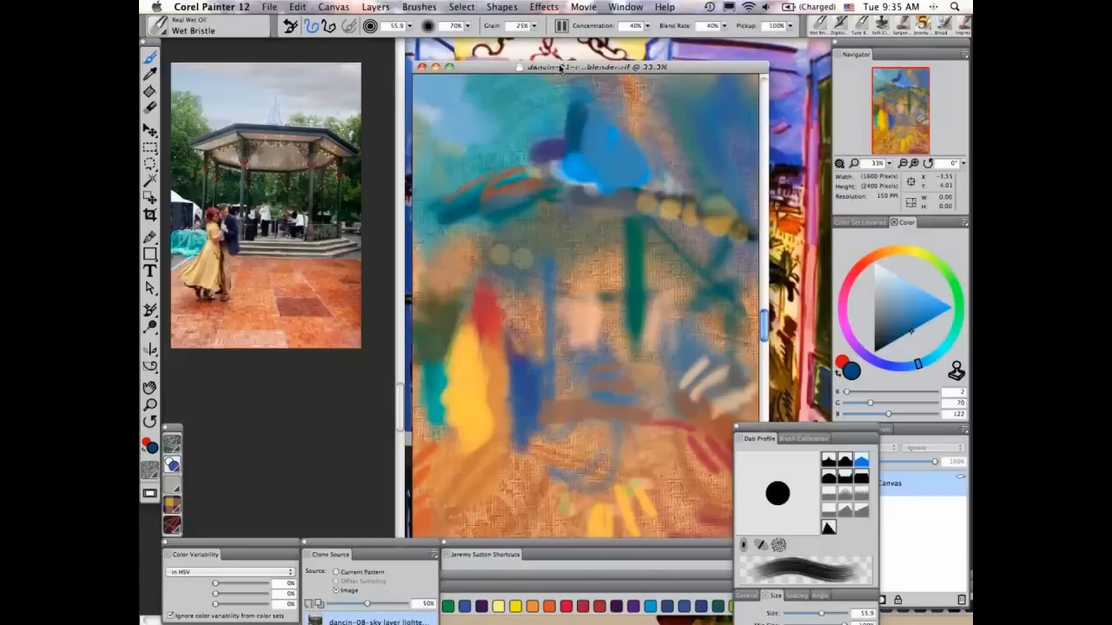
{"action": "key", "text": "super+m"}
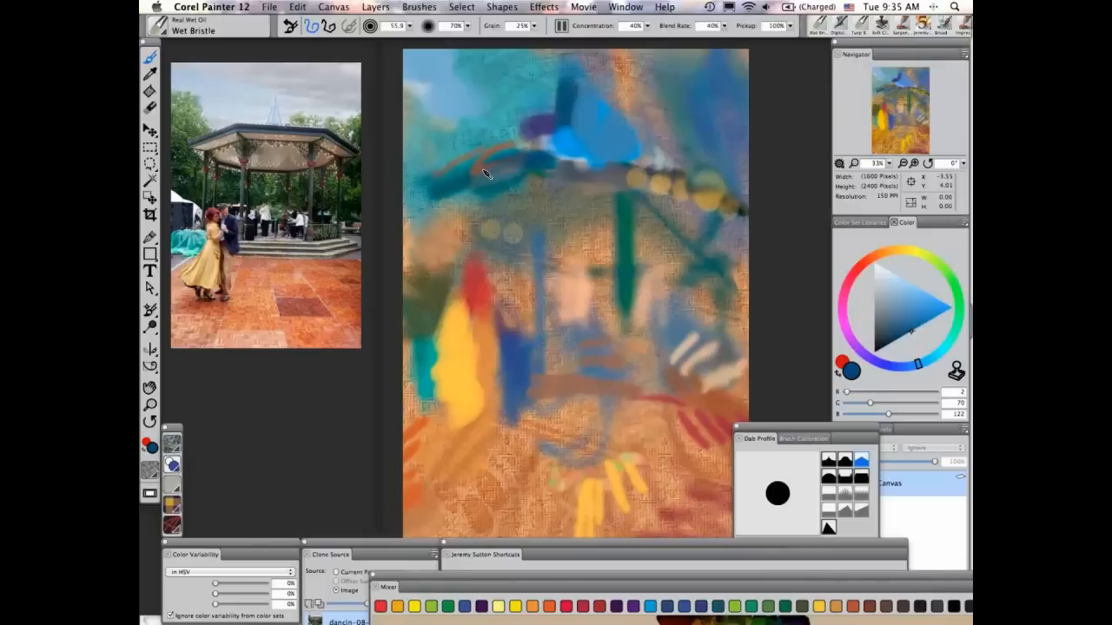
{"action": "left_click_drag", "start_coordinate": [487, 174], "coordinate": [469, 231]}
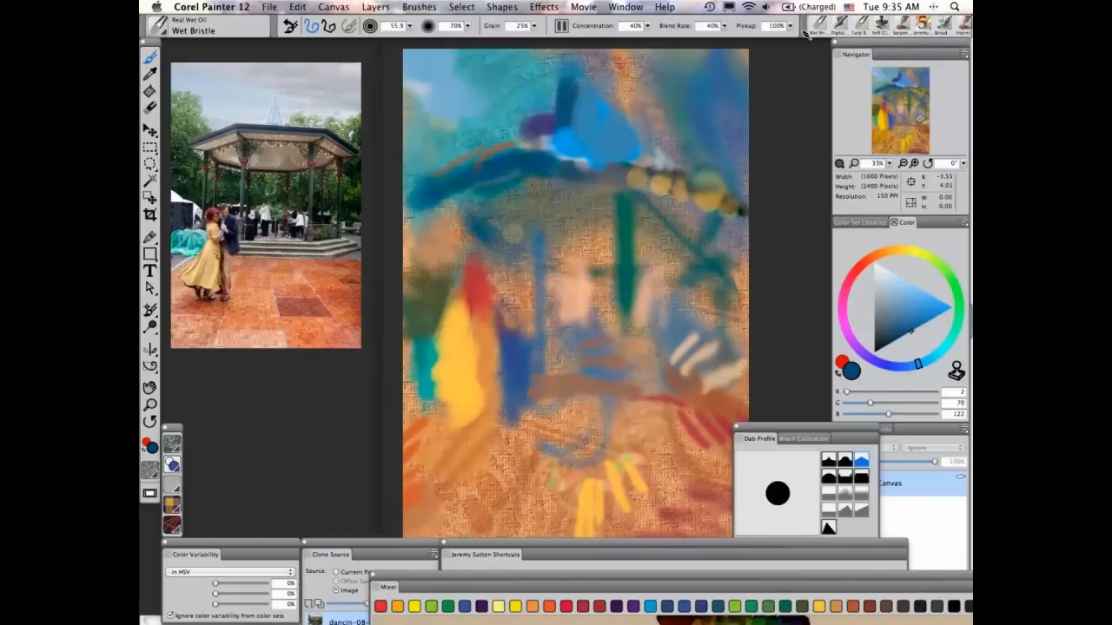
Examine the recent brushes and the Real Wet Oil variants in the brush library, keeping Wet Bristle selected.
{"action": "left_click_drag", "start_coordinate": [806, 33], "coordinate": [507, 111]}
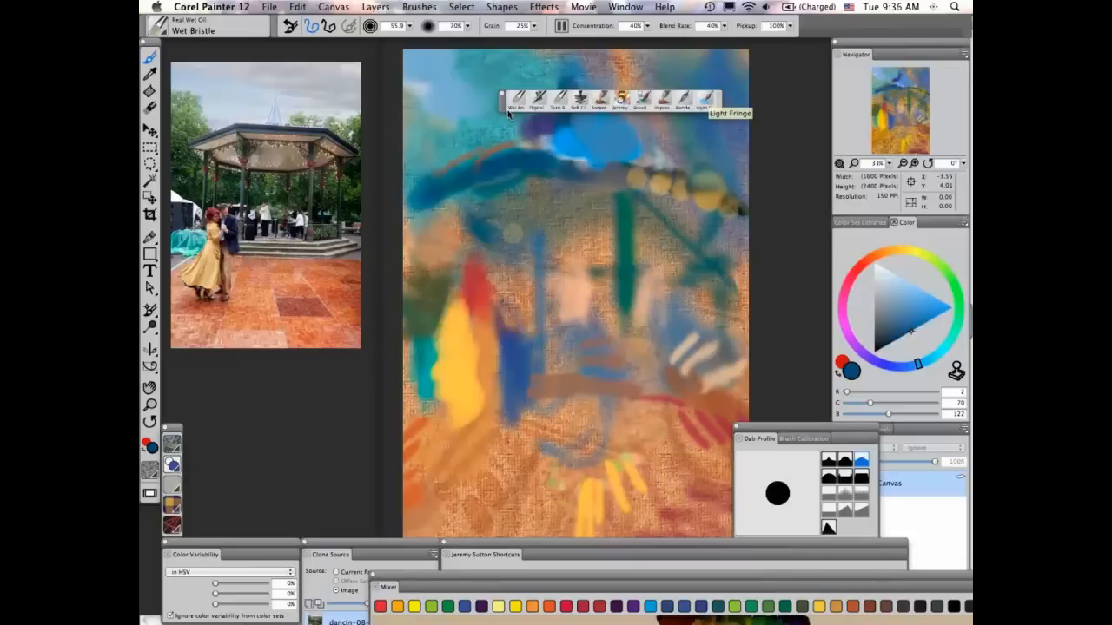
{"action": "left_click_drag", "start_coordinate": [500, 106], "coordinate": [794, 36]}
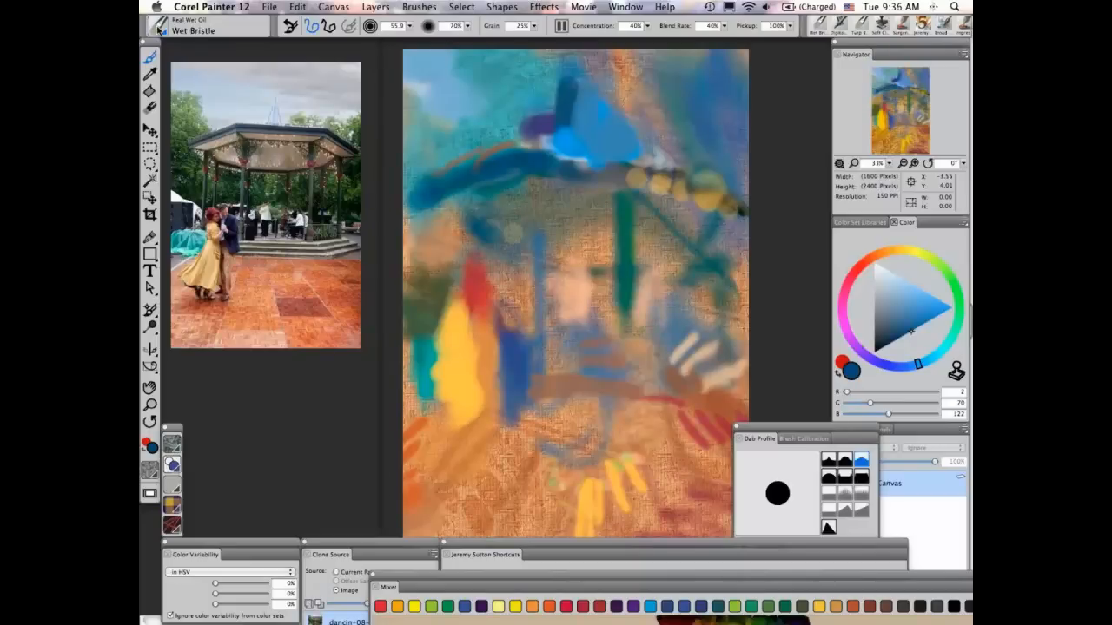
{"action": "left_click", "coordinate": [159, 27]}
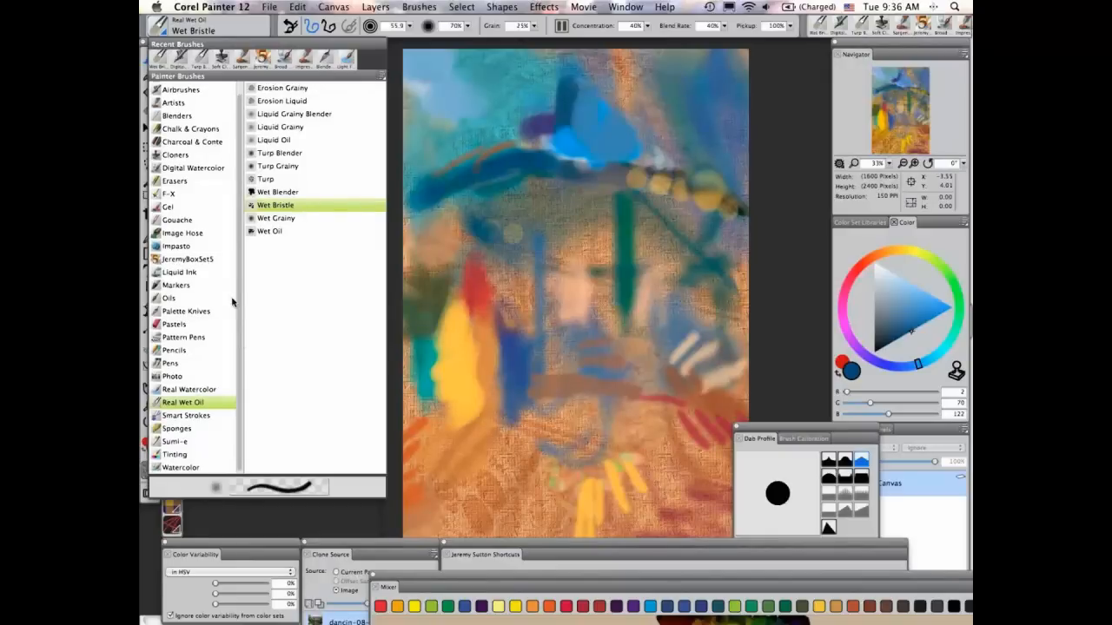
{"action": "scroll", "coordinate": [232, 304], "scroll_direction": "up", "scroll_amount": 1}
{"action": "scroll", "coordinate": [243, 365], "scroll_direction": "down", "scroll_amount": 1}
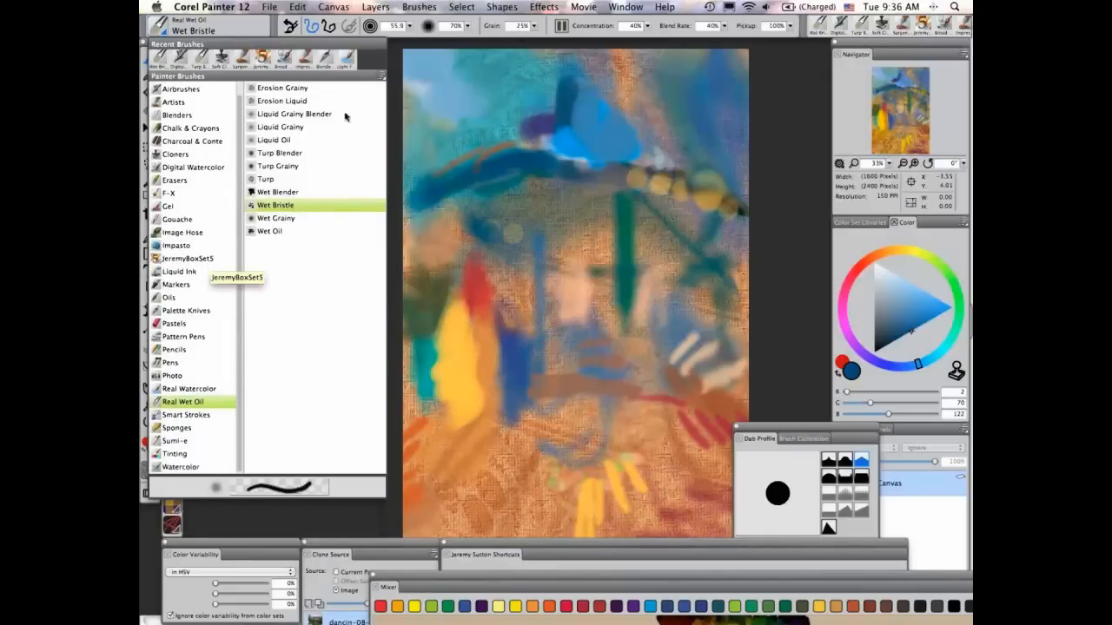
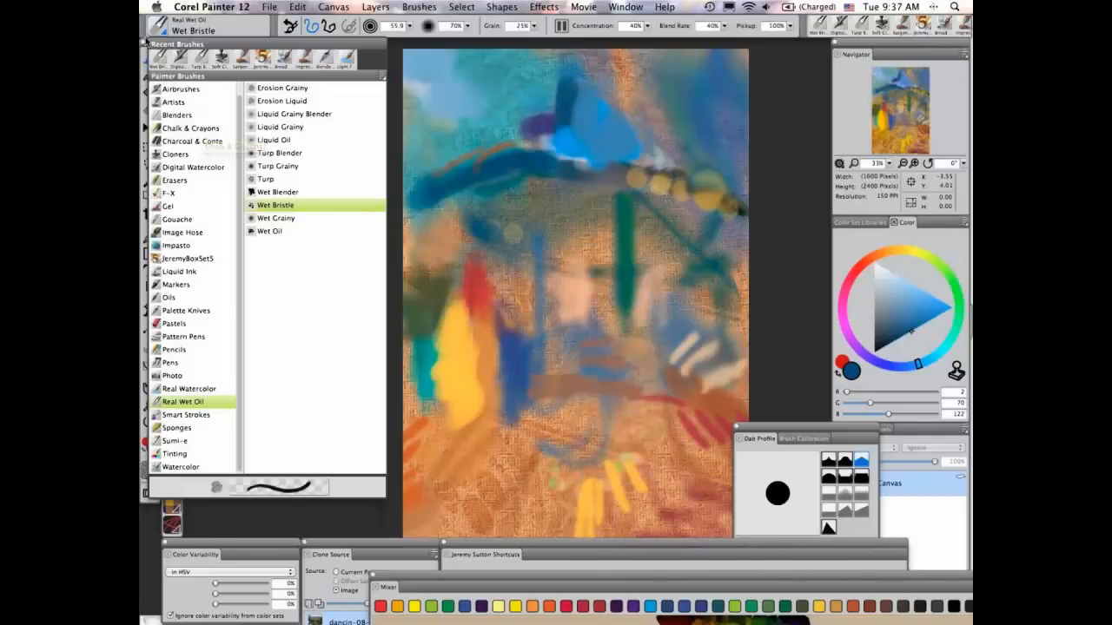
{"action": "left_click", "coordinate": [429, 129]}
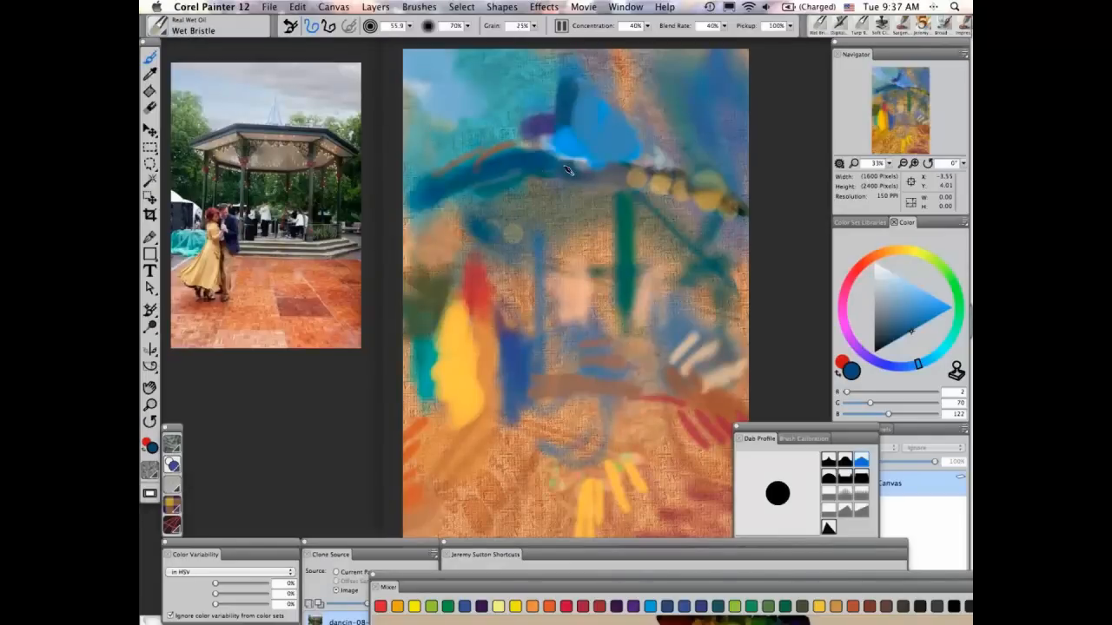
Extend the dark blue roof edge, paint the right post dark blue, and paint the left post dark green.
{"action": "left_click_drag", "start_coordinate": [583, 175], "coordinate": [606, 174]}
{"action": "mouse_move", "coordinate": [614, 318]}
{"action": "left_mouse_down"}
{"action": "mouse_move", "coordinate": [623, 293]}
{"action": "mouse_move", "coordinate": [619, 333]}
{"action": "left_mouse_up"}
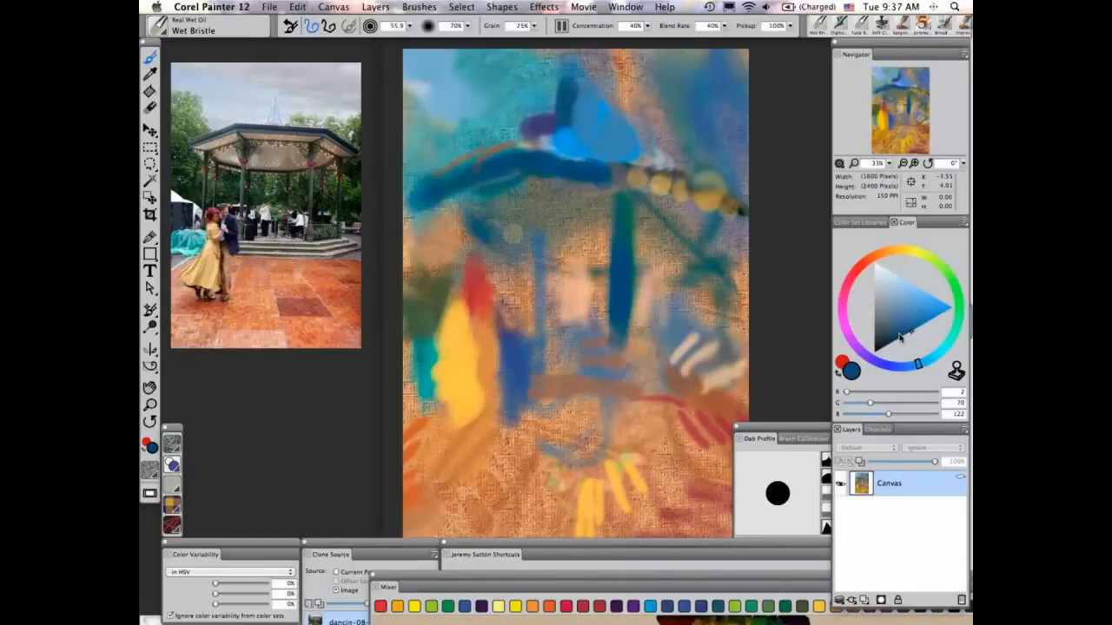
{"action": "left_click_drag", "start_coordinate": [899, 337], "coordinate": [956, 316]}
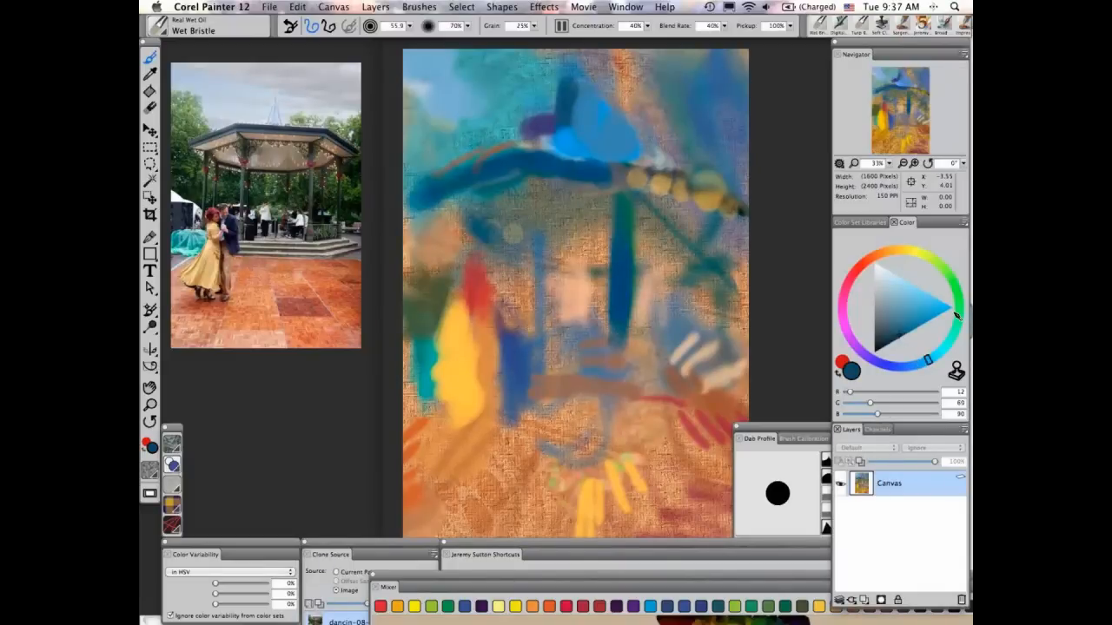
{"action": "left_click", "coordinate": [956, 316]}
{"action": "left_click_drag", "start_coordinate": [538, 187], "coordinate": [538, 289]}
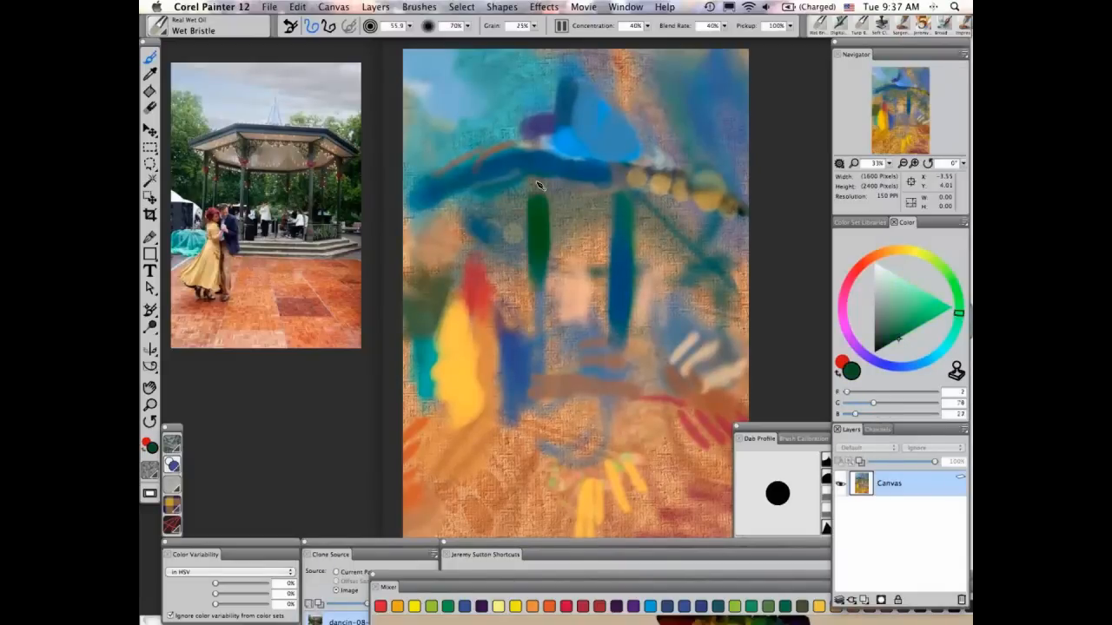
Dab dark red at the tops of both posts, reducing the brush size to 27.6, and add lighter pink on the blue post.
{"action": "left_click", "coordinate": [849, 280]}
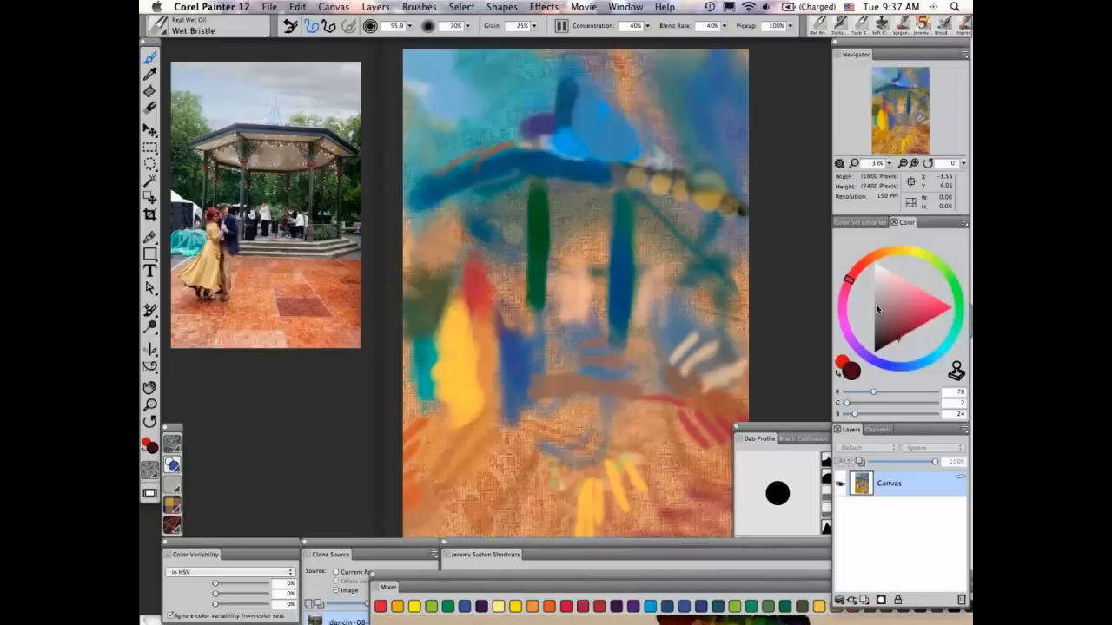
{"action": "left_click", "coordinate": [899, 336]}
{"action": "left_click", "coordinate": [535, 204]}
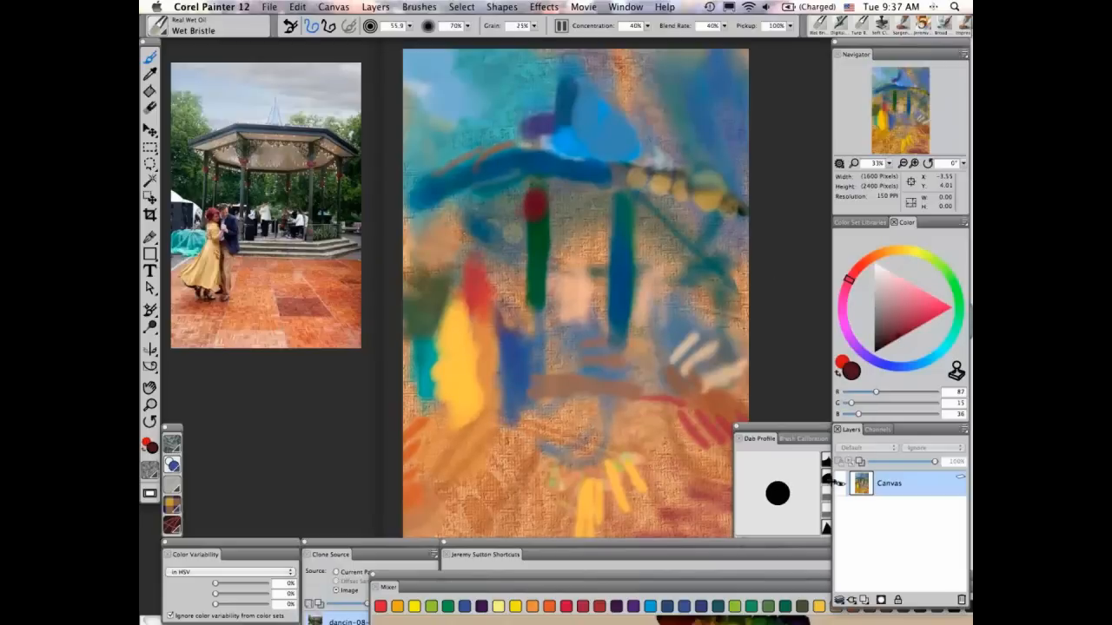
{"action": "left_click", "coordinate": [791, 429]}
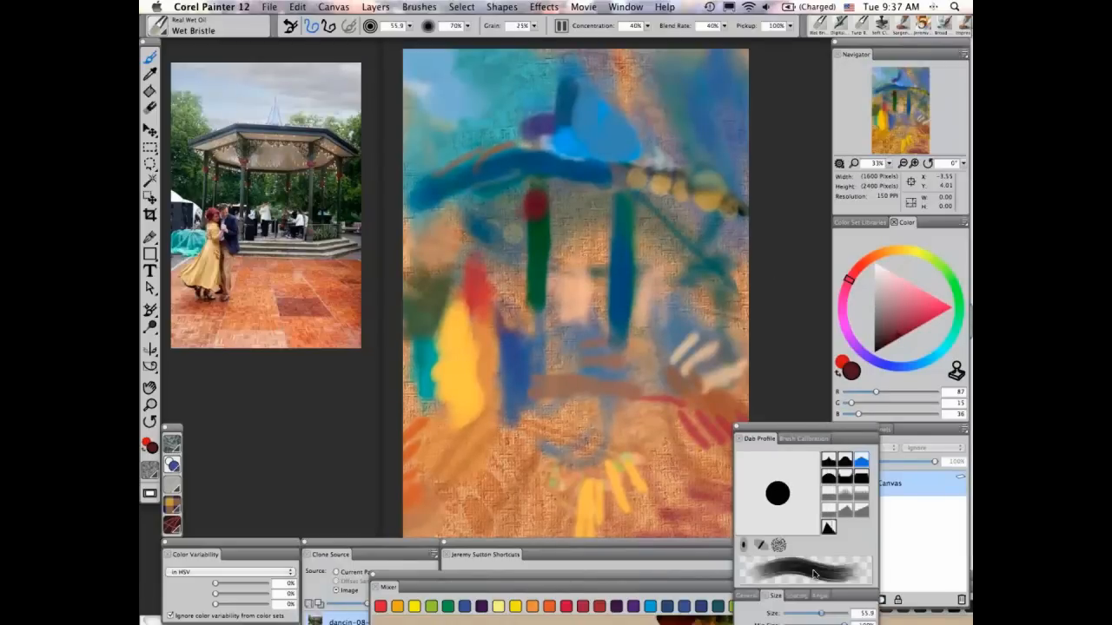
{"action": "key", "text": "bracketleft"}
{"action": "left_click_drag", "start_coordinate": [627, 231], "coordinate": [624, 209]}
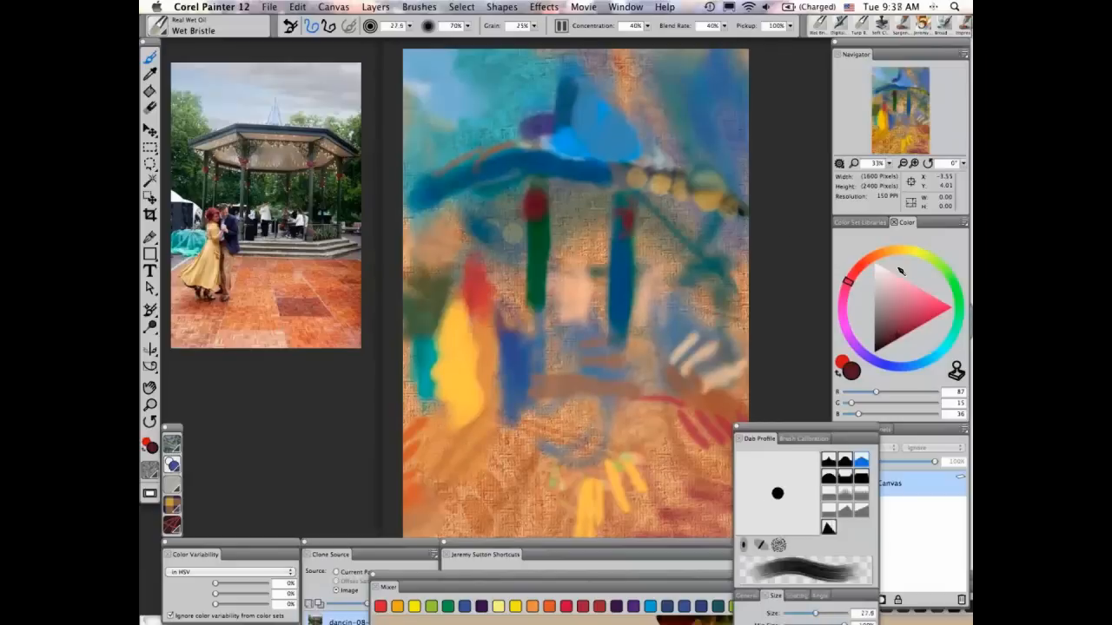
{"action": "left_click", "coordinate": [901, 298]}
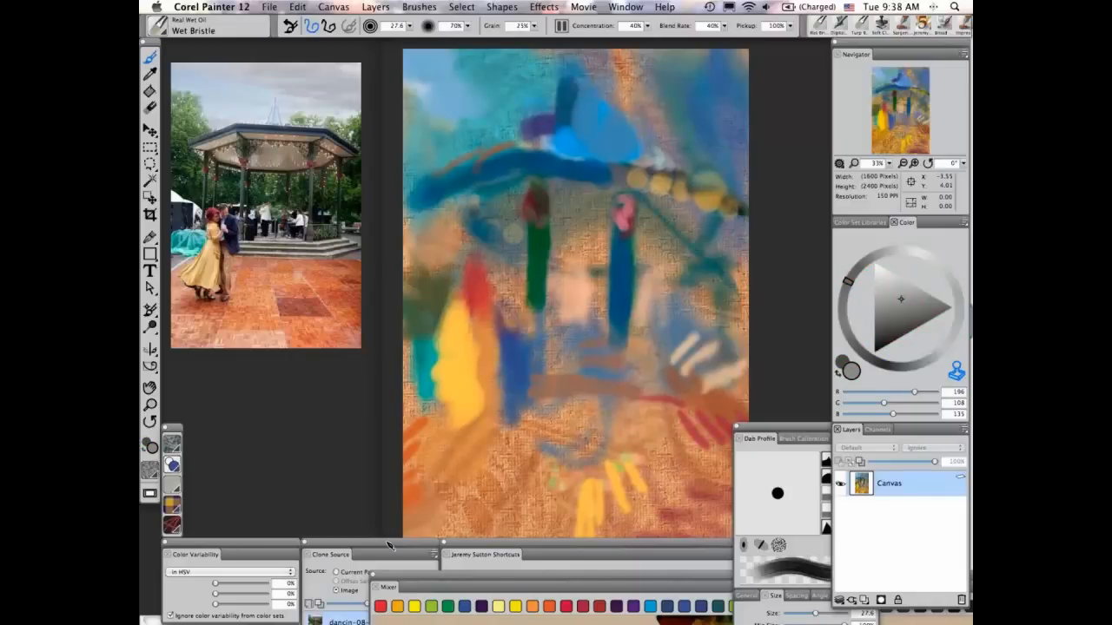
With Clone Color on, brush colour from the source photo over the lower ends of both posts.
{"action": "left_click", "coordinate": [388, 545]}
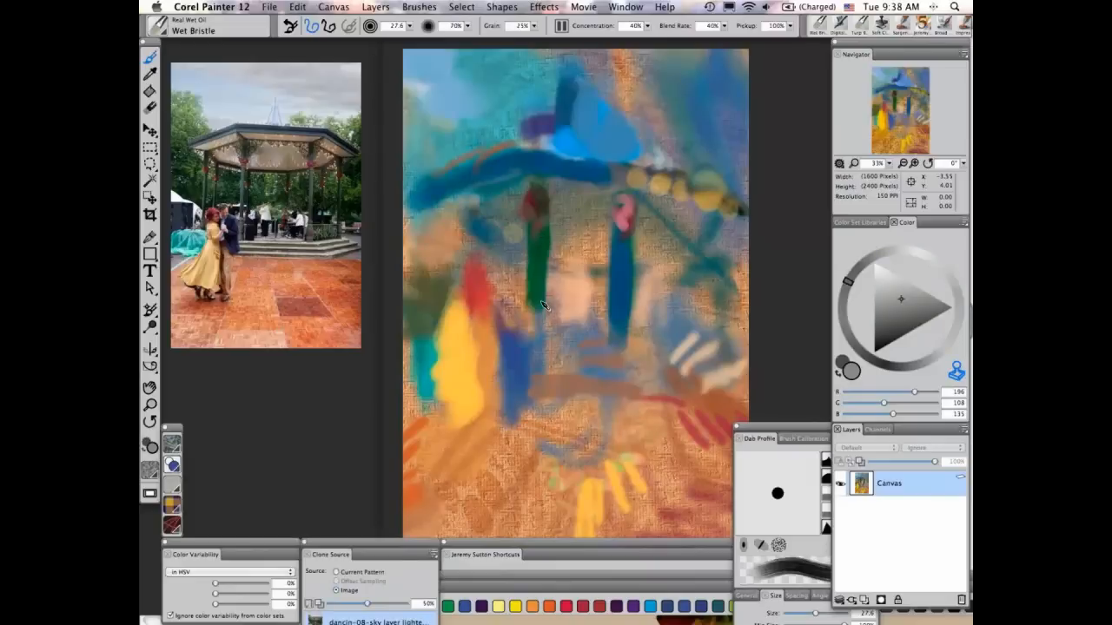
{"action": "left_click_drag", "start_coordinate": [543, 304], "coordinate": [541, 327]}
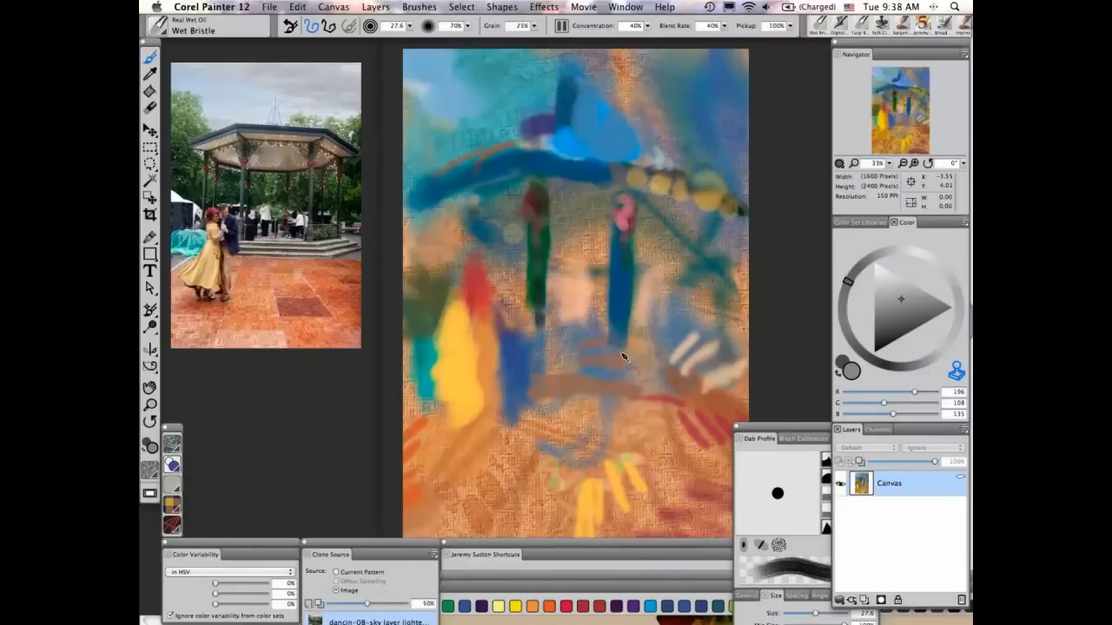
{"action": "left_click_drag", "start_coordinate": [624, 318], "coordinate": [620, 351]}
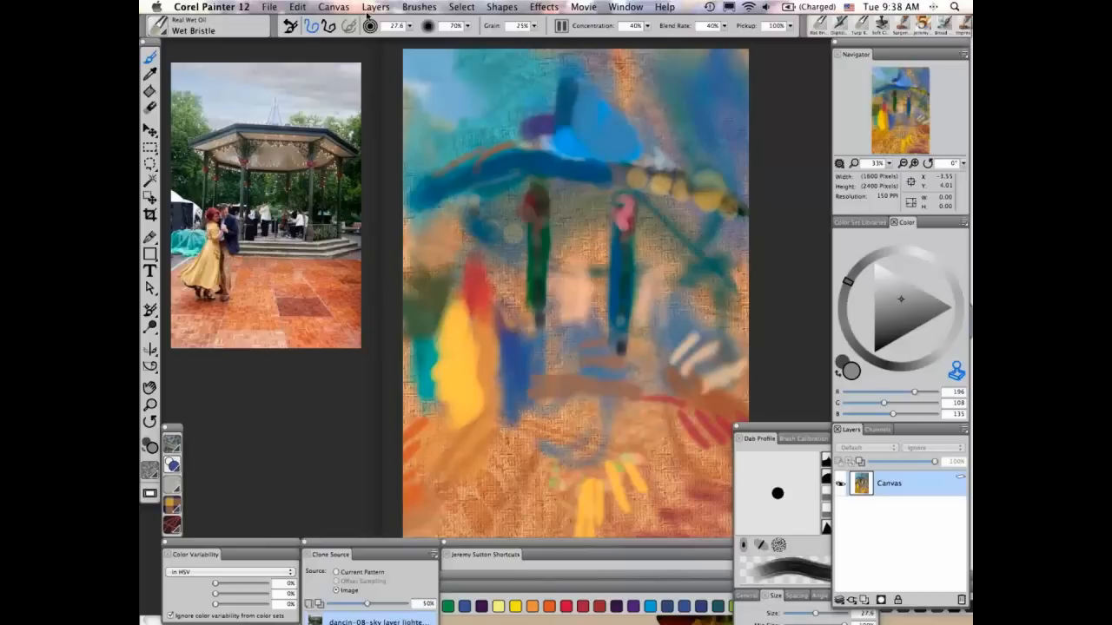
Turn on Tracing Paper to overlay the source photo on the painting.
{"action": "left_click", "coordinate": [333, 7]}
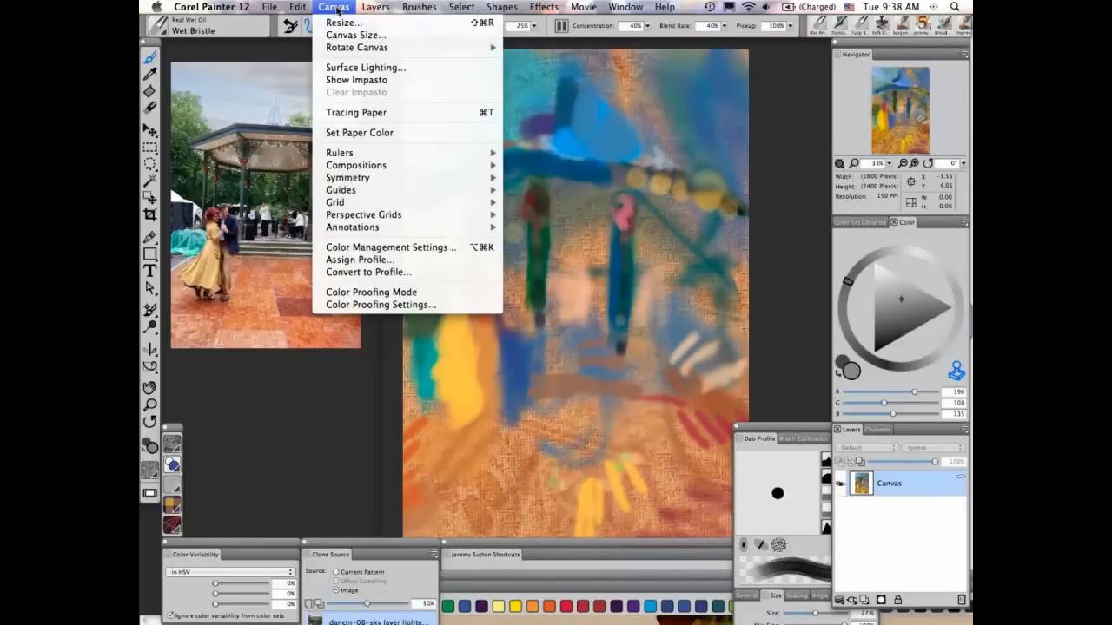
{"action": "left_click", "coordinate": [391, 112]}
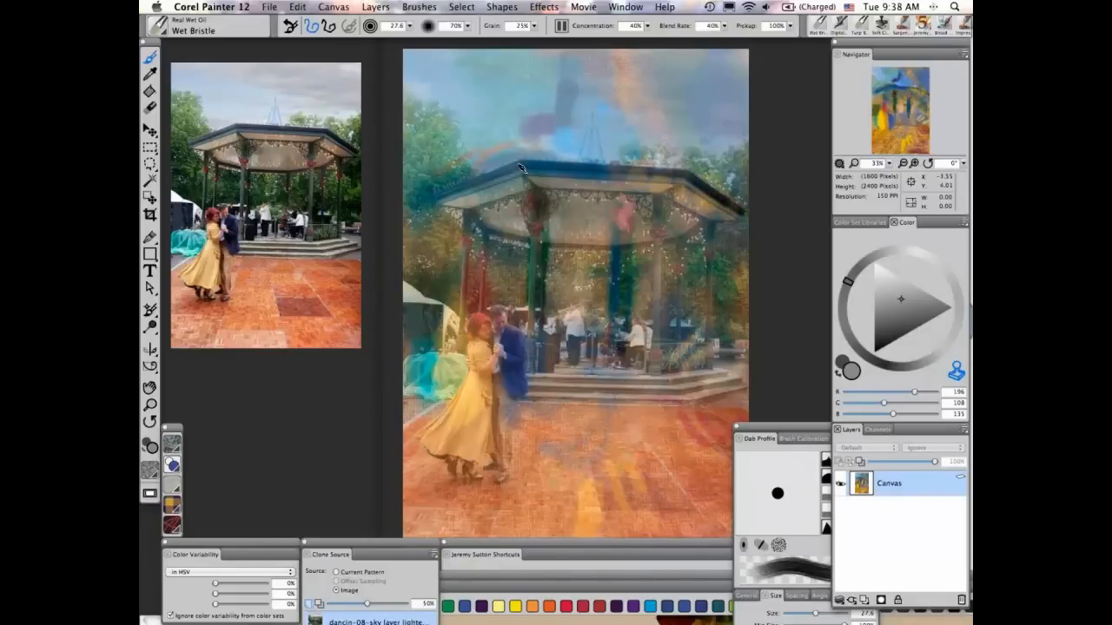
Brush clone colour from the source photo along the roof's central spire and turn off Tracing Paper.
{"action": "left_click_drag", "start_coordinate": [590, 116], "coordinate": [594, 161]}
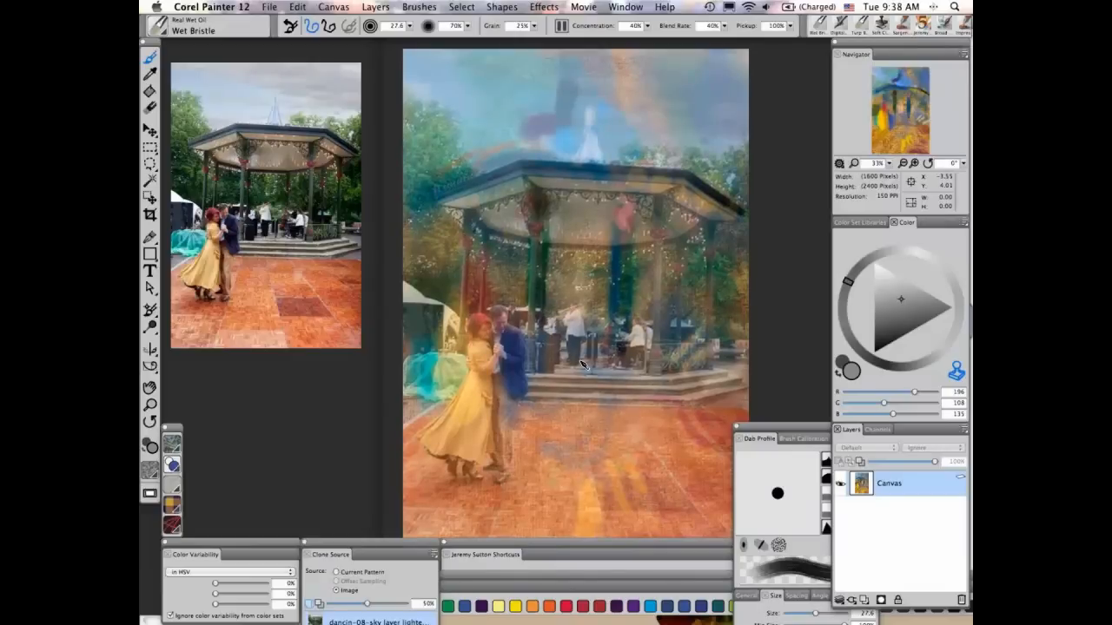
{"action": "key", "text": "super+t"}
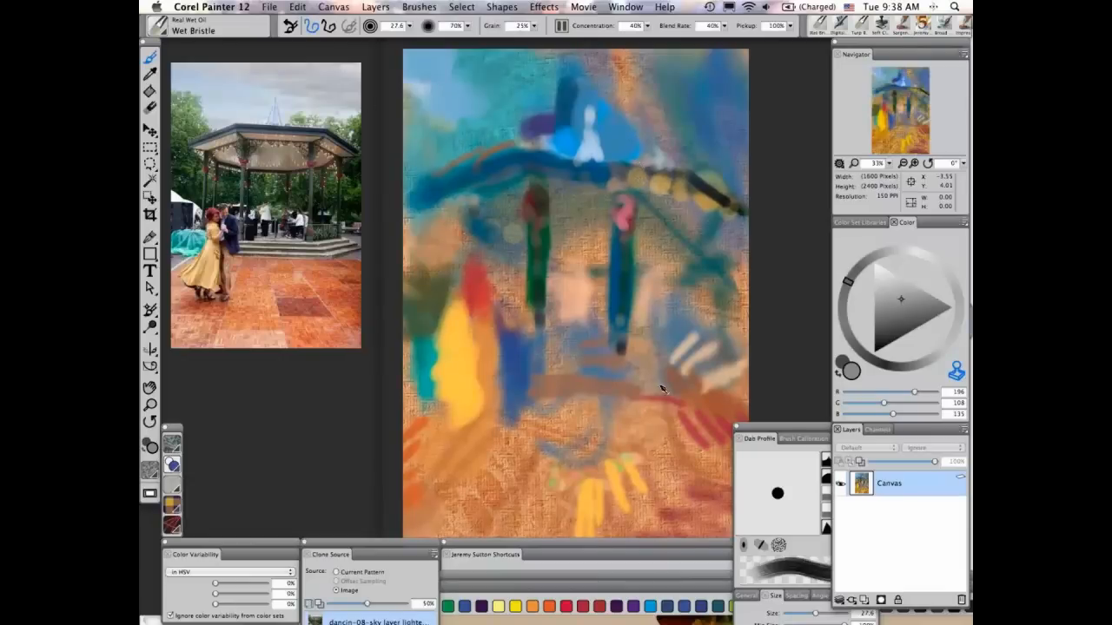
Bring the brush controls into full view, examine the Real Wet Oil and Brush Calibration settings, and move them back out of the way.
{"action": "left_click", "coordinate": [781, 426]}
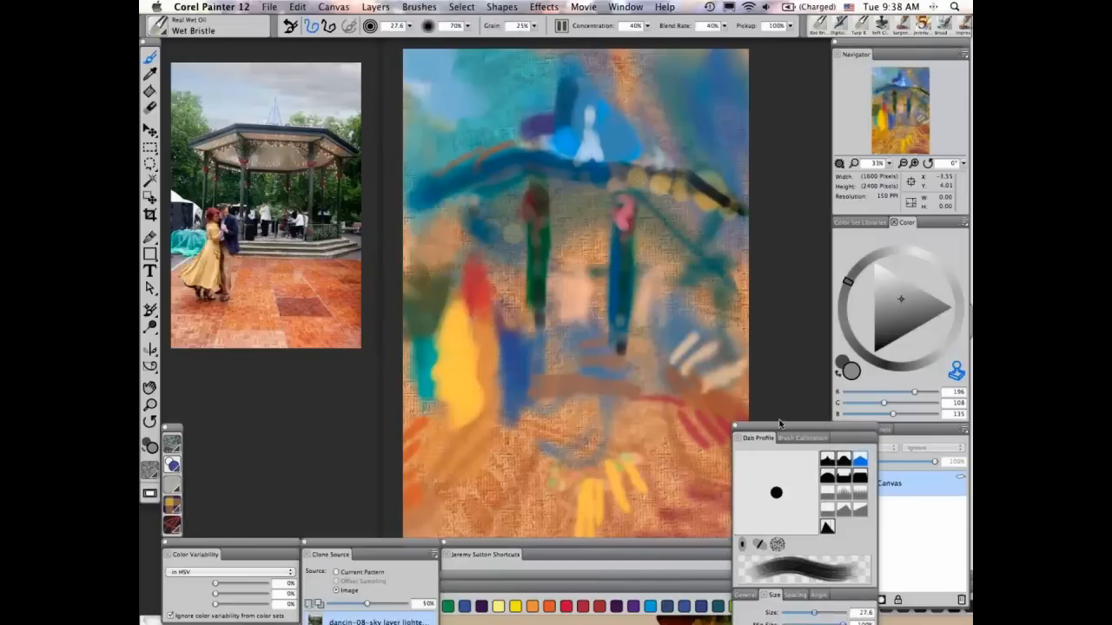
{"action": "left_click_drag", "start_coordinate": [782, 426], "coordinate": [742, 315]}
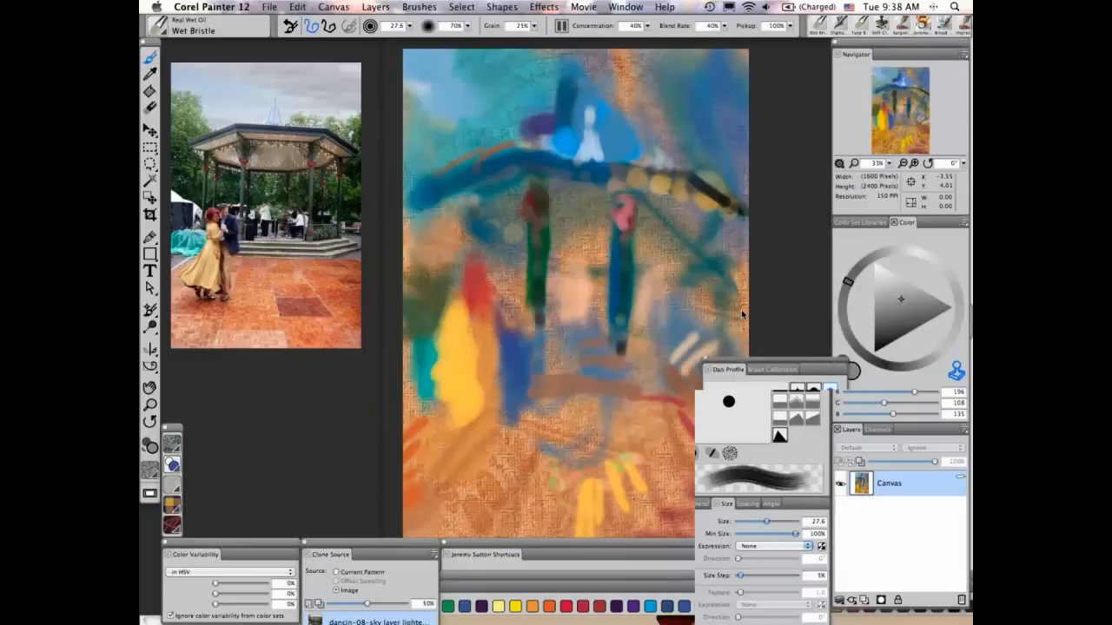
{"action": "left_click_drag", "start_coordinate": [742, 315], "coordinate": [722, 105]}
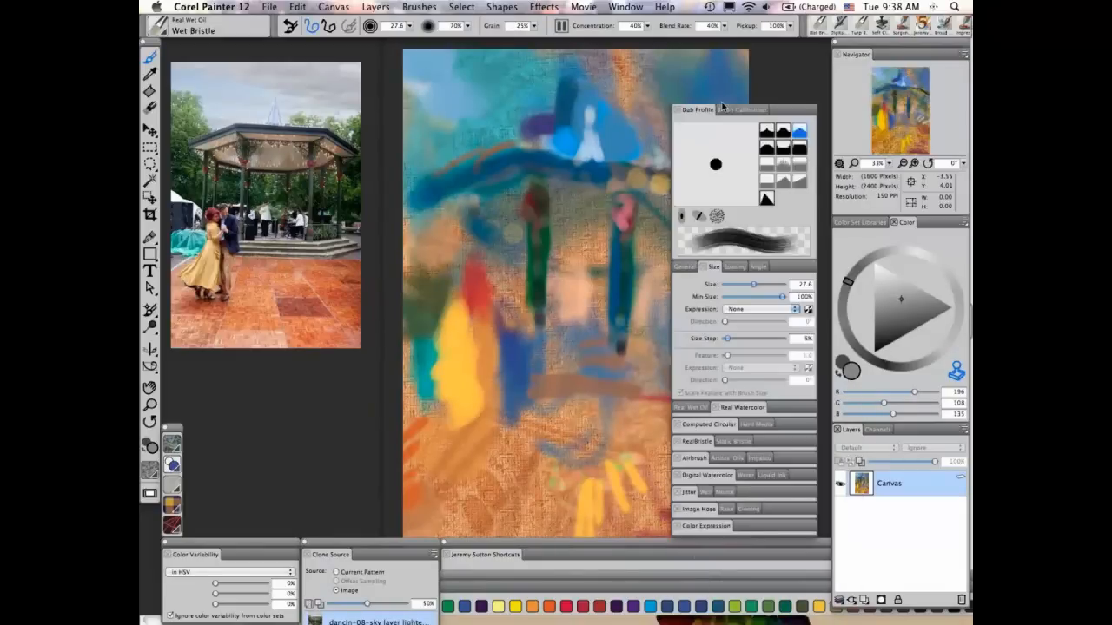
{"action": "left_click_drag", "start_coordinate": [722, 105], "coordinate": [735, 49]}
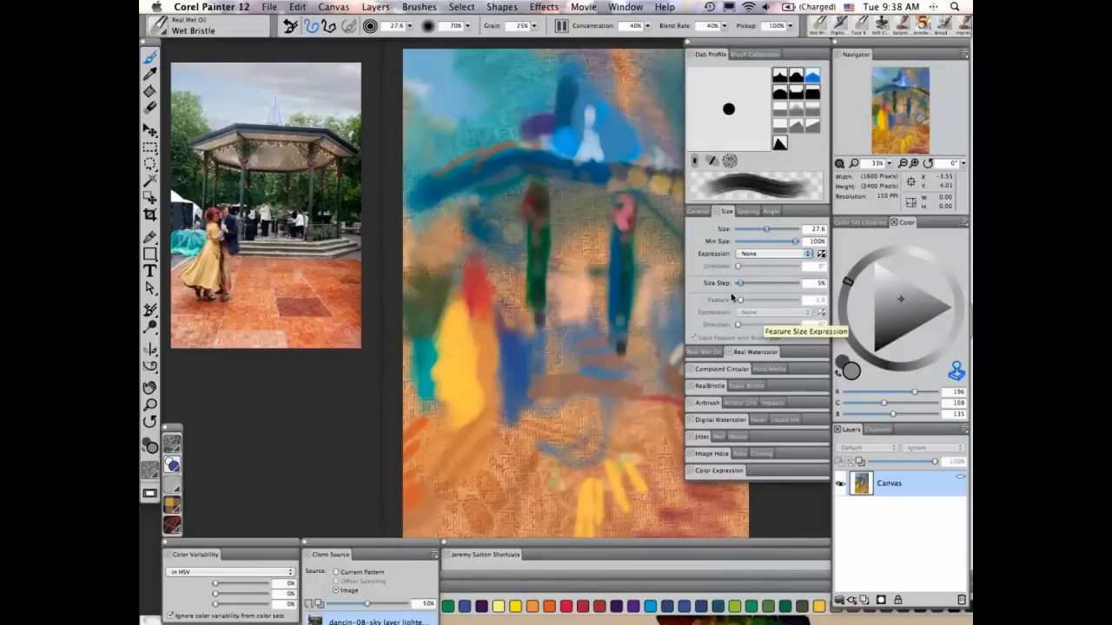
{"action": "left_click", "coordinate": [711, 353]}
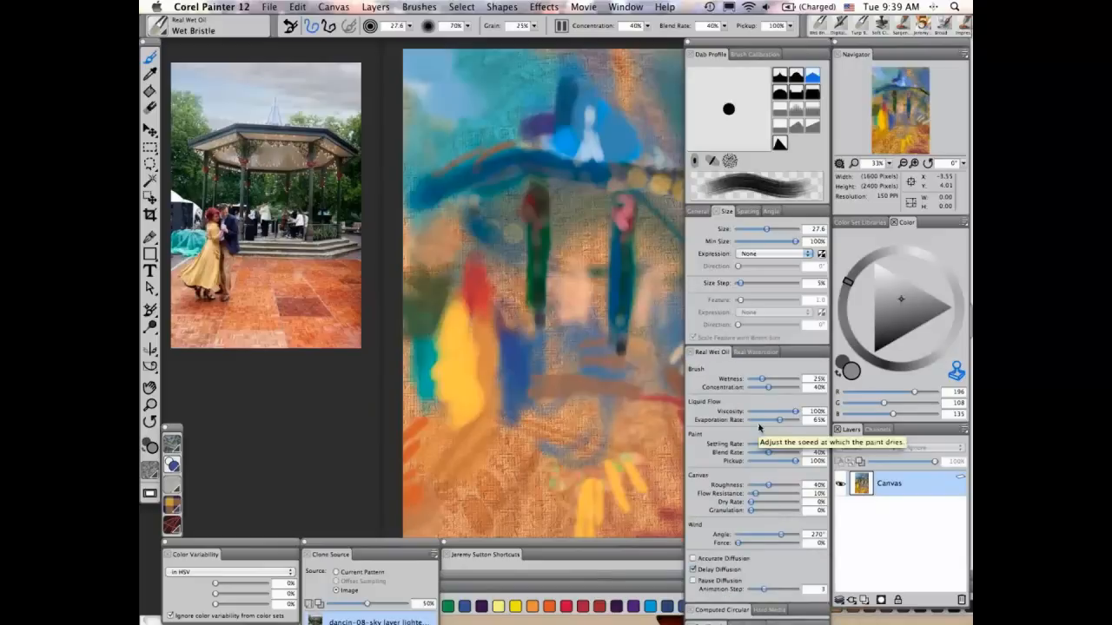
{"action": "left_click", "coordinate": [717, 354]}
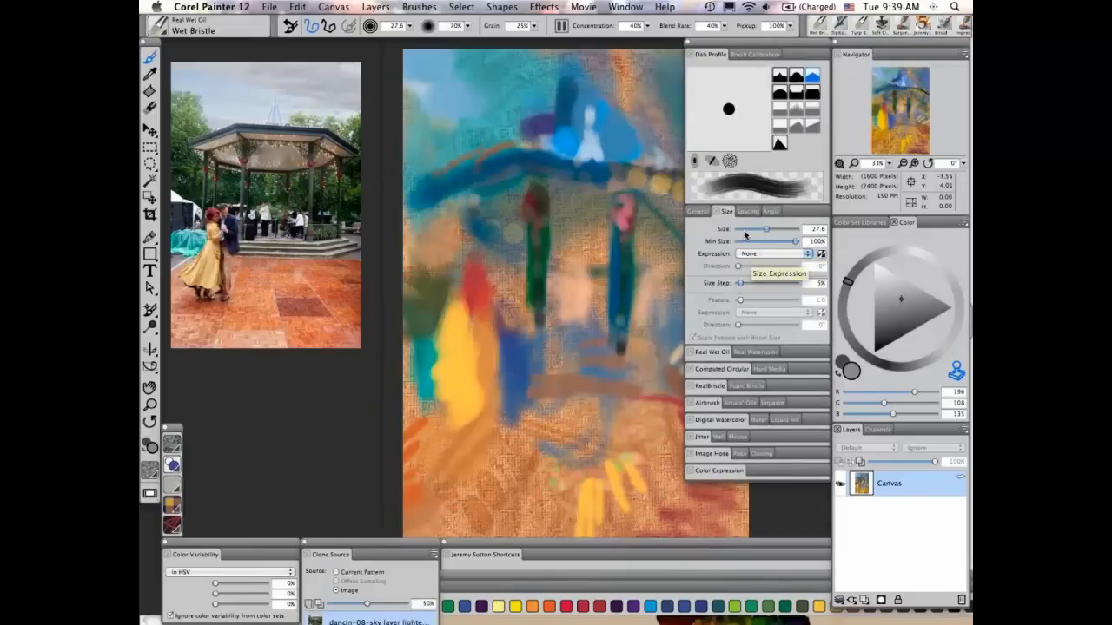
{"action": "left_click", "coordinate": [762, 56]}
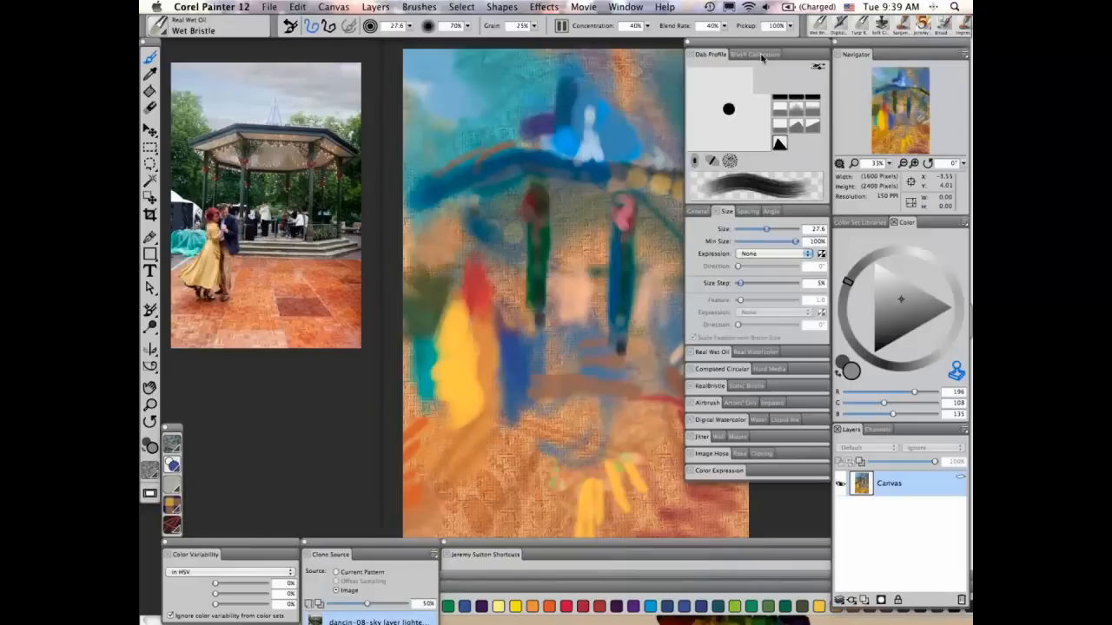
{"action": "left_click", "coordinate": [761, 57]}
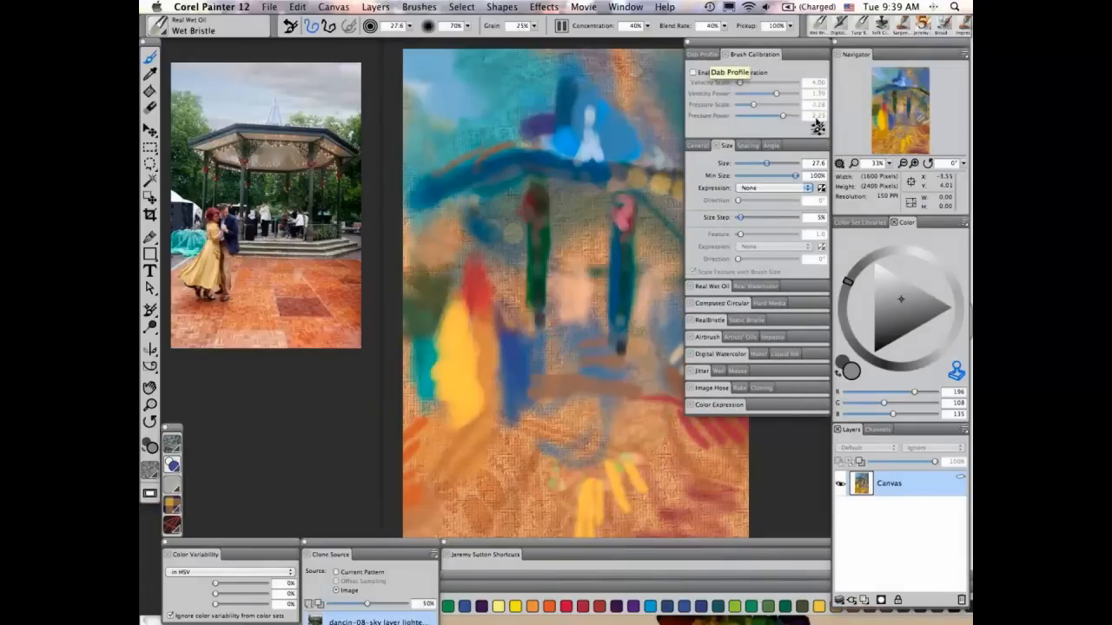
{"action": "left_click", "coordinate": [703, 54]}
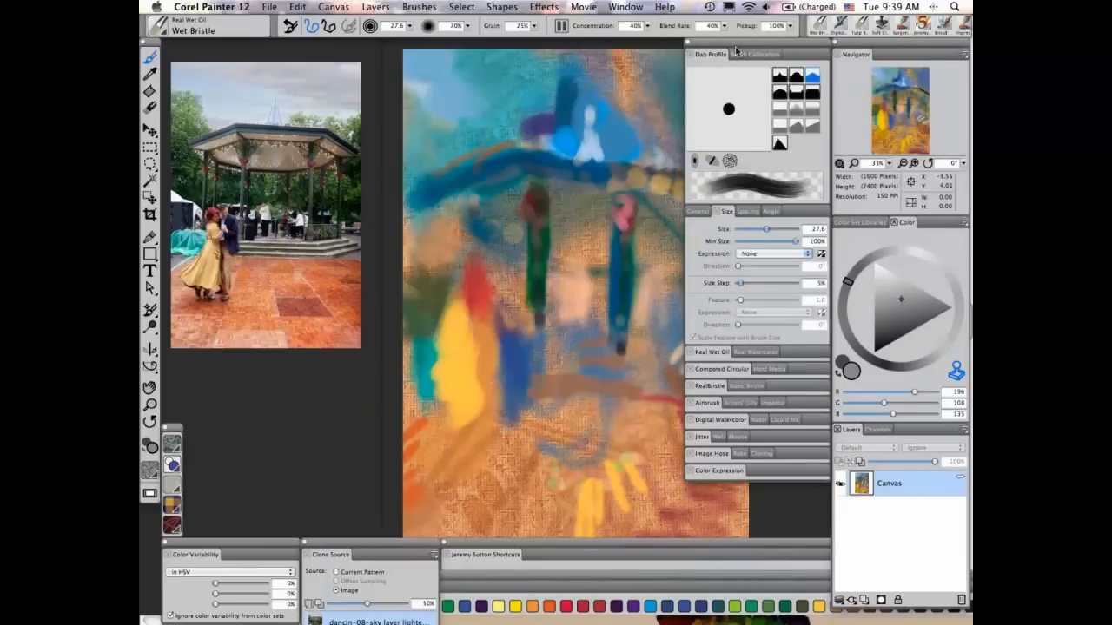
{"action": "left_click_drag", "start_coordinate": [736, 52], "coordinate": [741, 459]}
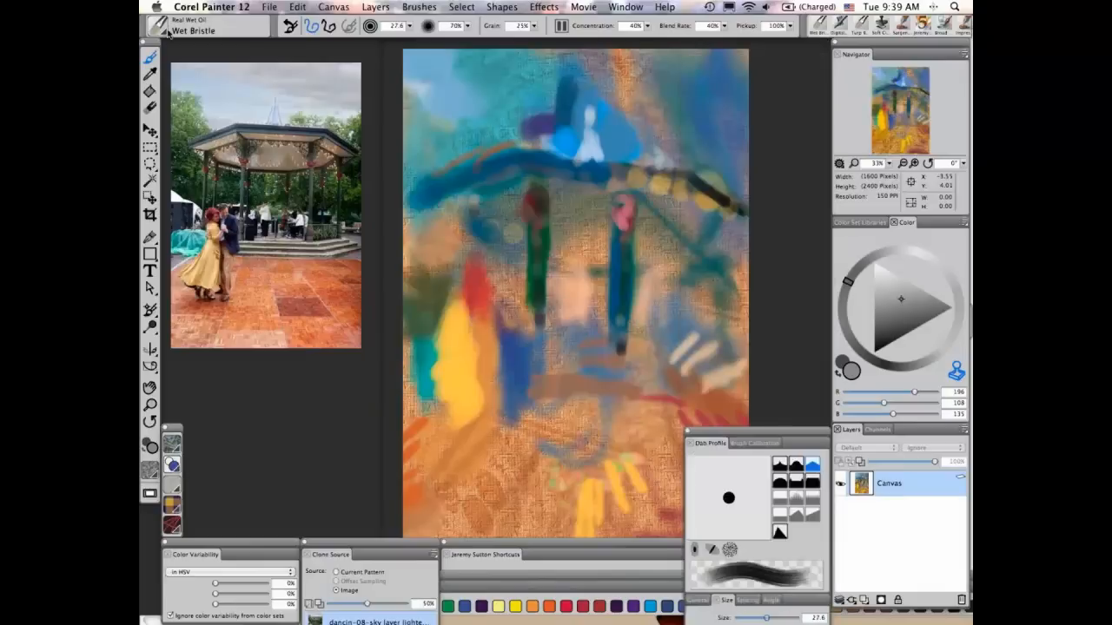
Choose the Real Wet Oil Turp Blender at 75% zoom and blend the paint around the blue post and its pink top.
{"action": "left_click", "coordinate": [161, 28]}
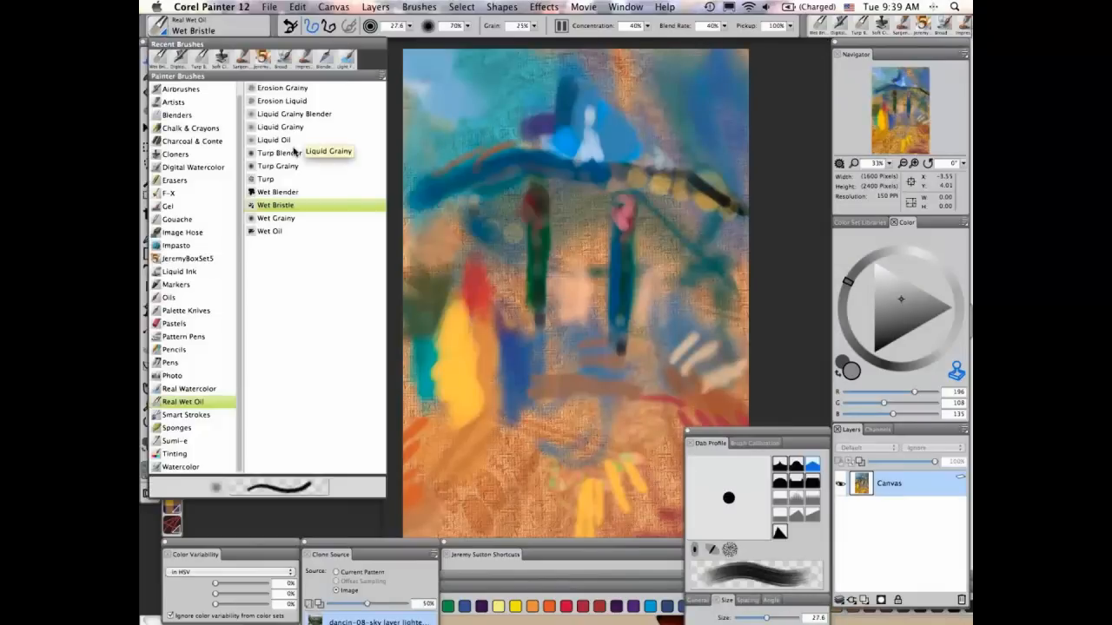
{"action": "left_click", "coordinate": [265, 179]}
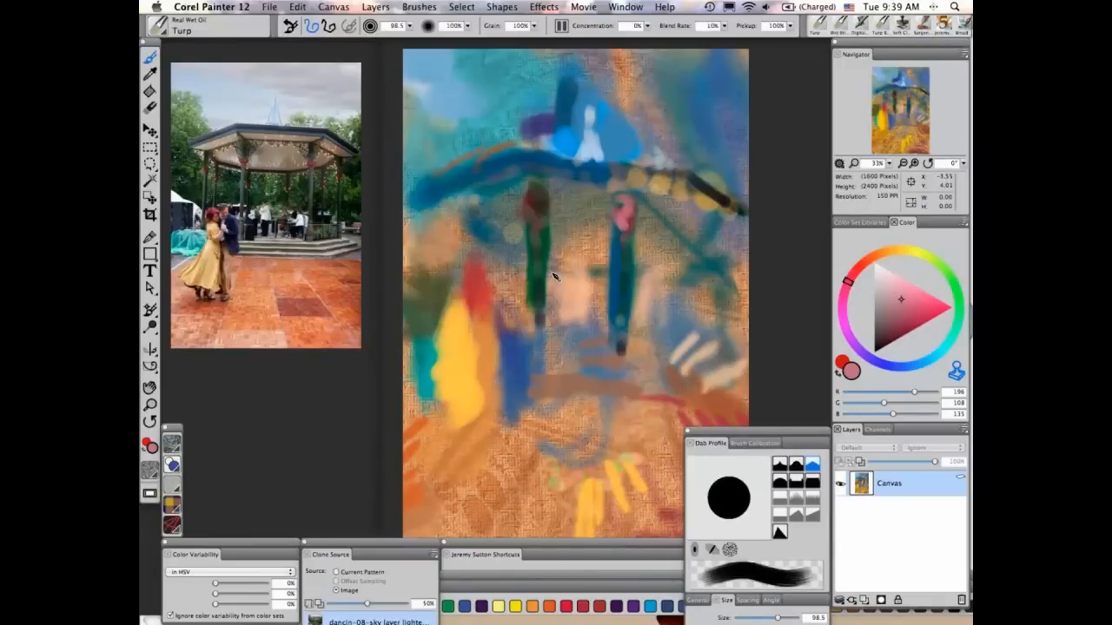
{"action": "key", "text": "super+equal"}
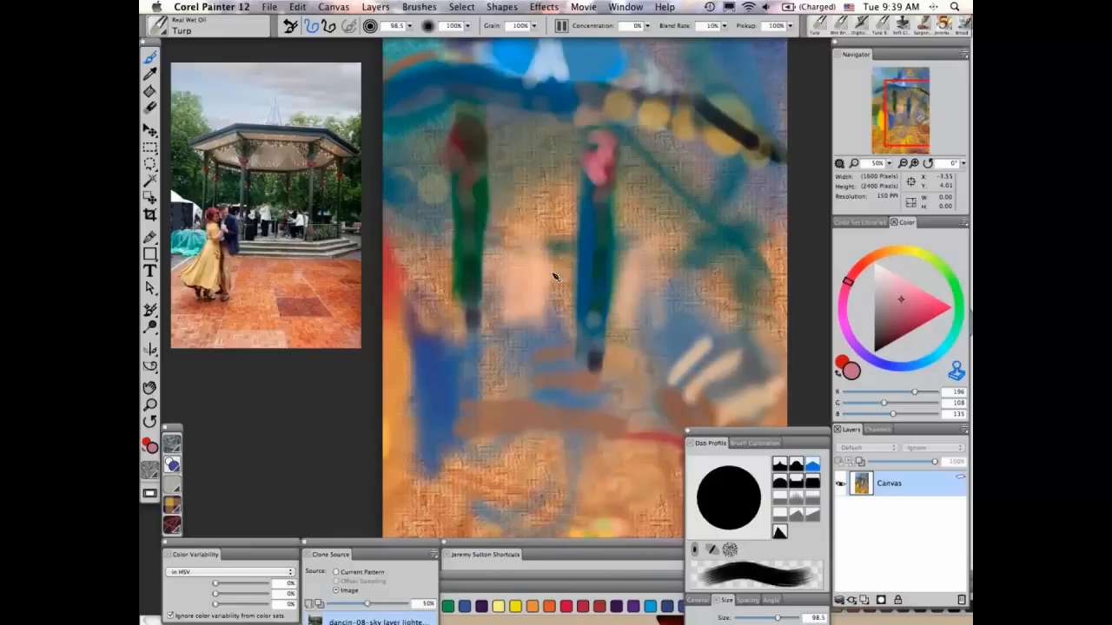
{"action": "key", "text": "super+equal"}
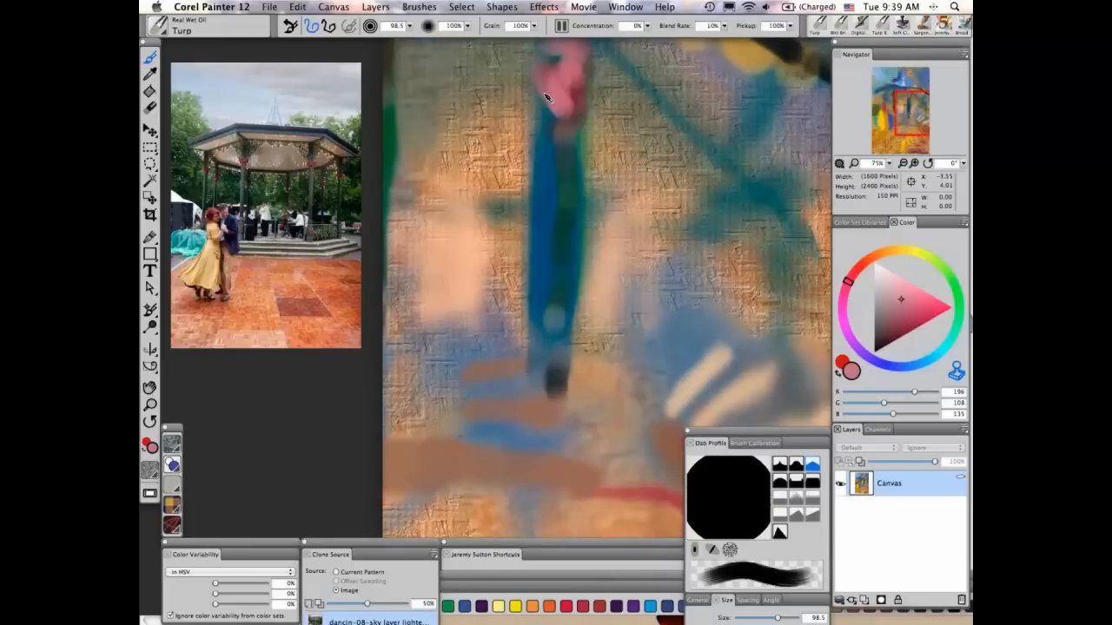
{"action": "left_click", "coordinate": [164, 31]}
{"action": "left_click", "coordinate": [297, 154]}
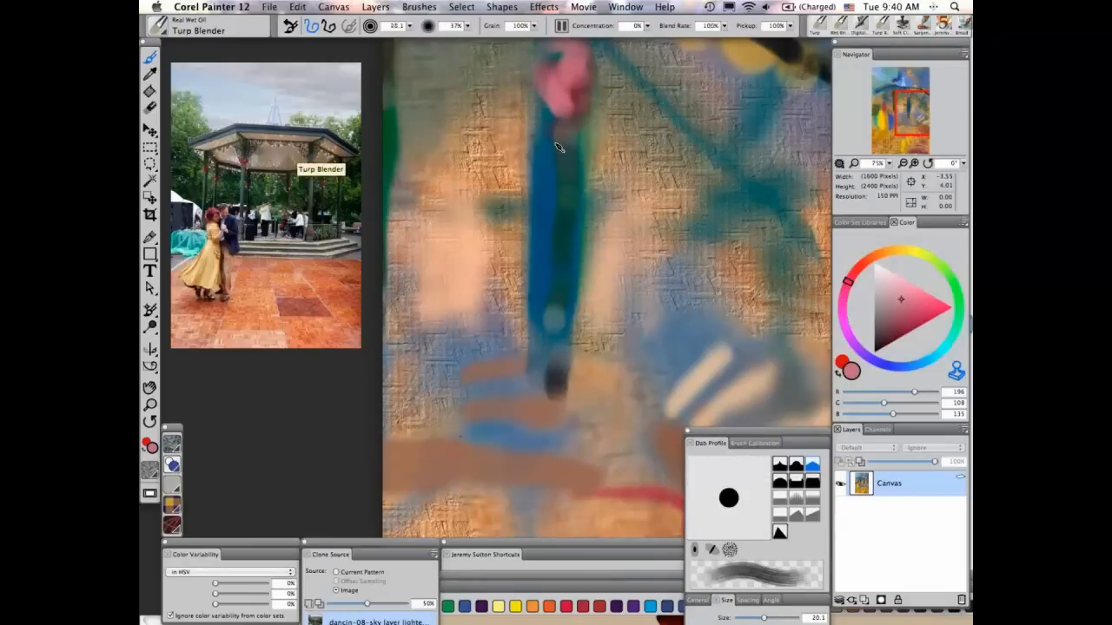
{"action": "left_click_drag", "start_coordinate": [559, 148], "coordinate": [568, 245]}
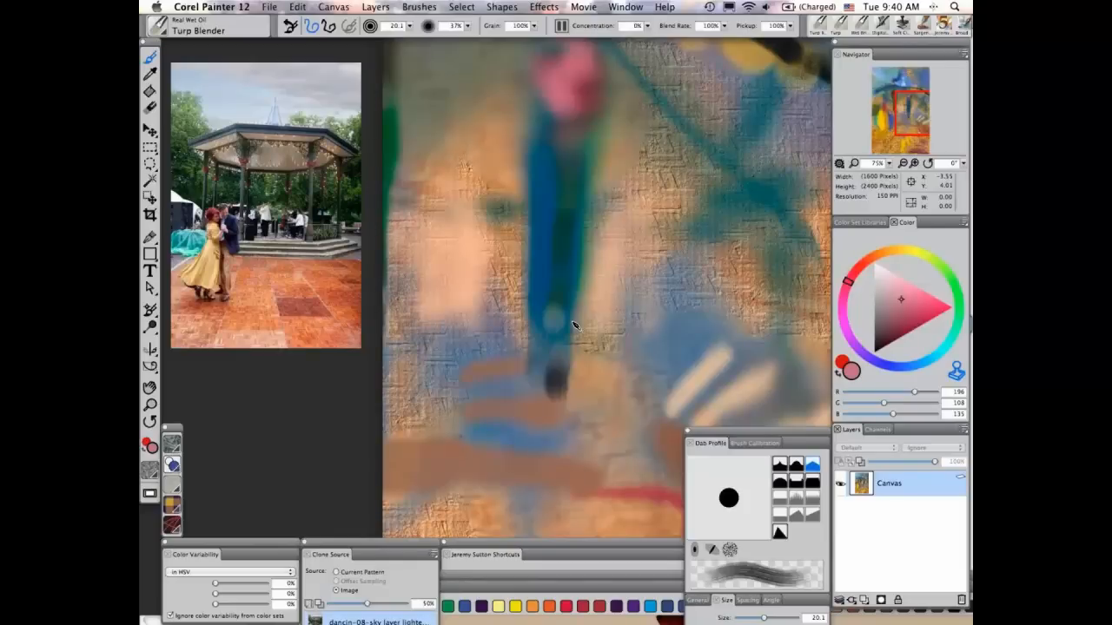
Bring up the dancin-23 painting and close "dancin-21-real wet oil turp blender.rif" without saving changes.
{"action": "left_click", "coordinate": [627, 9]}
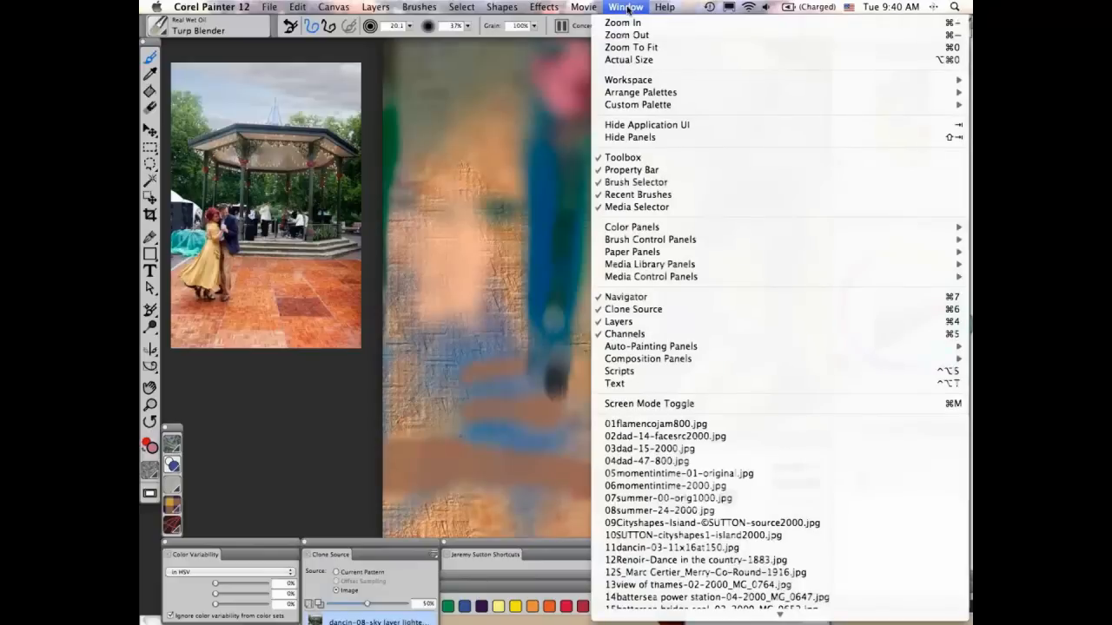
{"action": "left_click", "coordinate": [686, 585]}
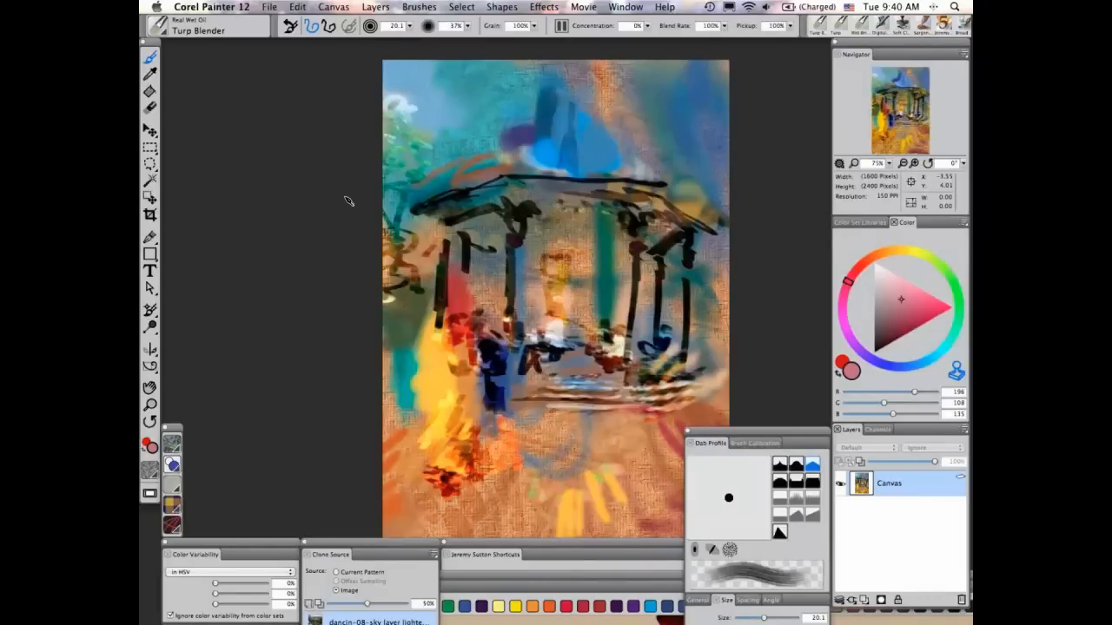
{"action": "key", "text": "super+w"}
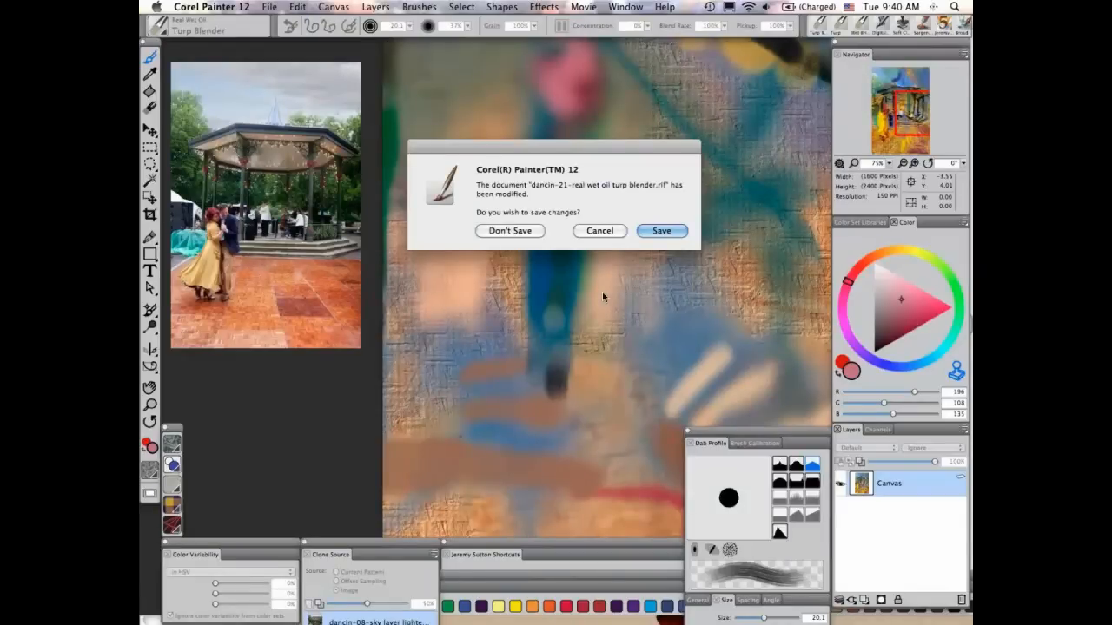
{"action": "key", "text": "super+d"}
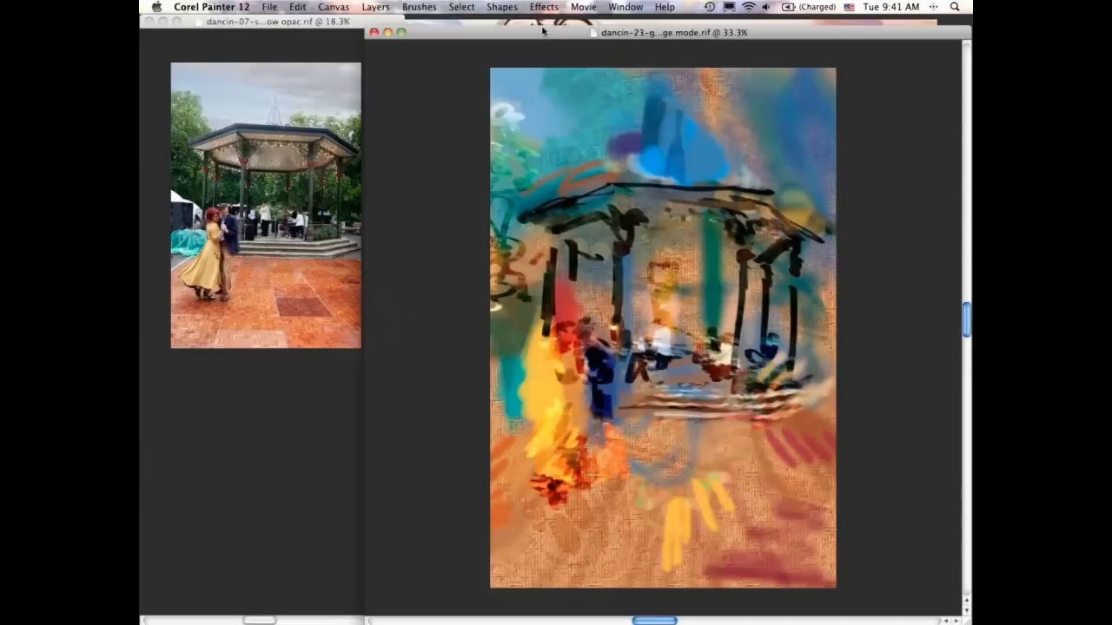
Position and resize the dancin-23 painting window beside the source photo, and show the hidden panels.
{"action": "left_click_drag", "start_coordinate": [542, 32], "coordinate": [549, 21]}
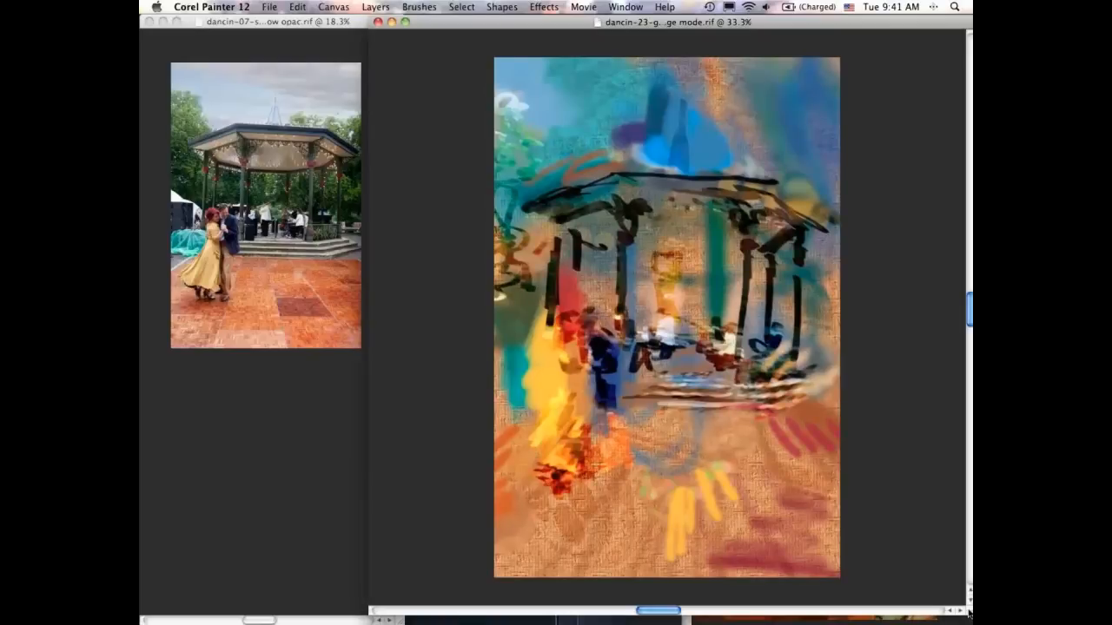
{"action": "left_click_drag", "start_coordinate": [968, 614], "coordinate": [969, 622]}
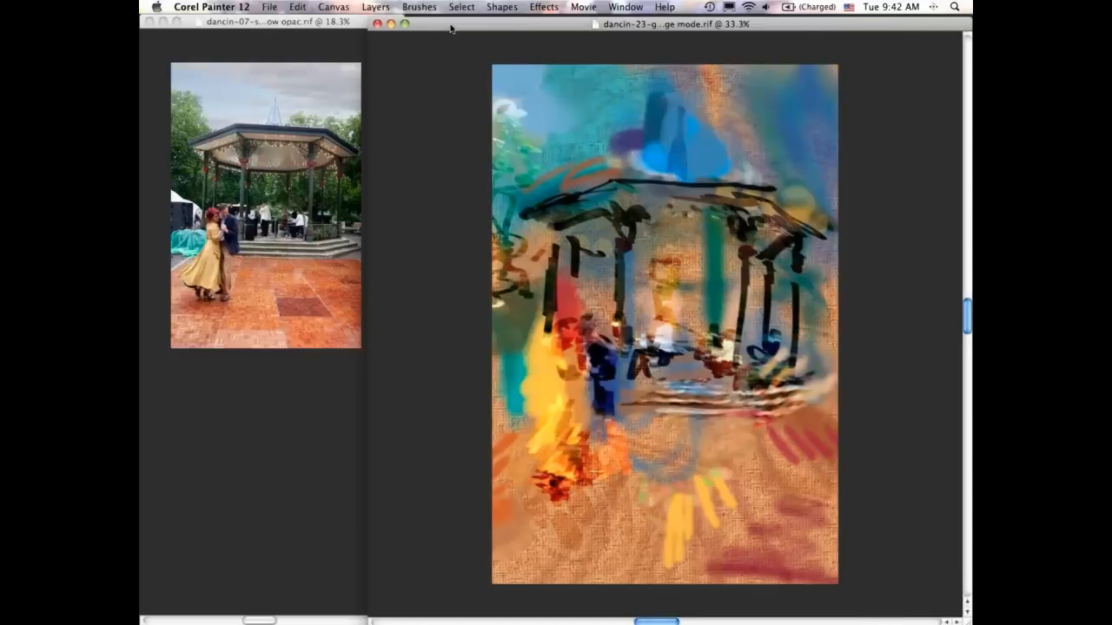
{"action": "key", "text": "Tab"}
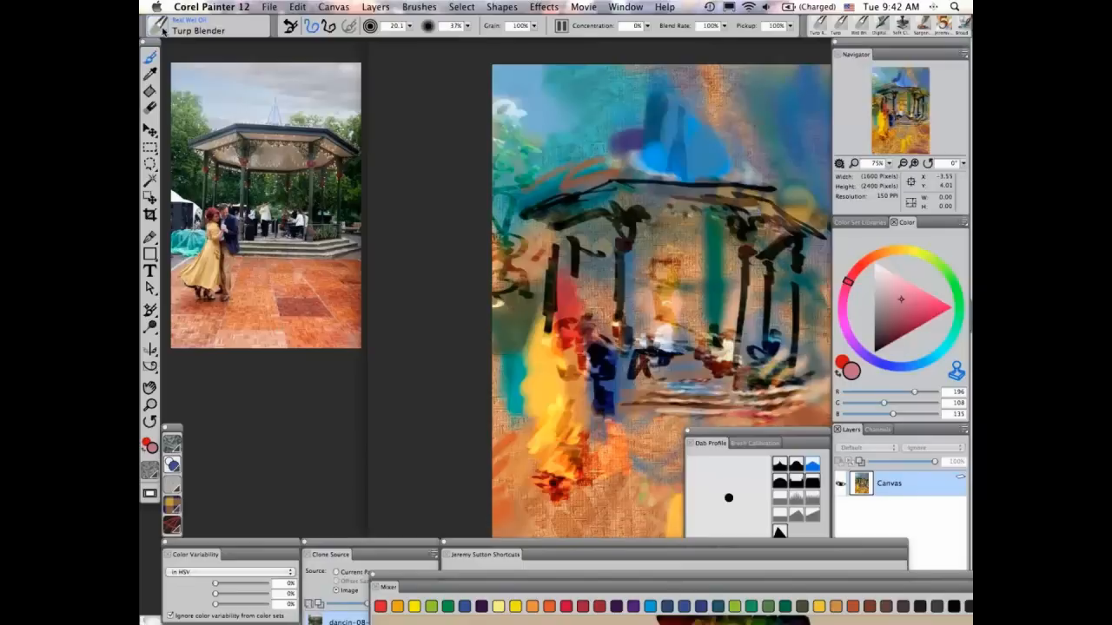
Choose the Gel Camelhair brush, dab red on the roof's left end, and reset the brush to its default settings.
{"action": "left_click", "coordinate": [162, 31]}
{"action": "left_click", "coordinate": [174, 206]}
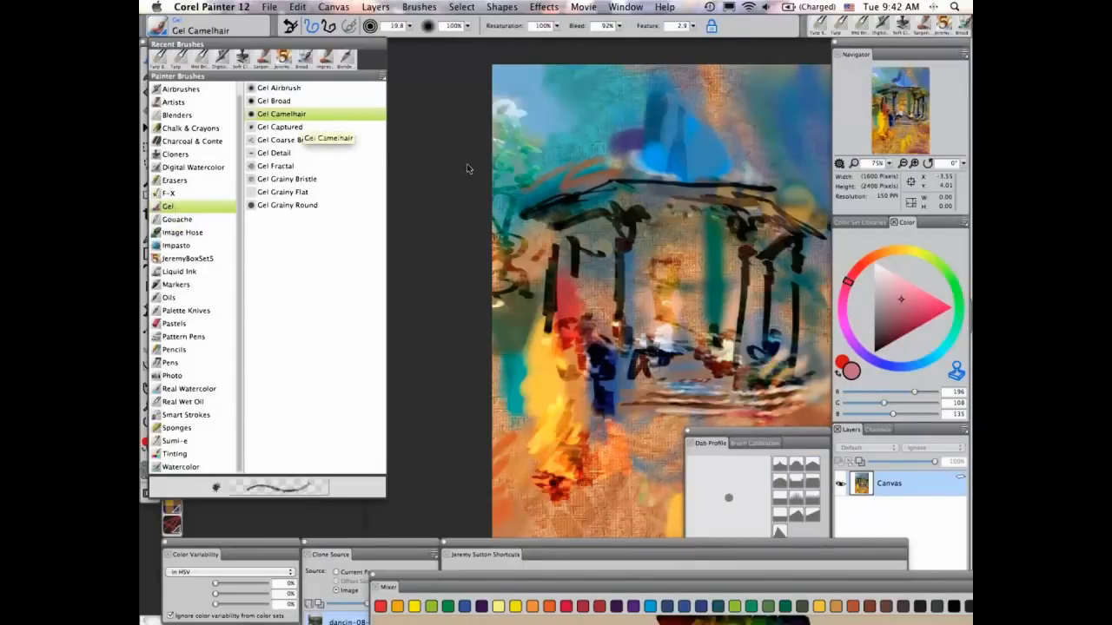
{"action": "left_click", "coordinate": [551, 199]}
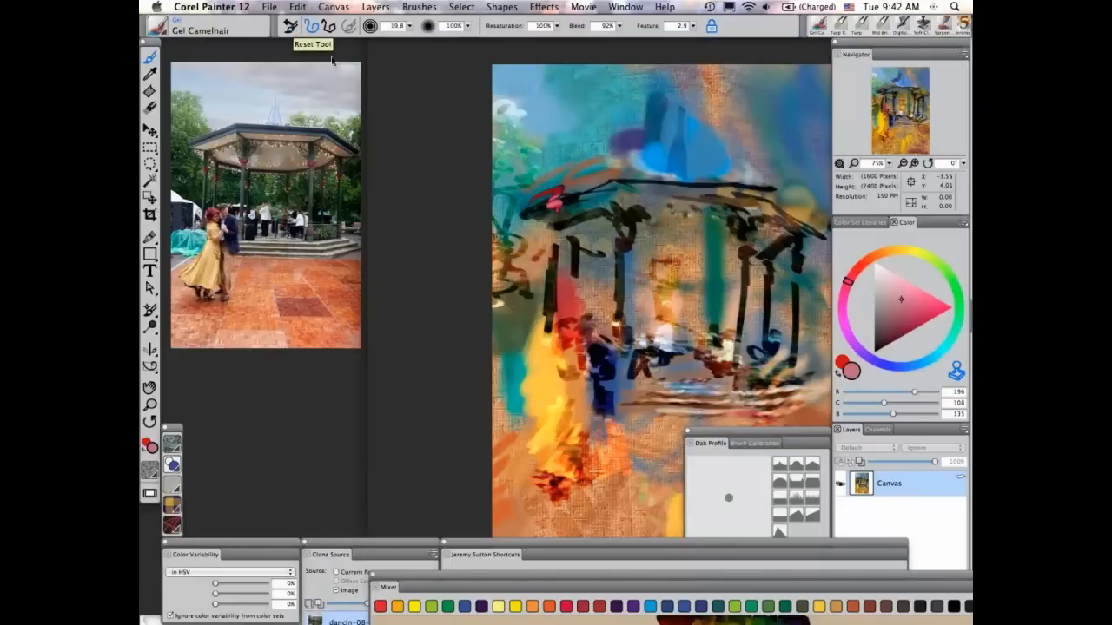
{"action": "left_click", "coordinate": [290, 26]}
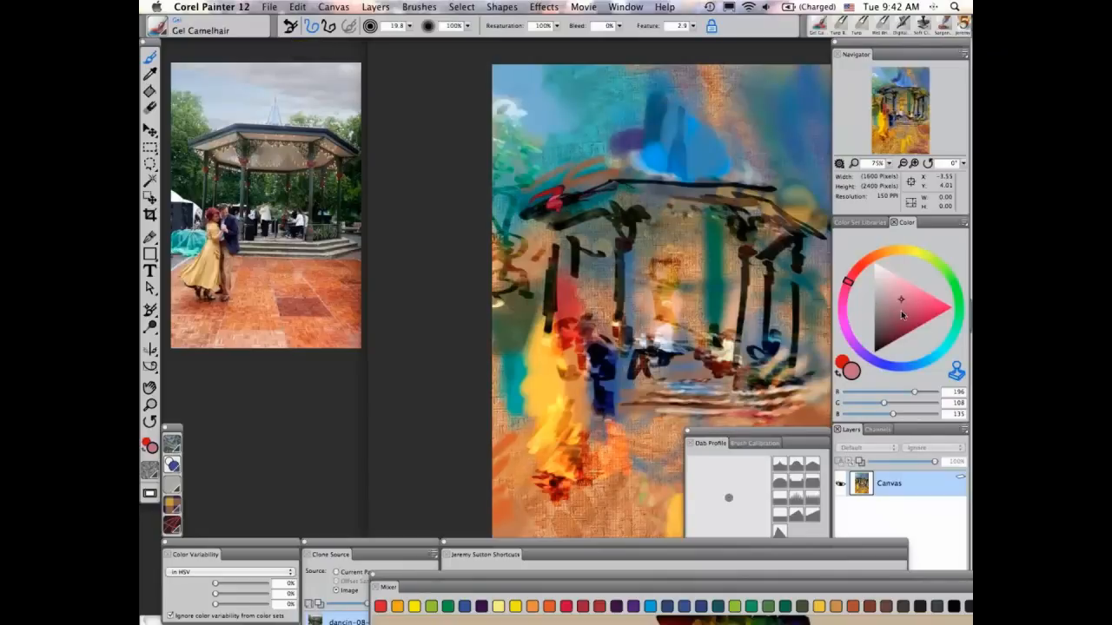
Pick a dark red and brush it along the bandstand's roof edge and down the upper part of the left post.
{"action": "left_click_drag", "start_coordinate": [910, 322], "coordinate": [924, 323]}
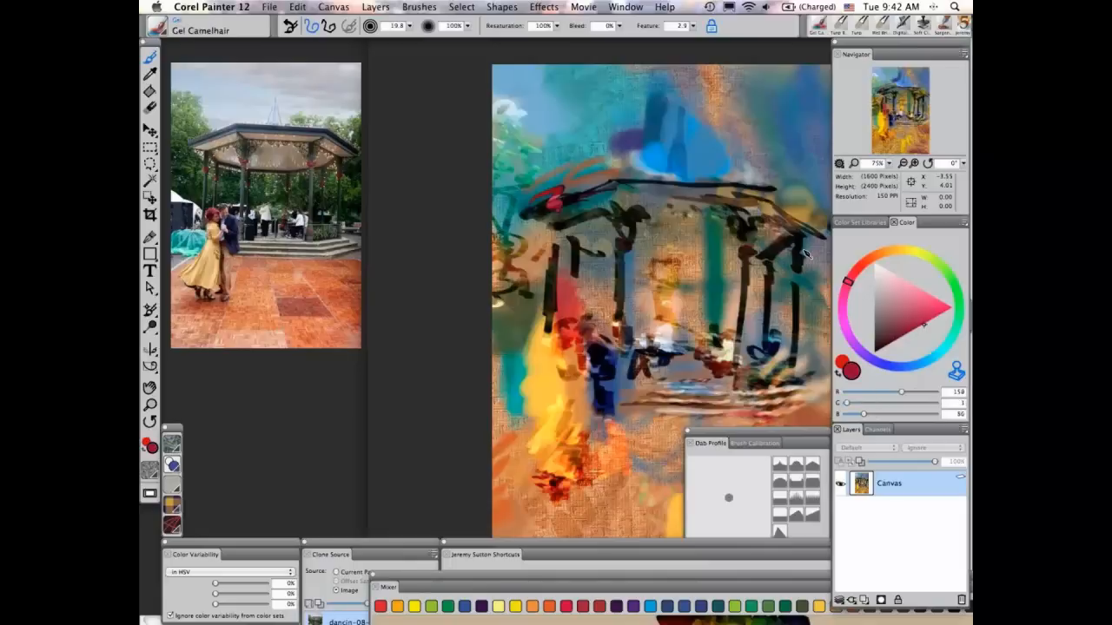
{"action": "mouse_move", "coordinate": [682, 189]}
{"action": "left_mouse_down"}
{"action": "mouse_move", "coordinate": [739, 185]}
{"action": "mouse_move", "coordinate": [808, 236]}
{"action": "left_mouse_up"}
{"action": "left_click_drag", "start_coordinate": [608, 243], "coordinate": [619, 267]}
{"action": "mouse_move", "coordinate": [617, 219]}
{"action": "left_mouse_down"}
{"action": "mouse_move", "coordinate": [621, 304]}
{"action": "mouse_move", "coordinate": [613, 260]}
{"action": "left_mouse_up"}
Pick a light pink, brush it down the right post and over its top bracket, and enlarge the brush to 91.7.
{"action": "left_click", "coordinate": [895, 290]}
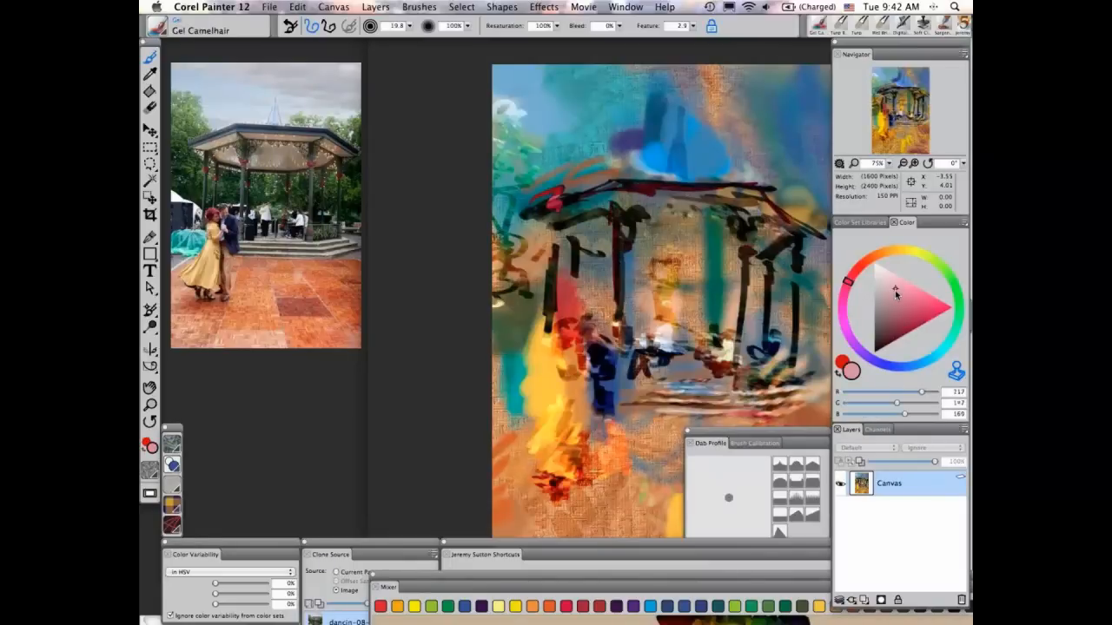
{"action": "left_click", "coordinate": [899, 286]}
{"action": "left_click_drag", "start_coordinate": [675, 243], "coordinate": [677, 243]}
{"action": "left_click_drag", "start_coordinate": [750, 245], "coordinate": [747, 323]}
{"action": "left_click_drag", "start_coordinate": [756, 252], "coordinate": [780, 231]}
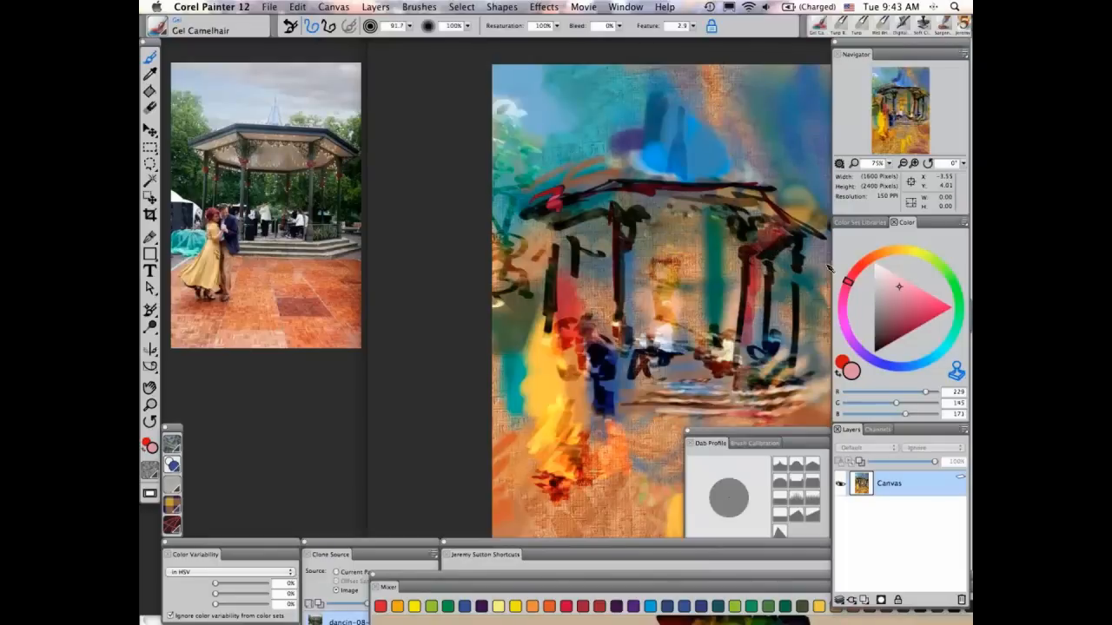
Pick a golden yellow and brush broad strokes across the underside of the bandstand roof and beside the left post's top.
{"action": "left_click", "coordinate": [903, 254]}
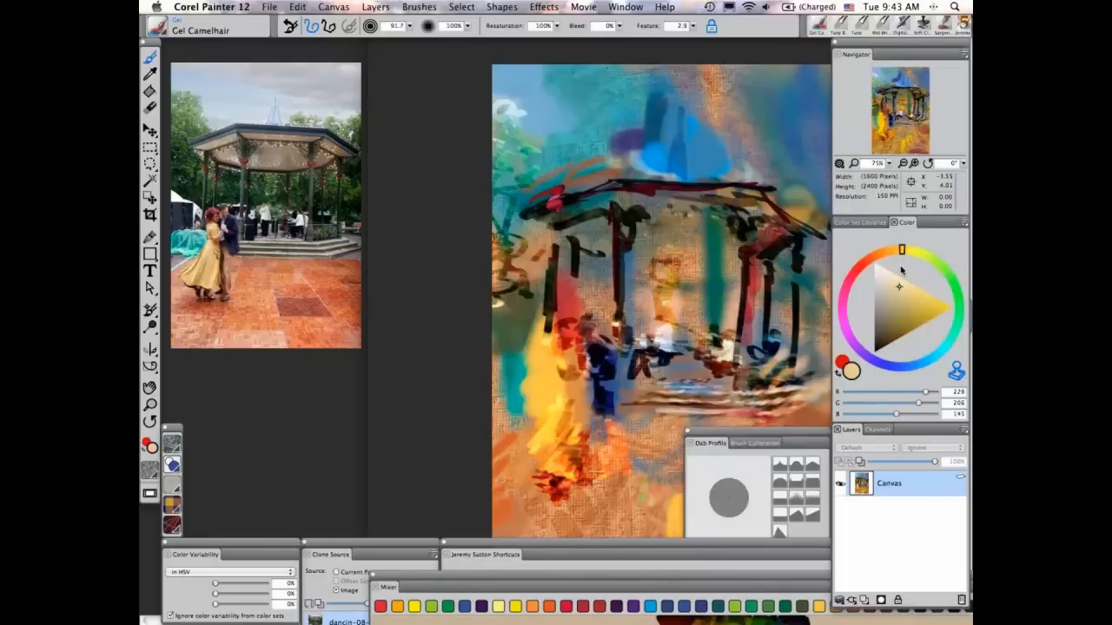
{"action": "left_click", "coordinate": [914, 296]}
{"action": "left_click_drag", "start_coordinate": [643, 196], "coordinate": [608, 209]}
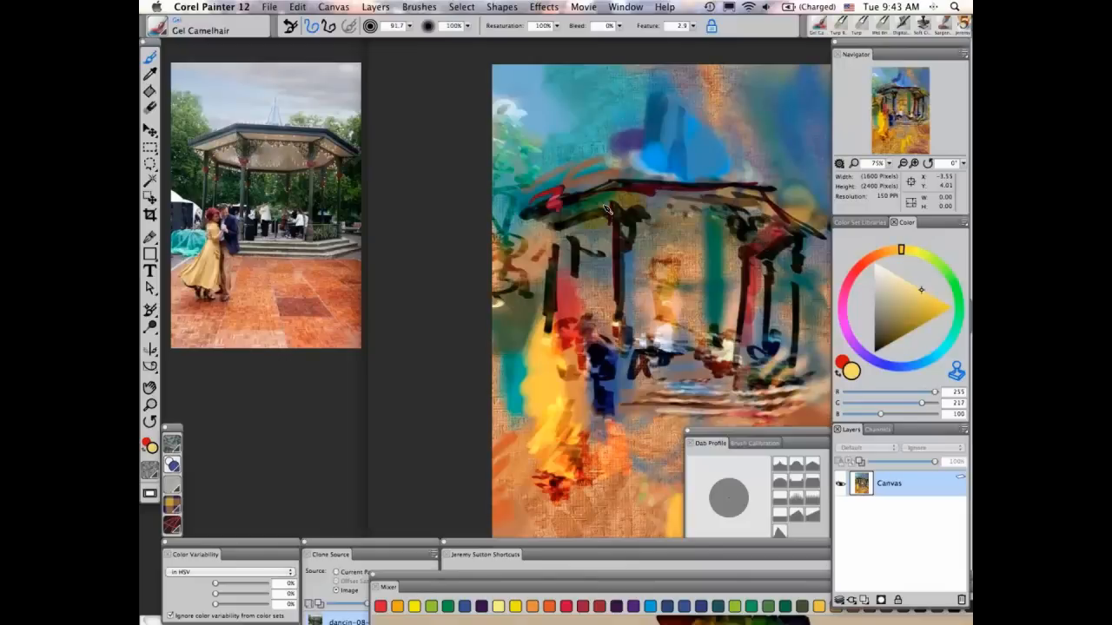
{"action": "left_click_drag", "start_coordinate": [721, 193], "coordinate": [639, 218]}
{"action": "mouse_move", "coordinate": [577, 222]}
{"action": "left_mouse_down"}
{"action": "mouse_move", "coordinate": [592, 254]}
{"action": "mouse_move", "coordinate": [607, 254]}
{"action": "left_mouse_up"}
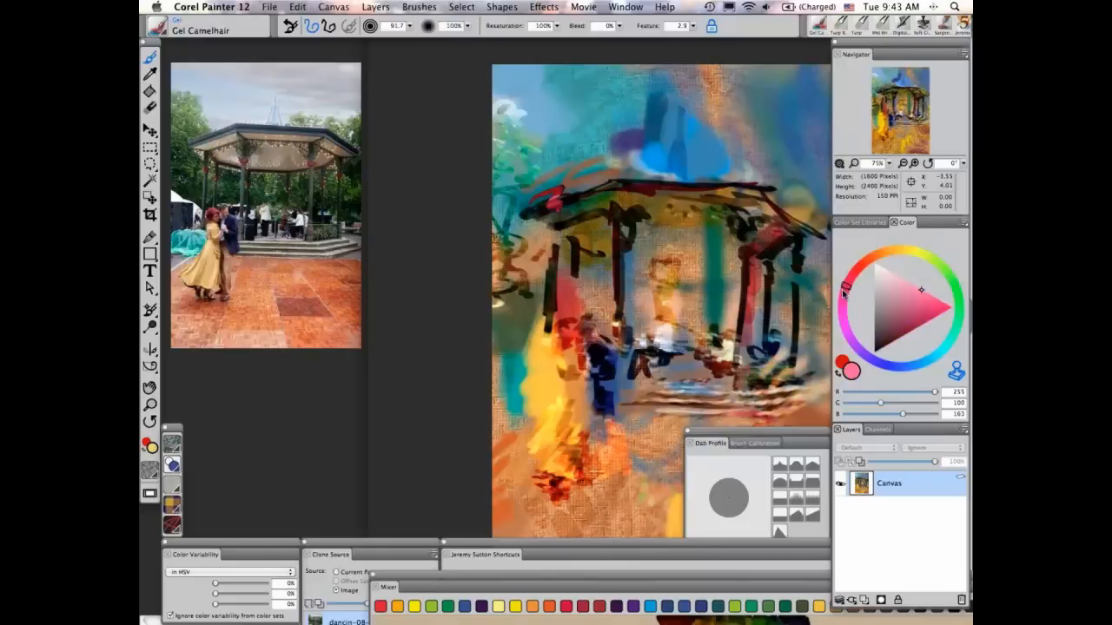
Brush bright pink vertical strokes into the gap just left of the left post, above the dancers.
{"action": "left_click_drag", "start_coordinate": [591, 267], "coordinate": [606, 322]}
{"action": "left_click_drag", "start_coordinate": [600, 247], "coordinate": [614, 346]}
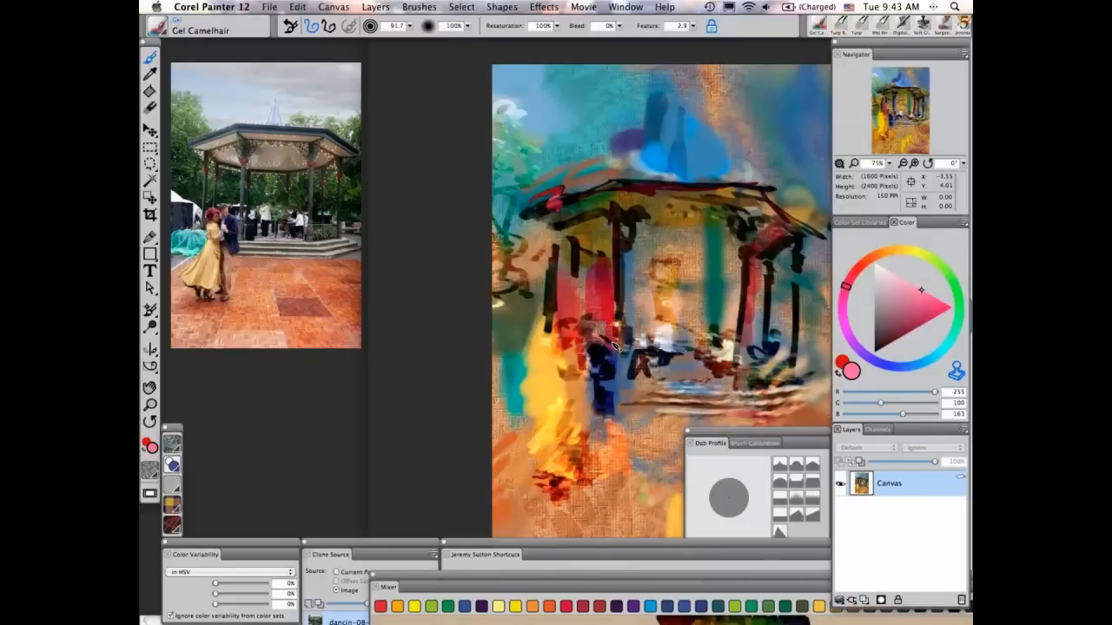
Set the Gel Camelhair brush's merge mode to Difference and brush pink along the bandstand roof's front and right edge.
{"action": "left_click", "coordinate": [800, 433]}
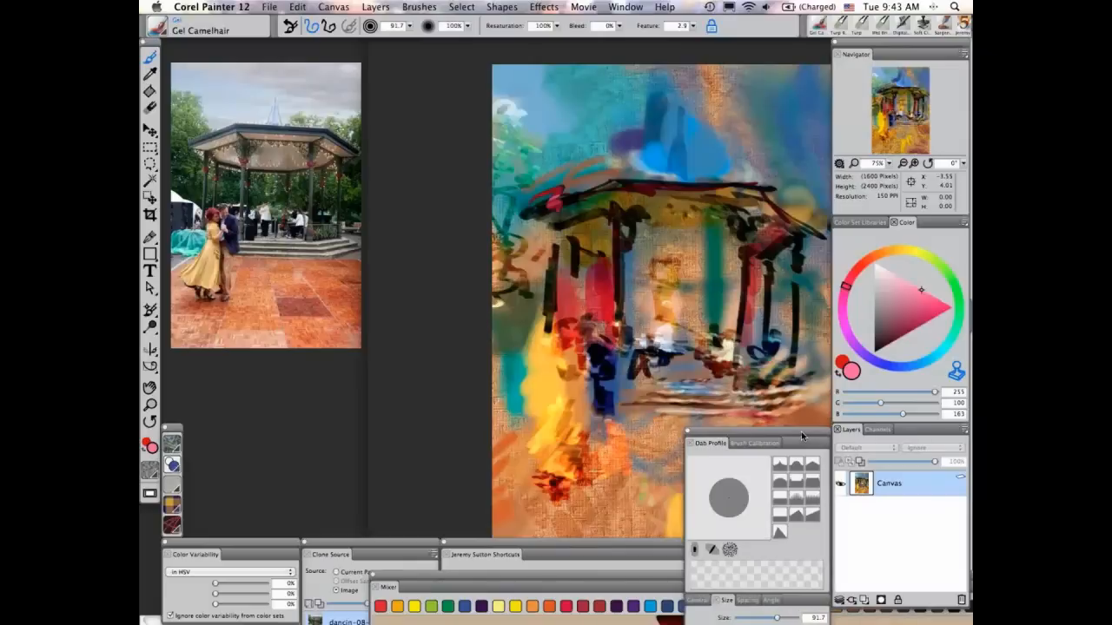
{"action": "left_click_drag", "start_coordinate": [800, 432], "coordinate": [784, 249]}
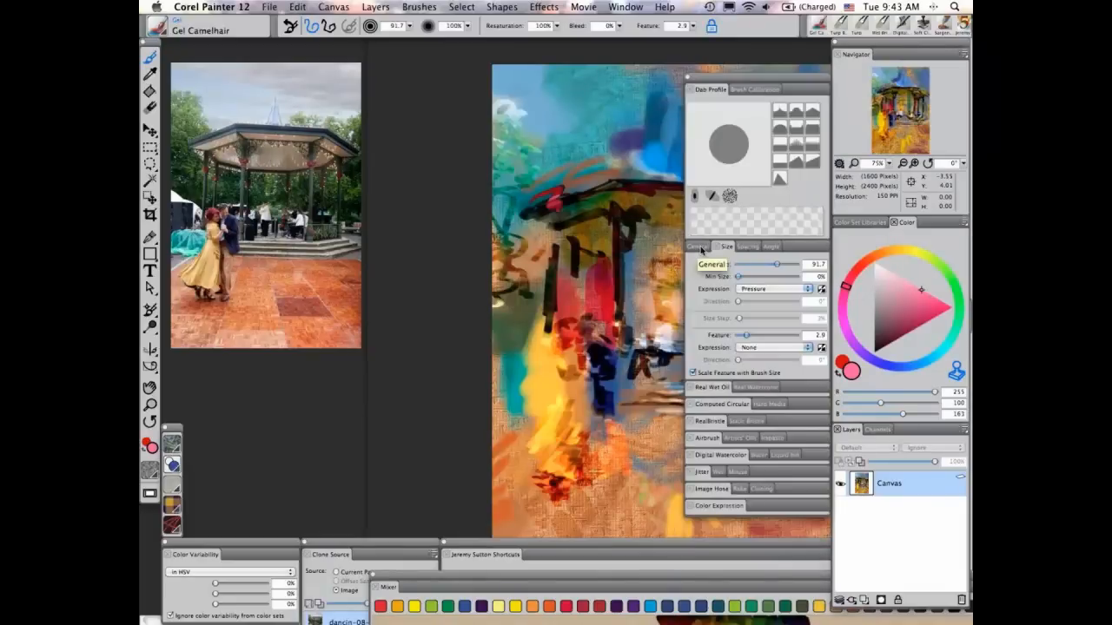
{"action": "left_click", "coordinate": [700, 248]}
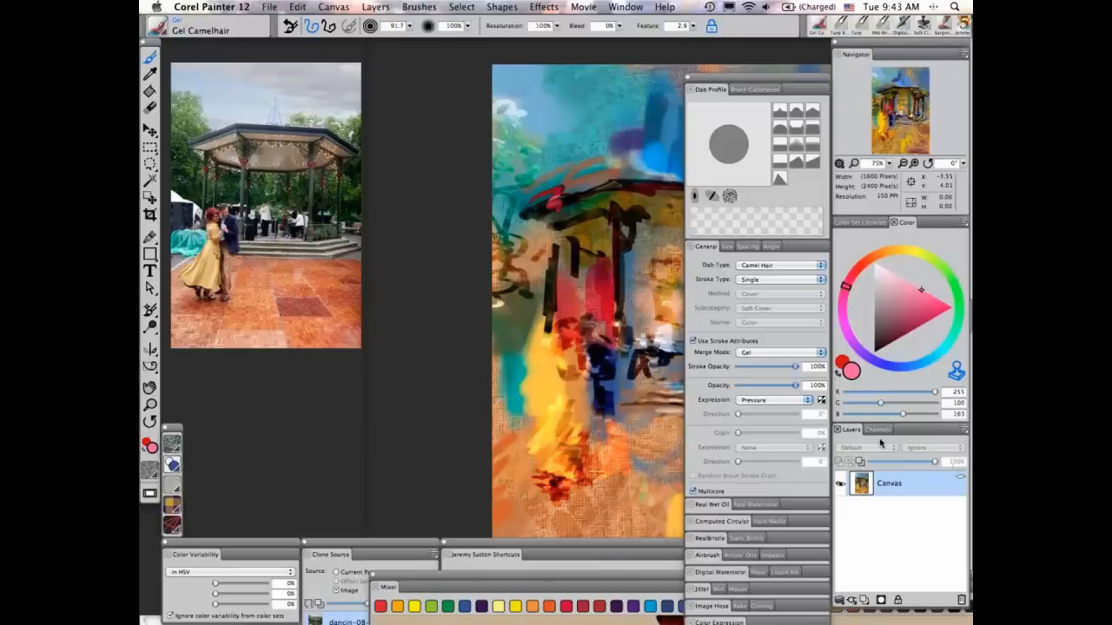
{"action": "left_click", "coordinate": [759, 354]}
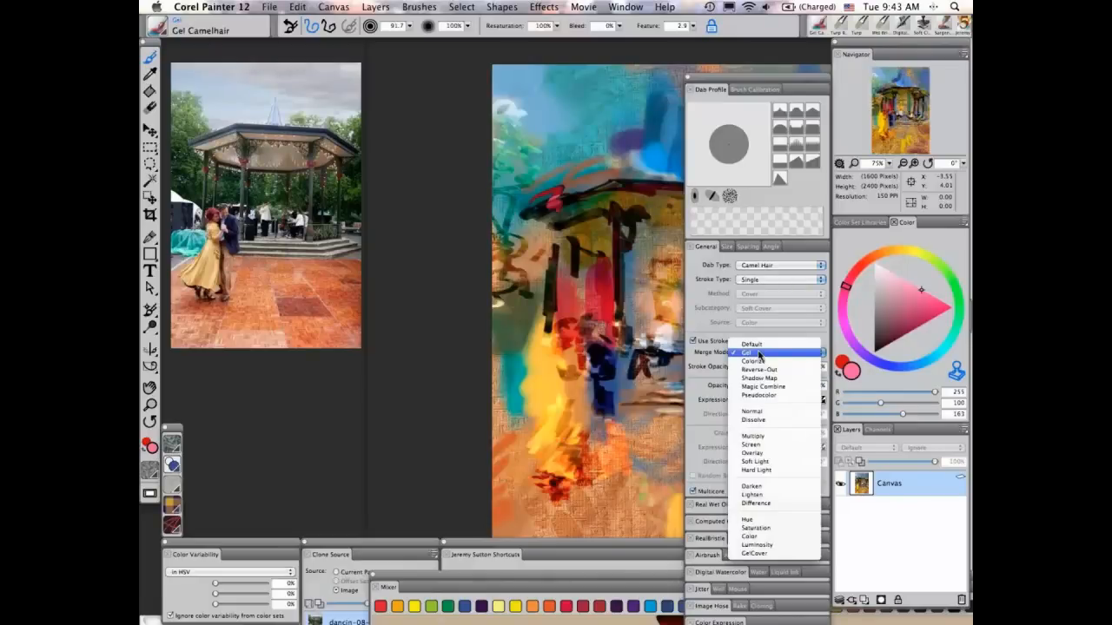
{"action": "left_click", "coordinate": [770, 504]}
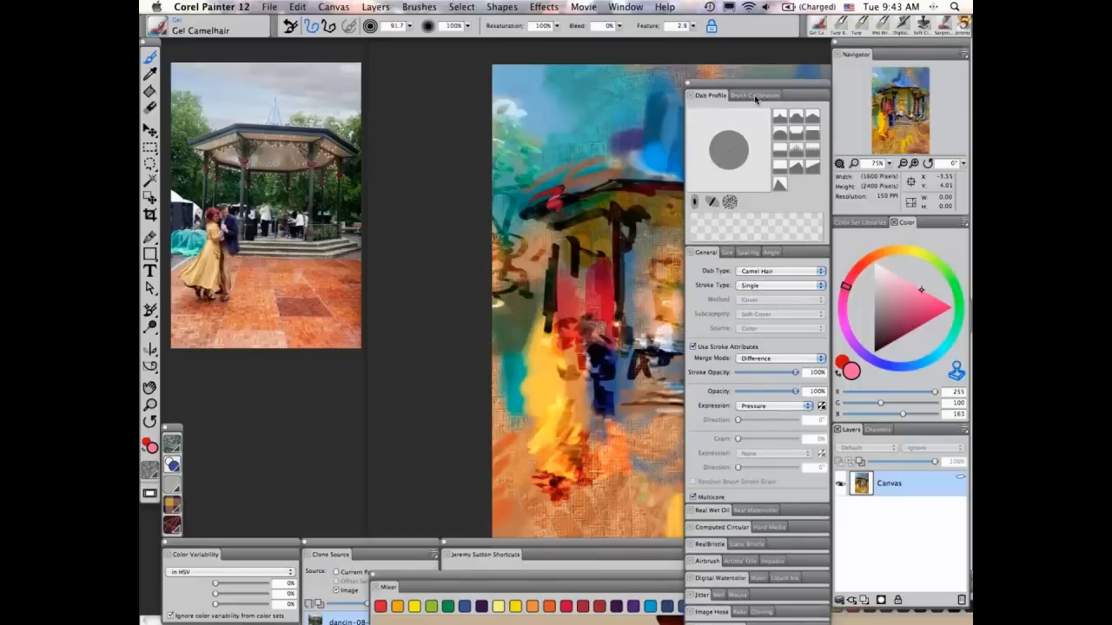
{"action": "left_click_drag", "start_coordinate": [754, 99], "coordinate": [764, 418]}
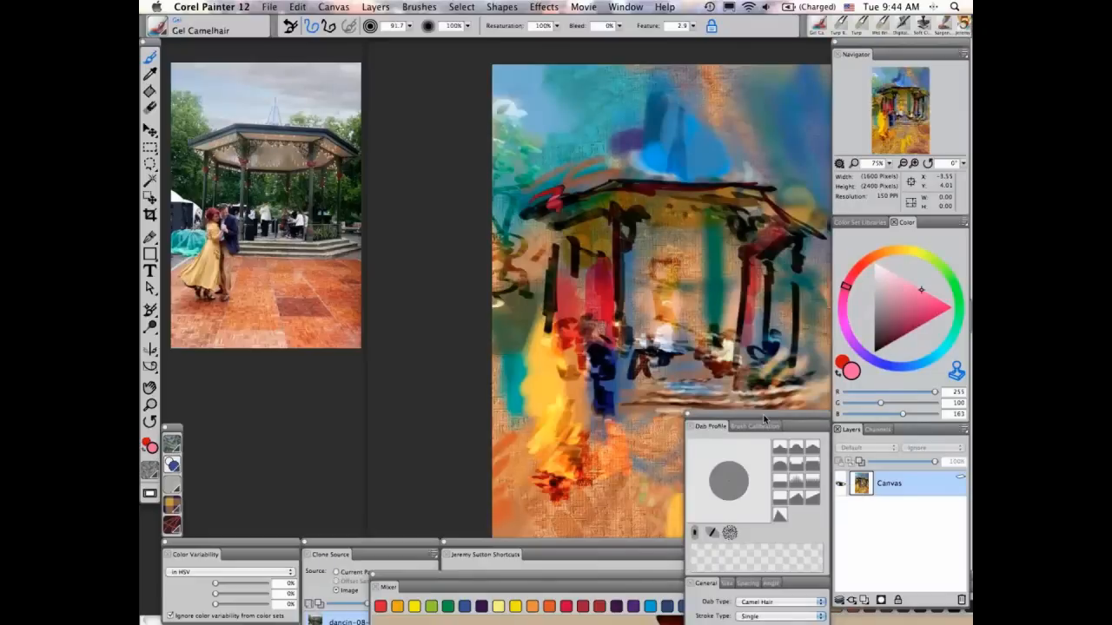
{"action": "mouse_move", "coordinate": [660, 189]}
{"action": "left_mouse_down"}
{"action": "mouse_move", "coordinate": [743, 192]}
{"action": "mouse_move", "coordinate": [800, 228]}
{"action": "left_mouse_up"}
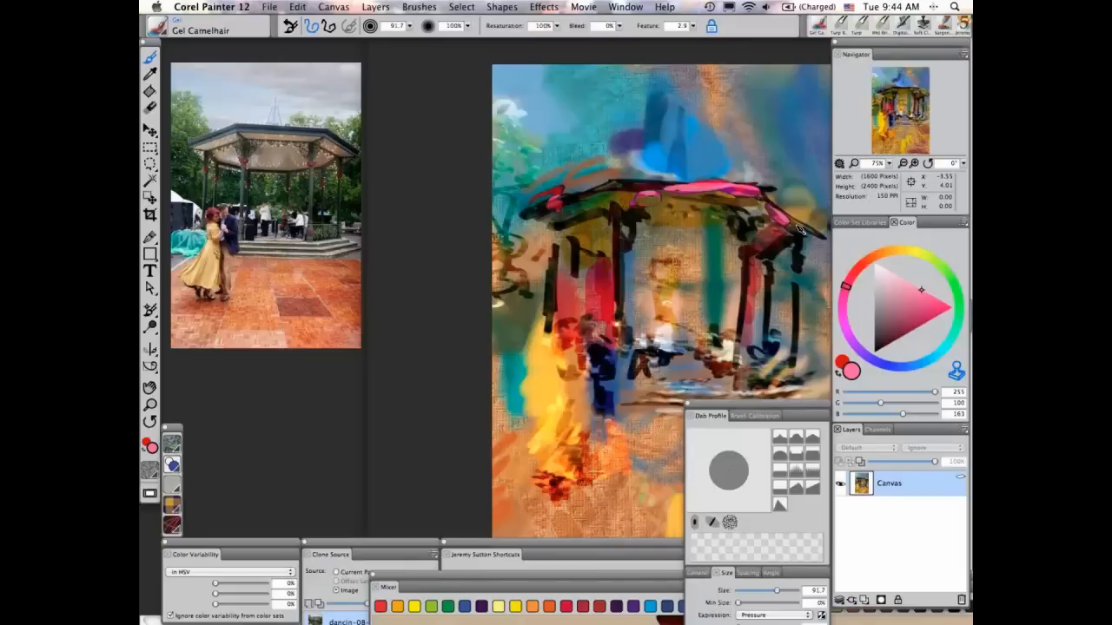
Pick a dark teal and brush it over the bandstand's right-hand posts and their top brackets.
{"action": "left_click", "coordinate": [950, 345]}
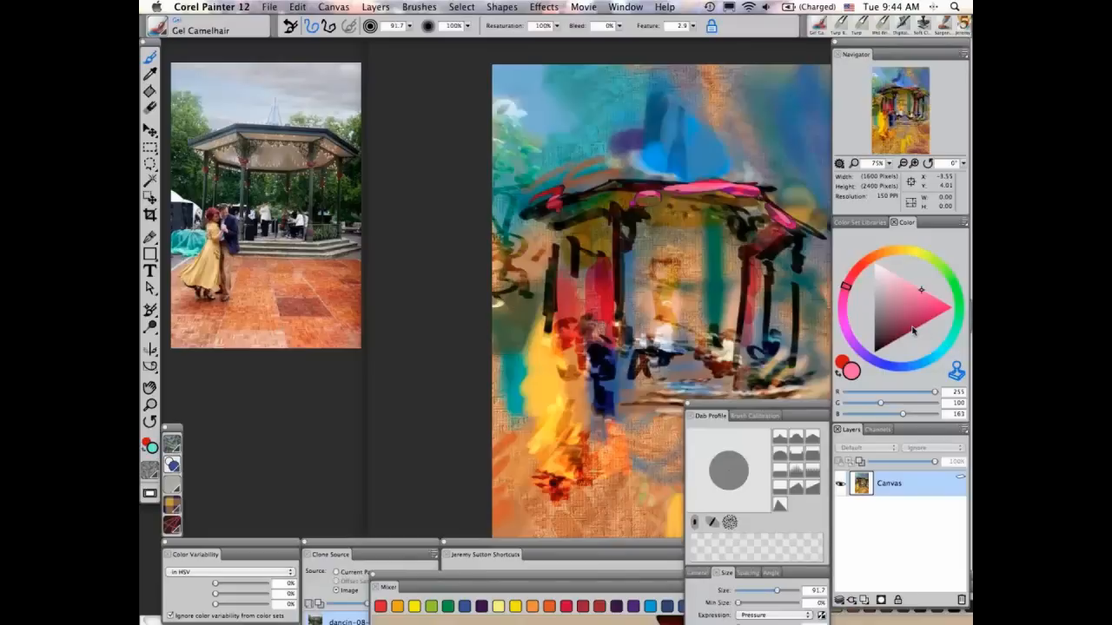
{"action": "left_click", "coordinate": [905, 325]}
{"action": "left_click", "coordinate": [906, 327]}
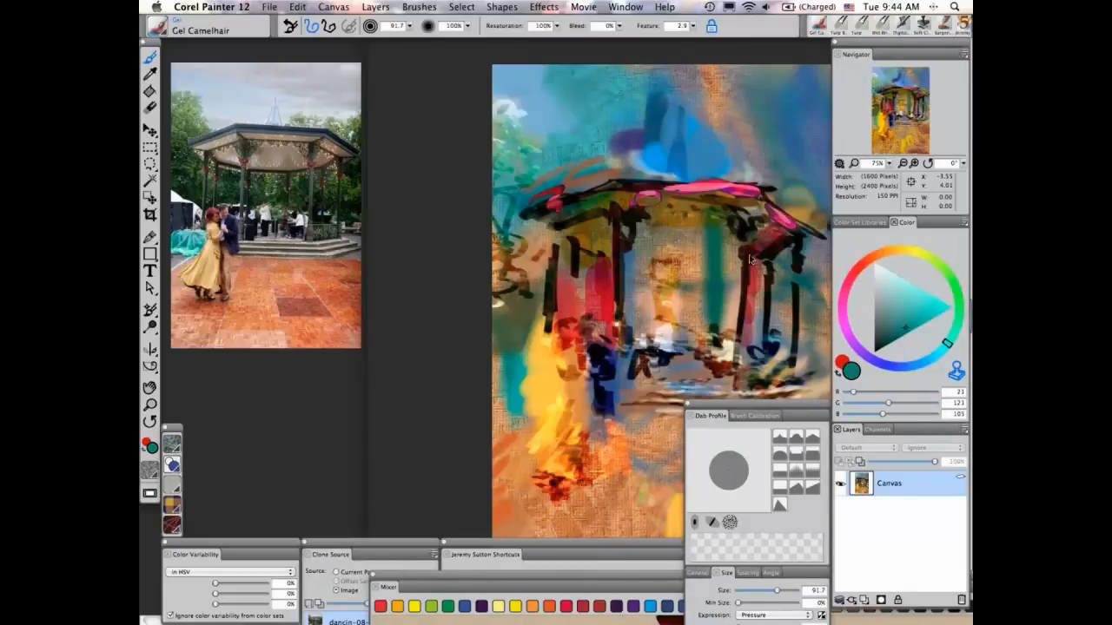
{"action": "mouse_move", "coordinate": [750, 258]}
{"action": "left_mouse_down"}
{"action": "mouse_move", "coordinate": [752, 325]}
{"action": "mouse_move", "coordinate": [756, 225]}
{"action": "mouse_move", "coordinate": [745, 217]}
{"action": "mouse_move", "coordinate": [806, 259]}
{"action": "mouse_move", "coordinate": [799, 293]}
{"action": "left_mouse_up"}
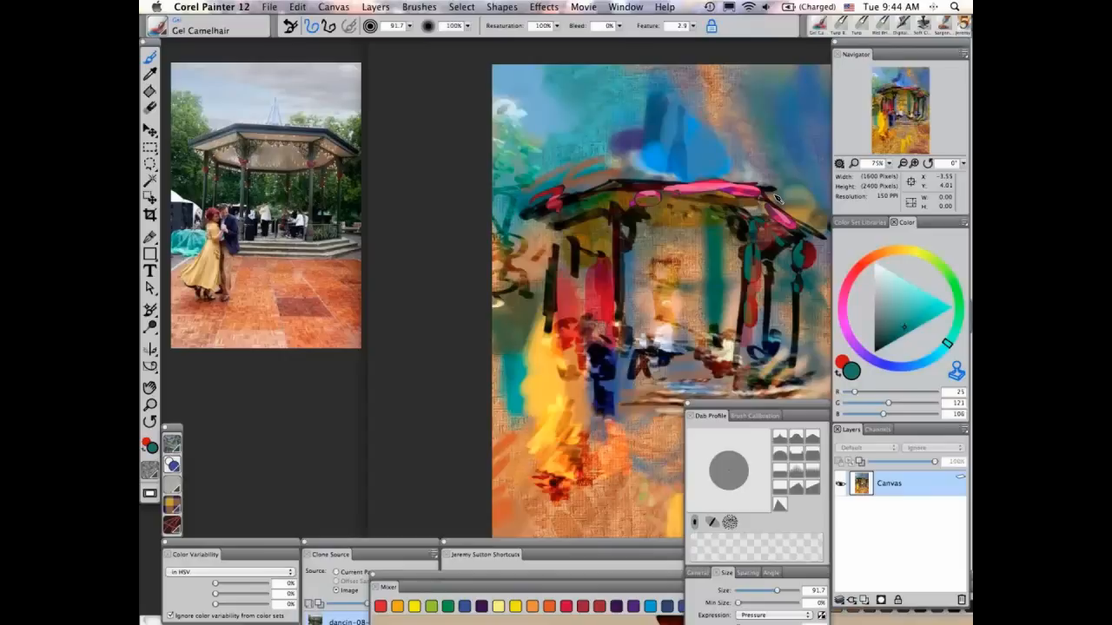
Reduce the brush size to 7.8 and brush fine teal strokes under the roof's left side and down the left post.
{"action": "key", "text": "super+plus"}
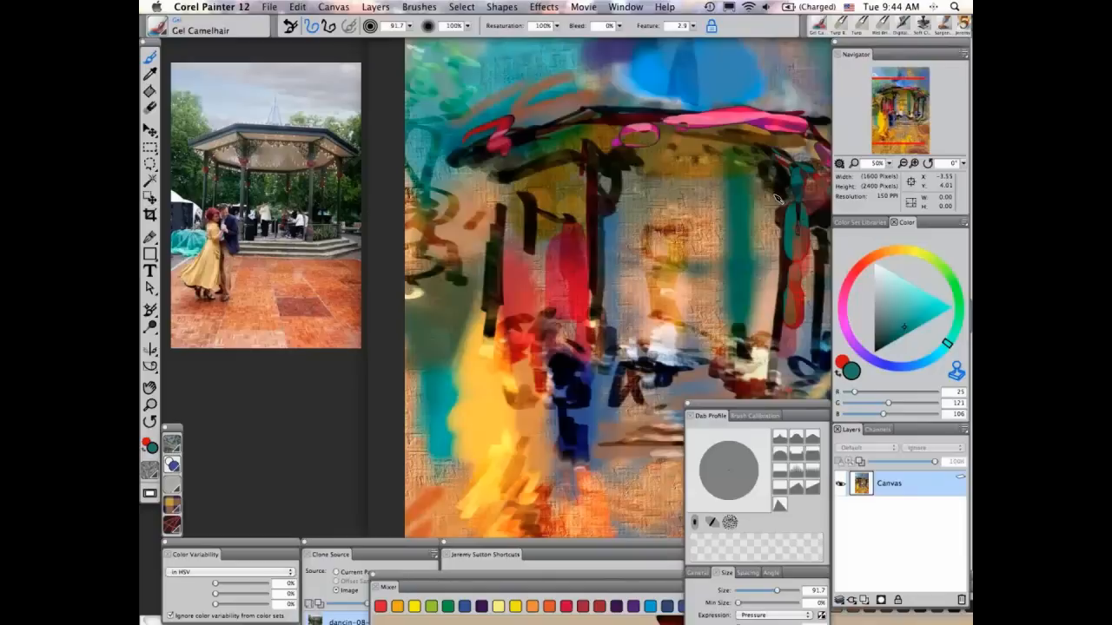
{"action": "key", "text": "super+plus"}
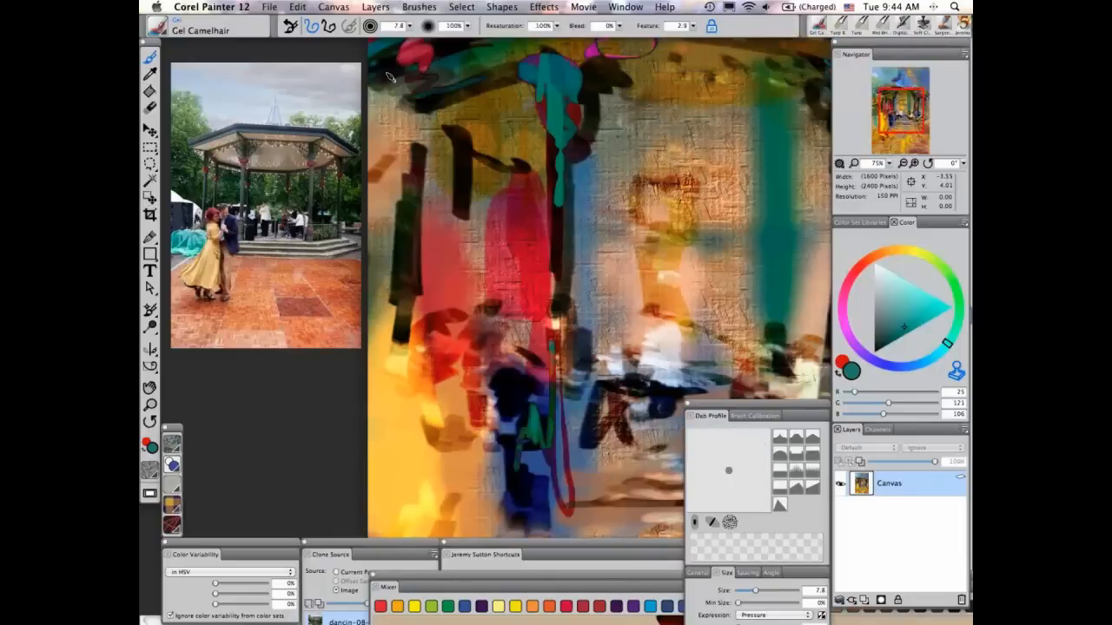
{"action": "mouse_move", "coordinate": [497, 67]}
{"action": "left_mouse_down"}
{"action": "mouse_move", "coordinate": [561, 86]}
{"action": "mouse_move", "coordinate": [561, 410]}
{"action": "left_mouse_up"}
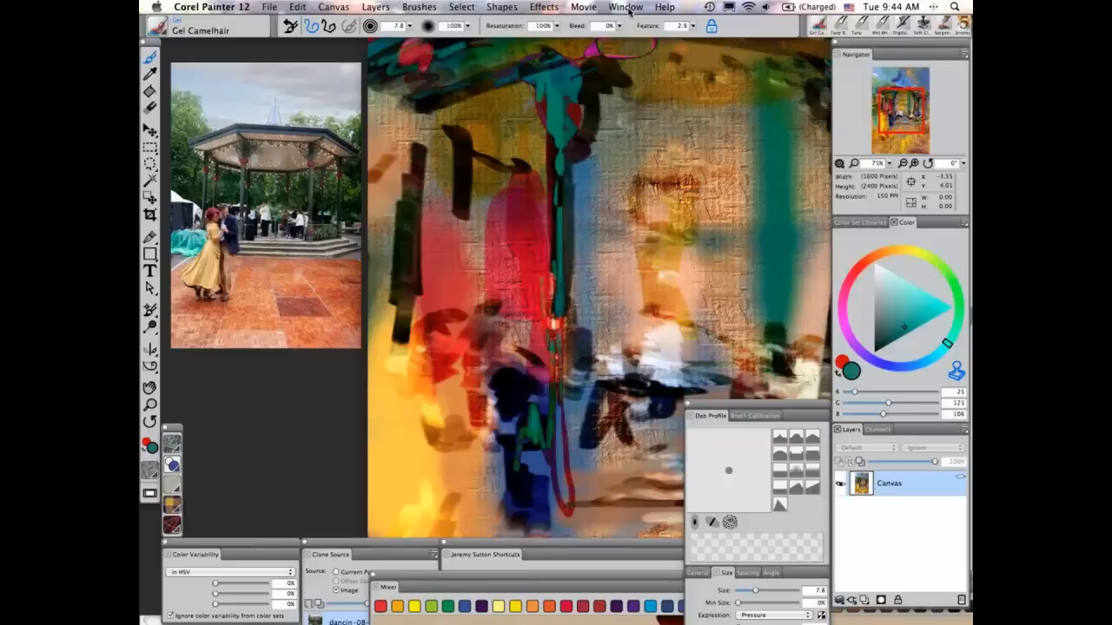
Switch to the open document dancin-26-real WC lght fringe.rif and fit the whole painting on screen.
{"action": "left_click", "coordinate": [627, 7]}
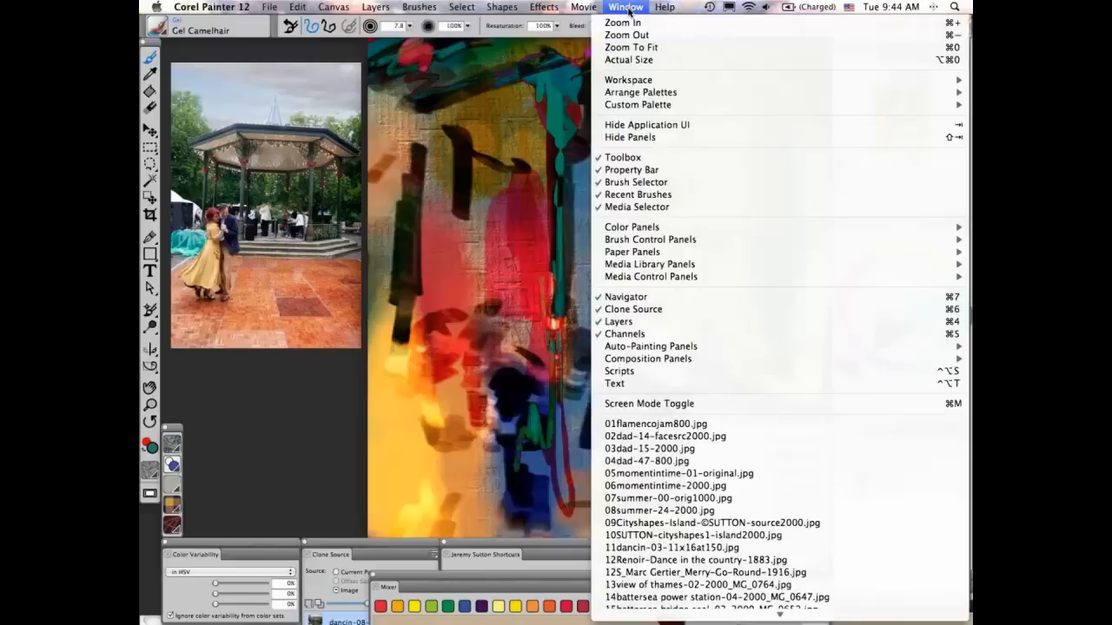
{"action": "scroll", "coordinate": [678, 544], "scroll_direction": "down", "scroll_amount": 5}
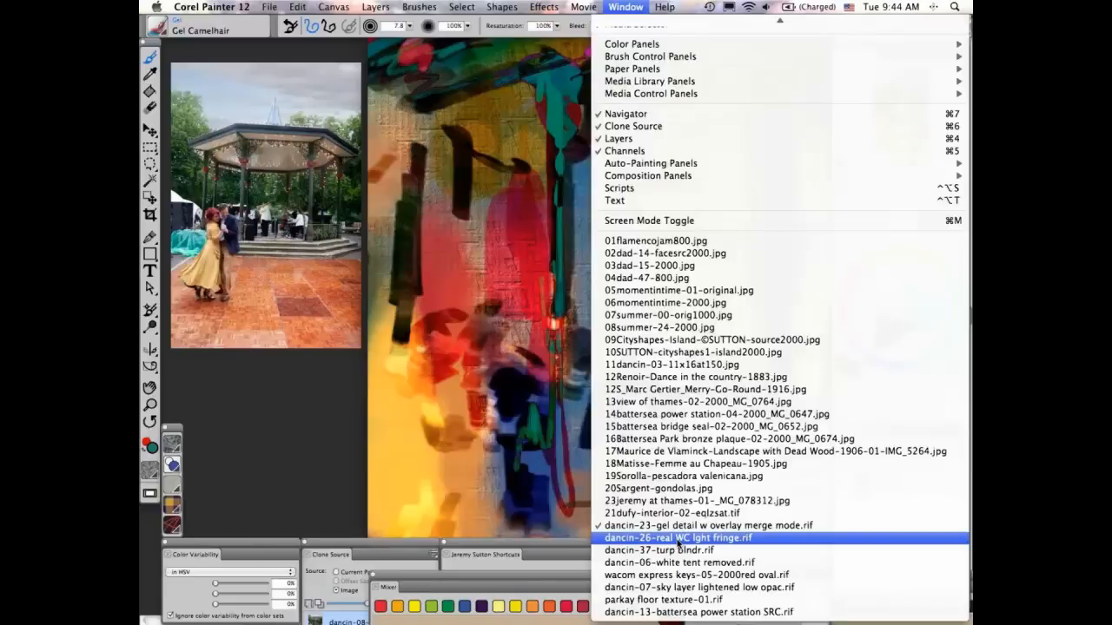
{"action": "left_click", "coordinate": [679, 539]}
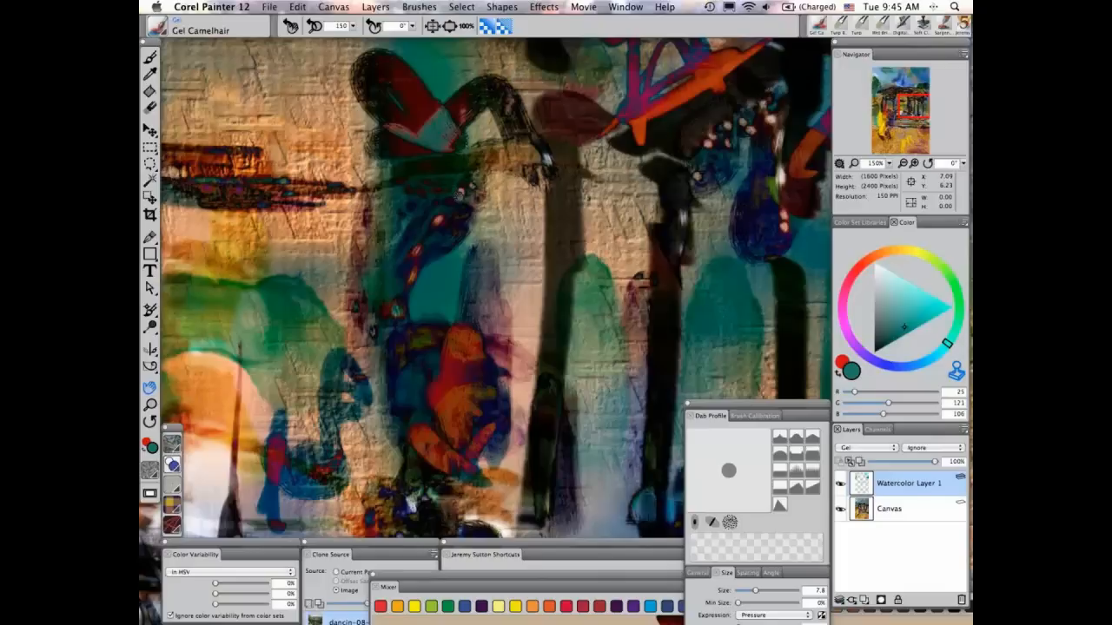
{"action": "key", "text": "super+0"}
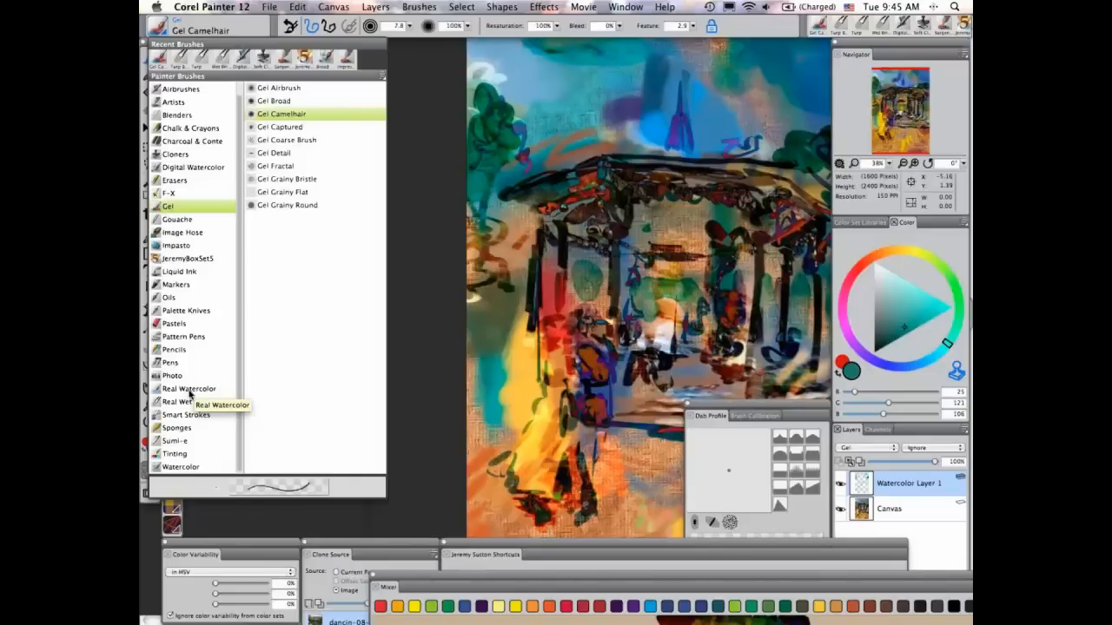
Look through the Real Watercolor, Watercolor and Digital Watercolor brush categories and choose the Real Wet Filbert brush.
{"action": "left_click", "coordinate": [188, 389]}
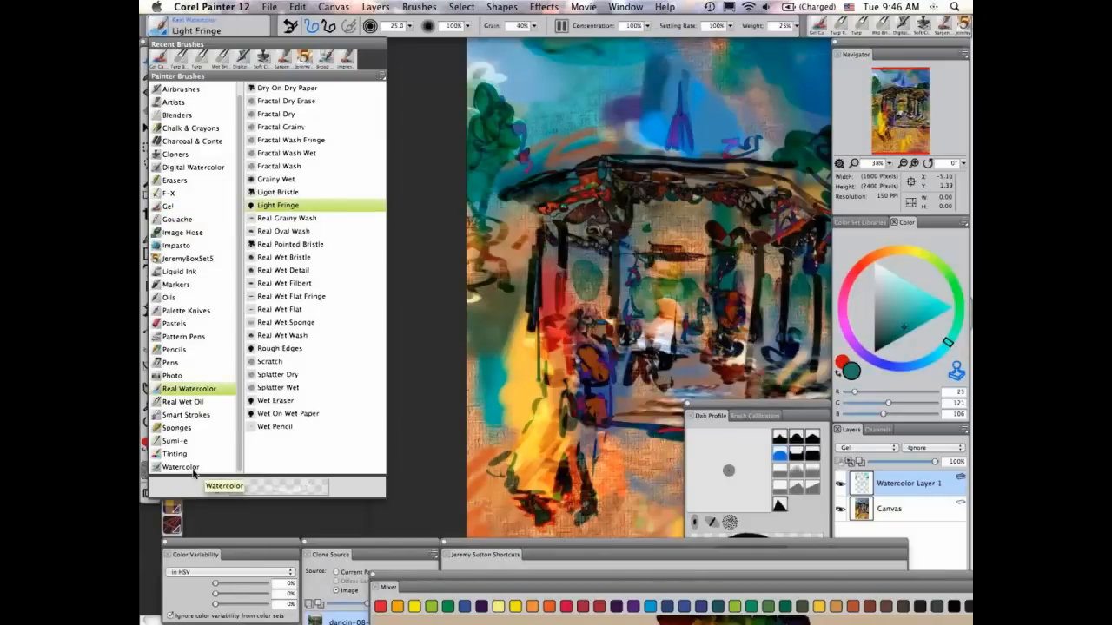
{"action": "left_click", "coordinate": [194, 474]}
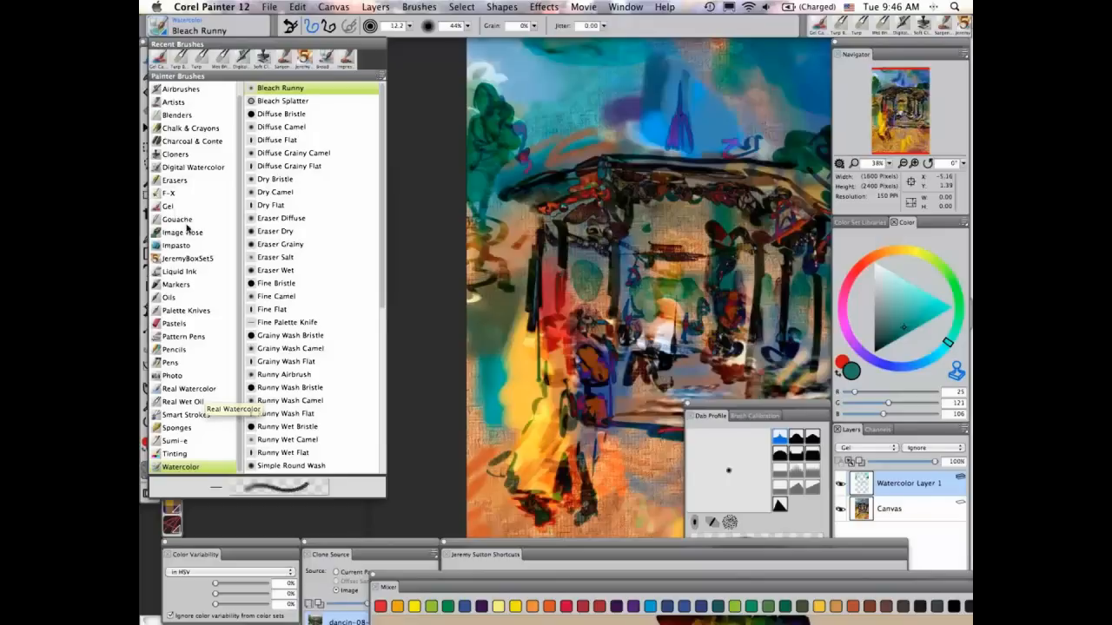
{"action": "left_click", "coordinate": [204, 169]}
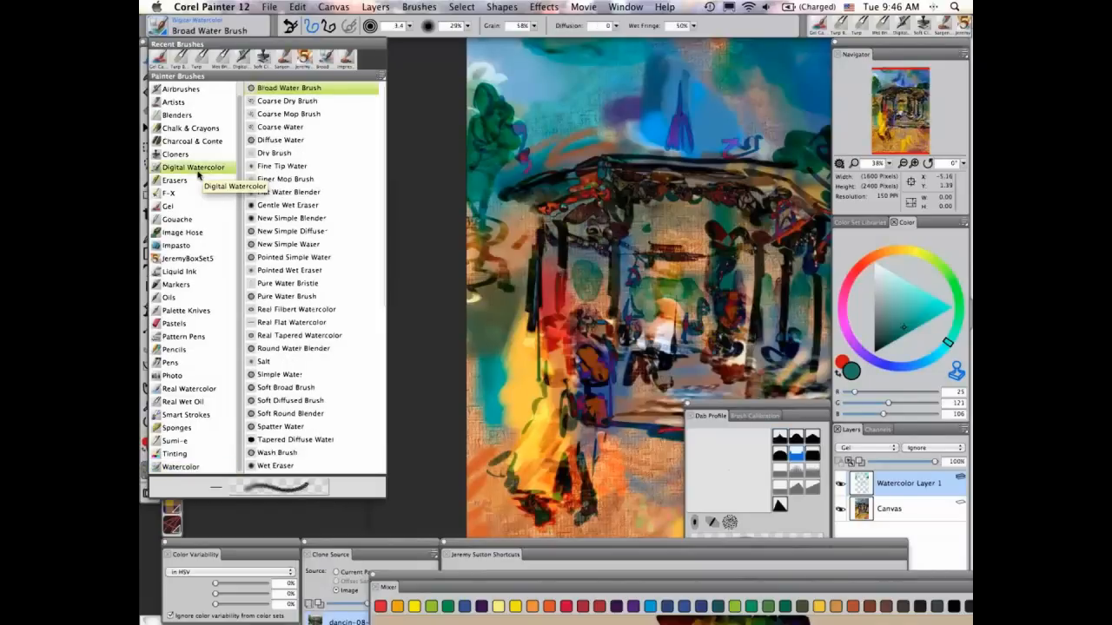
{"action": "left_click", "coordinate": [192, 390]}
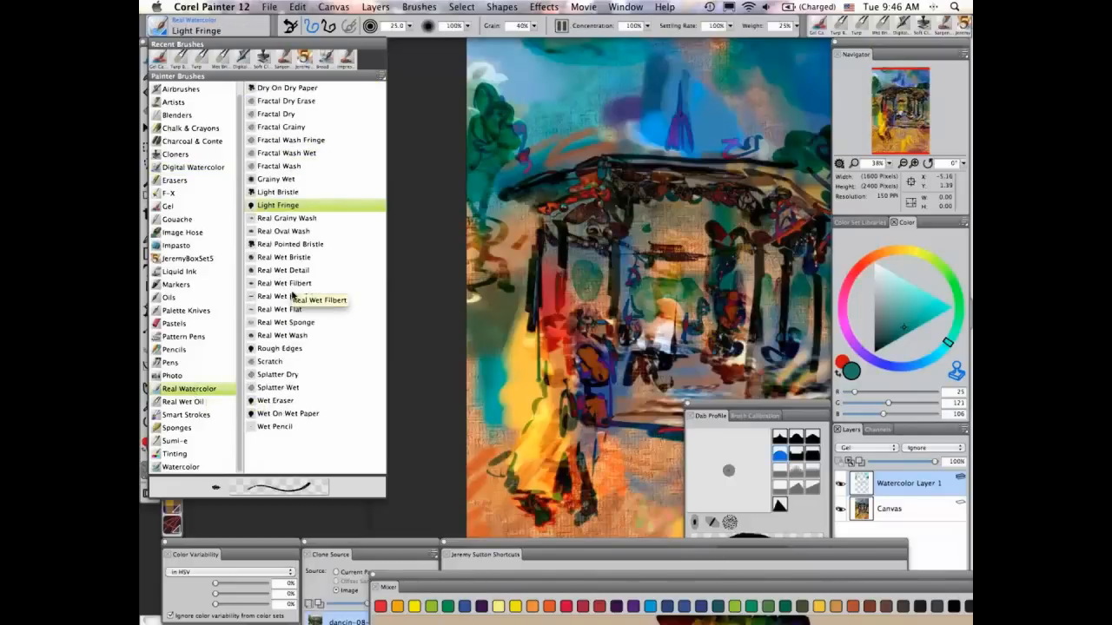
{"action": "key", "text": "Escape"}
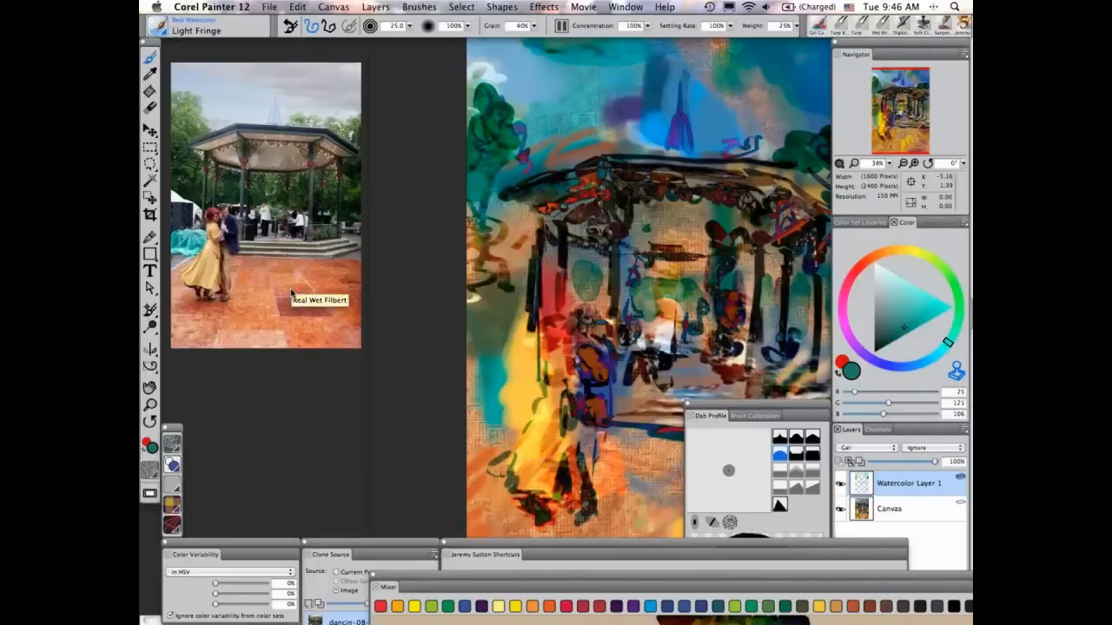
{"action": "left_click", "coordinate": [291, 294]}
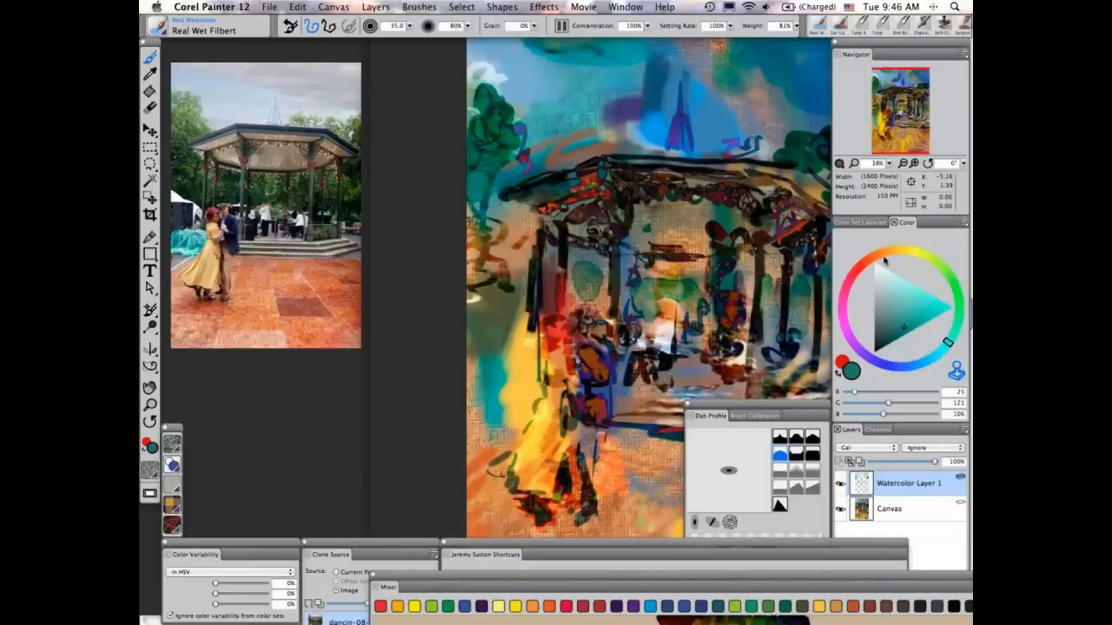
Pick a dark reddish brown and brush a vertical stroke along the left side of the dancer's yellow dress.
{"action": "left_click_drag", "start_coordinate": [884, 260], "coordinate": [869, 257]}
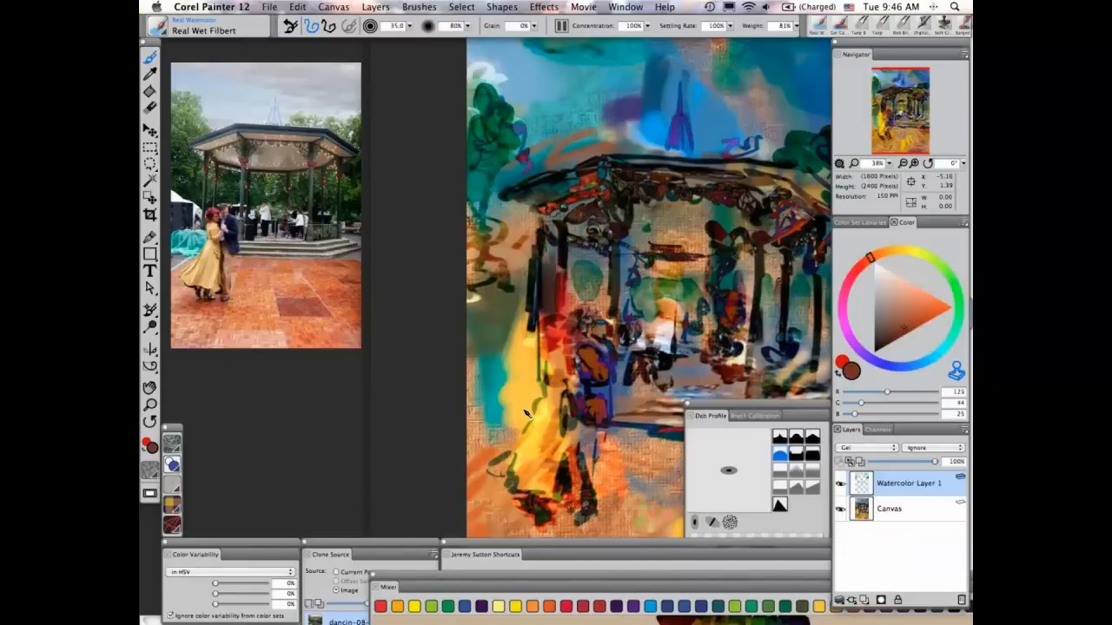
{"action": "left_click_drag", "start_coordinate": [526, 414], "coordinate": [529, 306]}
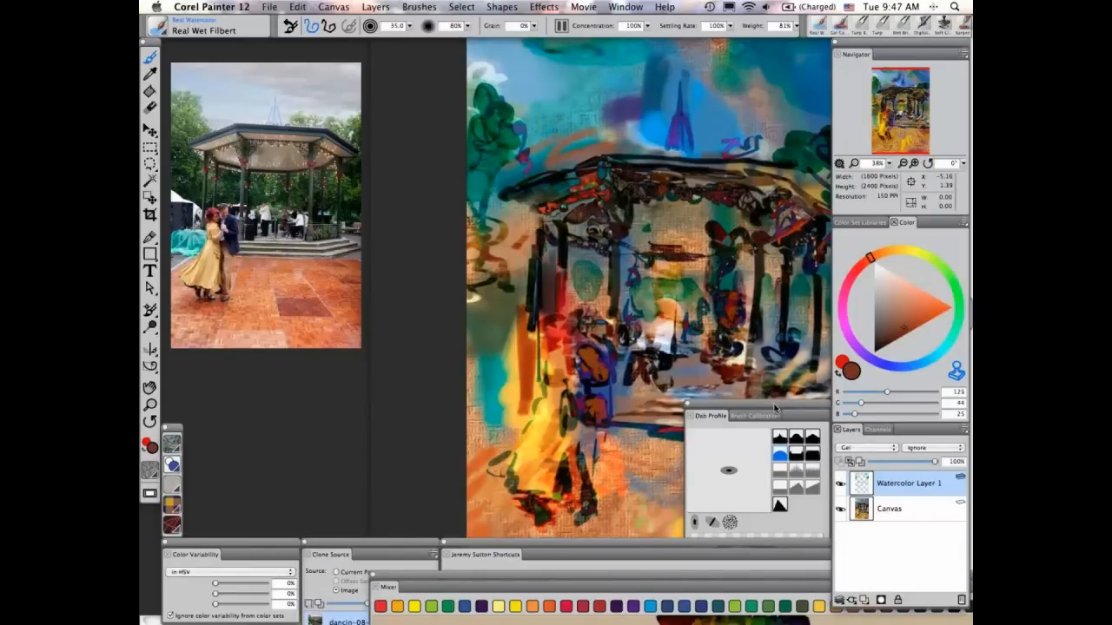
Review the Real Wet Filbert brush's Real Watercolor settings for water, pigment, paper and wind.
{"action": "left_click", "coordinate": [774, 408]}
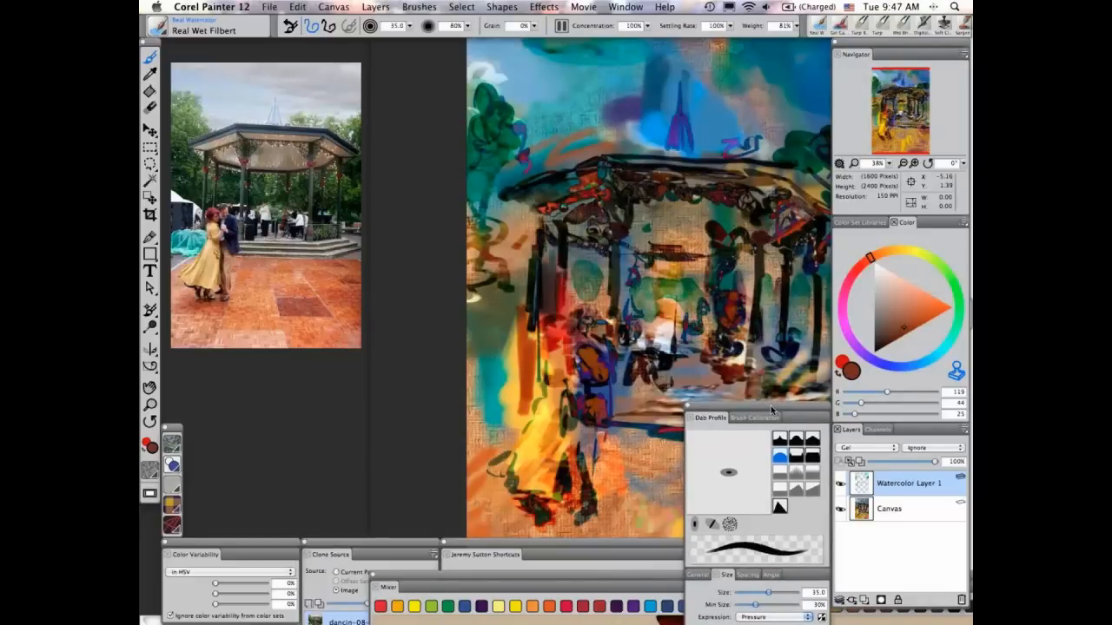
{"action": "left_click", "coordinate": [771, 410]}
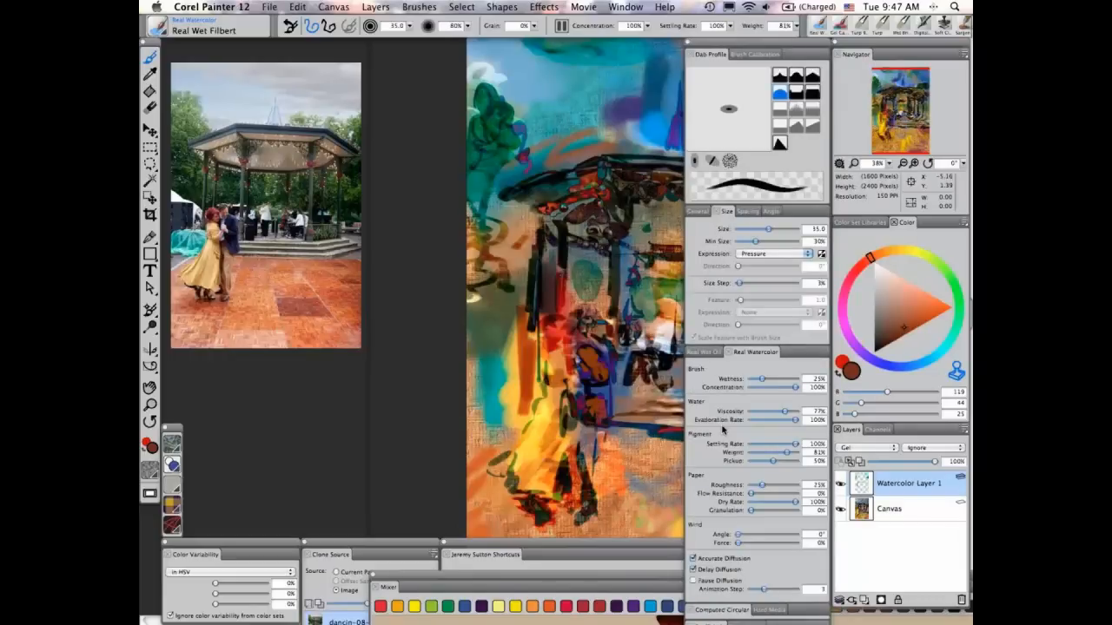
{"action": "left_click", "coordinate": [761, 353]}
{"action": "left_click_drag", "start_coordinate": [759, 42], "coordinate": [758, 434]}
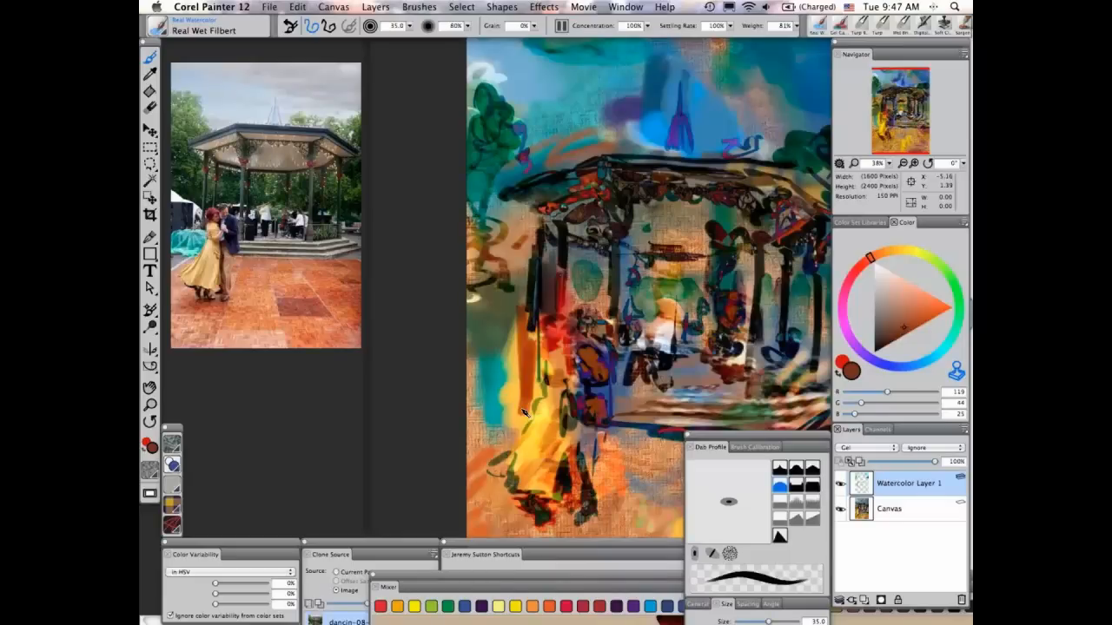
Add another brown stroke and a dark blue stroke along the left side of the yellow dress.
{"action": "left_click_drag", "start_coordinate": [524, 412], "coordinate": [538, 326]}
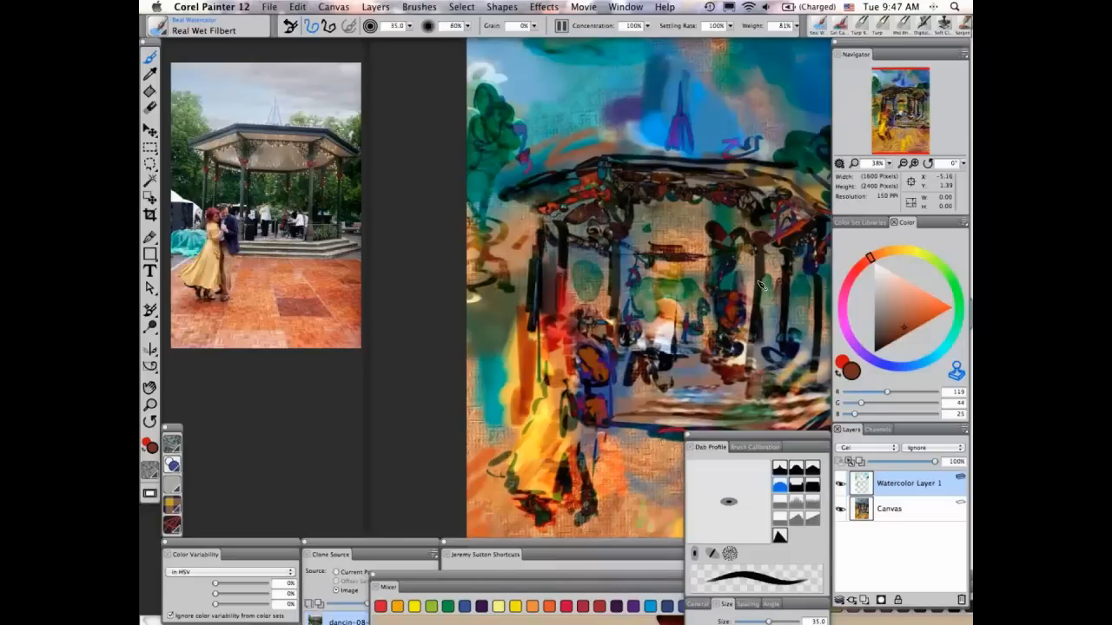
{"action": "left_click", "coordinate": [761, 285], "text": "alt"}
{"action": "left_click_drag", "start_coordinate": [527, 394], "coordinate": [527, 349]}
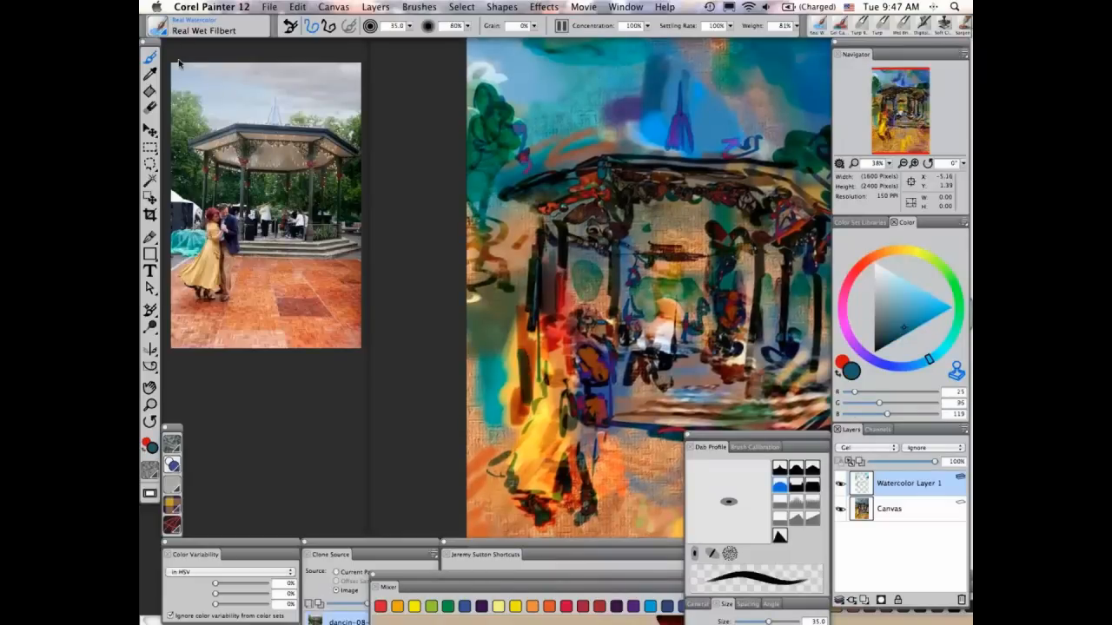
Choose the Real Watercolor Light Fringe brush and paint a diagonal dark blue stroke across the upper part of the yellow dress.
{"action": "left_click", "coordinate": [158, 25]}
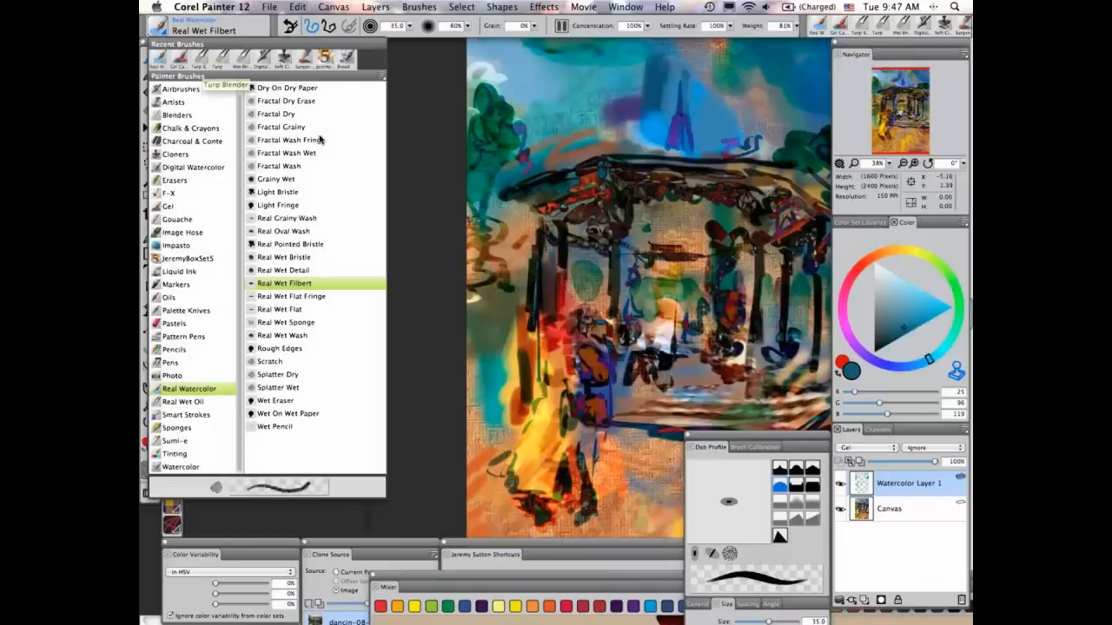
{"action": "left_click", "coordinate": [278, 205]}
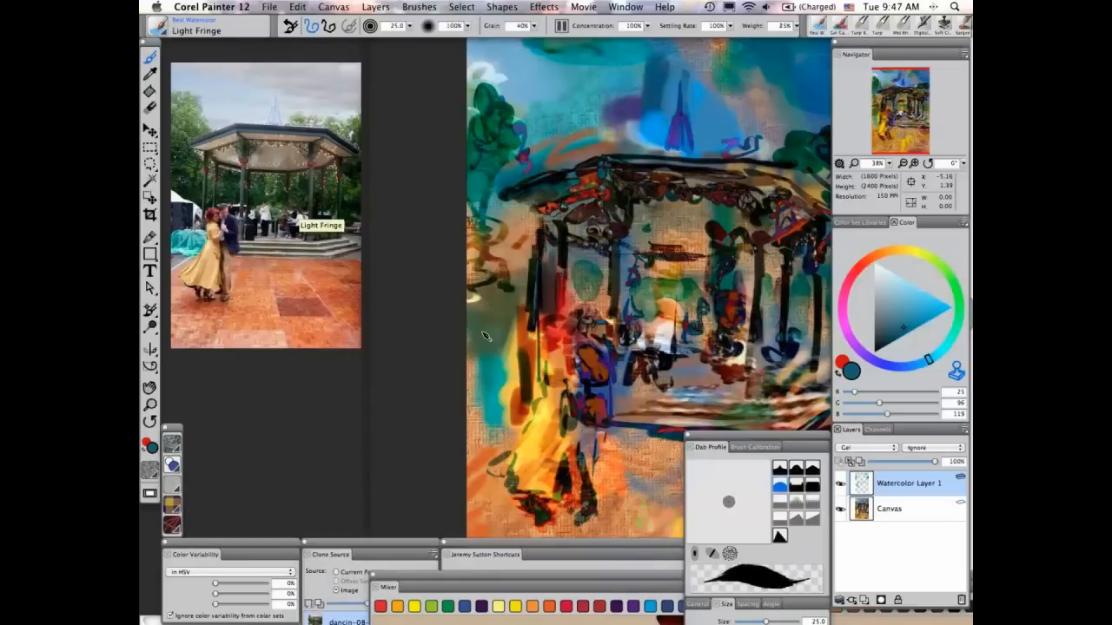
{"action": "key", "text": "super+plus"}
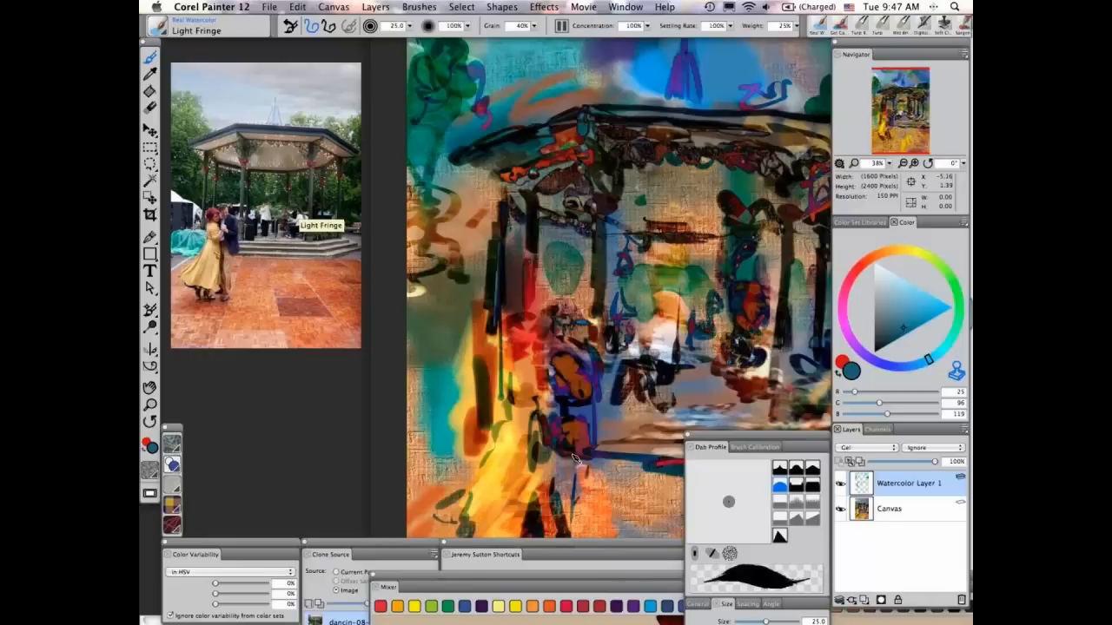
{"action": "key", "text": "super+plus"}
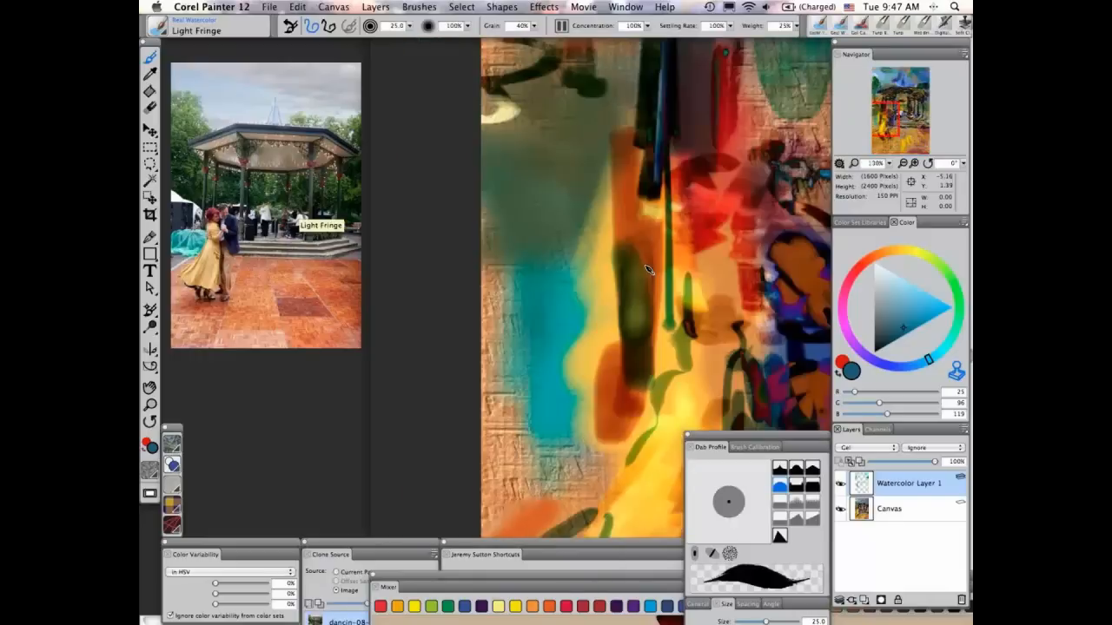
{"action": "left_click_drag", "start_coordinate": [667, 320], "coordinate": [589, 454]}
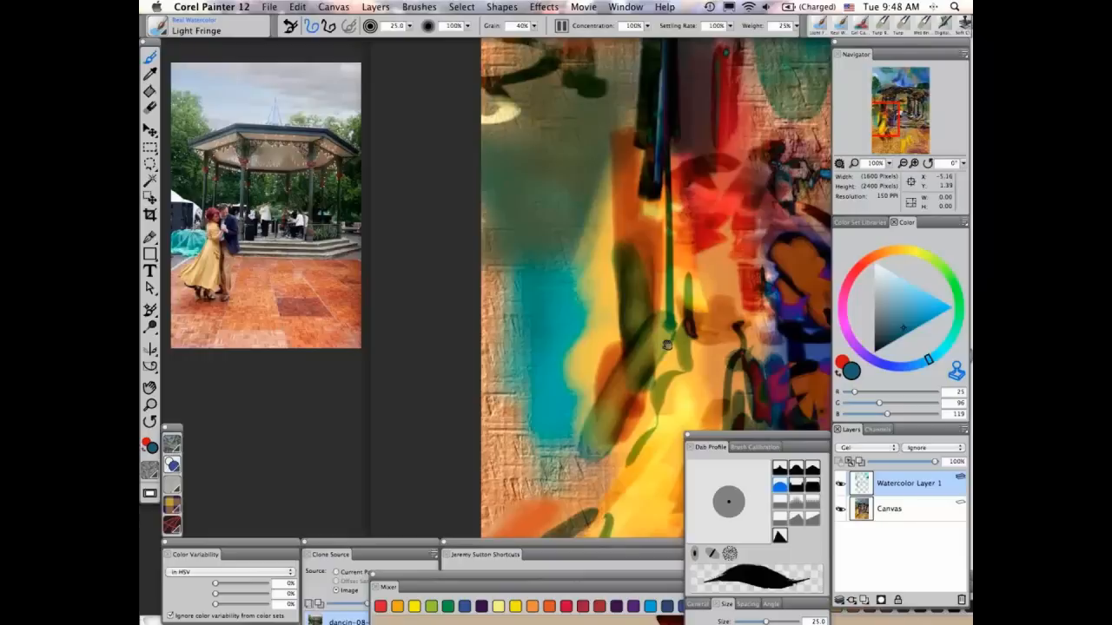
Paint another diagonal dark blue stroke down the left side of the yellow dress with the Light Fringe brush.
{"action": "left_click_drag", "start_coordinate": [668, 345], "coordinate": [593, 443]}
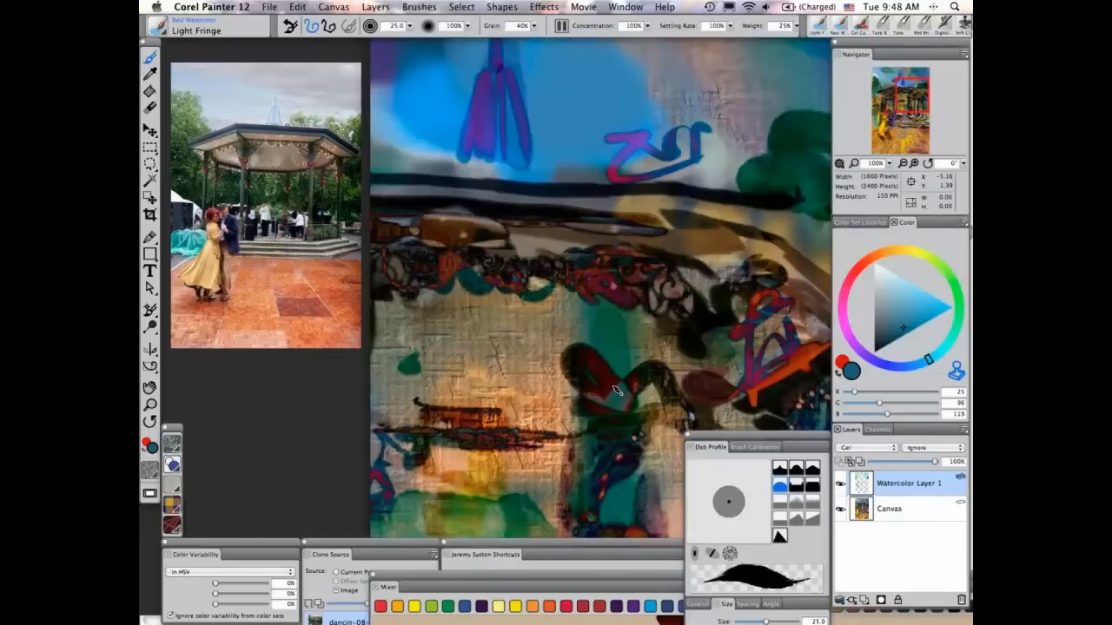
{"action": "left_click_drag", "start_coordinate": [616, 391], "coordinate": [627, 384]}
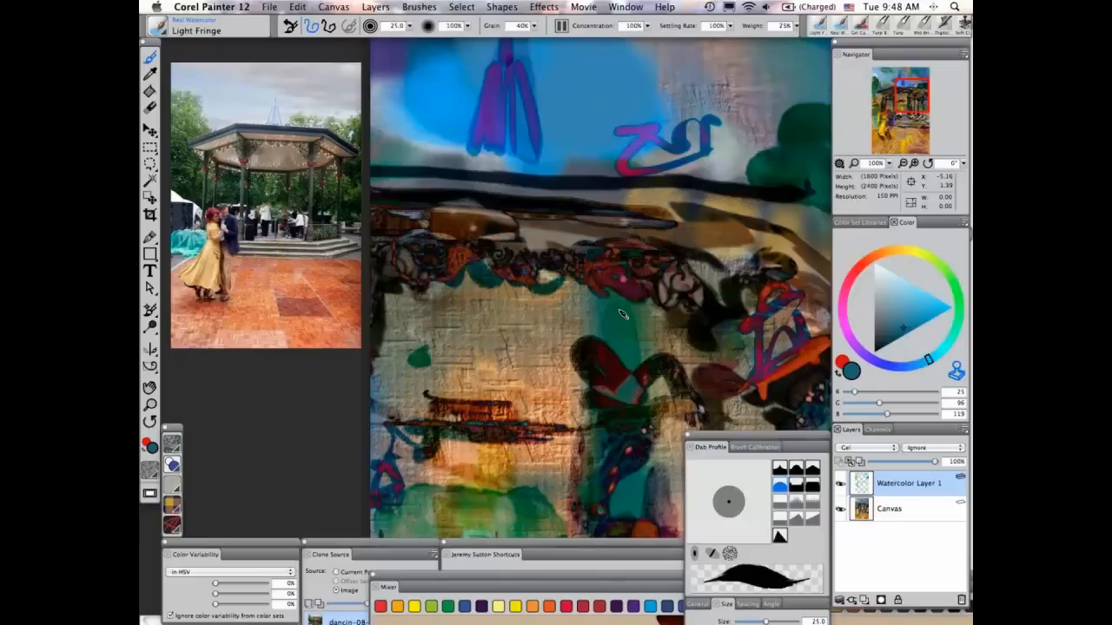
Switch to dancin-37-turp blndr.rif and show it in windowed mode at actual size, with the dancing couple in view.
{"action": "left_click", "coordinate": [634, 8]}
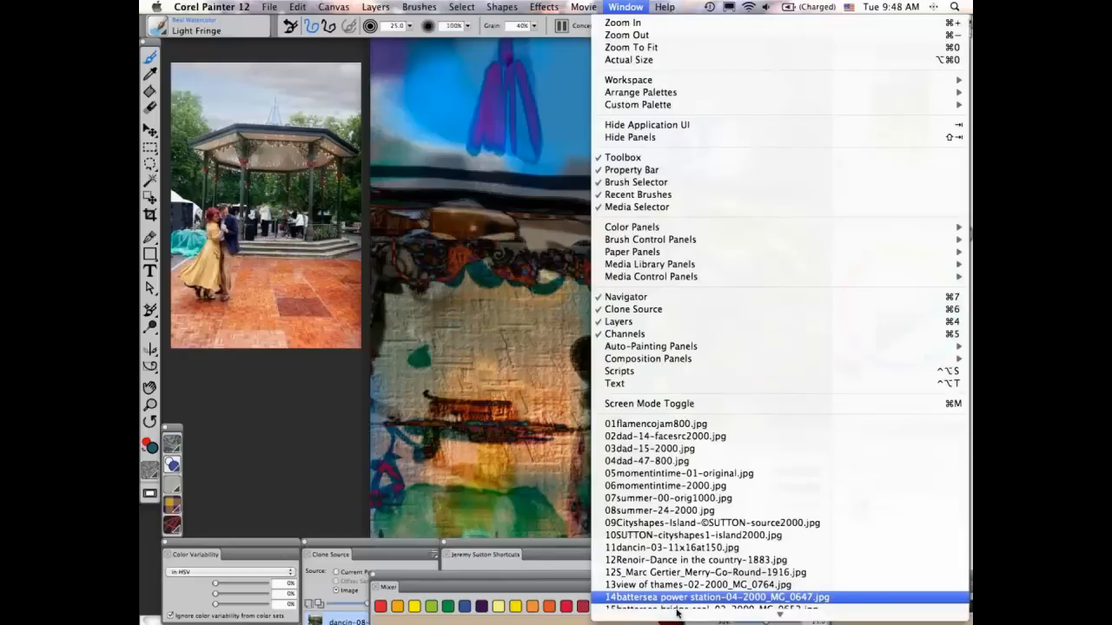
{"action": "scroll", "coordinate": [677, 613], "scroll_direction": "down", "scroll_amount": 5}
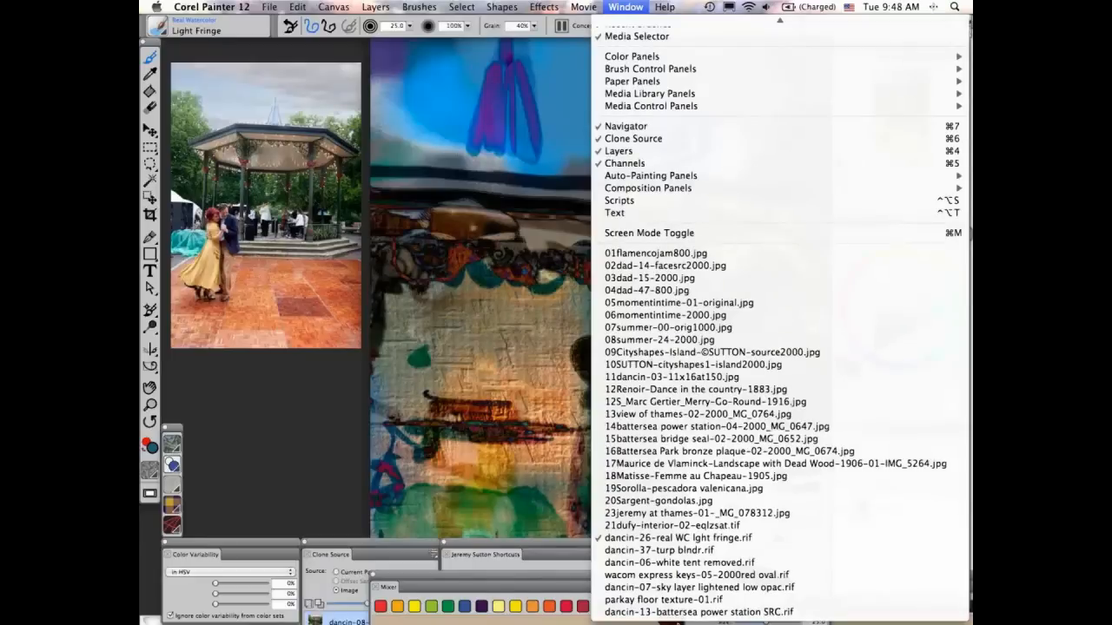
{"action": "left_click", "coordinate": [659, 551]}
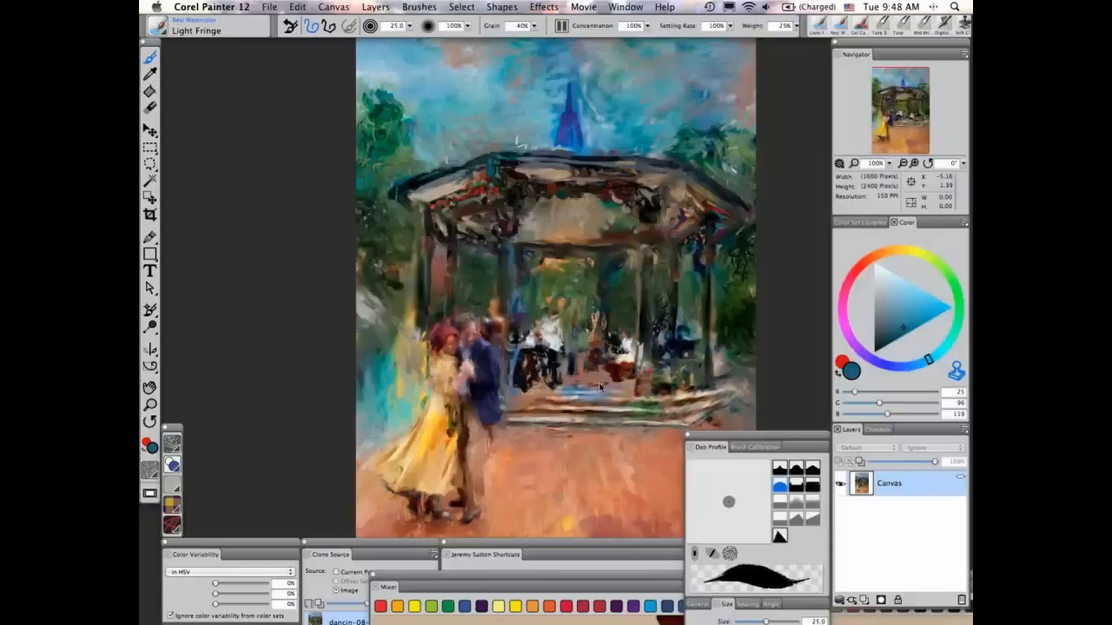
{"action": "left_click", "coordinate": [361, 288]}
{"action": "key", "text": "super+m"}
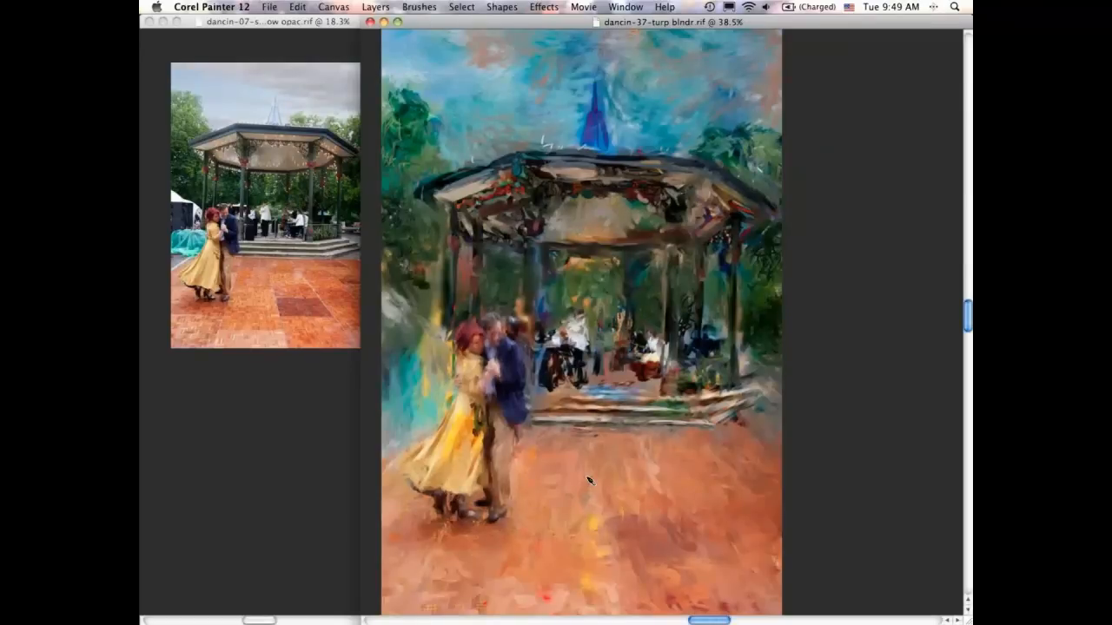
{"action": "key", "text": "alt+super+0"}
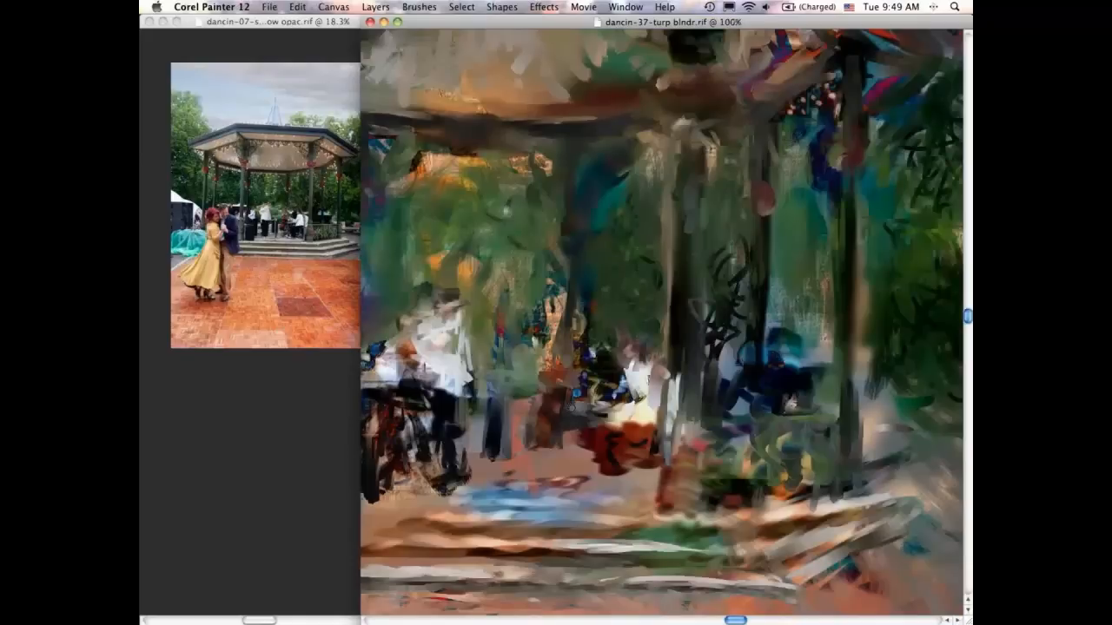
{"action": "left_click_drag", "start_coordinate": [470, 565], "coordinate": [667, 347]}
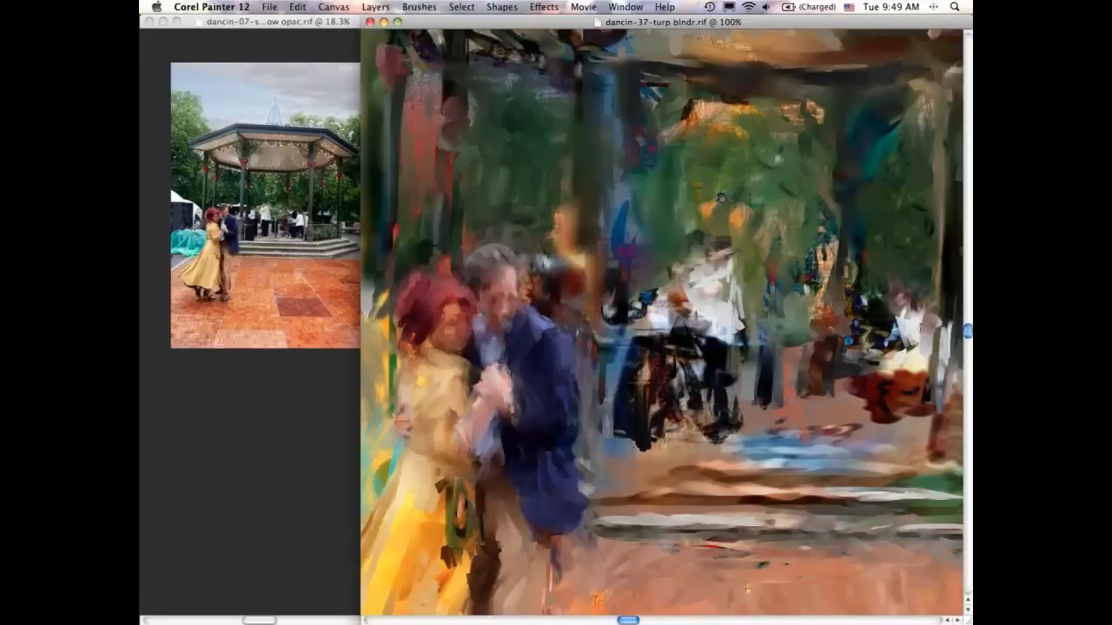
{"action": "scroll", "coordinate": [642, 399], "scroll_direction": "down", "scroll_amount": 5}
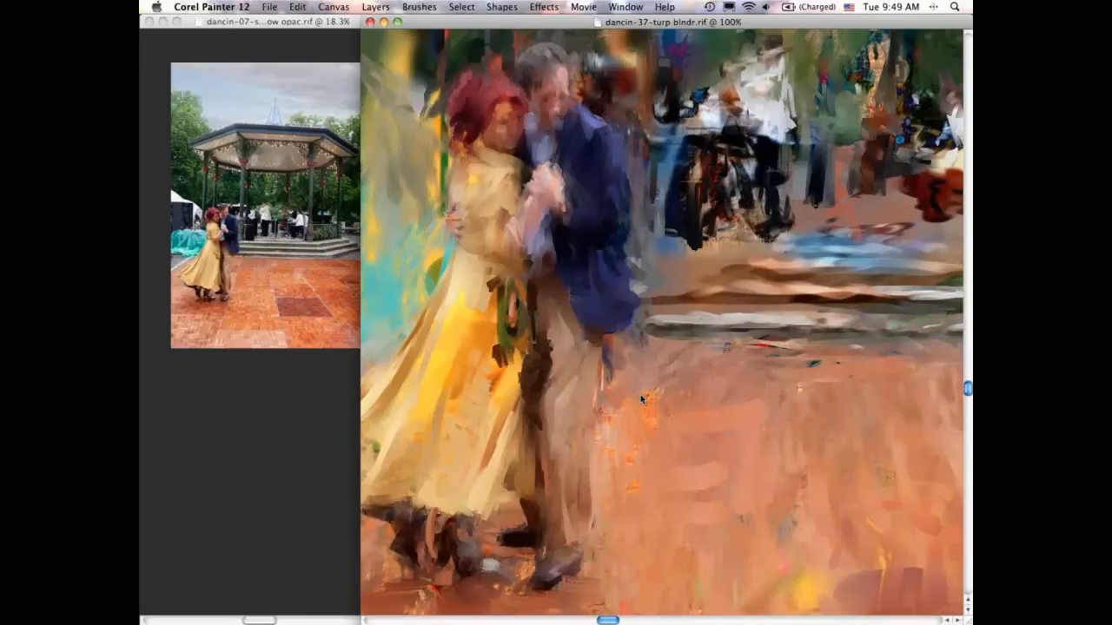
Restore the hidden panels and choose the Sargent Brush from the Artists category.
{"action": "key", "text": "Tab"}
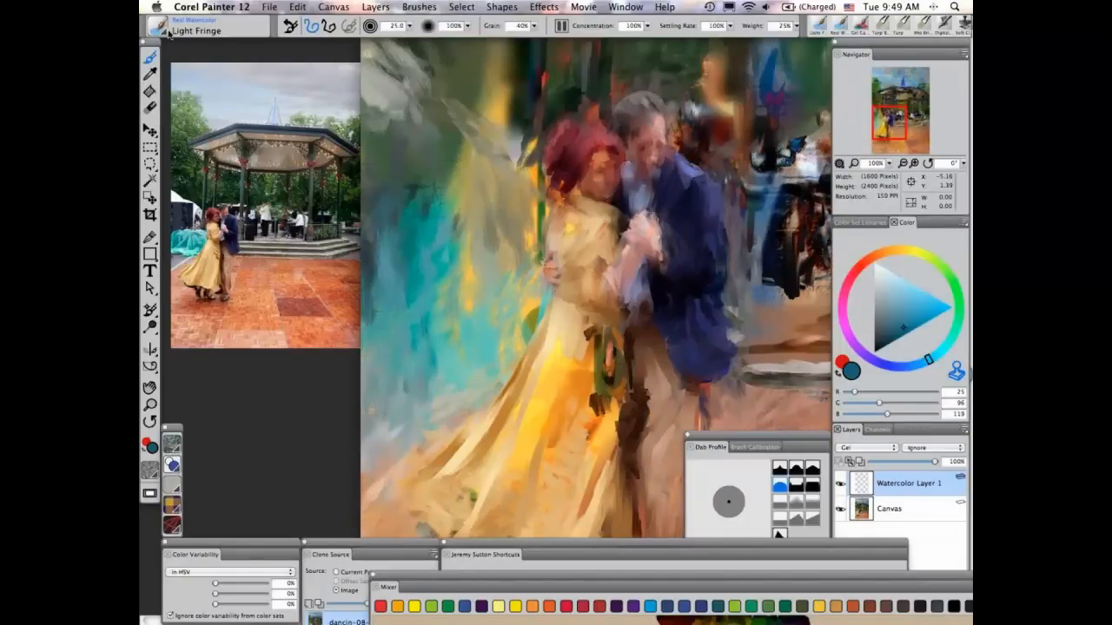
{"action": "left_click", "coordinate": [169, 33]}
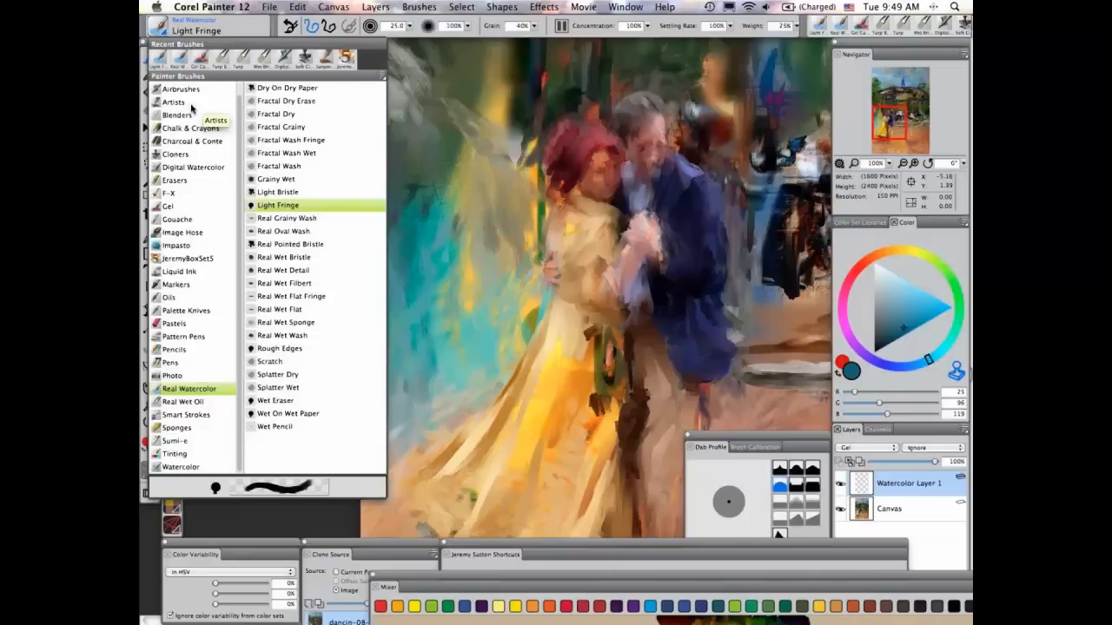
{"action": "left_click", "coordinate": [191, 107]}
{"action": "left_click", "coordinate": [286, 114]}
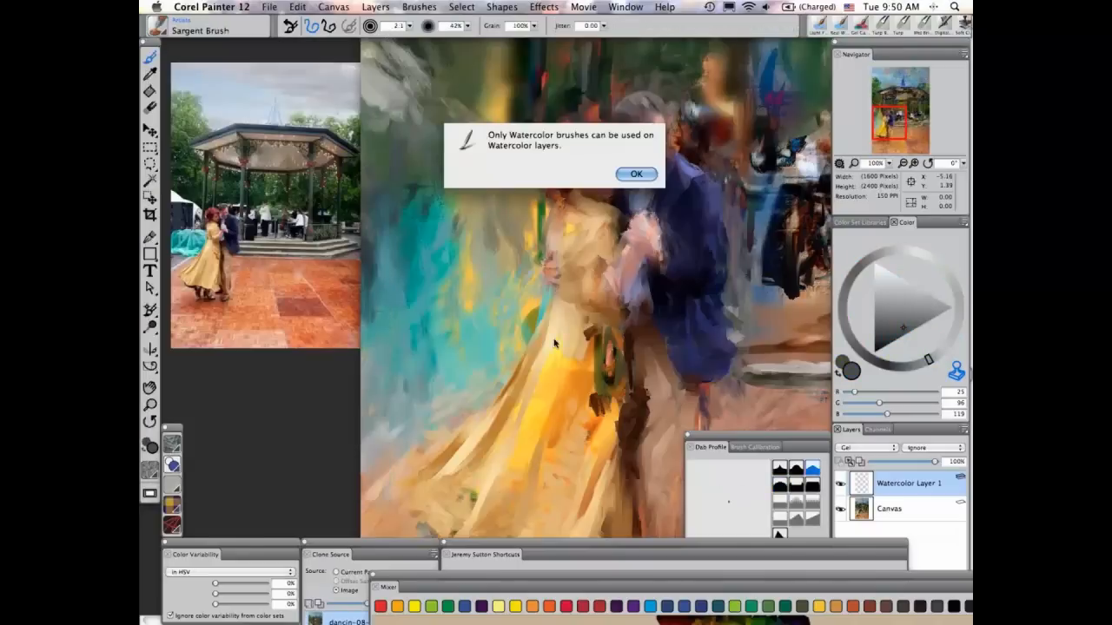
{"action": "key", "text": "Return"}
Drop the watercolor layer onto the canvas and move the floating Layers panel clear of the couple.
{"action": "left_click_drag", "start_coordinate": [921, 431], "coordinate": [530, 146]}
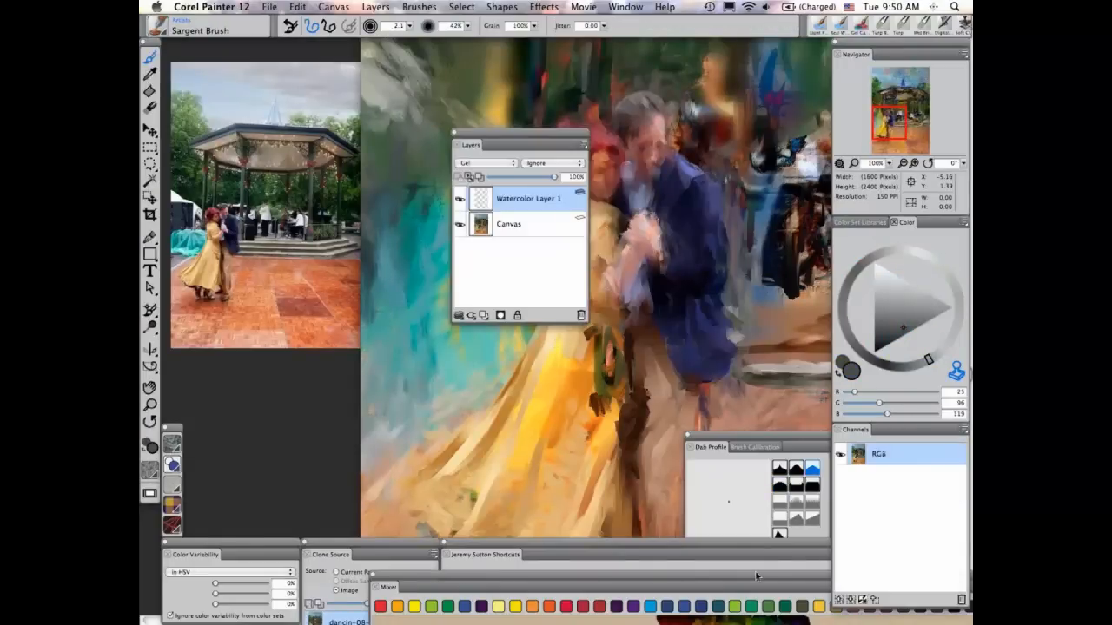
{"action": "left_click", "coordinate": [748, 549]}
{"action": "left_click", "coordinate": [807, 577]}
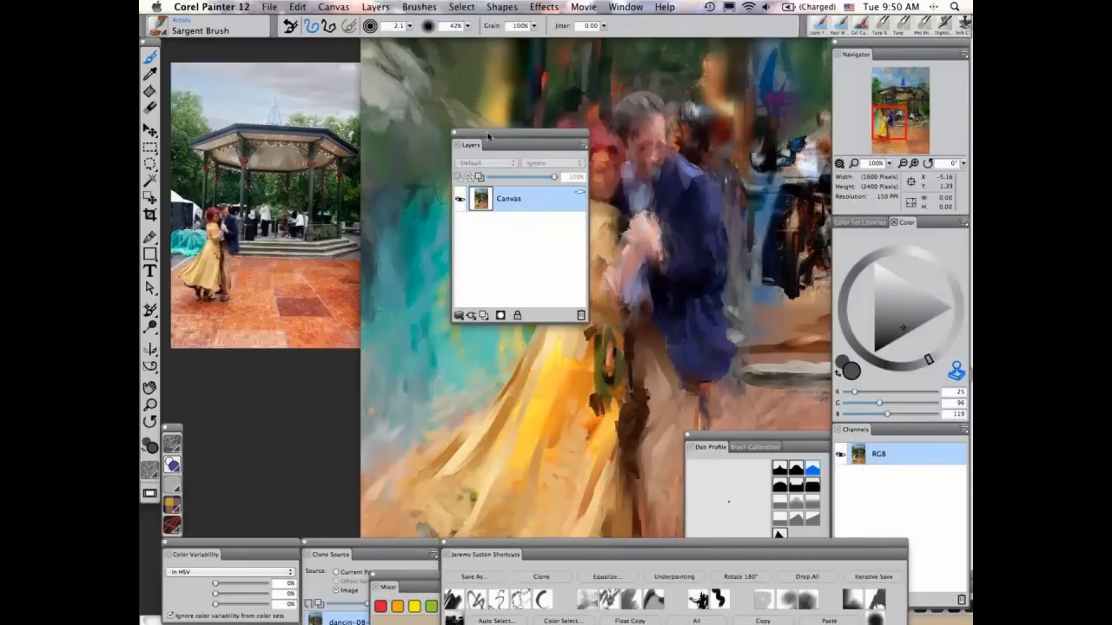
{"action": "left_click_drag", "start_coordinate": [488, 137], "coordinate": [570, 322]}
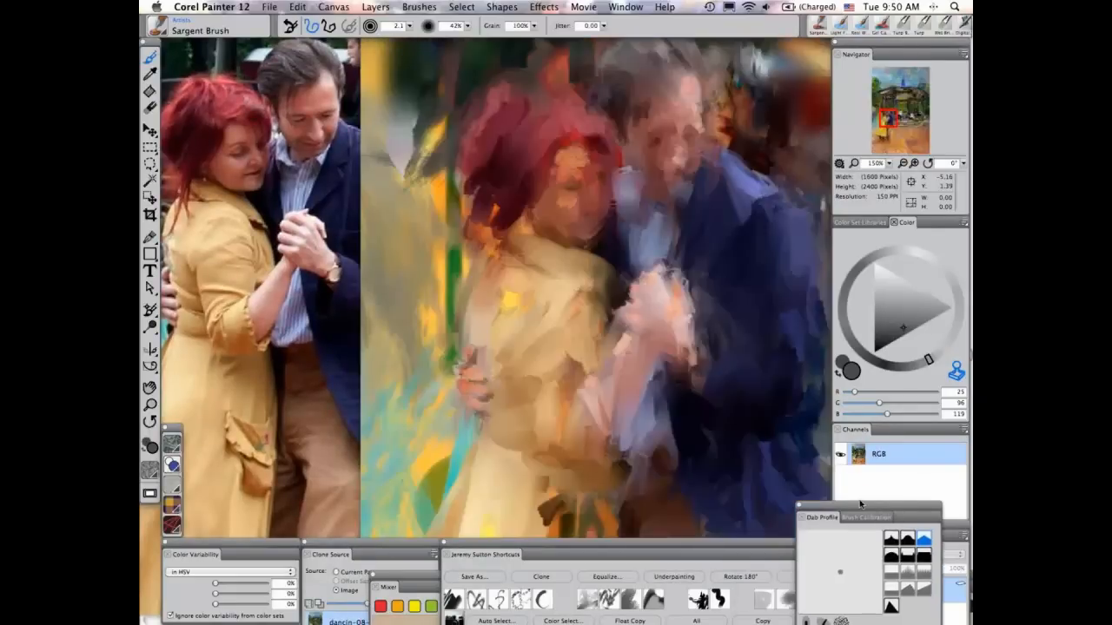
Move the Dab Profile panel away from the dancers and turn off Clone Color.
{"action": "left_click_drag", "start_coordinate": [860, 503], "coordinate": [856, 491]}
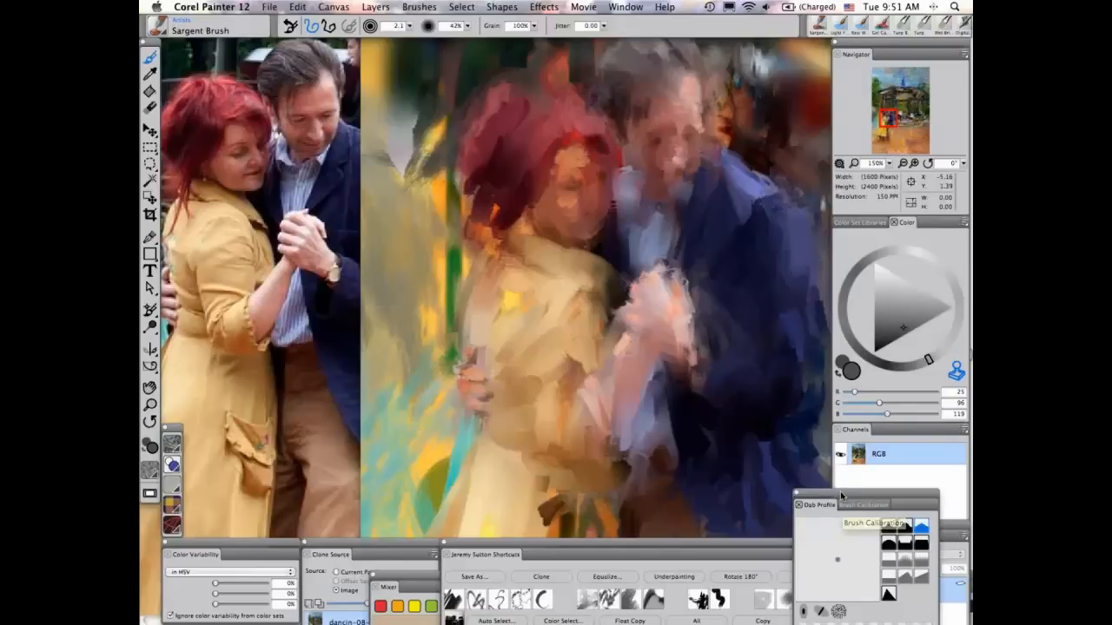
{"action": "mouse_move", "coordinate": [840, 496]}
{"action": "left_mouse_down"}
{"action": "mouse_move", "coordinate": [801, 497]}
{"action": "mouse_move", "coordinate": [808, 493]}
{"action": "left_mouse_up"}
{"action": "left_click", "coordinate": [956, 372]}
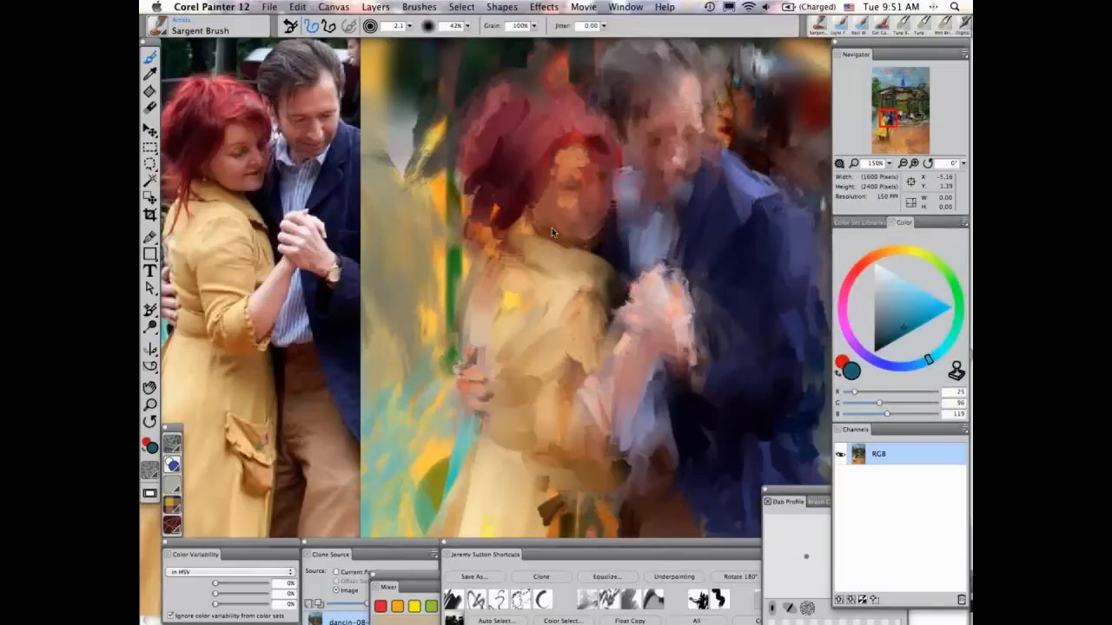
Regroup the detached Color panel with the Color Set Libraries panel and bring the color wheel to the front.
{"action": "key", "text": "alt+super+1"}
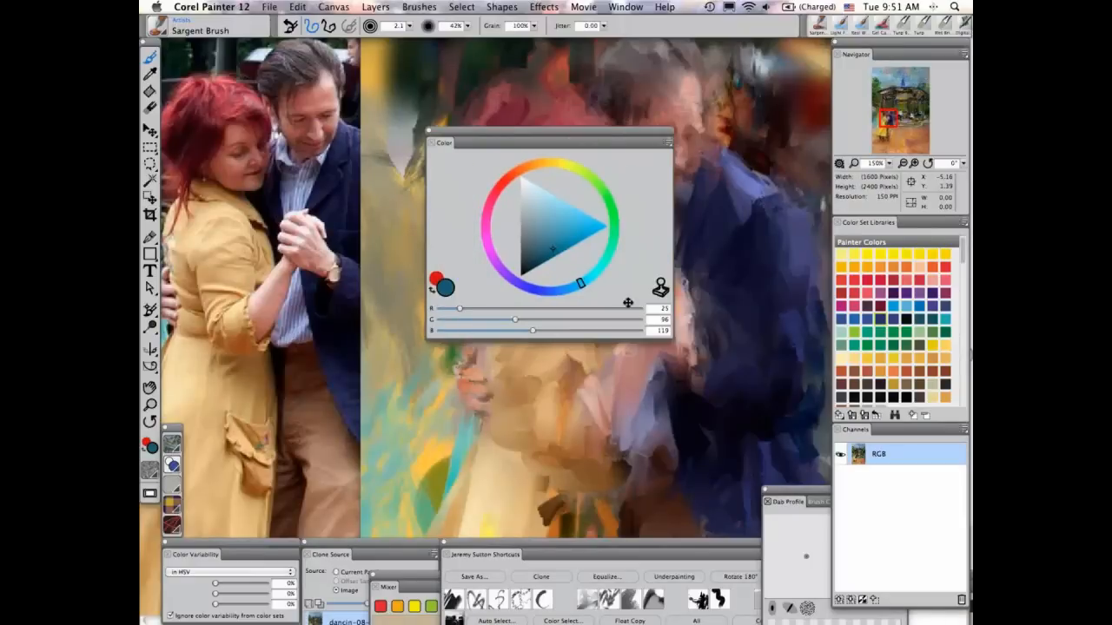
{"action": "left_click_drag", "start_coordinate": [447, 146], "coordinate": [895, 222]}
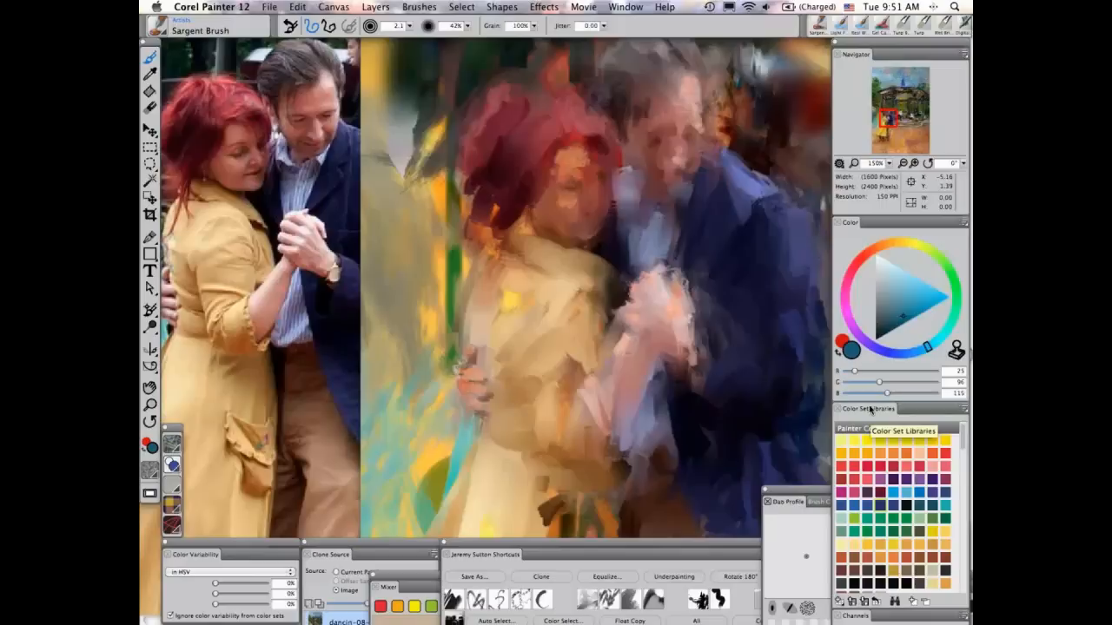
{"action": "left_click_drag", "start_coordinate": [870, 410], "coordinate": [872, 226]}
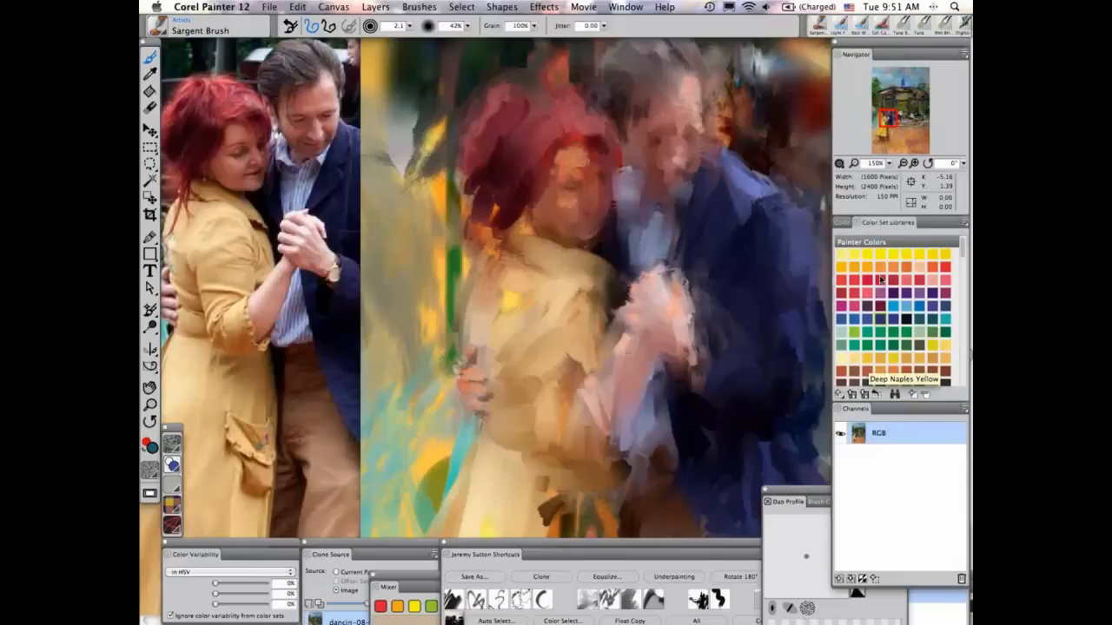
{"action": "left_click", "coordinate": [842, 223]}
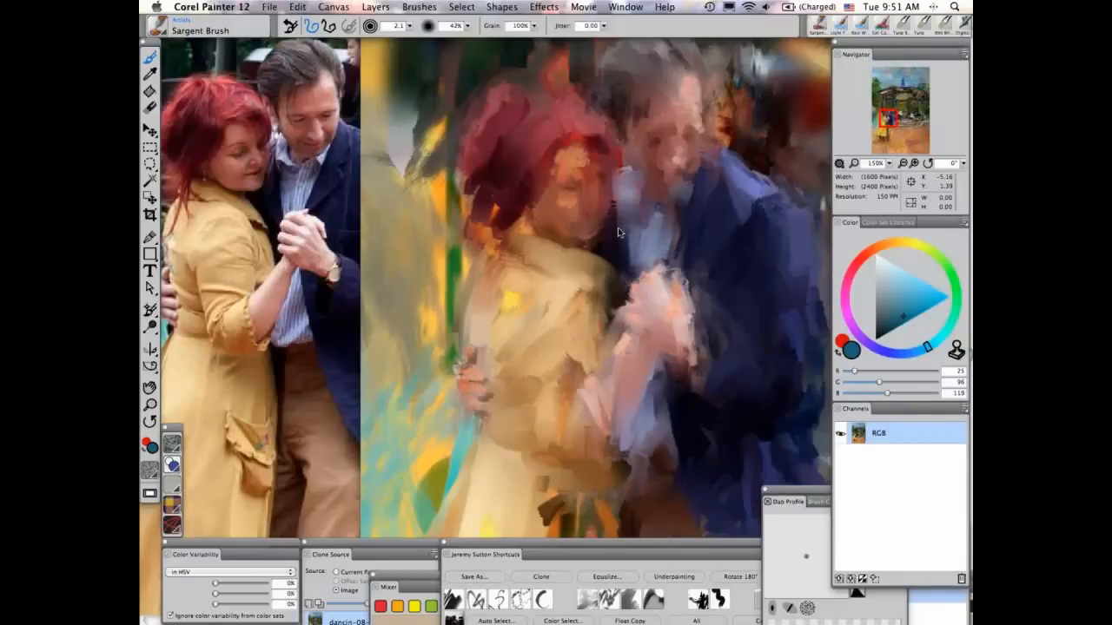
Pick a light pink (R 235, G 156, B 158) with the Temporal Color palette and reposition the Dab Profile panel.
{"action": "key", "text": "super+alt+1"}
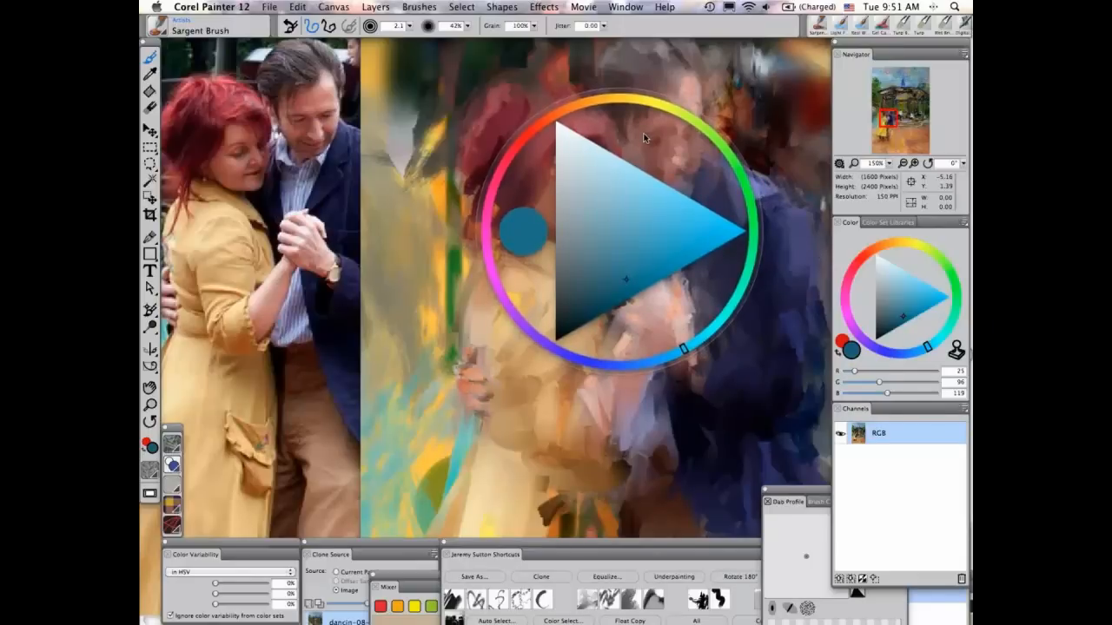
{"action": "mouse_move", "coordinate": [644, 137]}
{"action": "left_mouse_down"}
{"action": "mouse_move", "coordinate": [638, 310]}
{"action": "mouse_move", "coordinate": [554, 223]}
{"action": "left_mouse_up"}
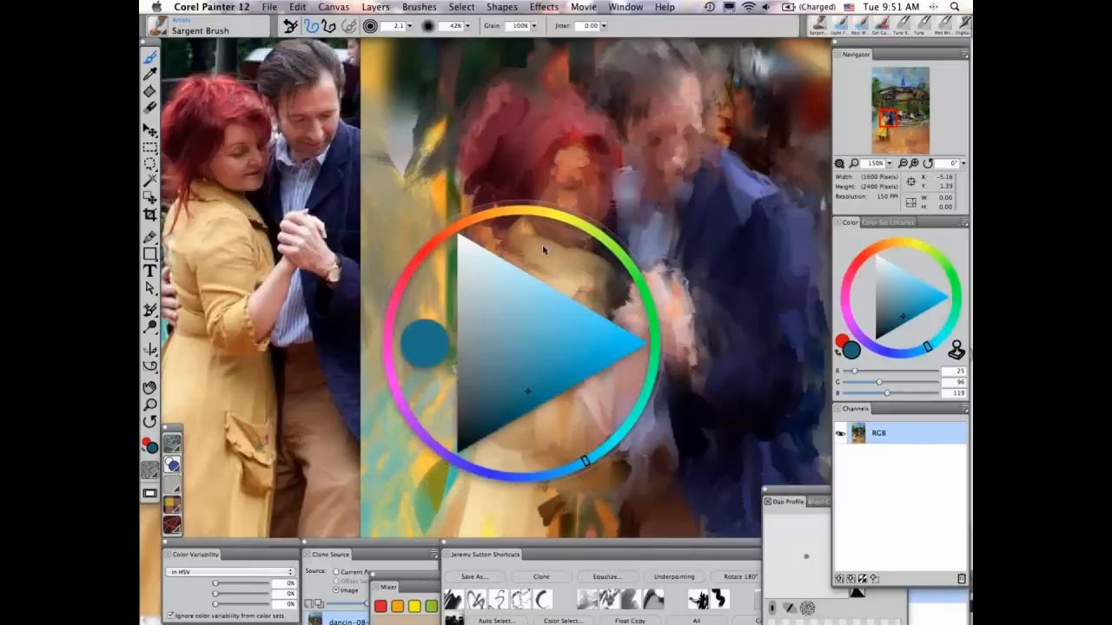
{"action": "left_click", "coordinate": [436, 261]}
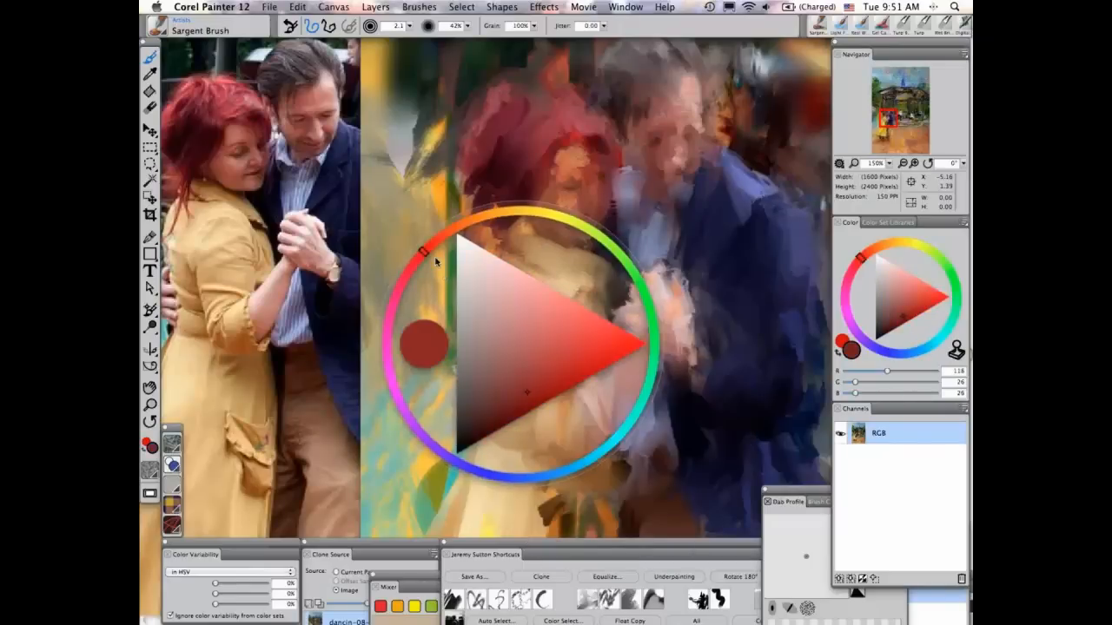
{"action": "left_click_drag", "start_coordinate": [525, 291], "coordinate": [516, 283]}
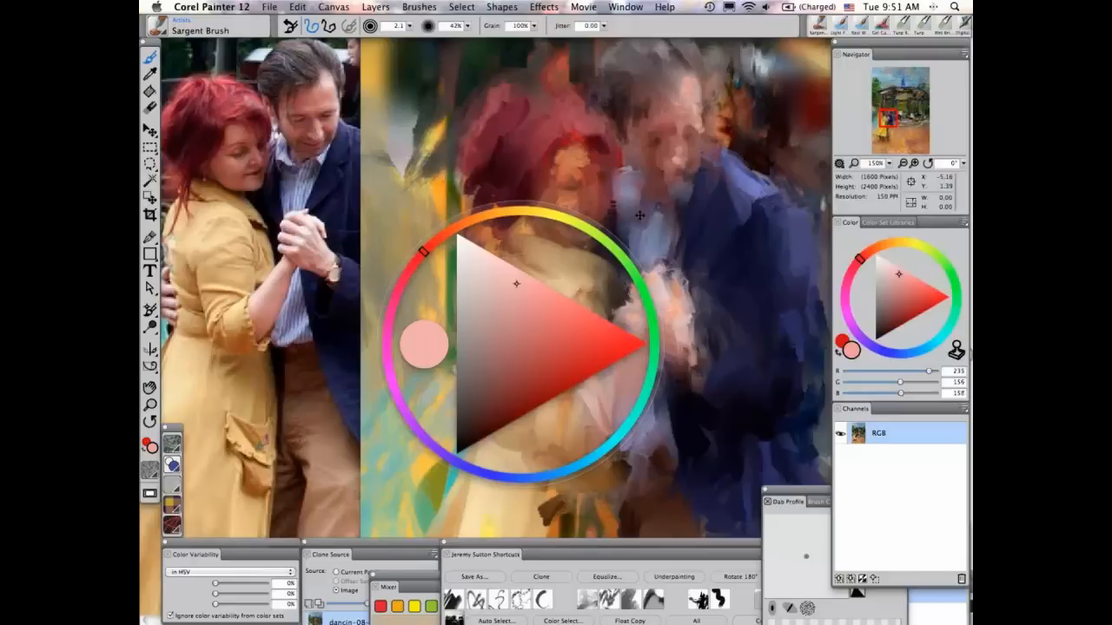
{"action": "left_click", "coordinate": [705, 458]}
{"action": "left_click_drag", "start_coordinate": [805, 492], "coordinate": [727, 434]}
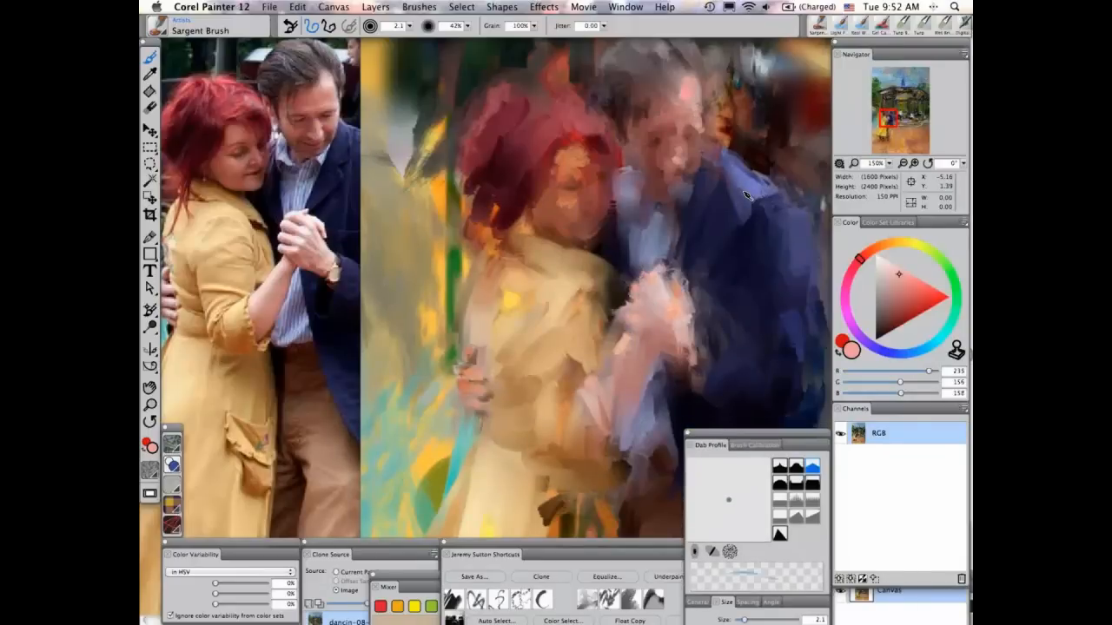
Lighten the color to a pale pink and brush a highlight on the man's forehead.
{"action": "left_click", "coordinate": [891, 273]}
{"action": "left_click", "coordinate": [887, 262]}
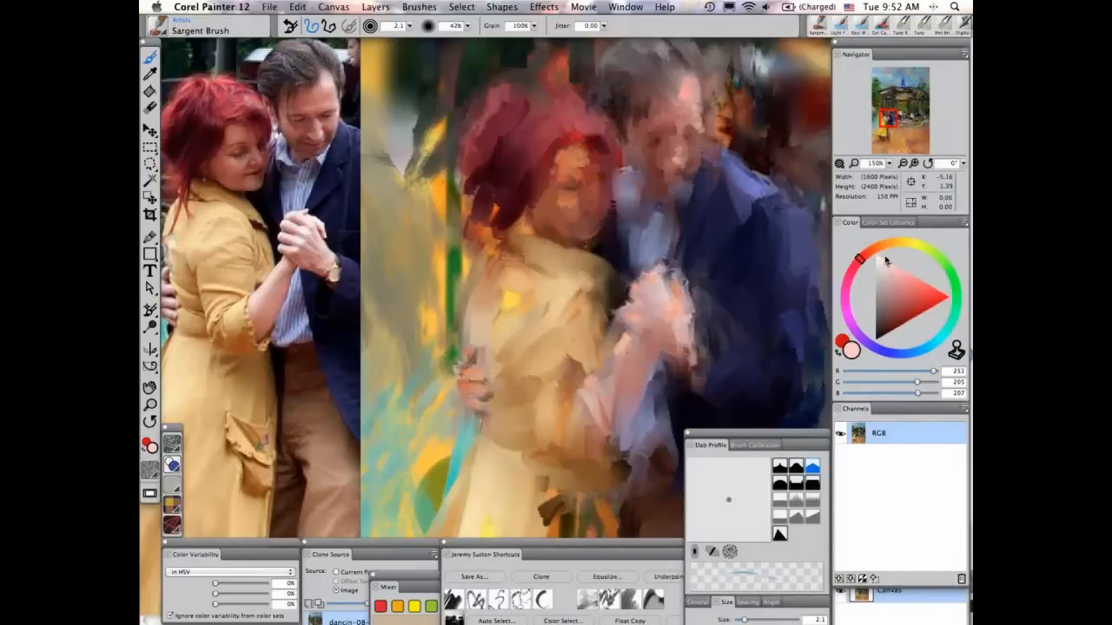
{"action": "left_click_drag", "start_coordinate": [689, 82], "coordinate": [686, 98]}
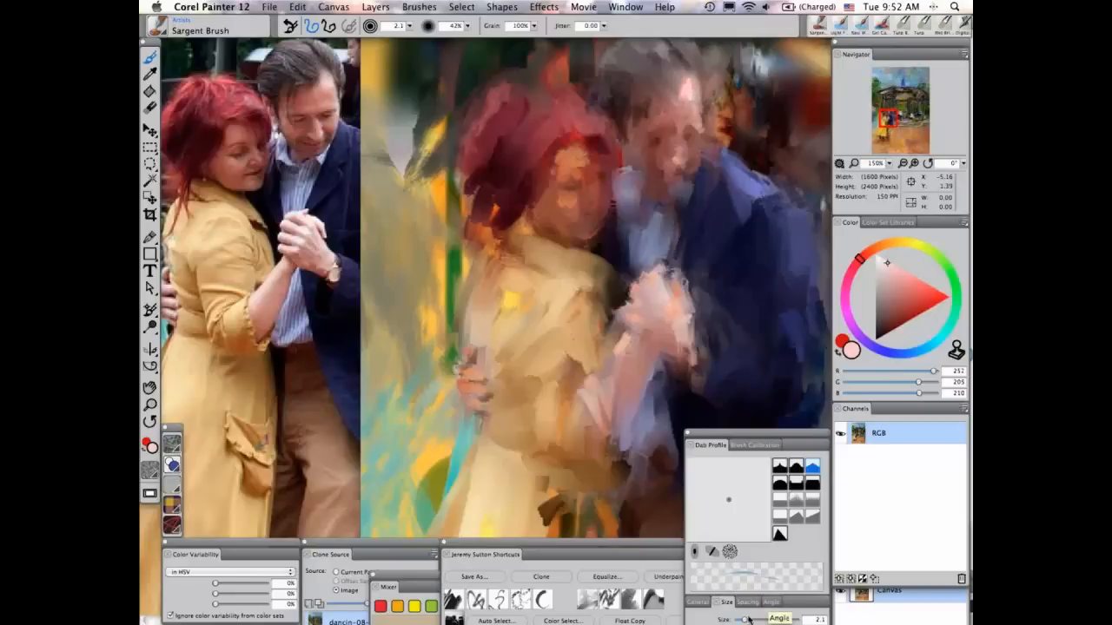
Set the Sargent Brush size to 5.4, lower its opacity, and define the man's head with dark tones sampled from the painting.
{"action": "left_click_drag", "start_coordinate": [744, 620], "coordinate": [753, 620]}
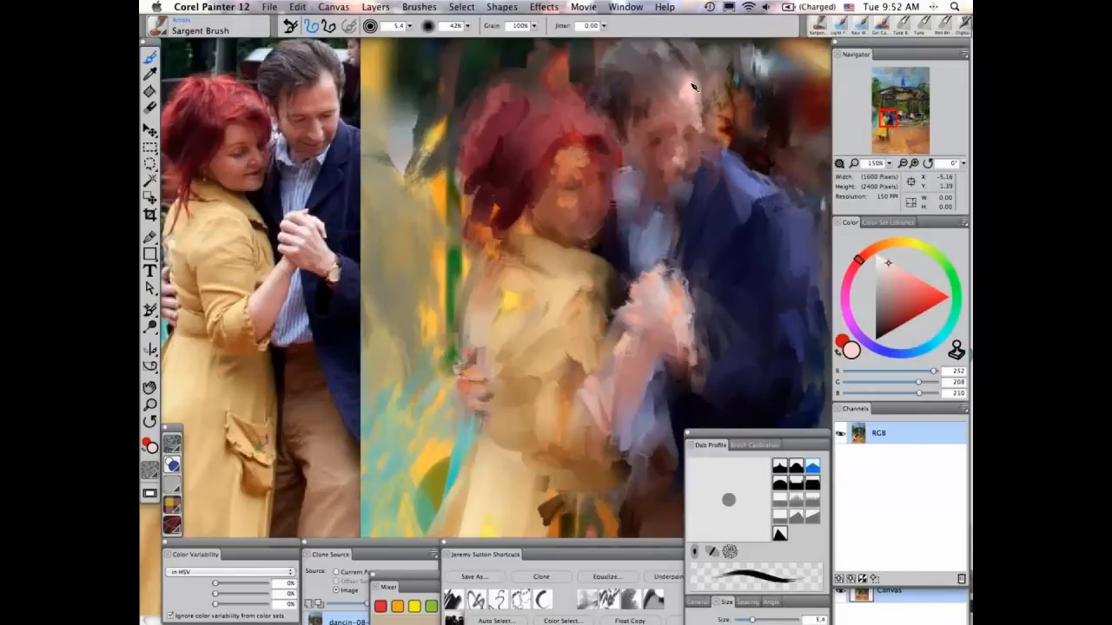
{"action": "left_click_drag", "start_coordinate": [468, 30], "coordinate": [451, 36]}
{"action": "left_click", "coordinate": [772, 111], "text": "alt"}
{"action": "left_click", "coordinate": [718, 124], "text": "alt"}
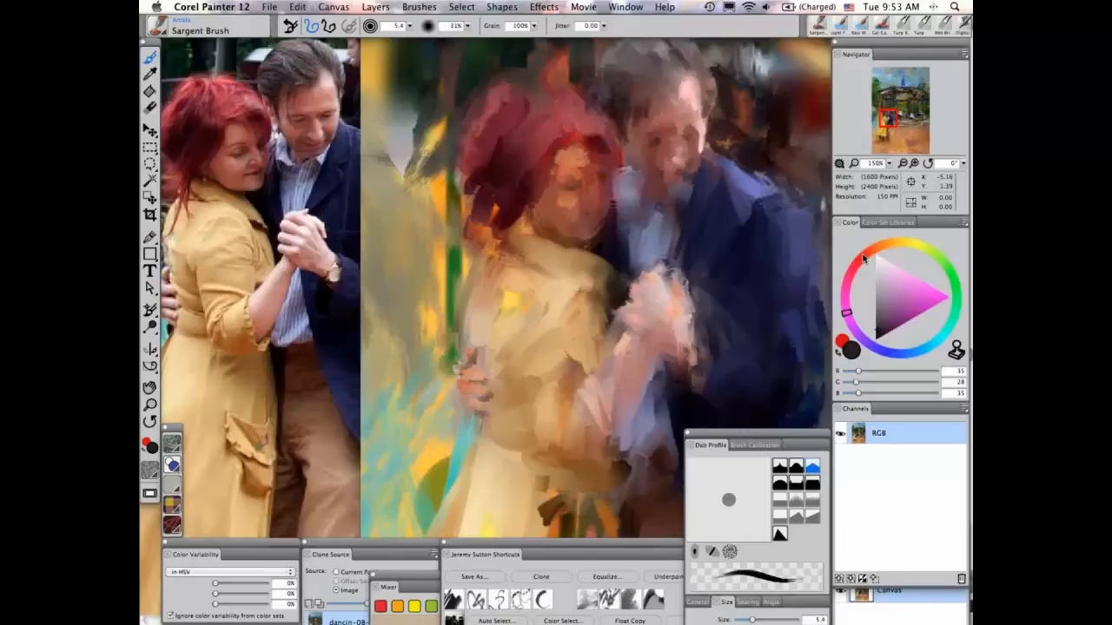
Pick a warm pink (R 247, G 161, B 159) and brush skin tones onto the man's face.
{"action": "left_click", "coordinate": [863, 258]}
{"action": "left_click", "coordinate": [898, 283]}
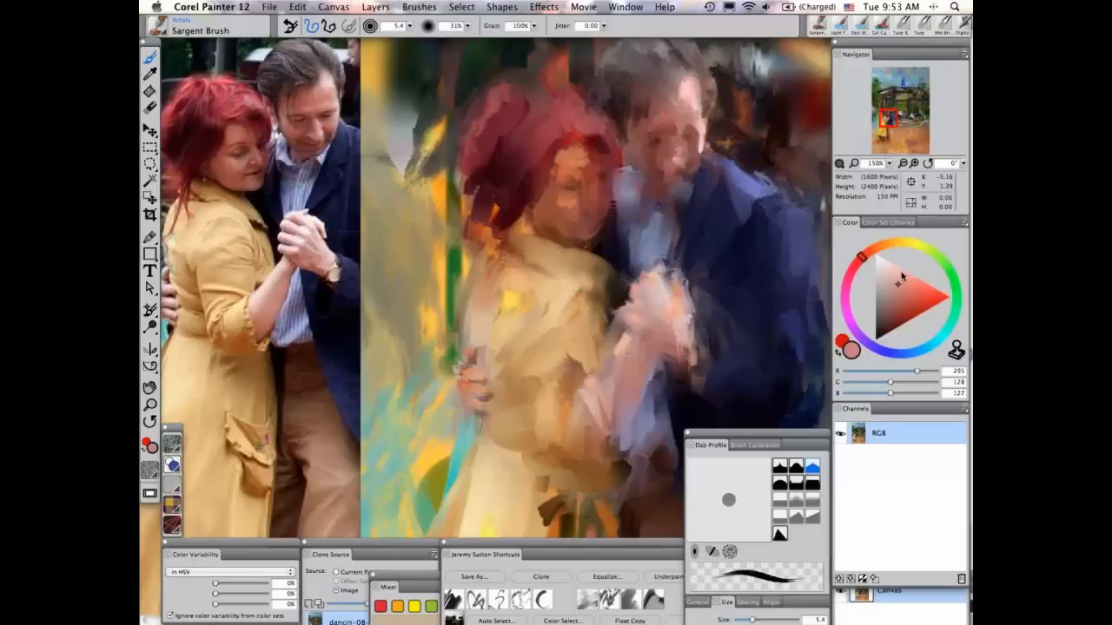
{"action": "left_click", "coordinate": [900, 272]}
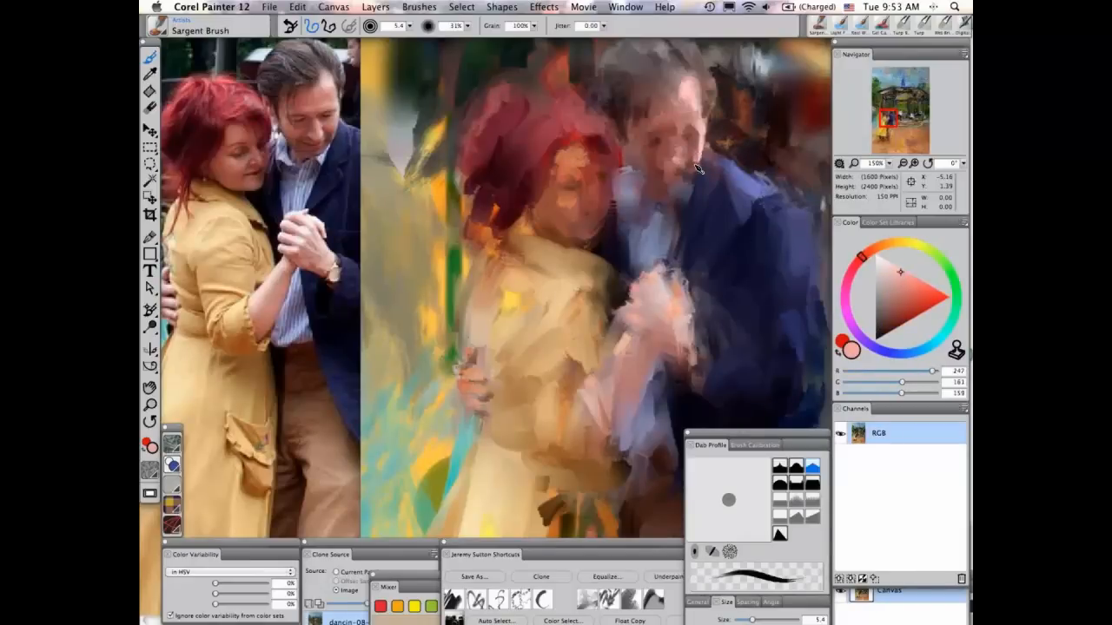
Refine the man's facial features with a sampled tone and small dark reddish brown strokes around the mouth and chin.
{"action": "left_click", "coordinate": [816, 168], "text": "alt"}
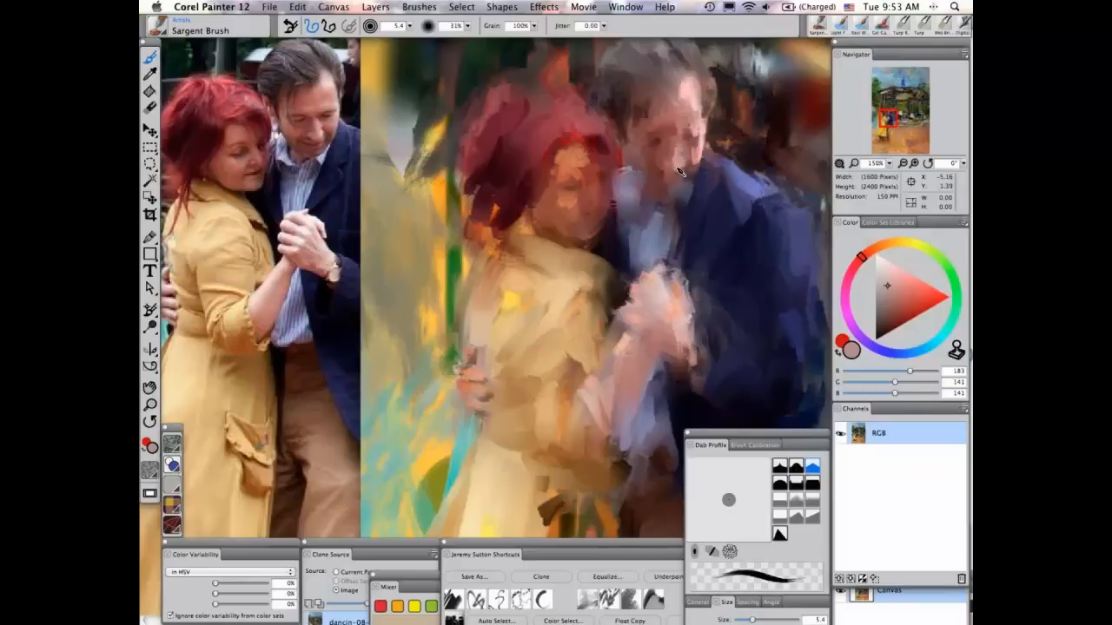
{"action": "left_click_drag", "start_coordinate": [887, 311], "coordinate": [891, 329]}
{"action": "left_click_drag", "start_coordinate": [690, 161], "coordinate": [689, 171]}
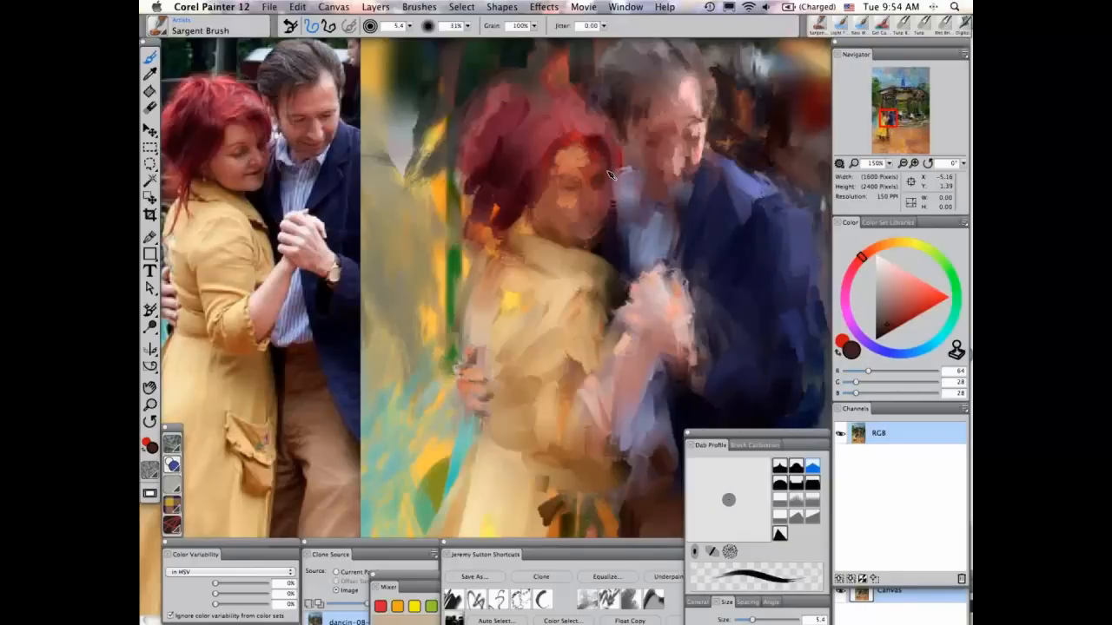
Pick a golden yellow and brush small highlights onto the crown and back of the woman's red hair.
{"action": "left_click_drag", "start_coordinate": [904, 307], "coordinate": [910, 296]}
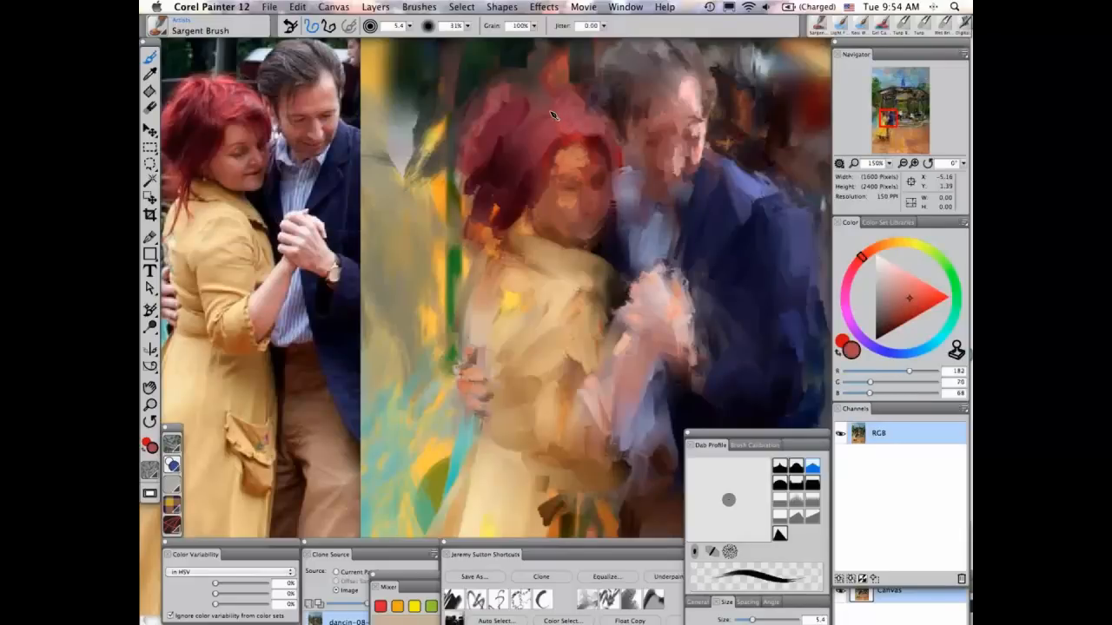
{"action": "left_click", "coordinate": [895, 244]}
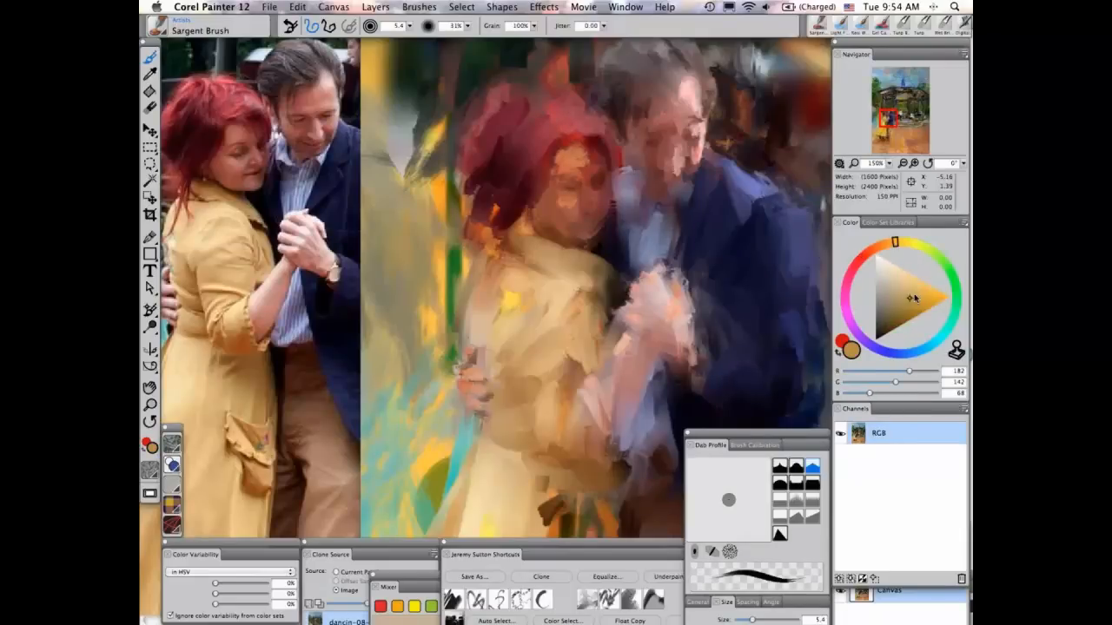
{"action": "left_click", "coordinate": [556, 98]}
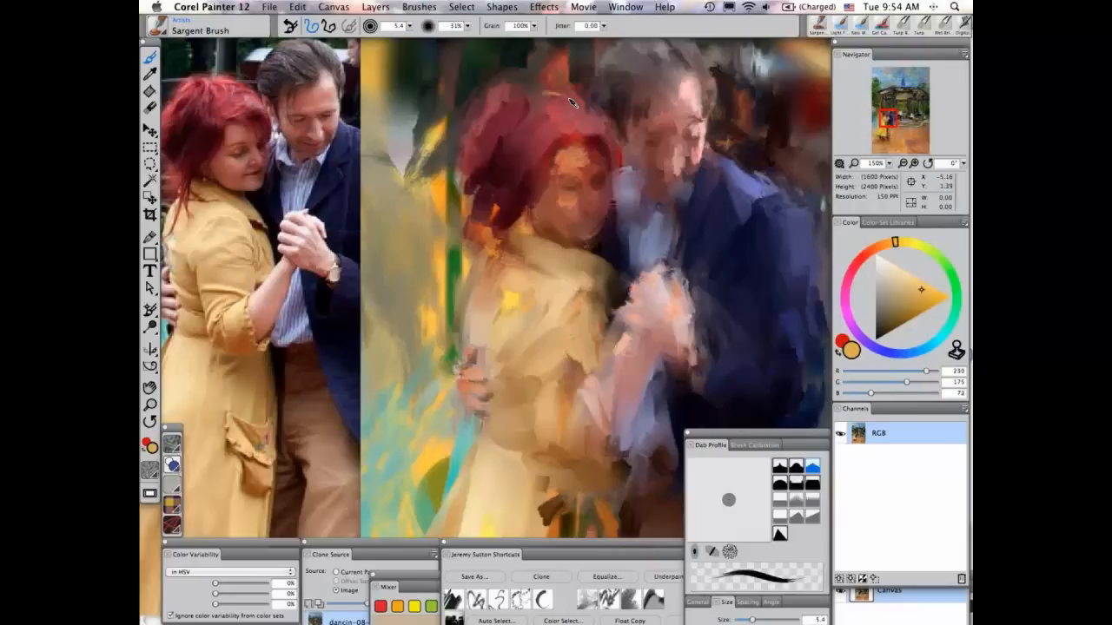
{"action": "left_click", "coordinate": [927, 295]}
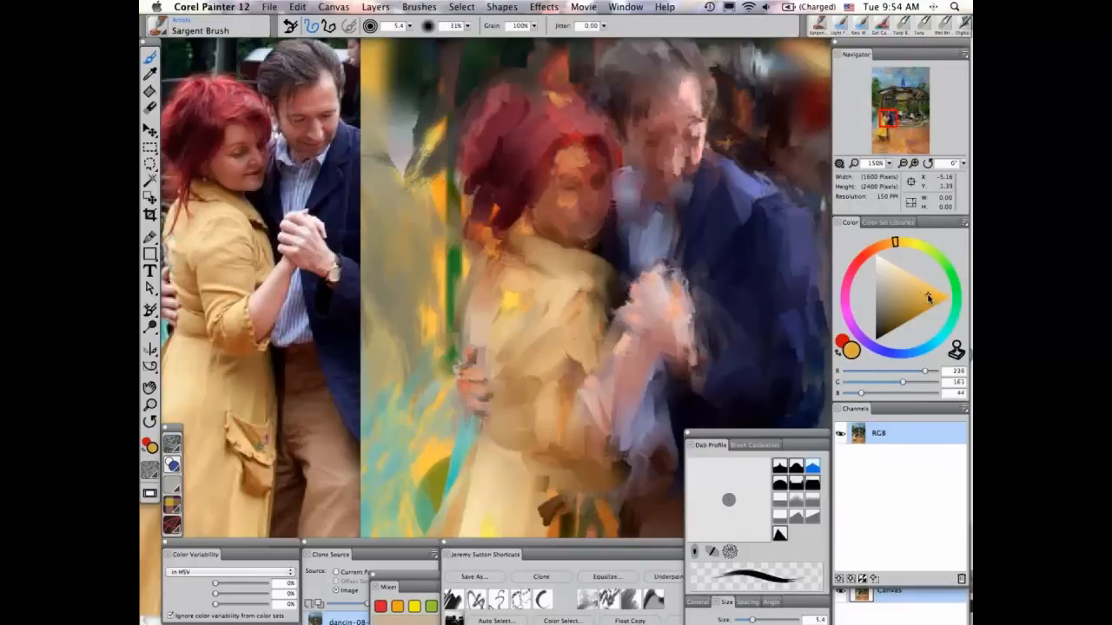
{"action": "left_click", "coordinate": [484, 113]}
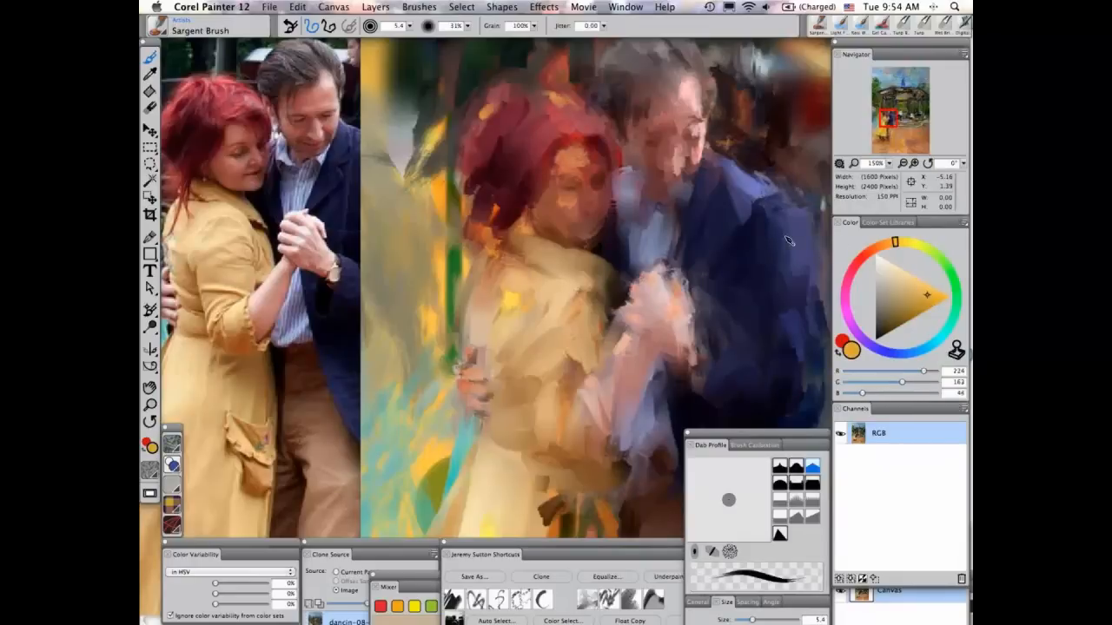
Change the brush color to a deep red (R 144, G 46, B 44).
{"action": "left_click", "coordinate": [913, 311]}
{"action": "left_click_drag", "start_coordinate": [913, 311], "coordinate": [911, 311]}
{"action": "left_click", "coordinate": [864, 257]}
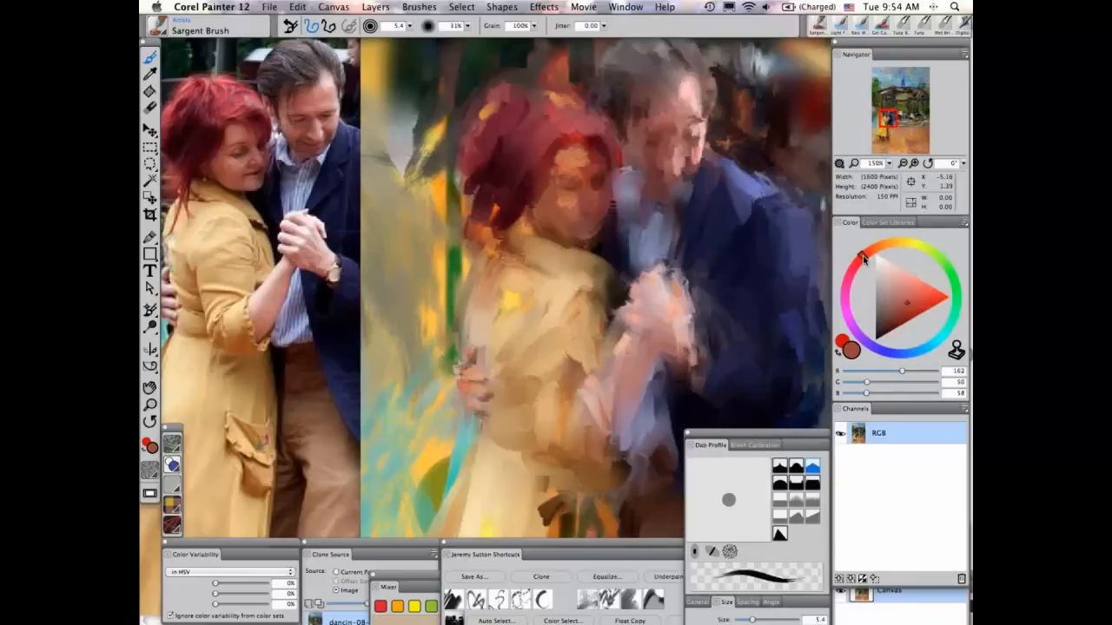
{"action": "left_click", "coordinate": [910, 306]}
{"action": "left_click_drag", "start_coordinate": [910, 305], "coordinate": [906, 308]}
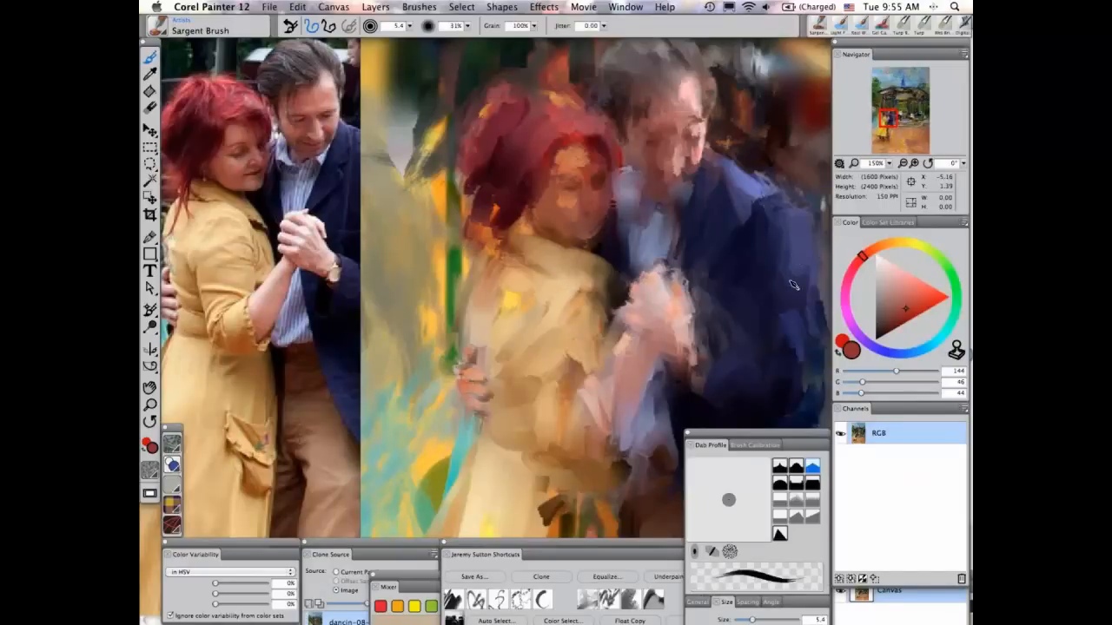
Change the brush color to a peach skin tone (R 216, G 141, B 112).
{"action": "left_click", "coordinate": [875, 252]}
{"action": "left_click", "coordinate": [898, 288]}
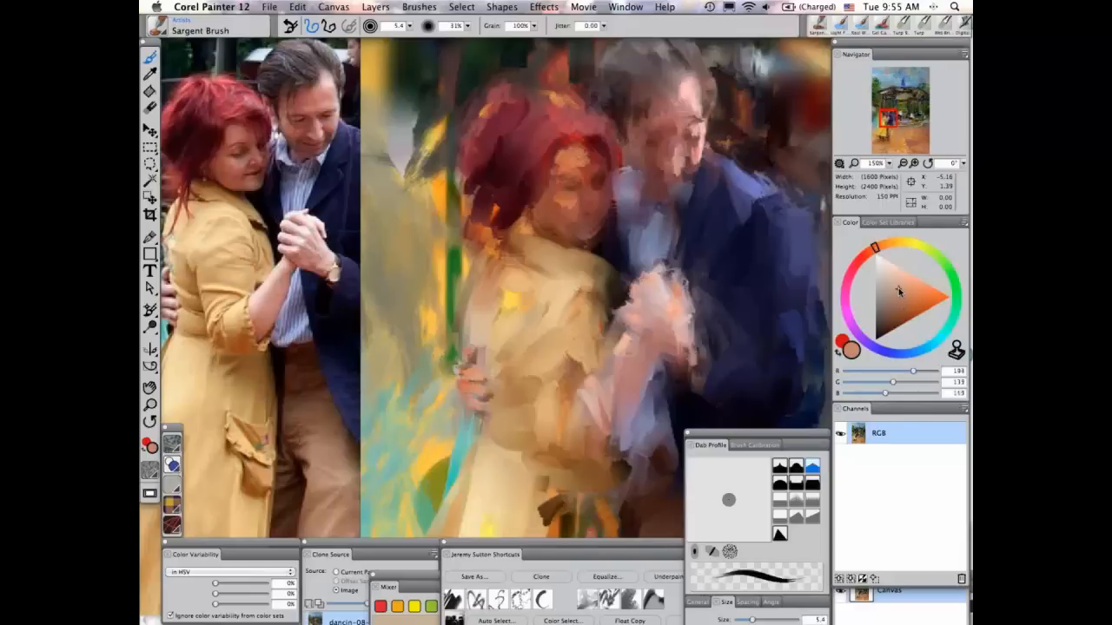
{"action": "left_click", "coordinate": [904, 290]}
{"action": "left_click", "coordinate": [905, 286]}
{"action": "left_click", "coordinate": [905, 288]}
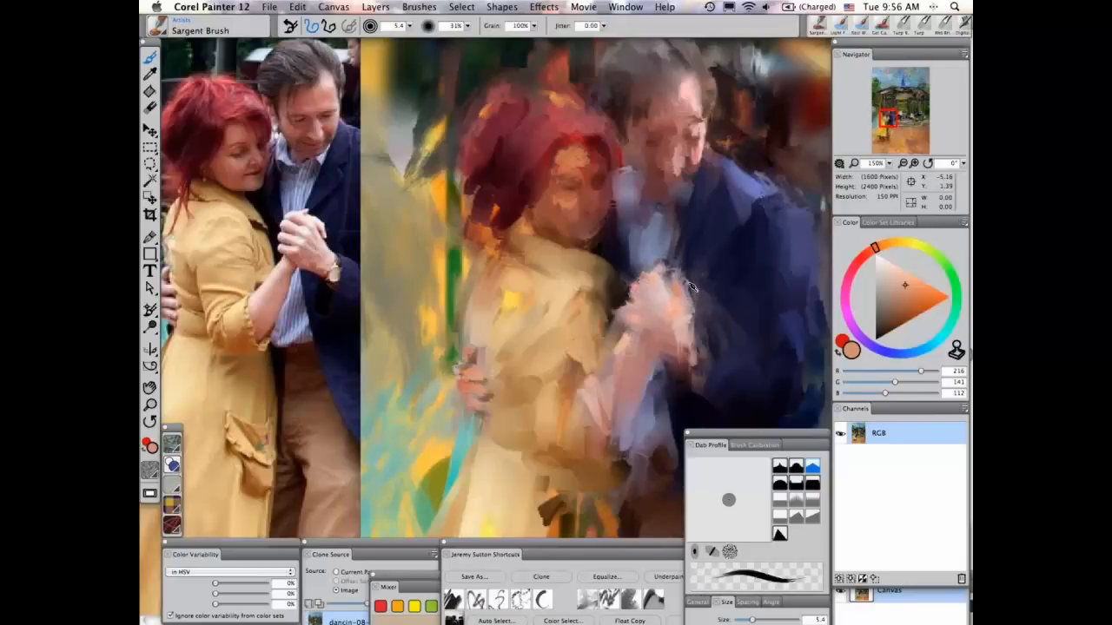
Switch to the Impasto Oil brush and paint a broad coral stroke and a size 7.8 cream stroke beside the woman's back.
{"action": "left_click", "coordinate": [161, 33]}
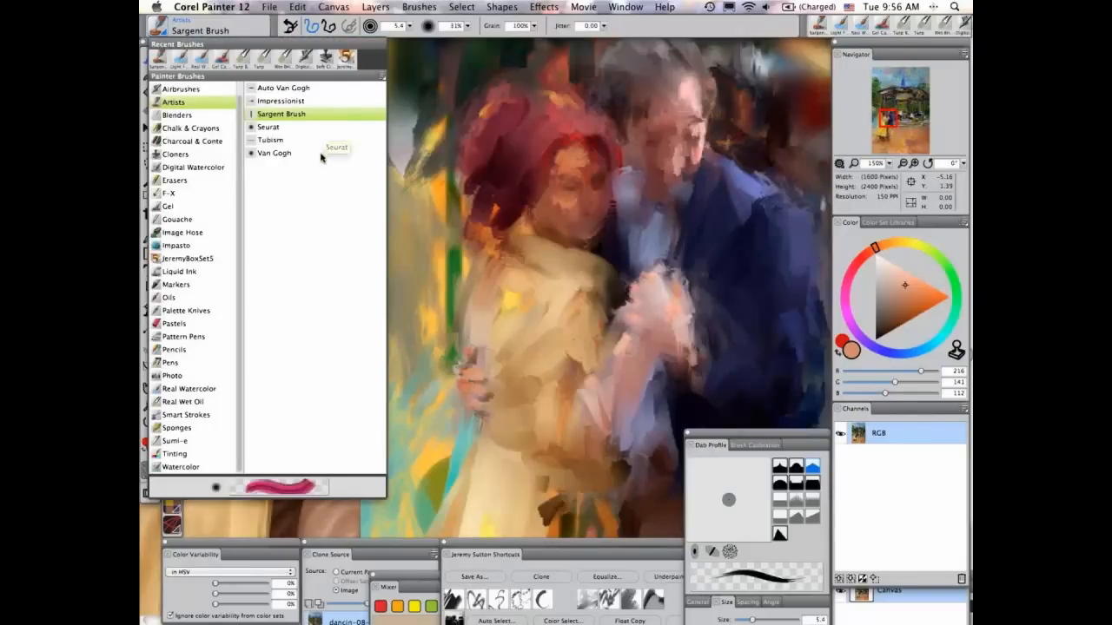
{"action": "left_click", "coordinate": [194, 248]}
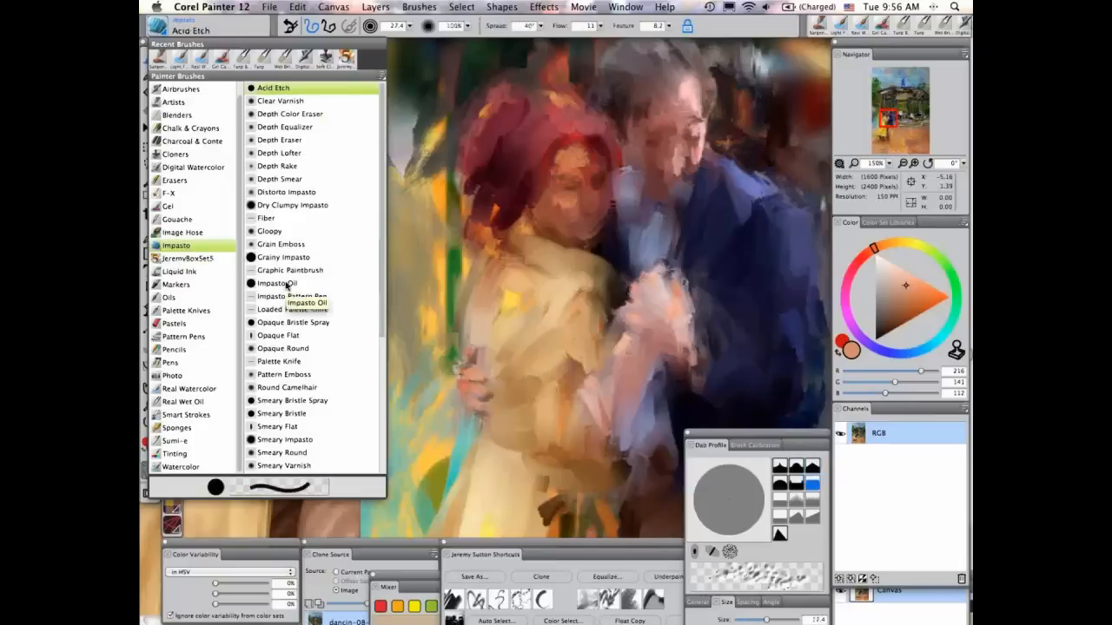
{"action": "left_click", "coordinate": [286, 284]}
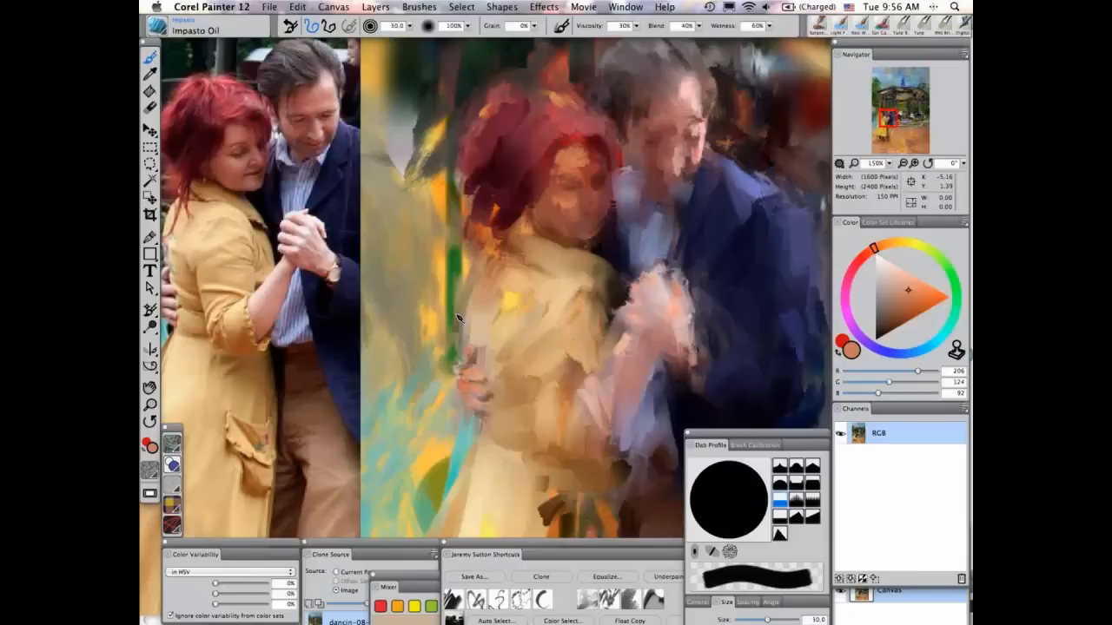
{"action": "left_click_drag", "start_coordinate": [458, 318], "coordinate": [452, 348]}
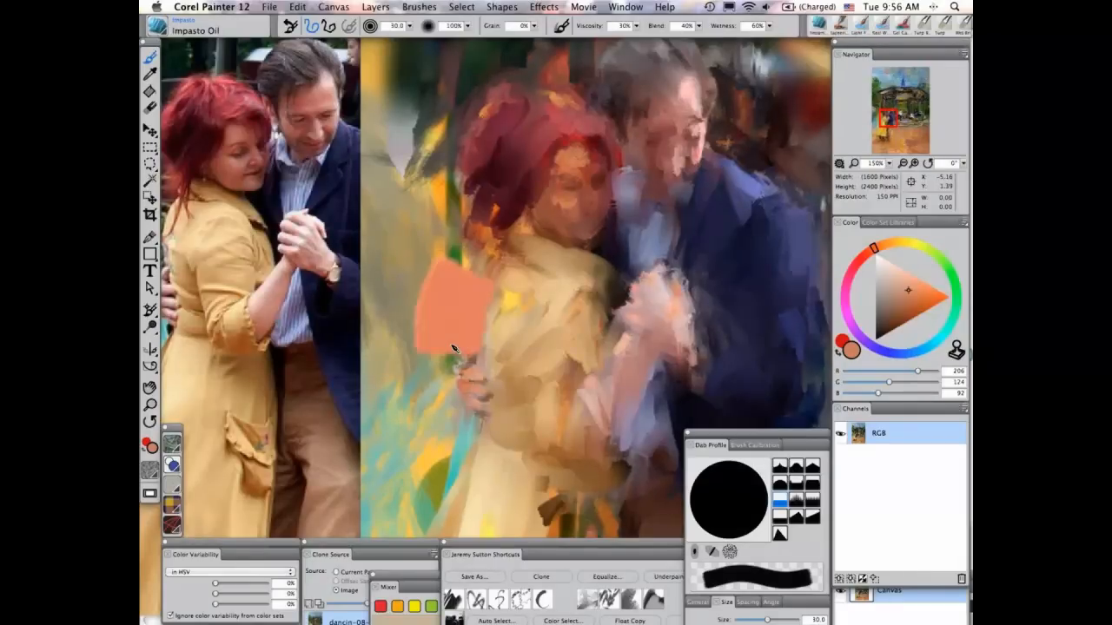
{"action": "mouse_move", "coordinate": [462, 346]}
{"action": "left_mouse_down"}
{"action": "mouse_move", "coordinate": [461, 308]}
{"action": "mouse_move", "coordinate": [453, 368]}
{"action": "left_mouse_up"}
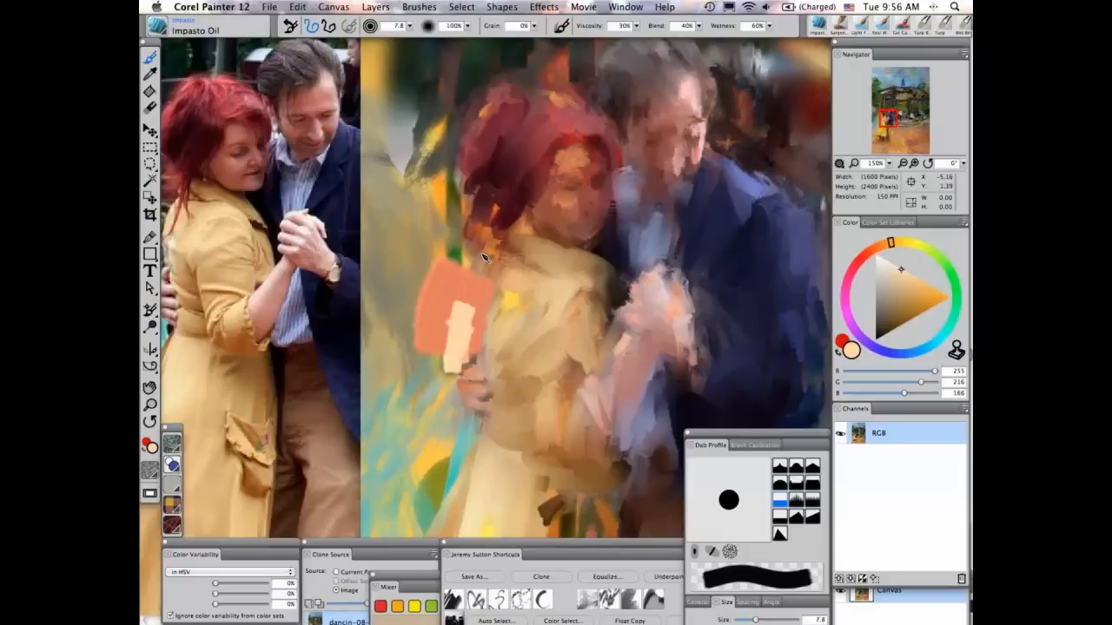
Examine the thick paint relief of the coral and cream strokes at 500% magnification.
{"action": "key", "text": "ctrl+plus"}
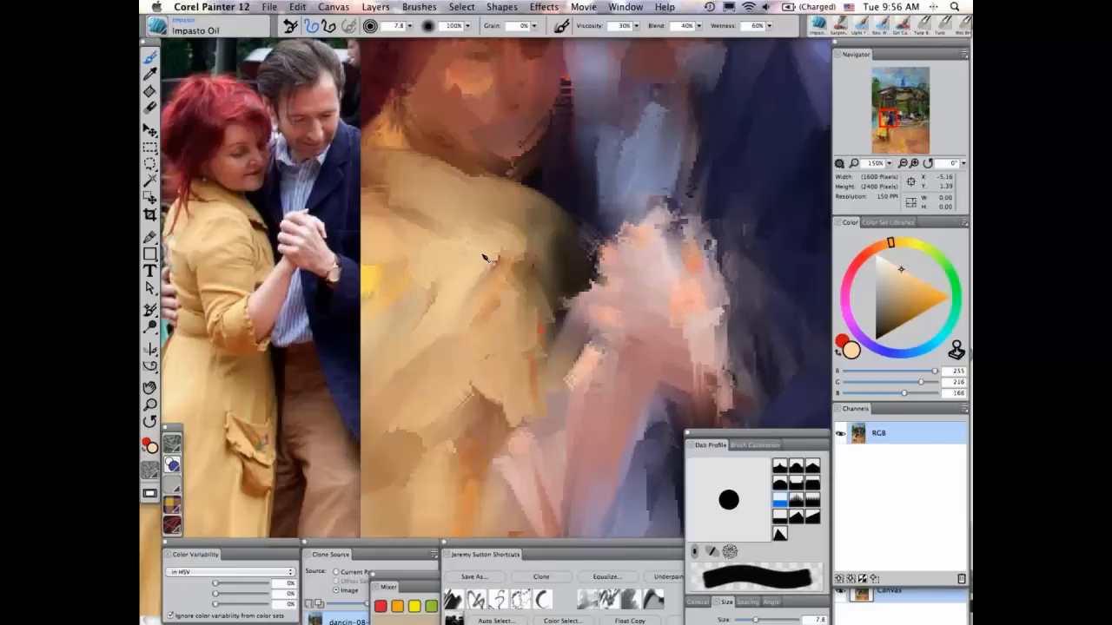
{"action": "key", "text": "ctrl+plus"}
{"action": "key", "text": "ctrl+plus"}
{"action": "key", "text": "ctrl+plus"}
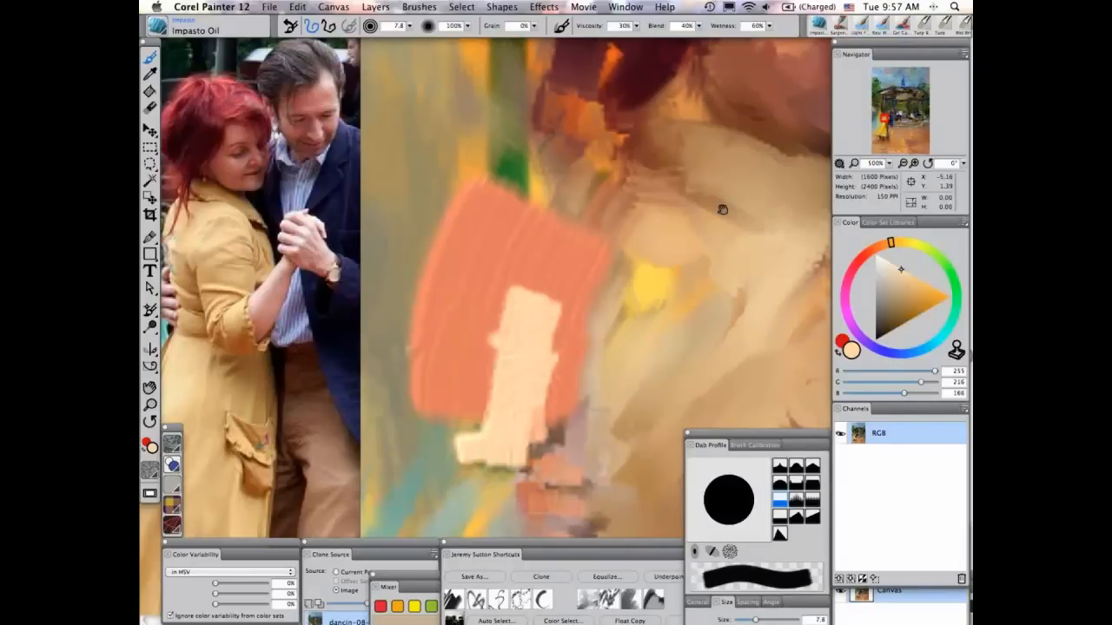
{"action": "left_click_drag", "start_coordinate": [722, 209], "coordinate": [682, 227]}
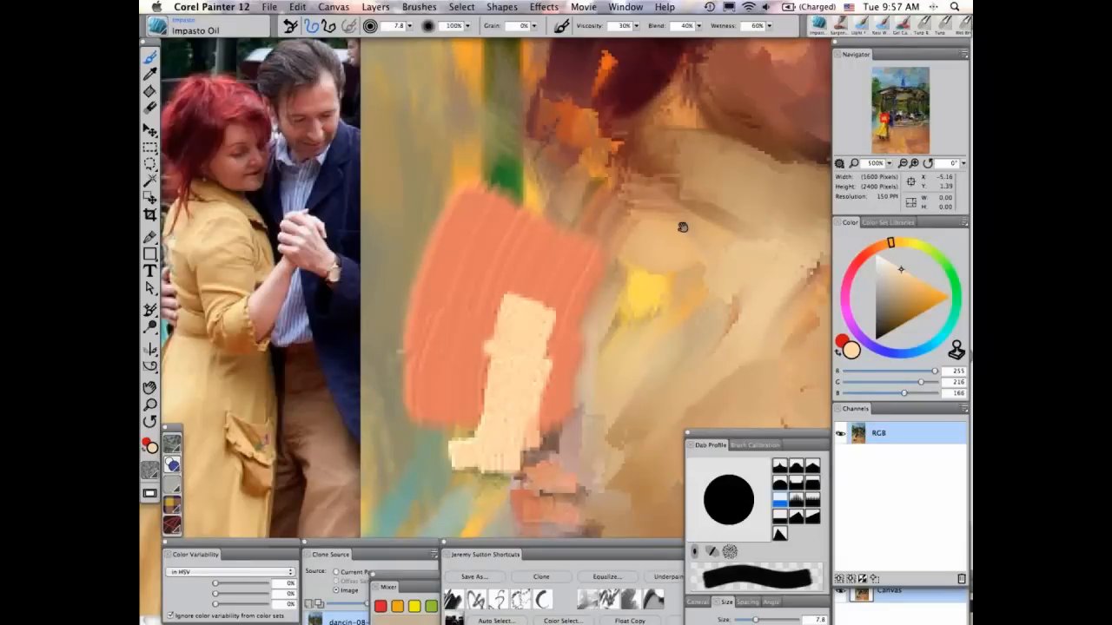
{"action": "left_click_drag", "start_coordinate": [683, 227], "coordinate": [666, 264]}
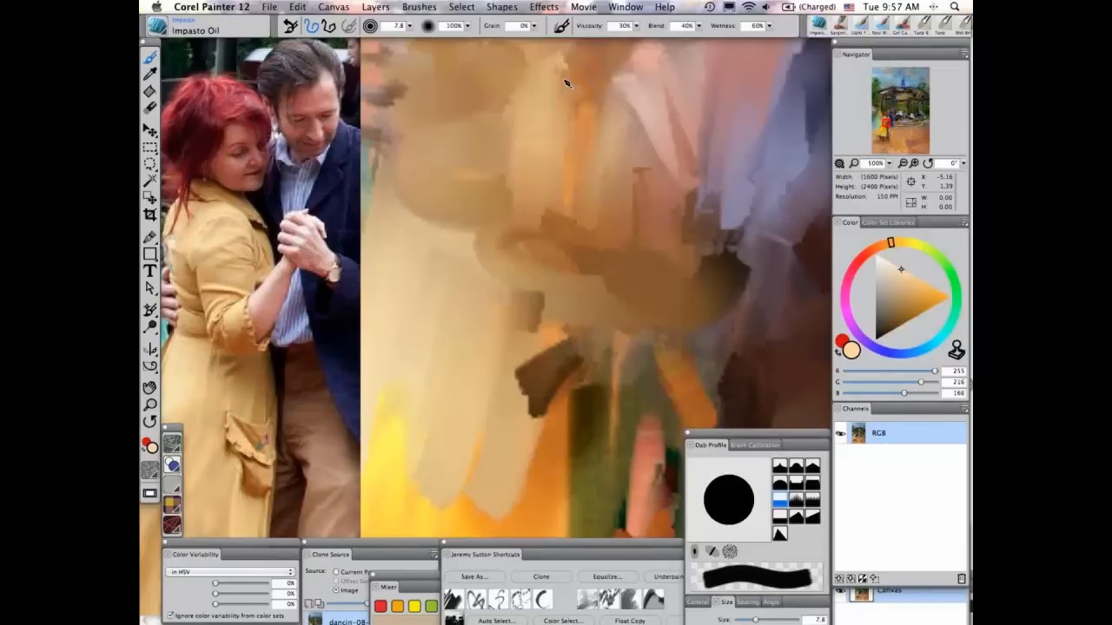
Apply a surface texture to the painting using Image Luminance.
{"action": "left_click", "coordinate": [544, 7]}
{"action": "mouse_move", "coordinate": [572, 67]}
{"action": "left_click", "coordinate": [741, 96]}
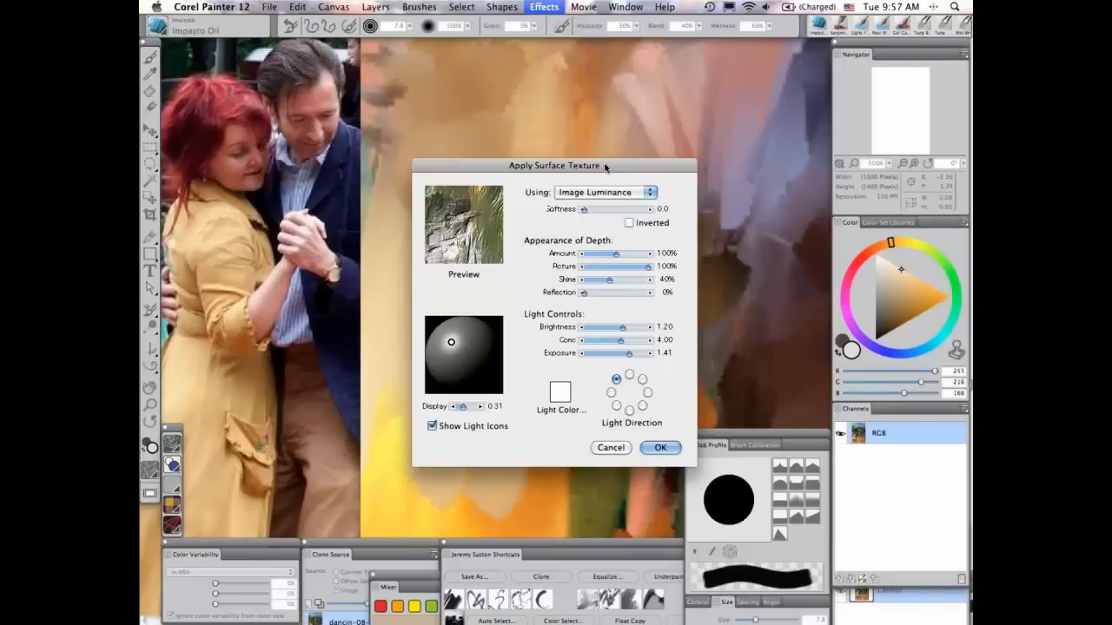
{"action": "left_click_drag", "start_coordinate": [605, 164], "coordinate": [629, 85]}
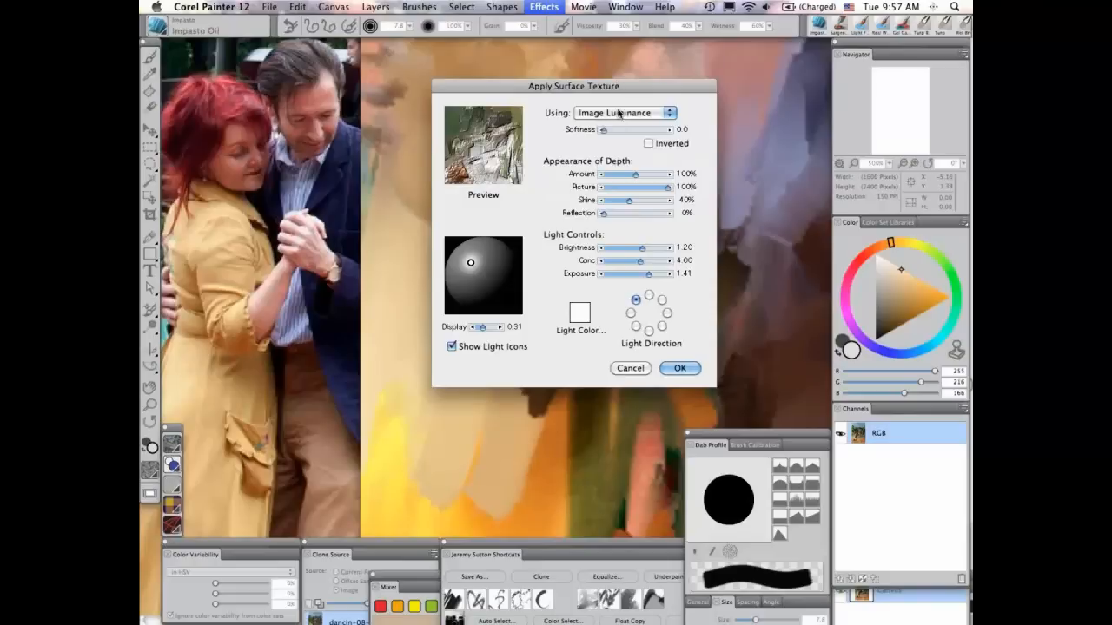
{"action": "left_click", "coordinate": [633, 115]}
{"action": "left_click", "coordinate": [634, 117]}
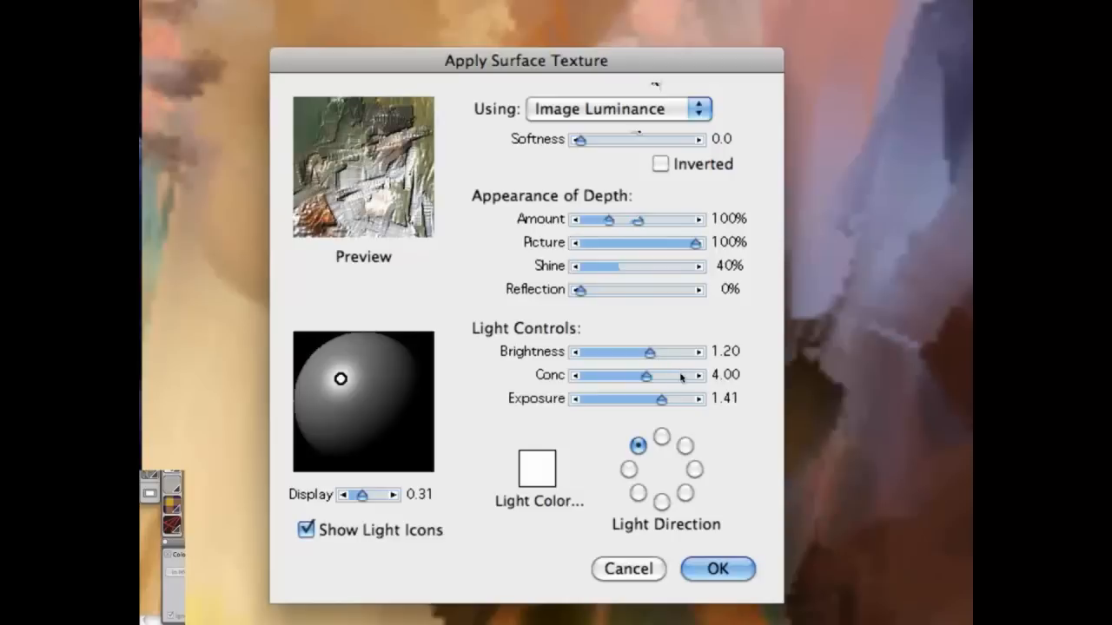
{"action": "left_click", "coordinate": [717, 575]}
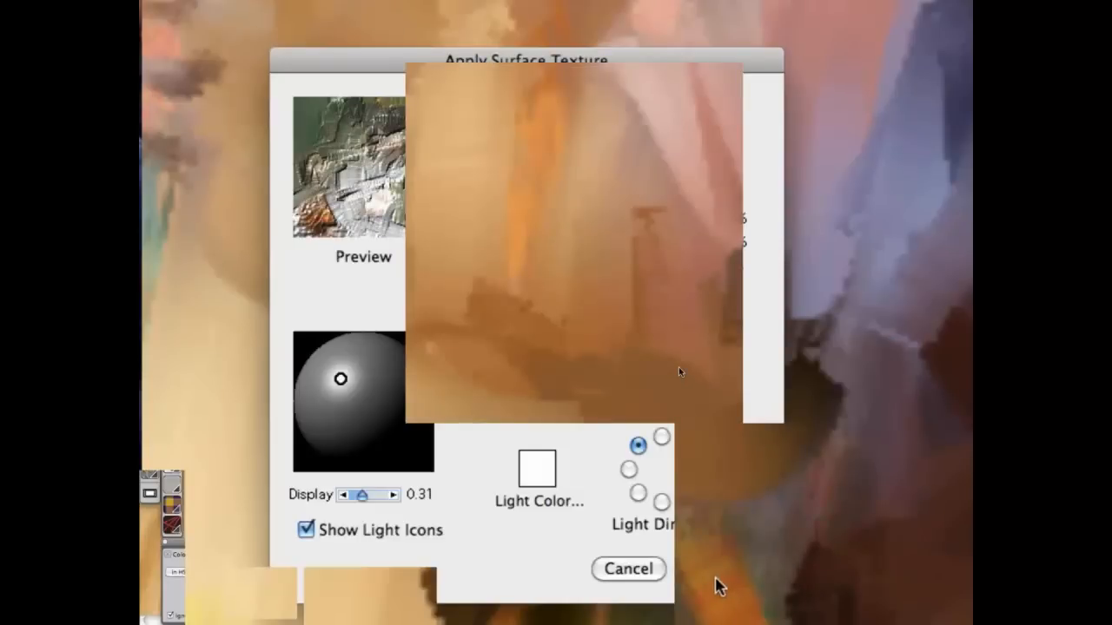